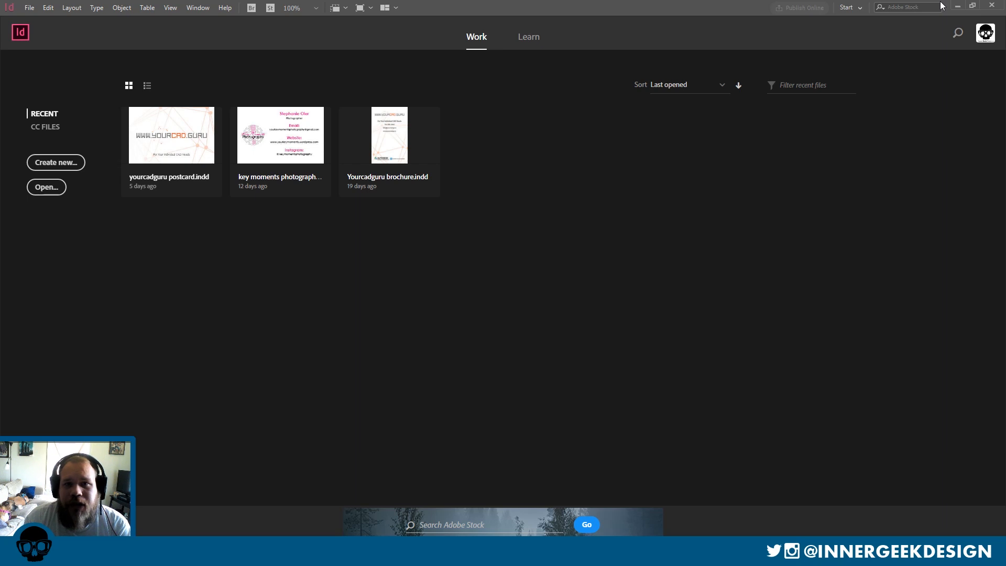
Start setting up a new Web document 1920 px wide and 1080 px high with 6 pages.
key(XF86AudioLowerVolume)
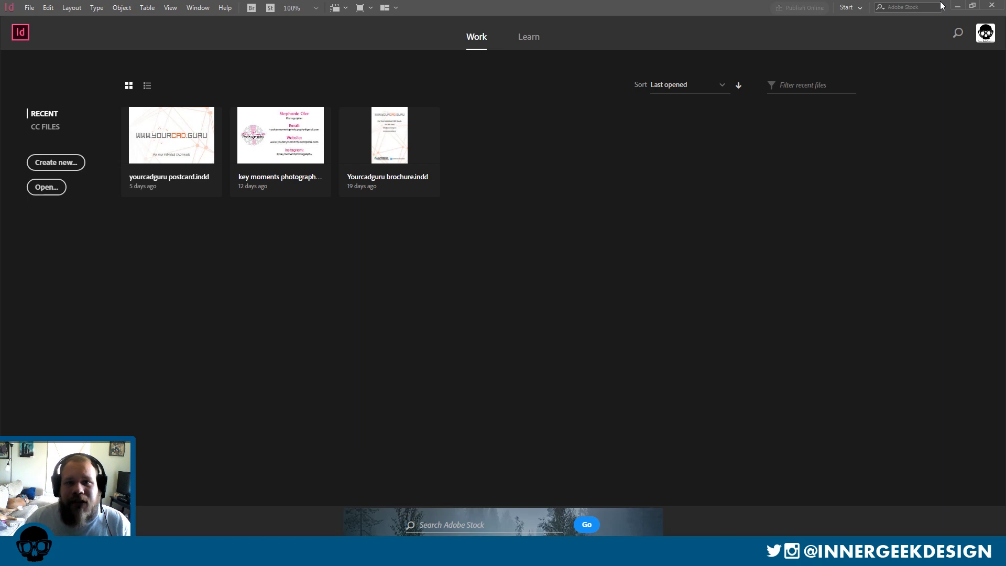
click(79, 165)
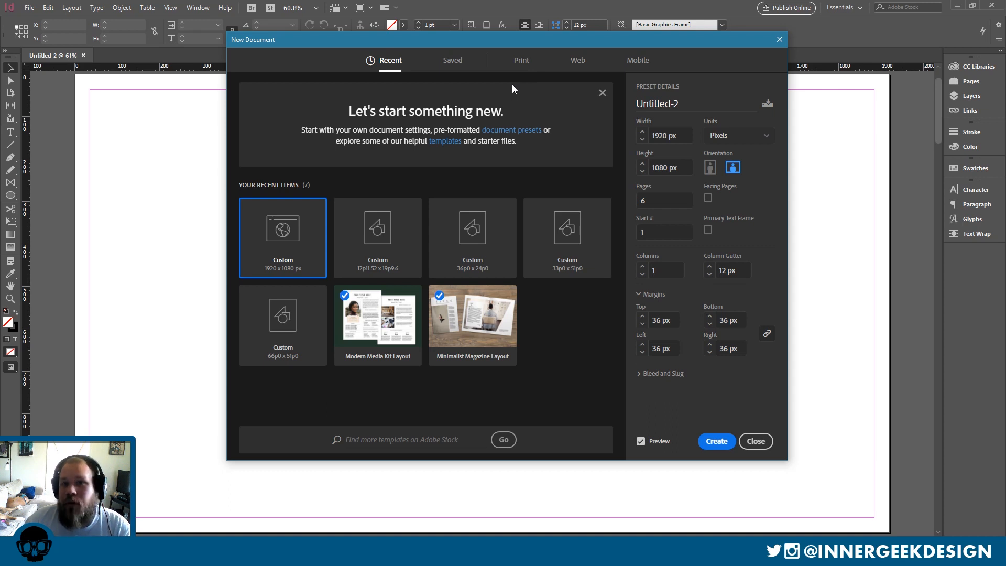
click(577, 60)
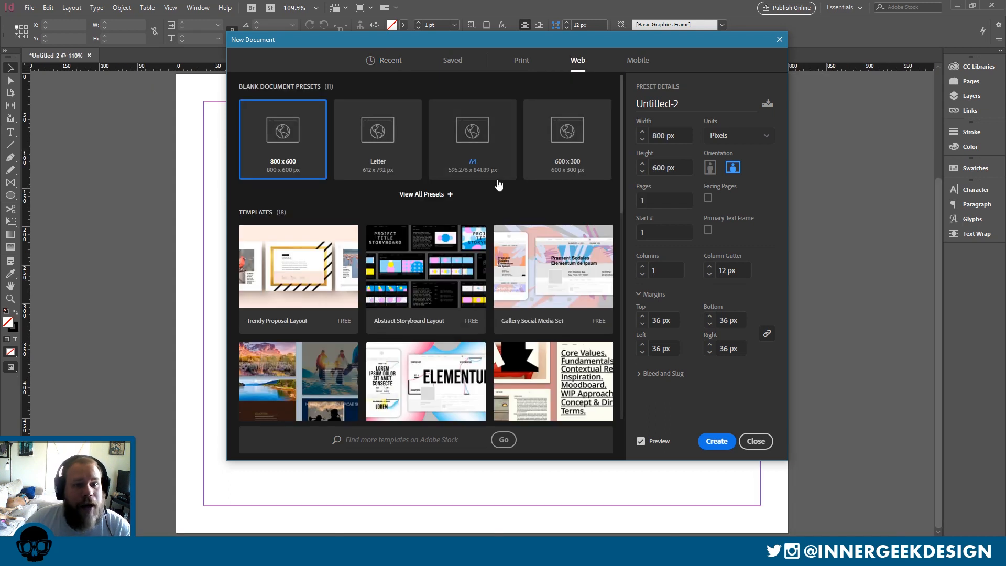
click(648, 137)
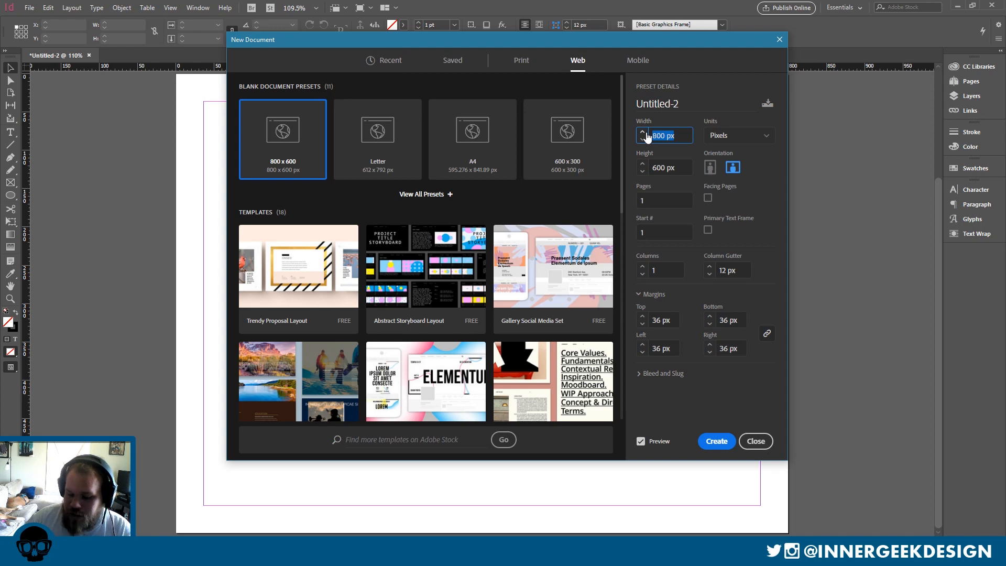
text(1920)
key(Tab)
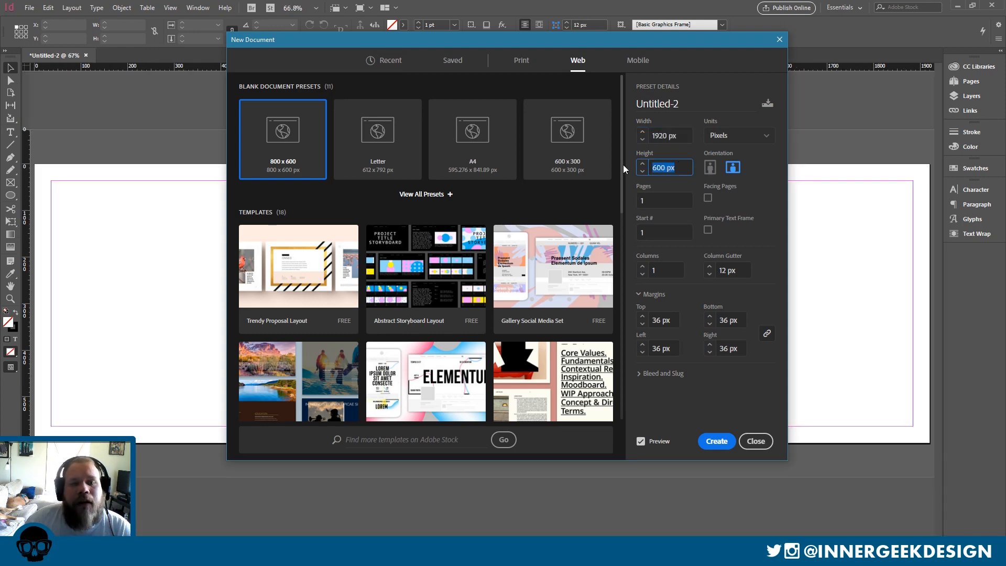
text(1080)
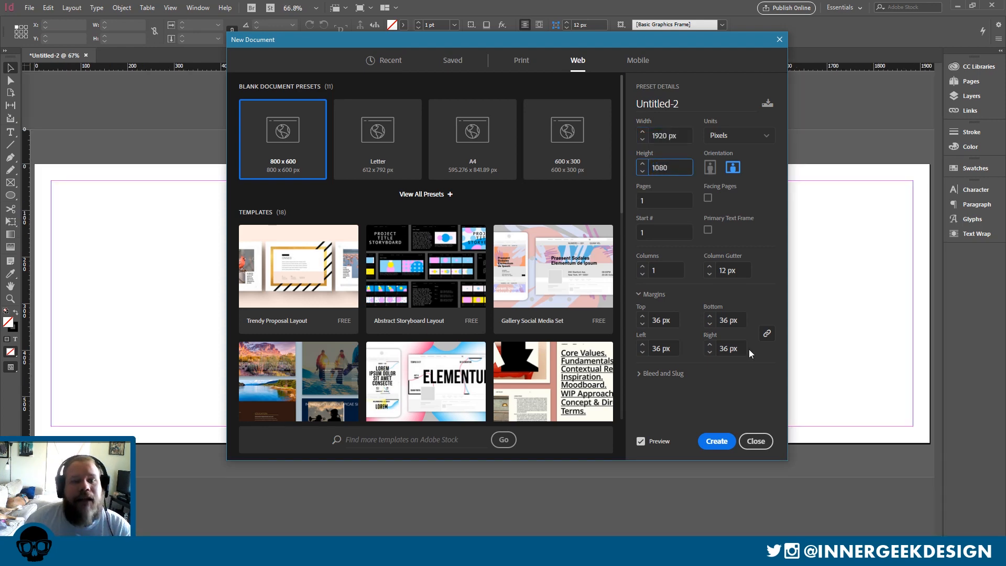
click(640, 199)
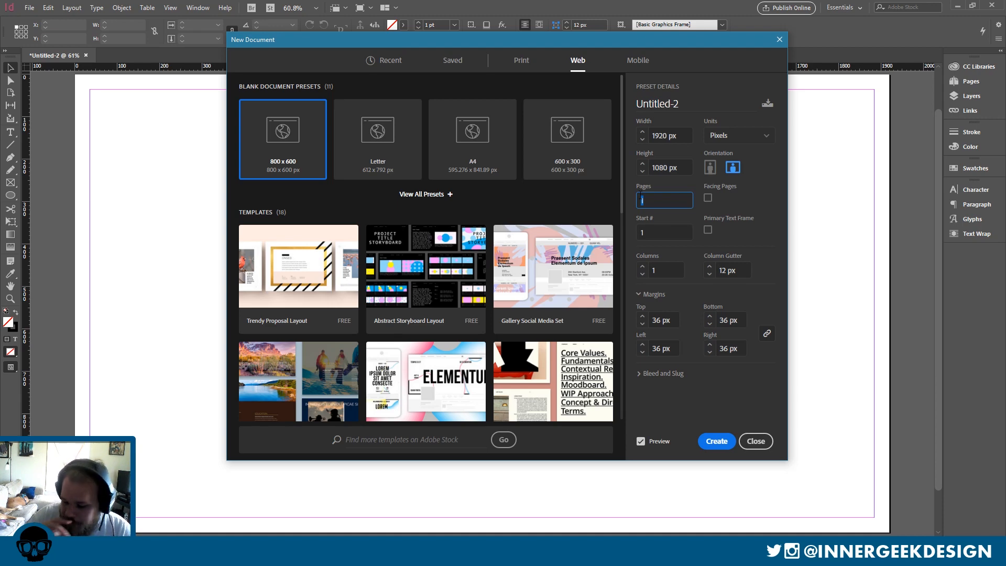
text(6)
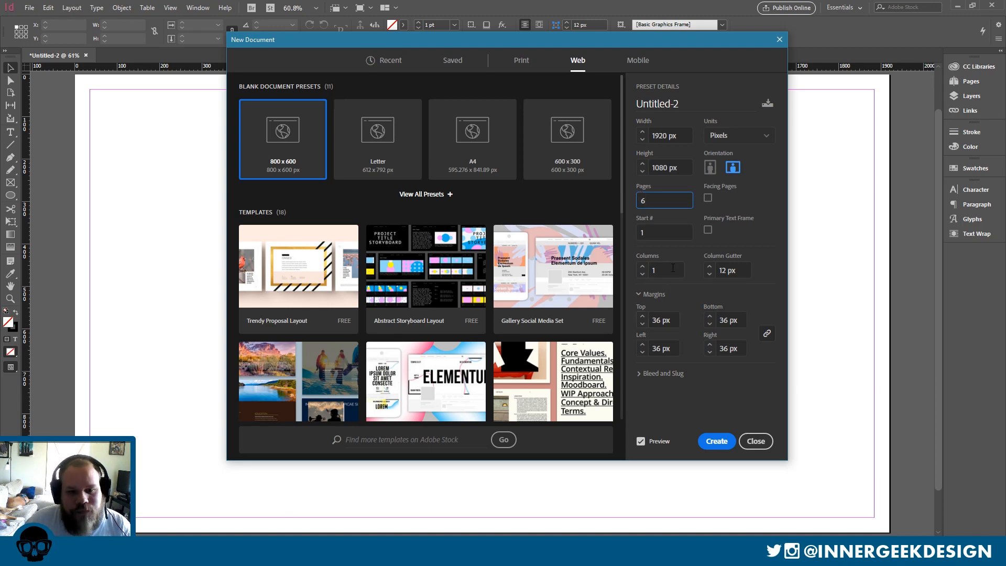
Give the new document 3 columns with a 24 px column gutter and create it.
click(642, 267)
click(642, 267)
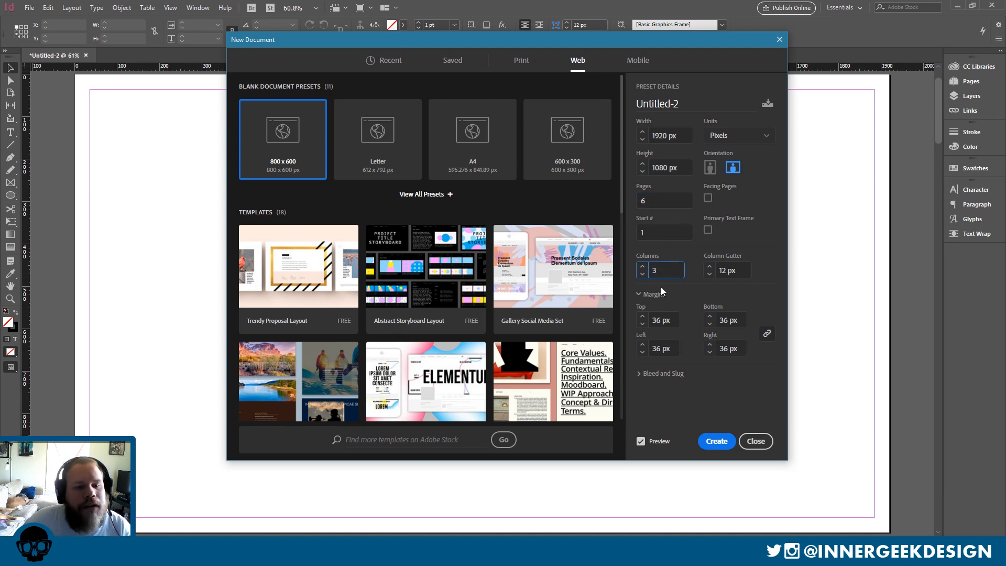
click(663, 332)
click(730, 271)
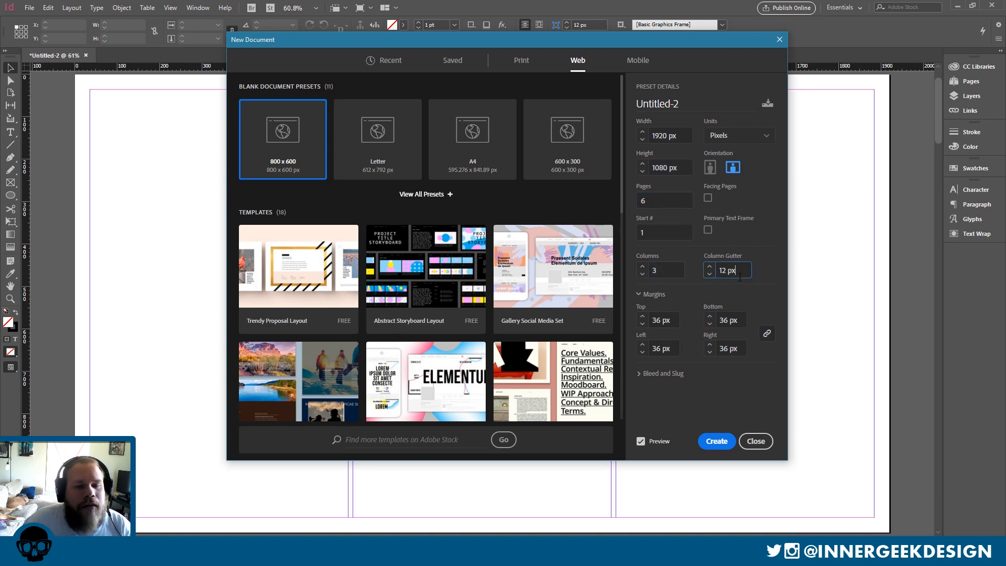
text(24)
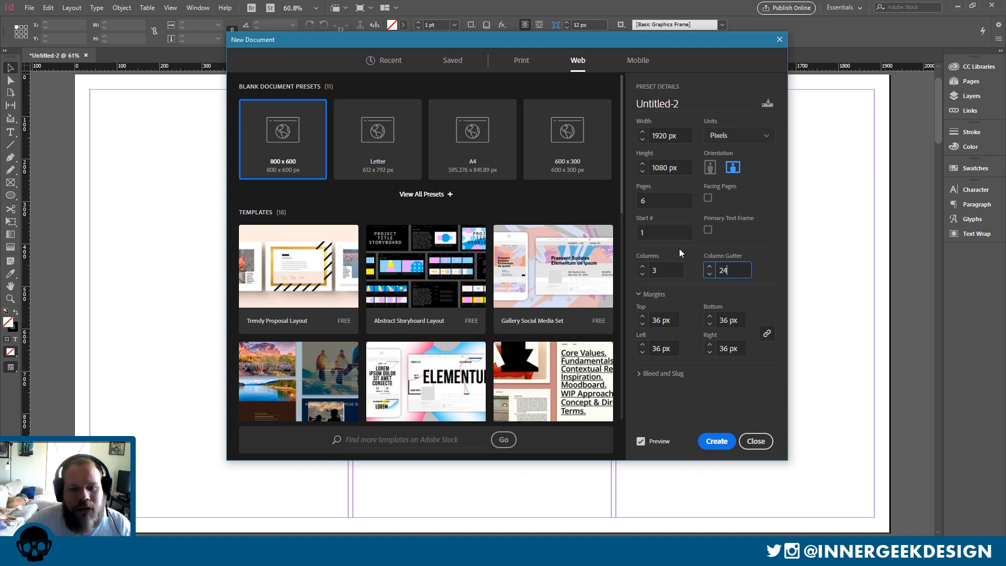
key(shift+Tab)
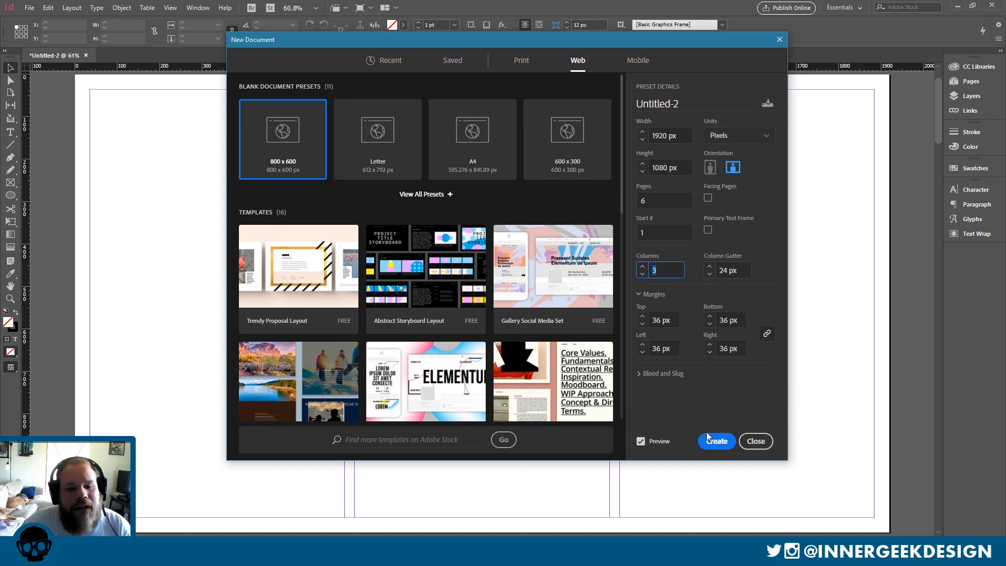
click(717, 444)
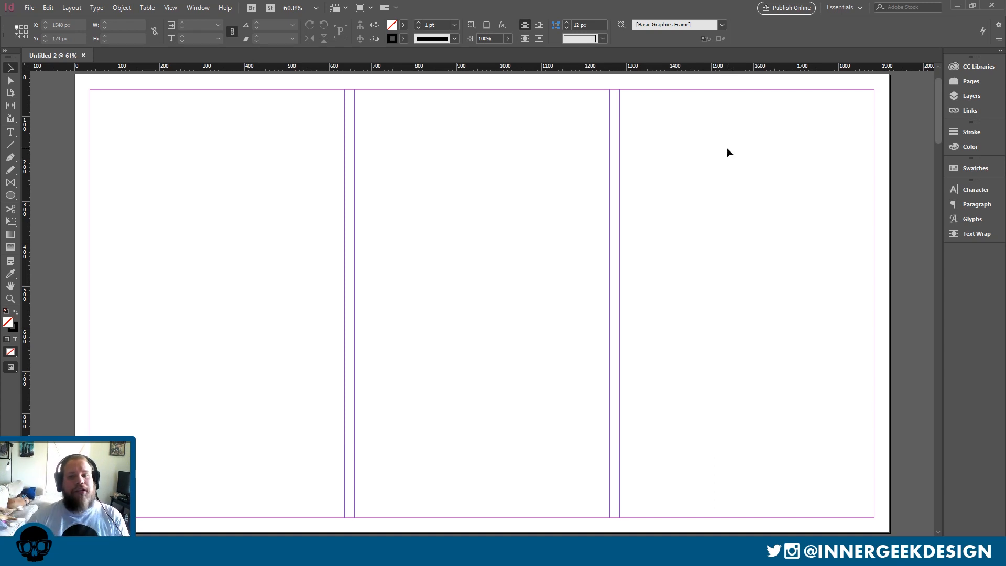
Look through the pages of the new document to check the column layout, returning to the first page.
scroll(681, 235, down, 5)
scroll(693, 222, up, 2)
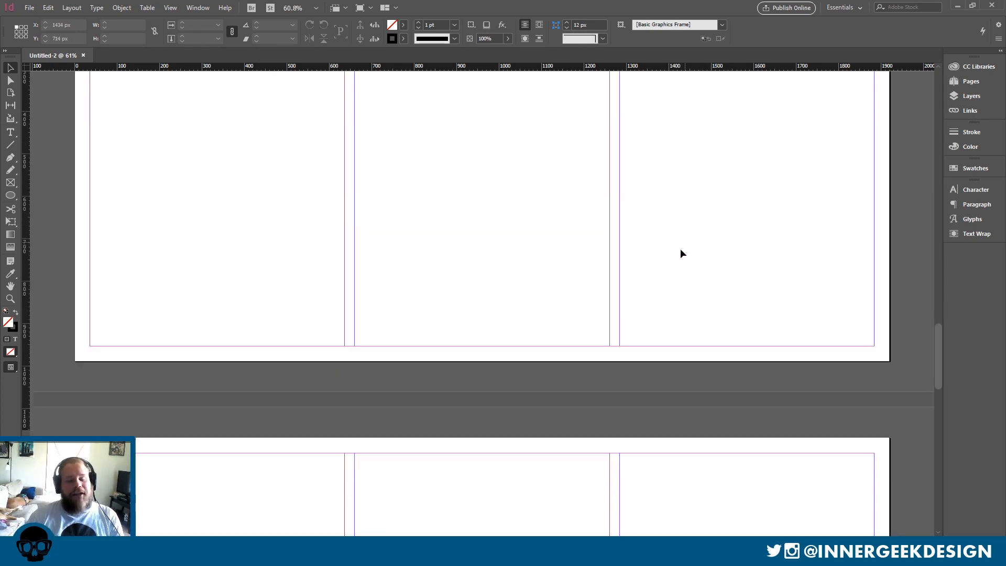
scroll(682, 250, down, 1)
scroll(682, 250, up, 3)
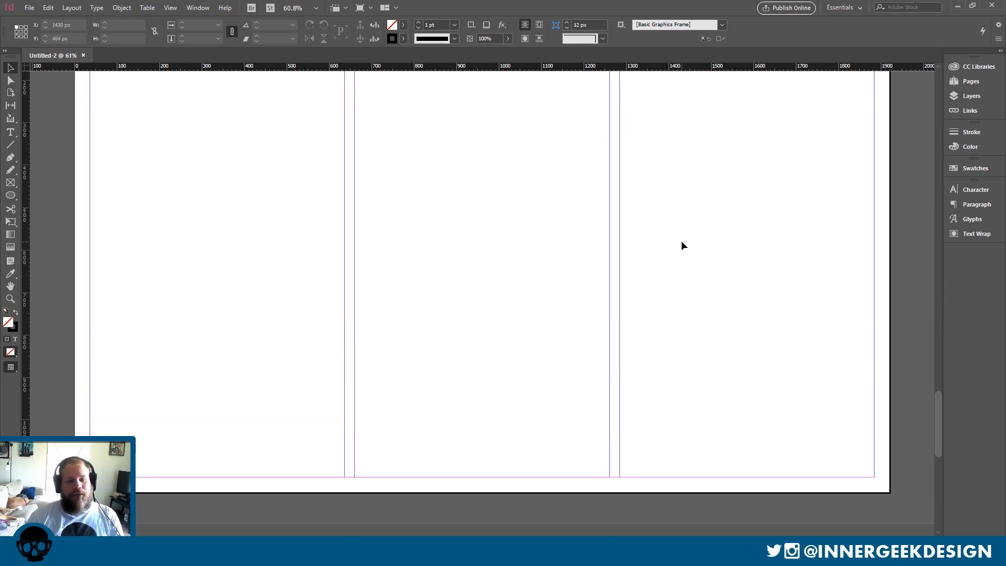
scroll(682, 247, down, 3)
scroll(682, 246, up, 4)
scroll(684, 248, down, 1)
scroll(685, 249, up, 1)
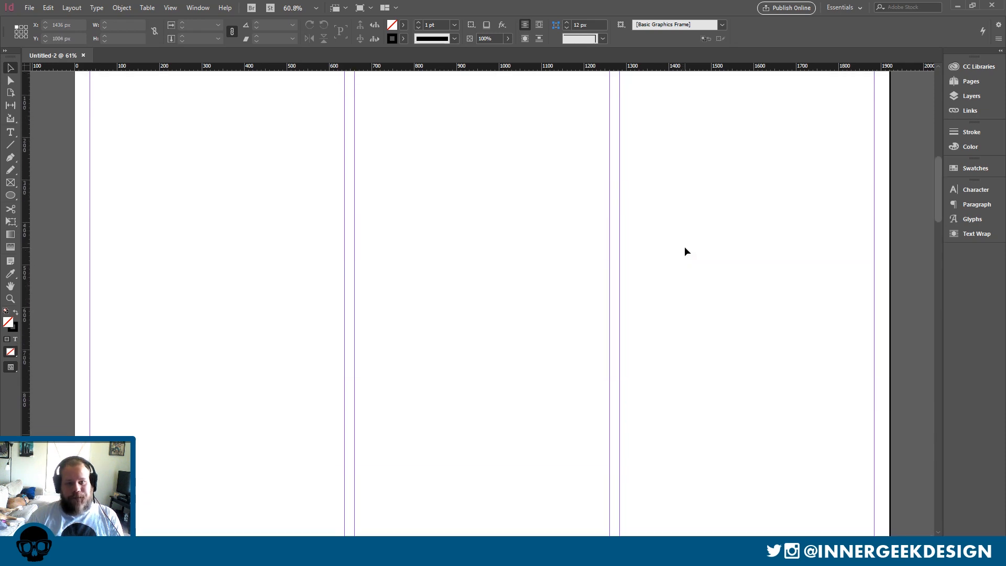
scroll(687, 251, down, 1)
scroll(690, 252, up, 7)
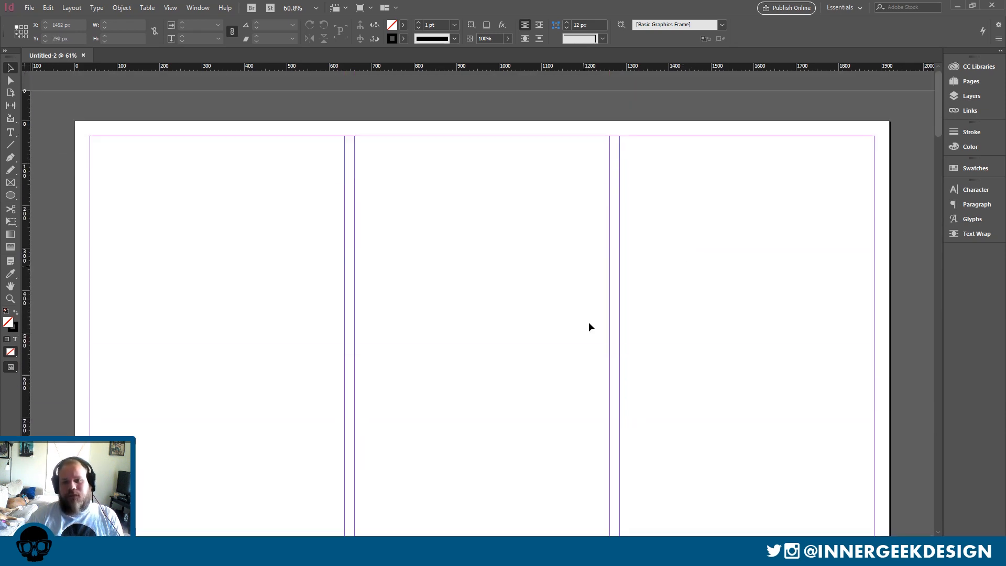
Enlarge the page overview and create a new master page named "Portoflio pages".
click(980, 85)
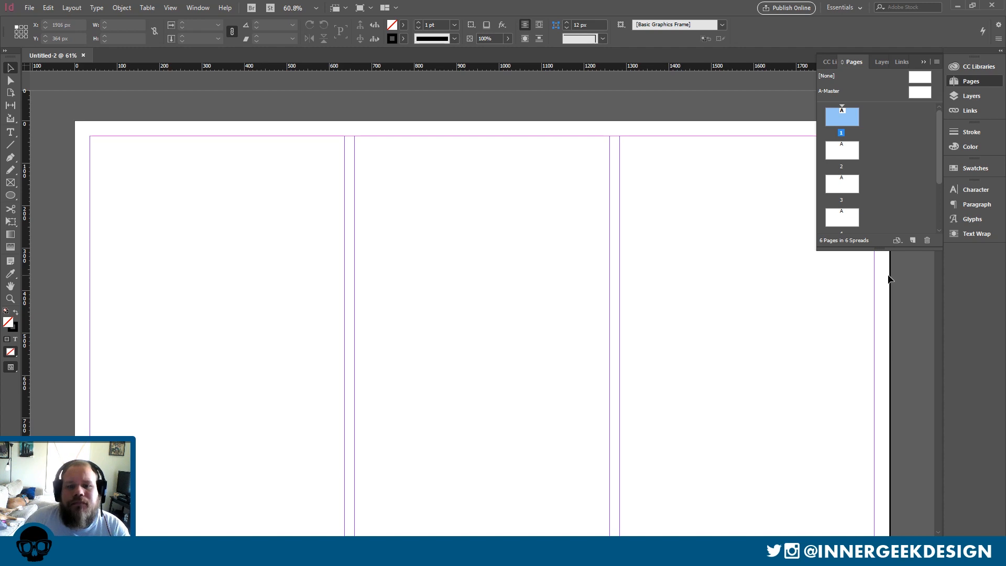
drag(886, 249, 862, 458)
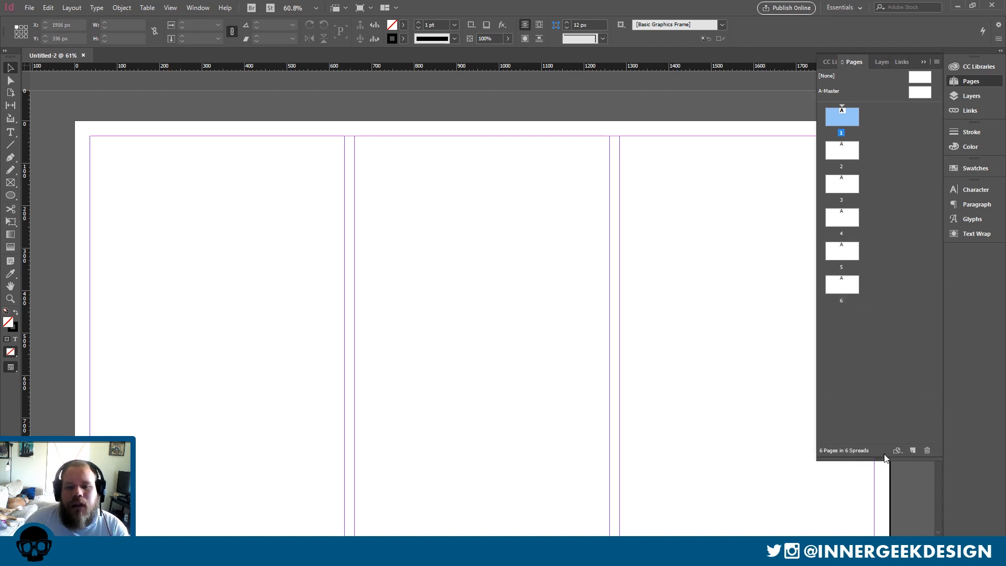
right_click(857, 91)
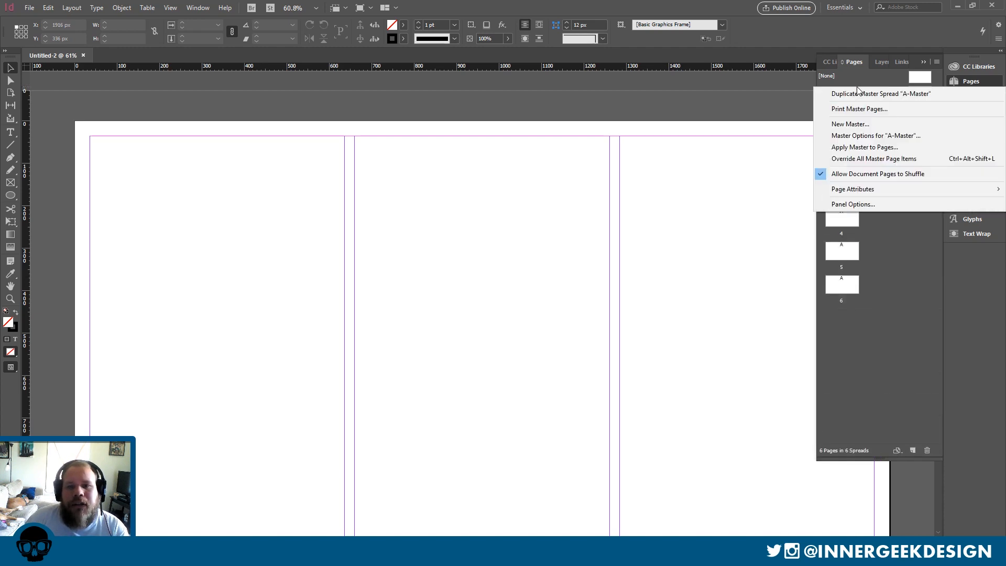
click(847, 124)
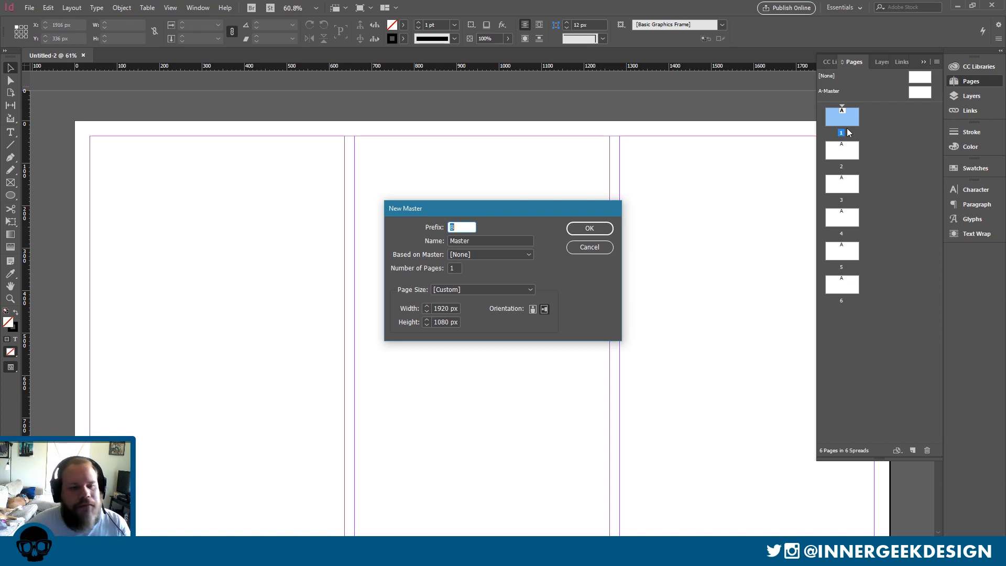
double_click(463, 240)
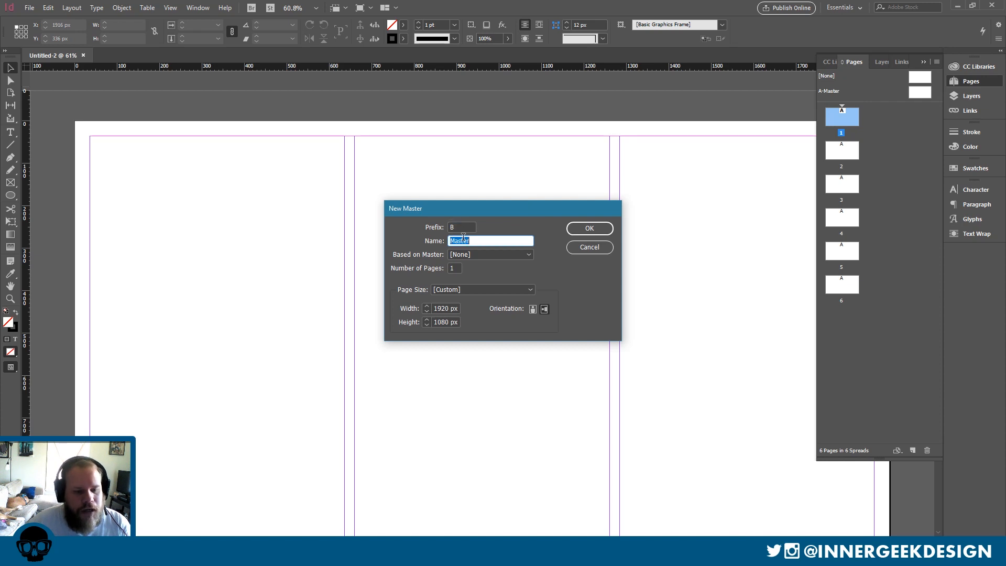
text(Por)
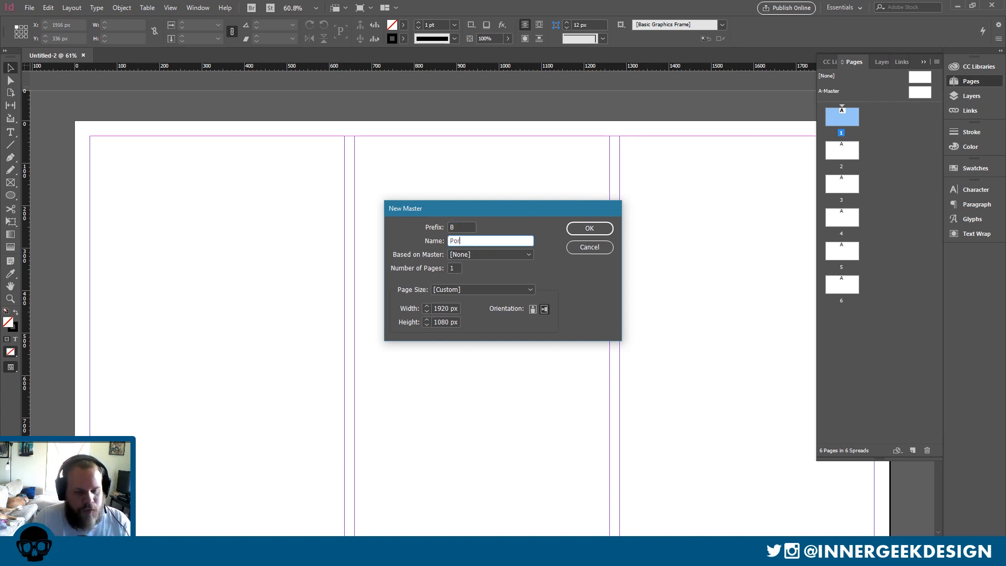
text(toflio pages)
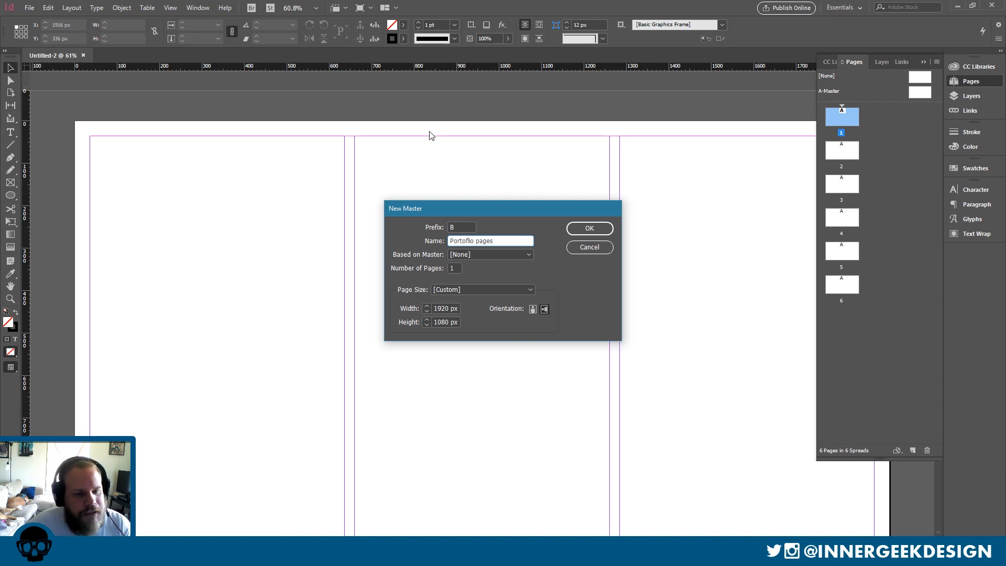
click(596, 232)
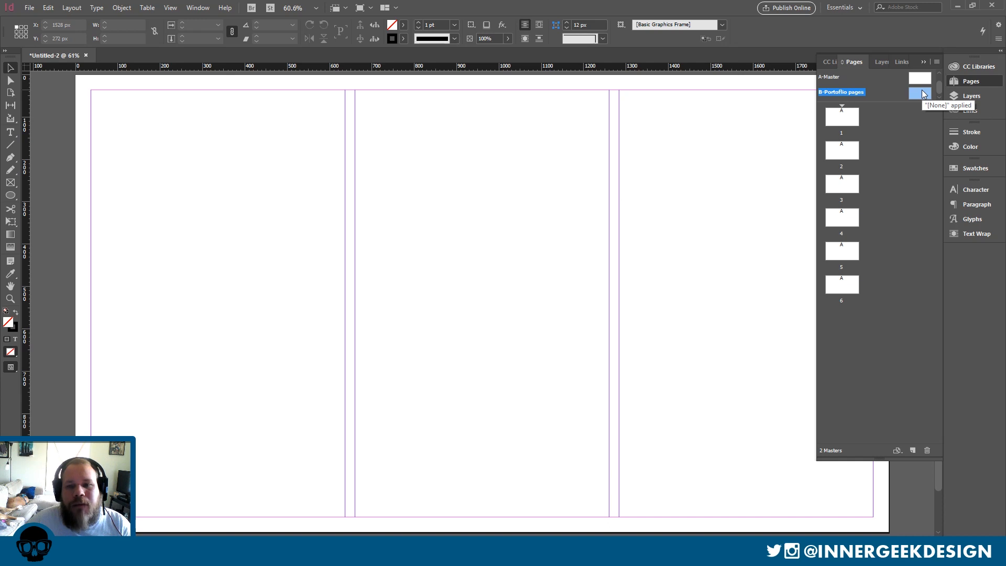
click(866, 226)
scroll(862, 233, up, 1)
scroll(859, 237, down, 1)
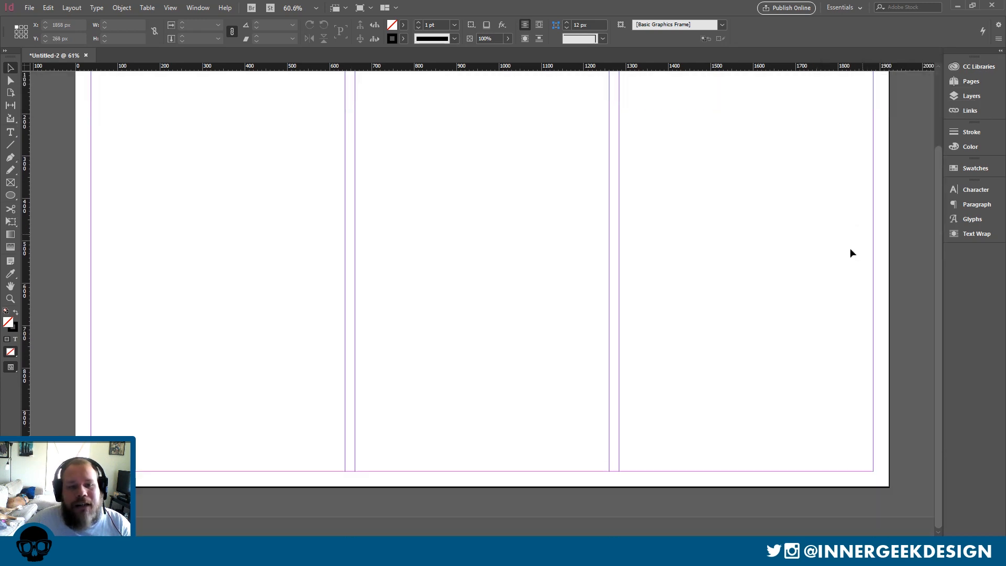
scroll(850, 247, up, 1)
scroll(847, 225, down, 1)
scroll(847, 225, up, 1)
scroll(844, 207, down, 1)
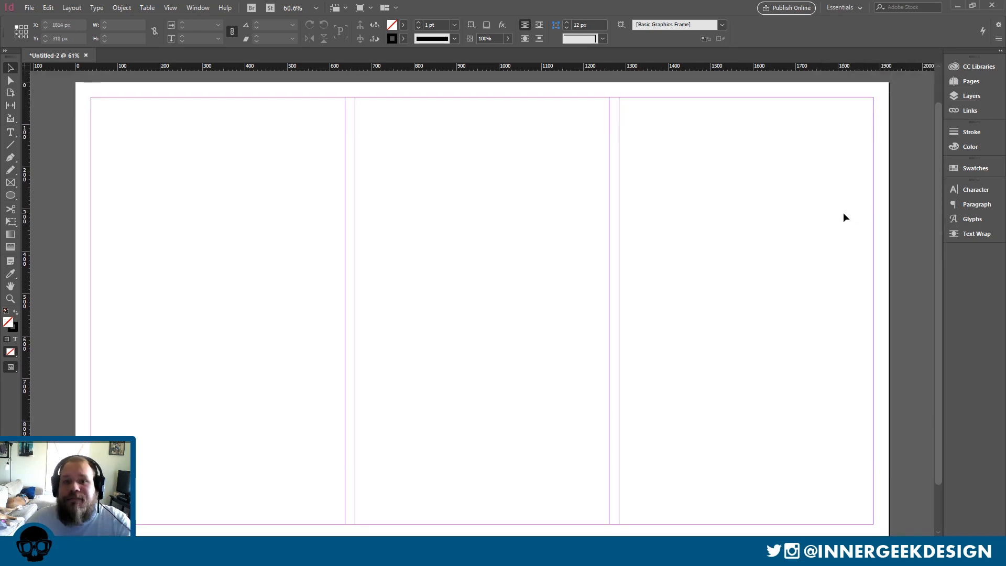
Place a horizontal ruler guide near the bottom of the new master page, at about Y 950 px.
key(ctrl+minus)
key(ctrl+equal)
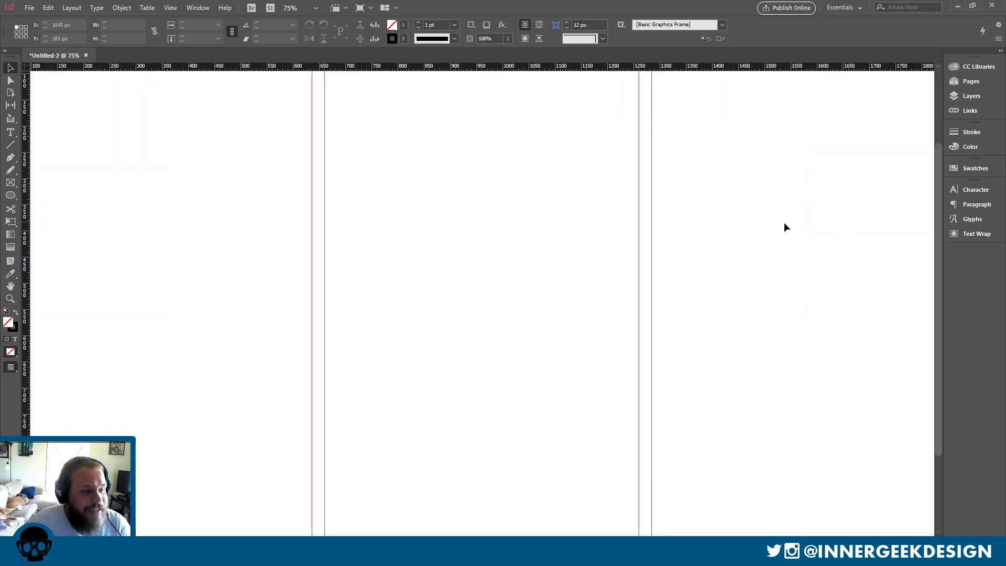
scroll(628, 231, down, 1)
scroll(441, 352, left, 5)
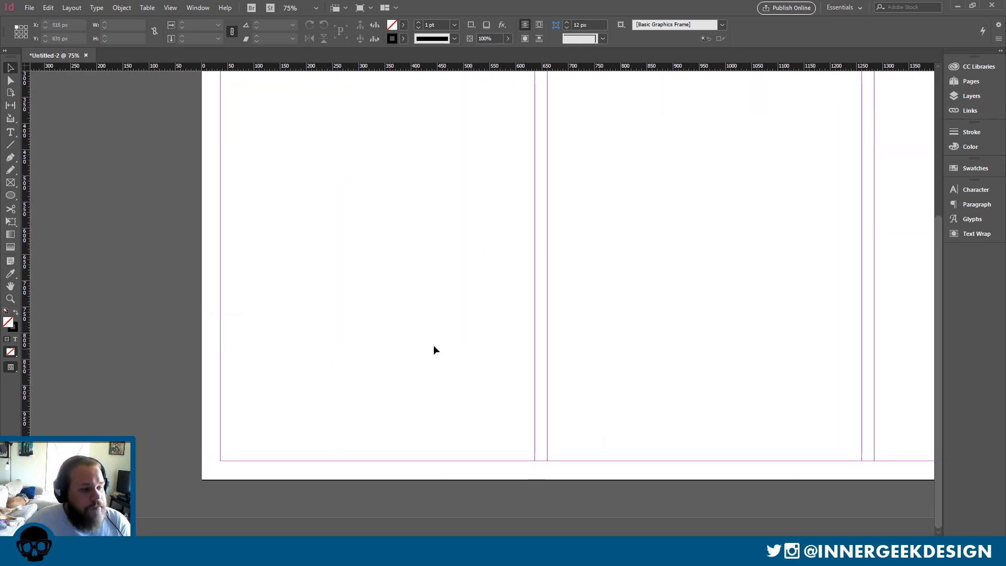
drag(309, 67, 267, 412)
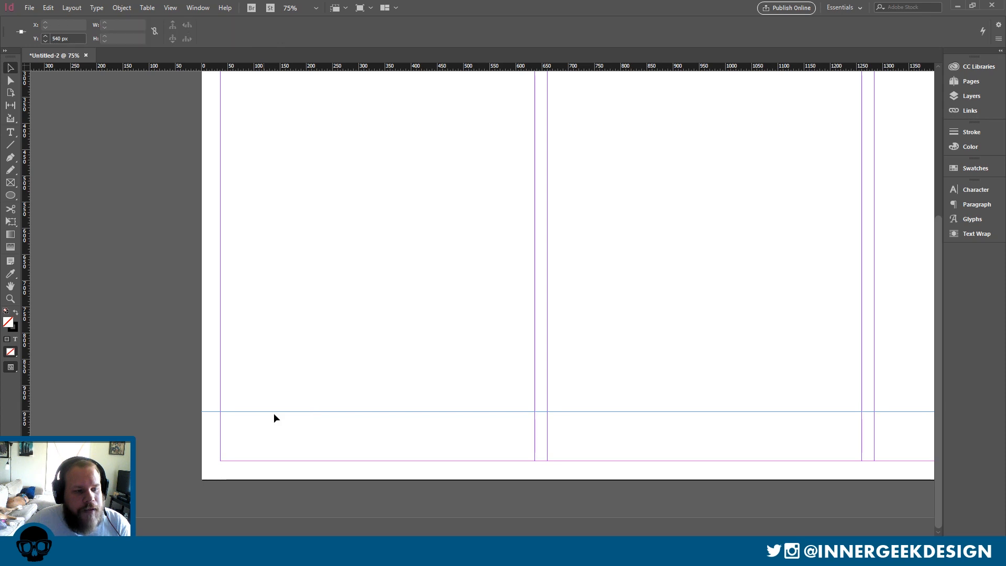
key(ctrl+minus)
key(ctrl+minus)
key(ctrl+minus)
key(ctrl+equal)
key(ctrl+equal)
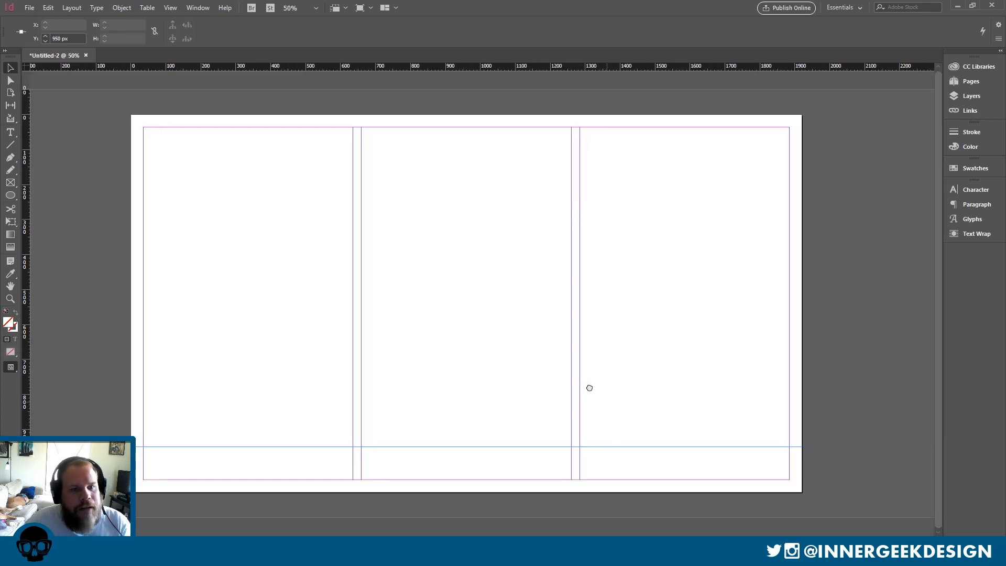
click(393, 495)
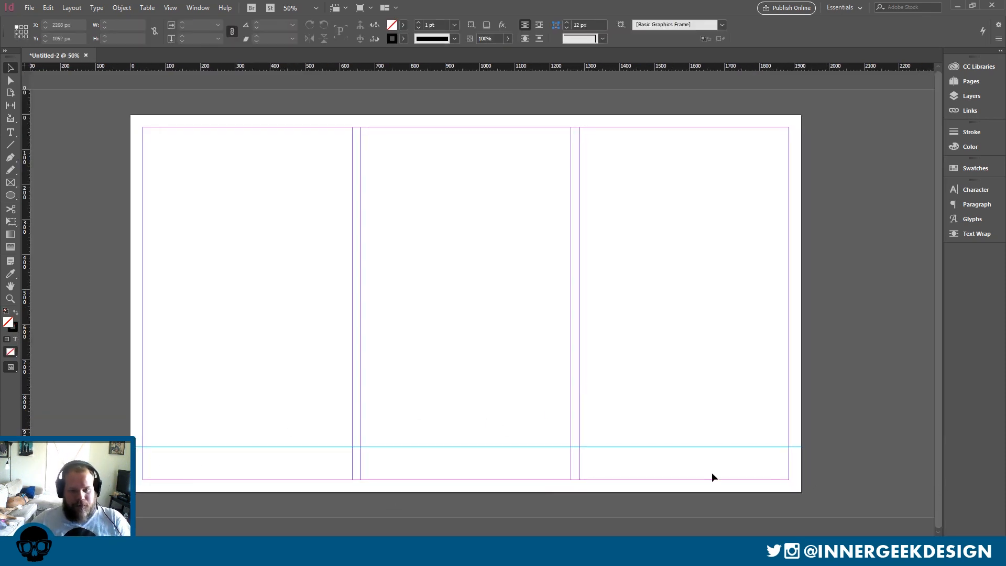
Move the horizontal guide slightly closer to the bottom margin and deselect it.
click(666, 447)
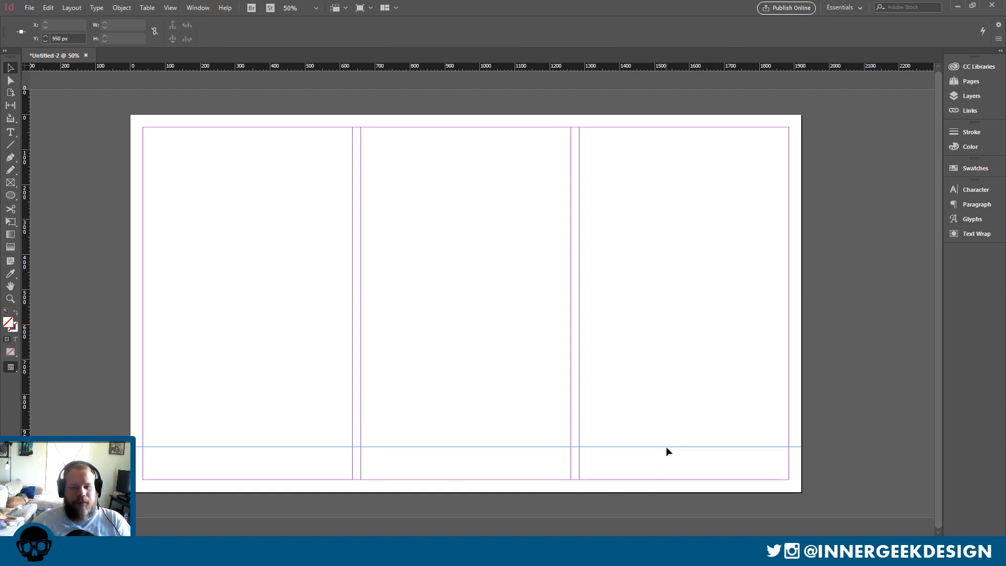
drag(666, 447, 681, 456)
click(678, 434)
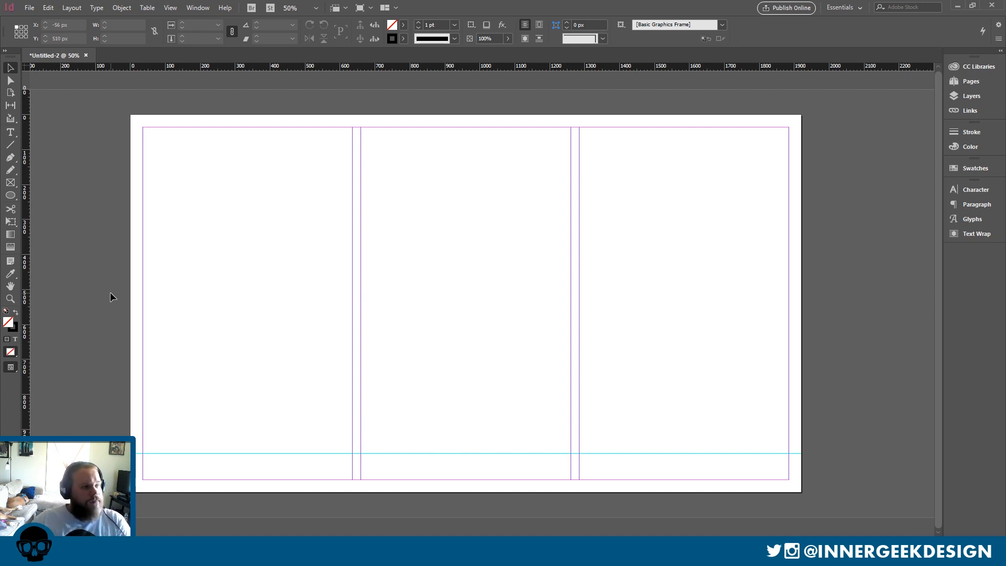
click(11, 196)
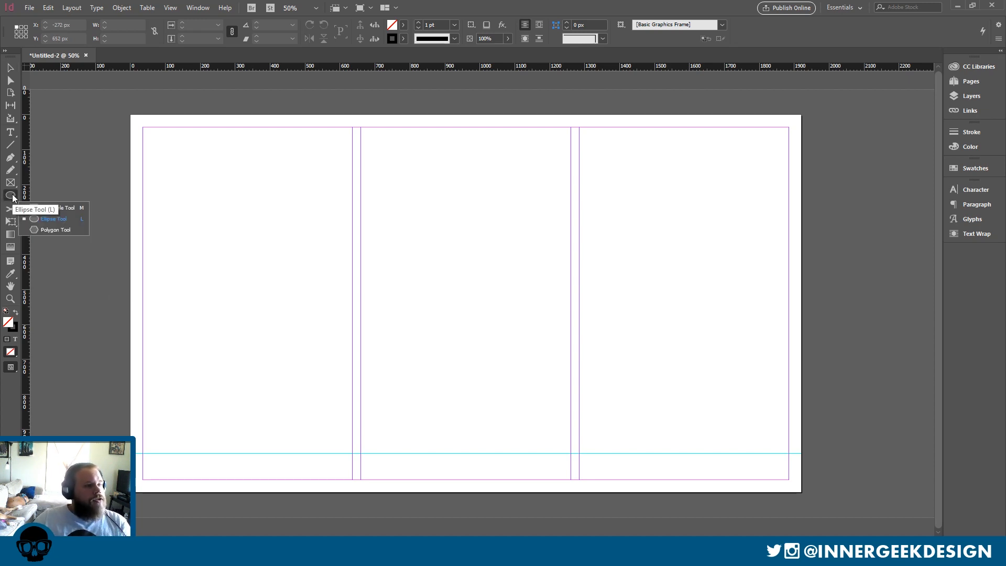
click(52, 230)
drag(494, 340, 576, 401)
key(Up)
key(Up)
key(Up)
key(Up)
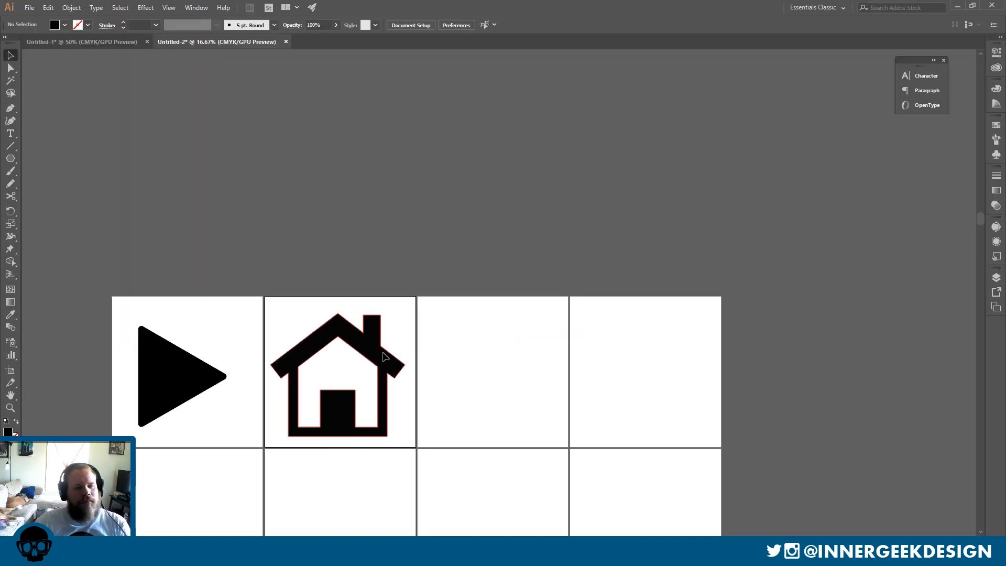
click(380, 403)
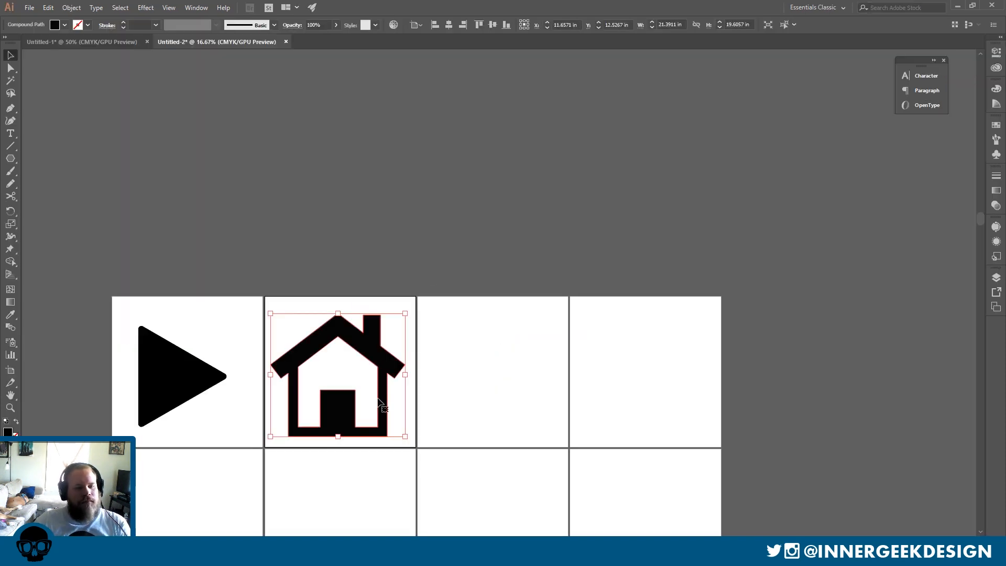
click(519, 194)
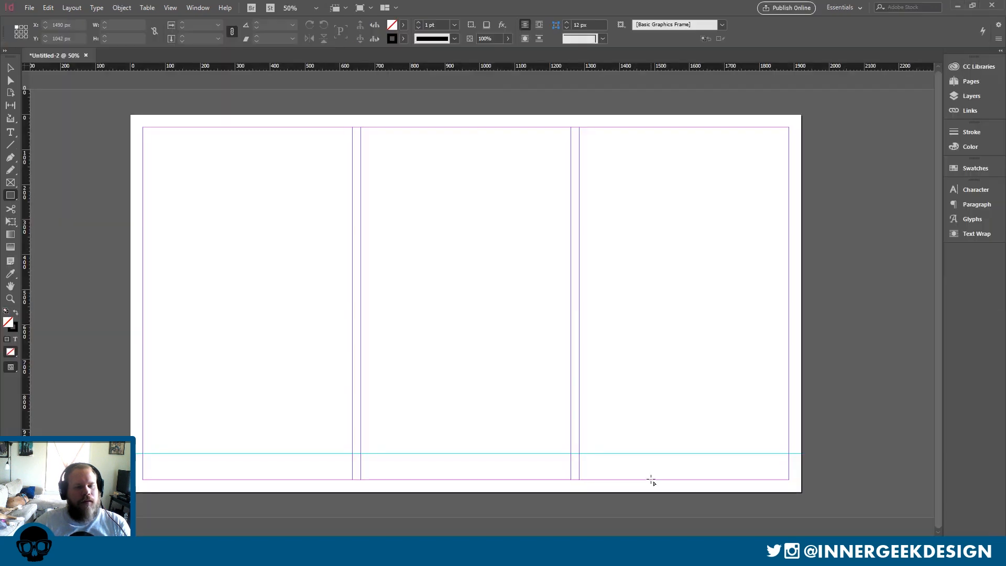
key(v)
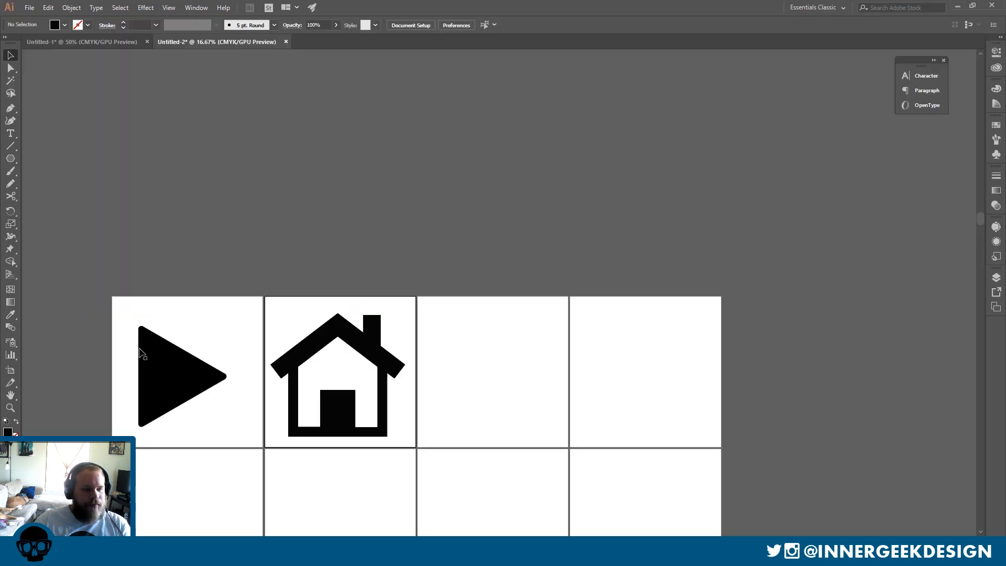
Copy the black triangle from Illustrator into the InDesign master page and fit it, about 65 x 74 px, between the guide and the bottom-right margin corner.
click(165, 403)
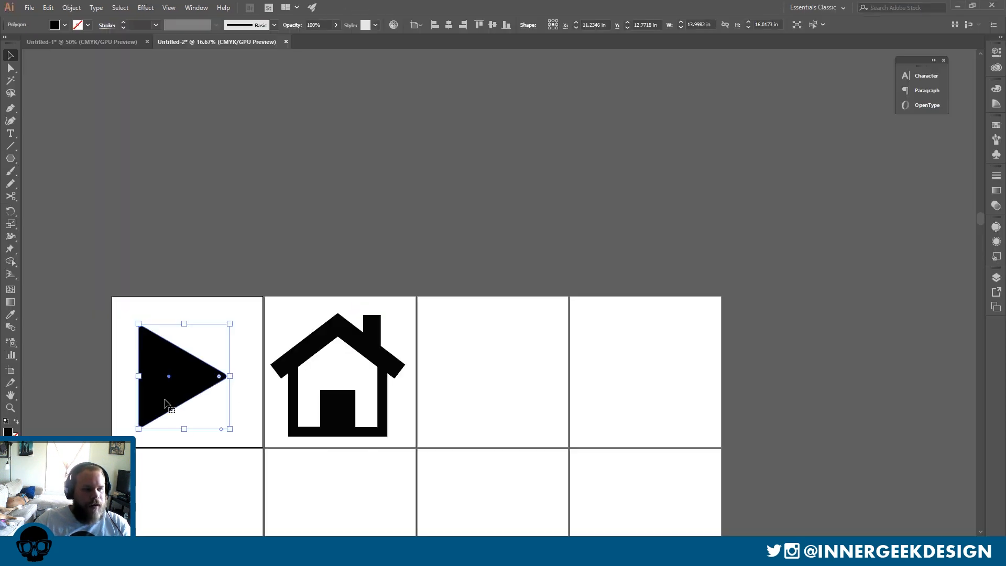
drag(165, 403, 284, 535)
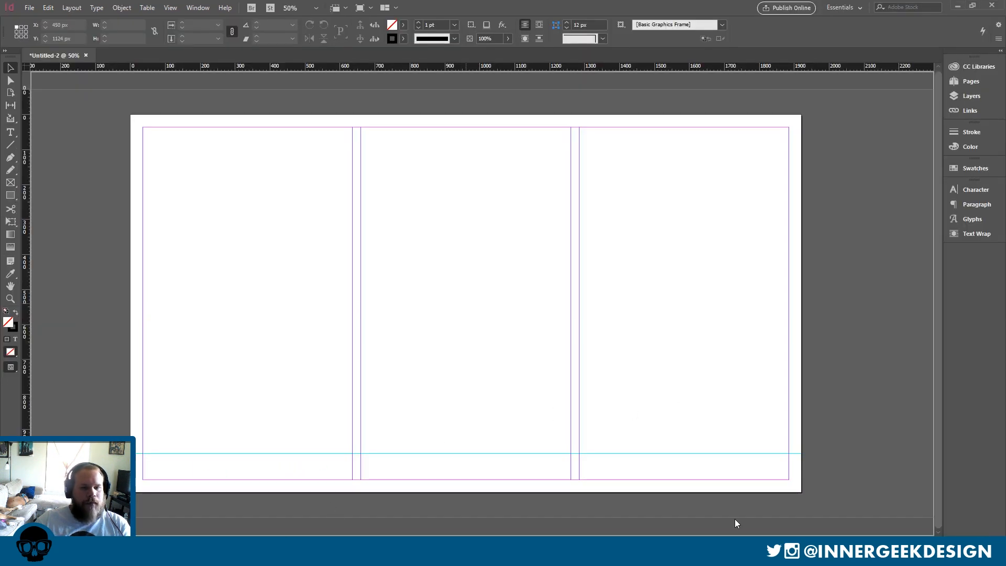
drag(734, 519, 734, 517)
drag(705, 383, 730, 271)
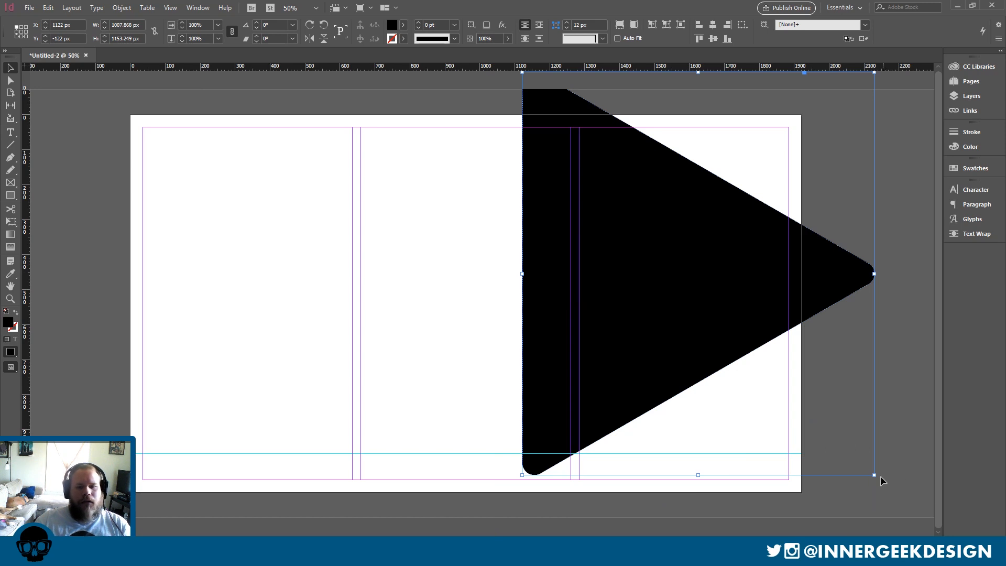
drag(875, 476, 669, 303)
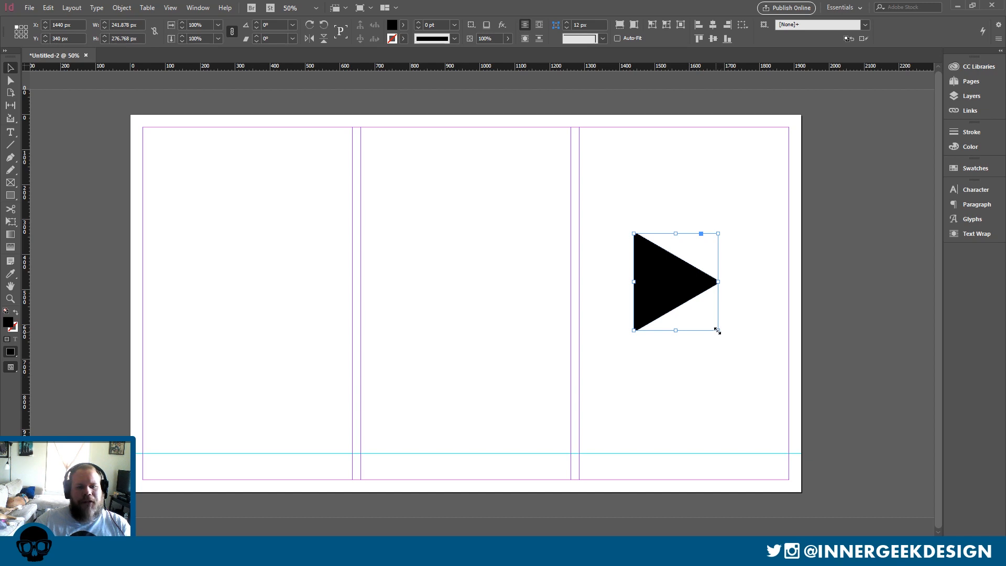
drag(717, 330, 765, 453)
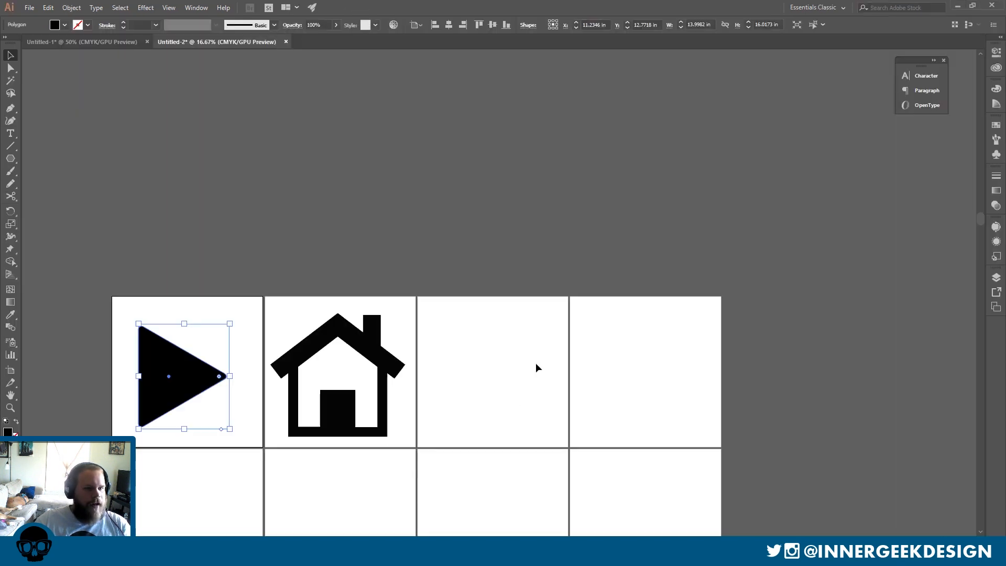
Copy the house icon from Illustrator into the InDesign master page and scale it to about 82 x 76 px, just left of the triangle.
click(534, 366)
drag(379, 351, 564, 273)
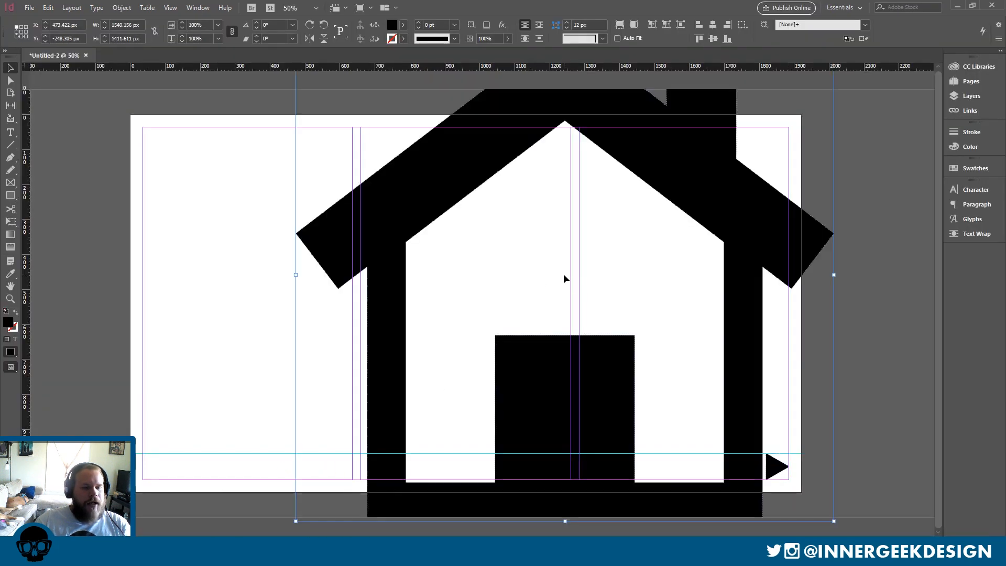
drag(831, 519, 713, 466)
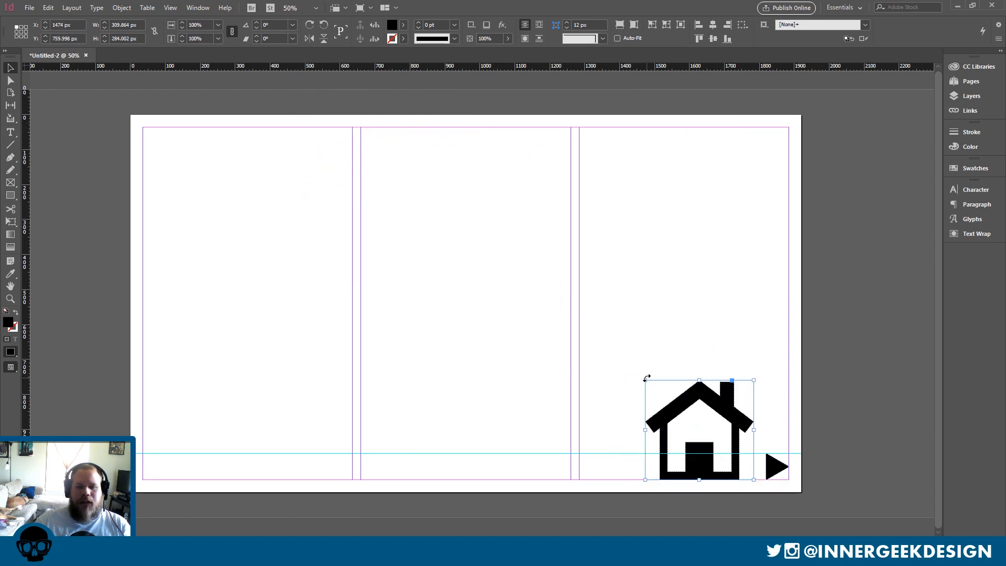
drag(645, 379, 724, 481)
key(ctrl+equal)
key(ctrl+equal)
key(ctrl+equal)
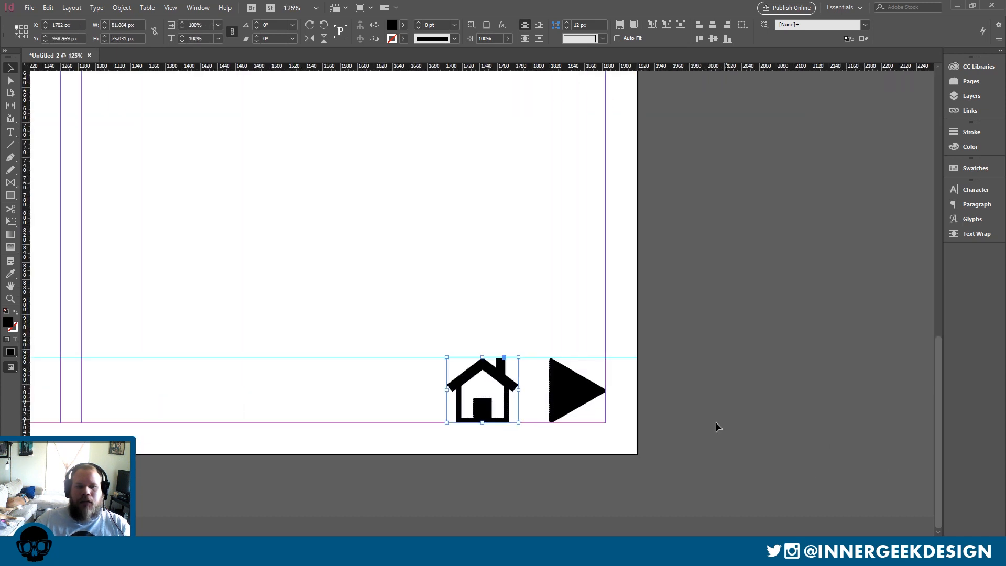
Move the house icon closer to the triangle and shrink it slightly to fit between the guide and the bottom margin.
click(715, 422)
drag(497, 383, 510, 384)
drag(459, 358, 466, 362)
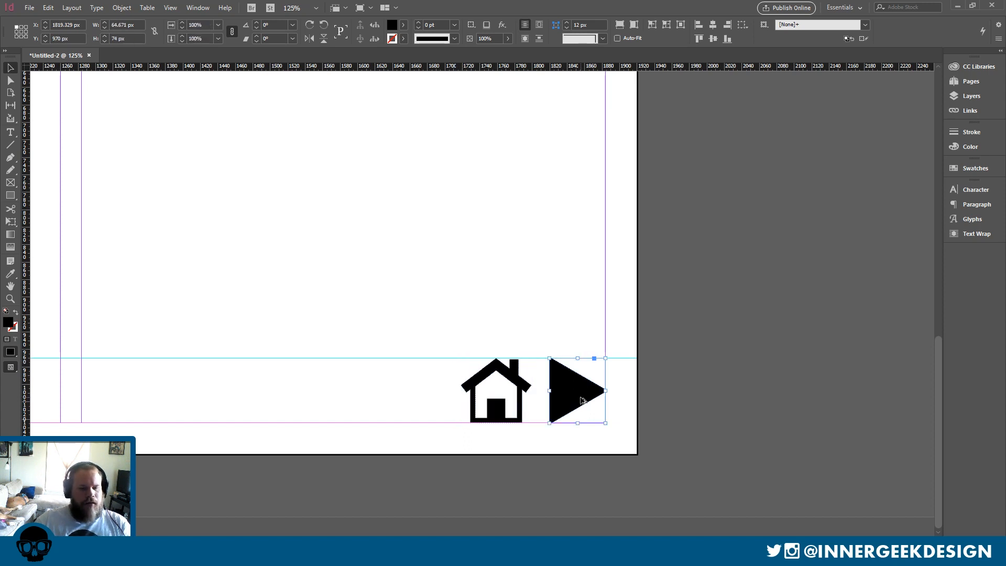
Duplicate the triangle to the other side of the house icon and flip it horizontally so it points left.
drag(579, 403, 420, 408)
drag(446, 355, 383, 430)
click(723, 454)
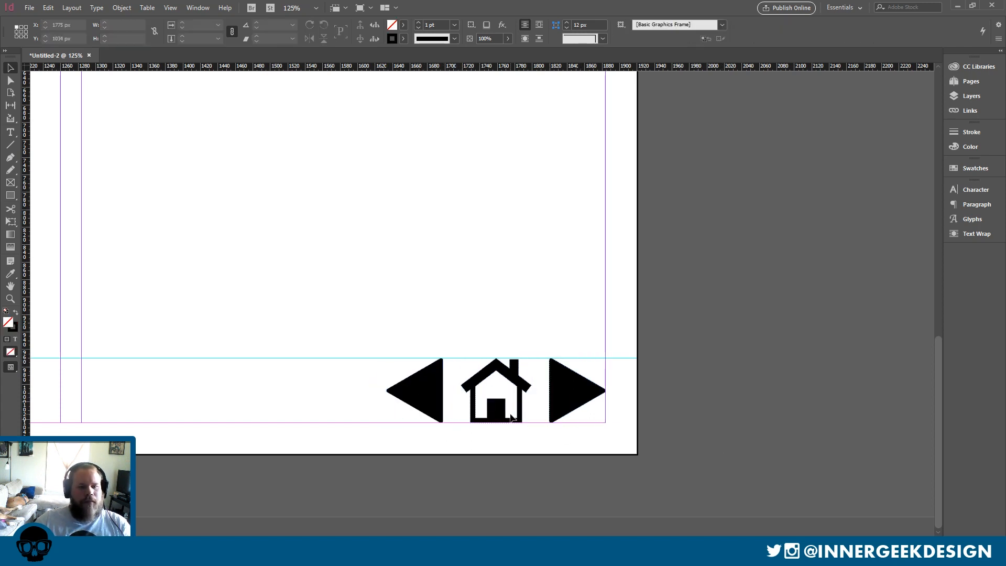
click(508, 369)
key(ctrl+a)
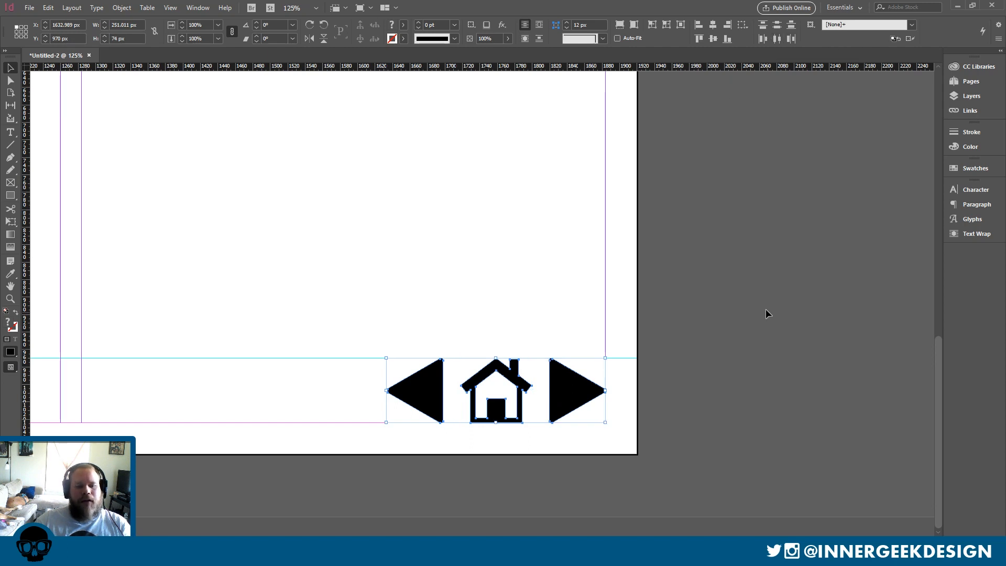
click(764, 309)
Select the right-pointing triangle and add the Animation panel to the docked panels below Text Wrap.
scroll(763, 309, down, 5)
scroll(785, 335, up, 3)
scroll(838, 372, down, 2)
scroll(738, 362, up, 1)
scroll(591, 301, left, 1)
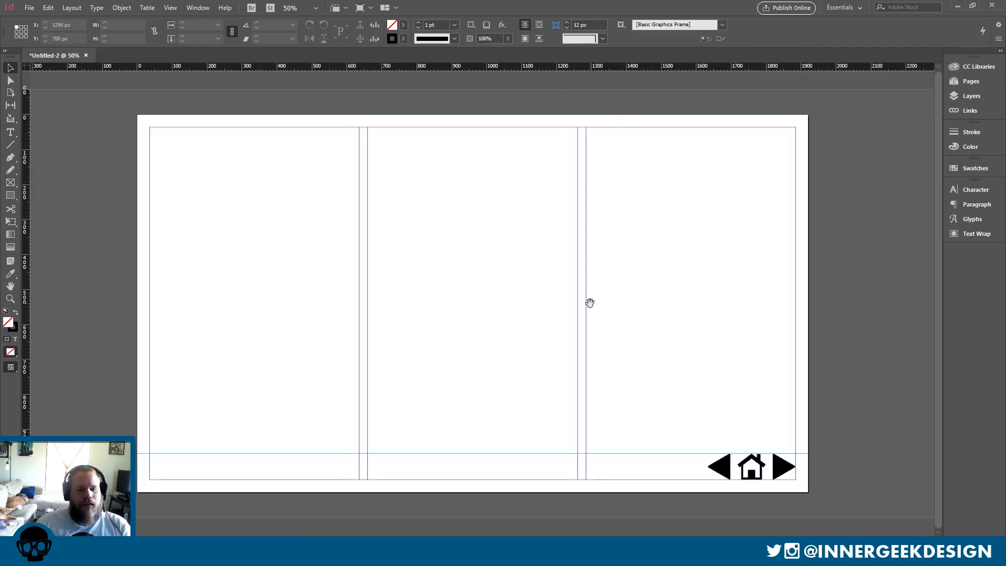
scroll(725, 476, right, 4)
click(716, 469)
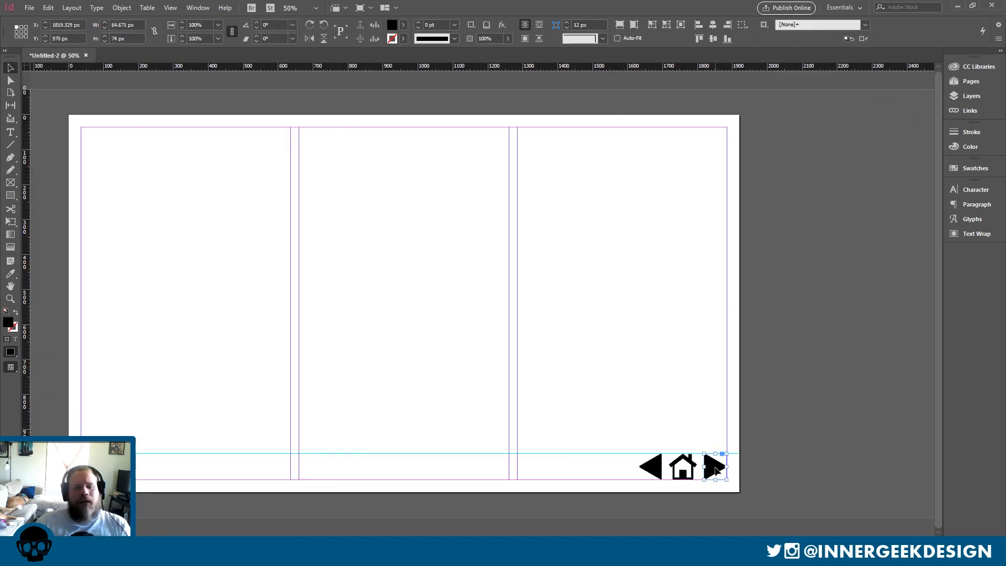
click(197, 8)
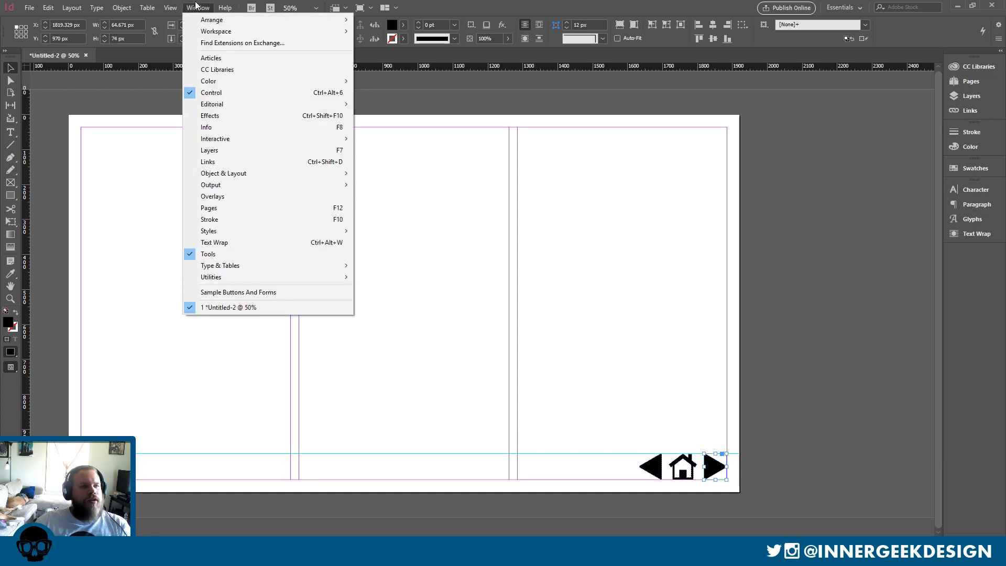
mouse_move(309, 139)
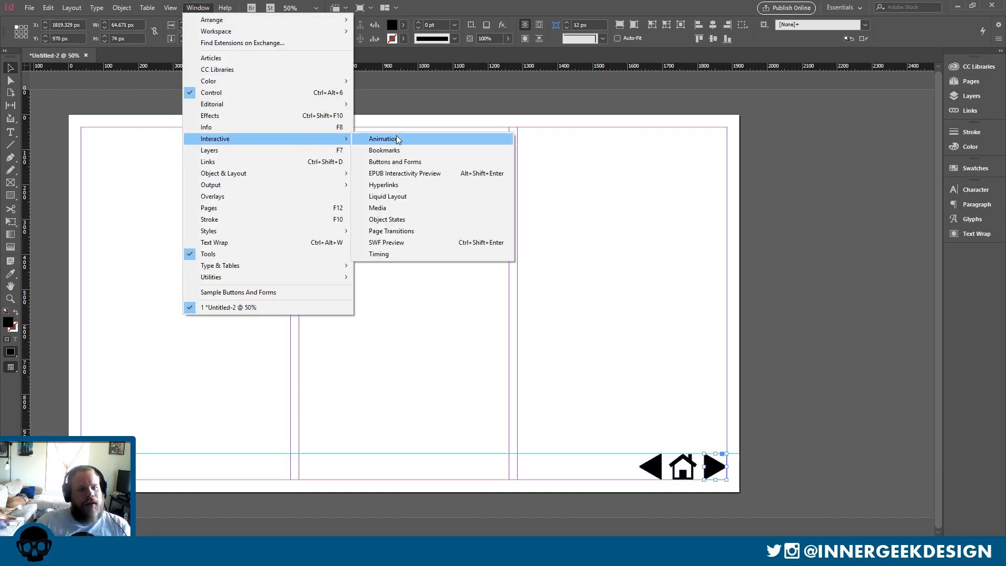
click(426, 143)
drag(426, 147, 974, 251)
Add the interactive Hyperlinks panel to the dock, grouped under Animation.
click(198, 7)
mouse_move(281, 140)
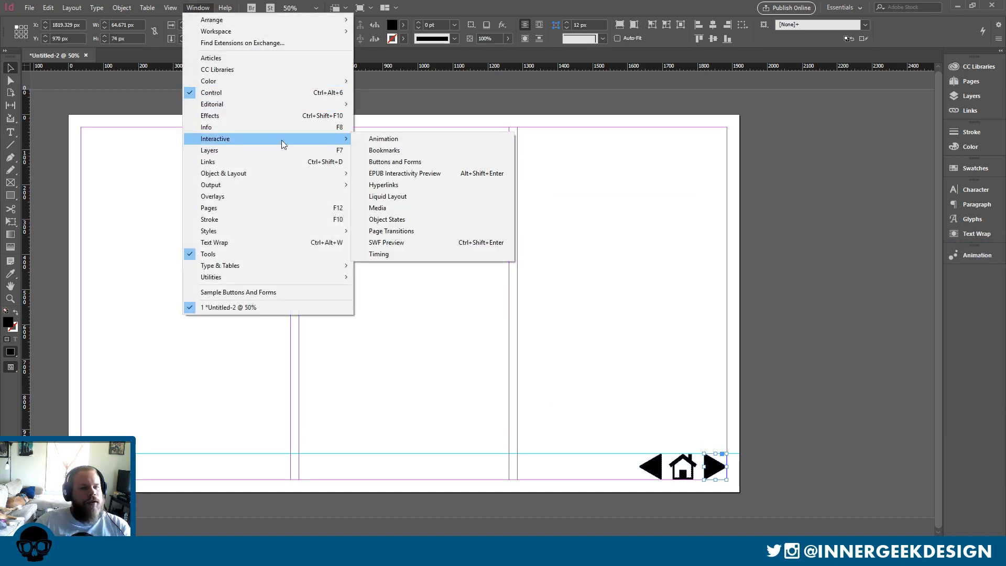
click(398, 185)
drag(342, 162, 975, 267)
Add the Buttons and Forms and Bookmarks panels to the docked group with Animation and Hyperlinks.
click(147, 8)
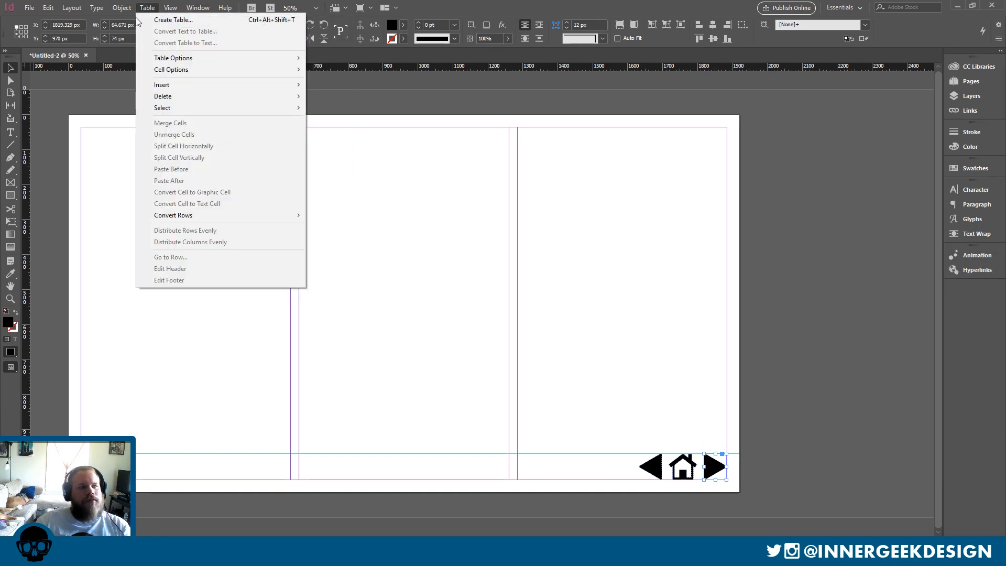
mouse_move(198, 7)
mouse_move(225, 138)
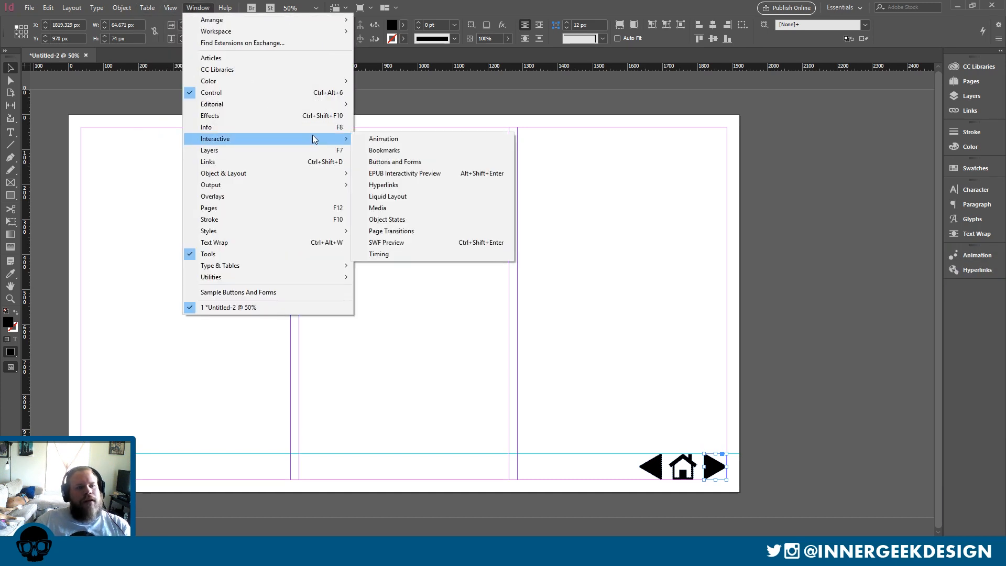
click(461, 162)
drag(357, 156, 973, 271)
click(815, 296)
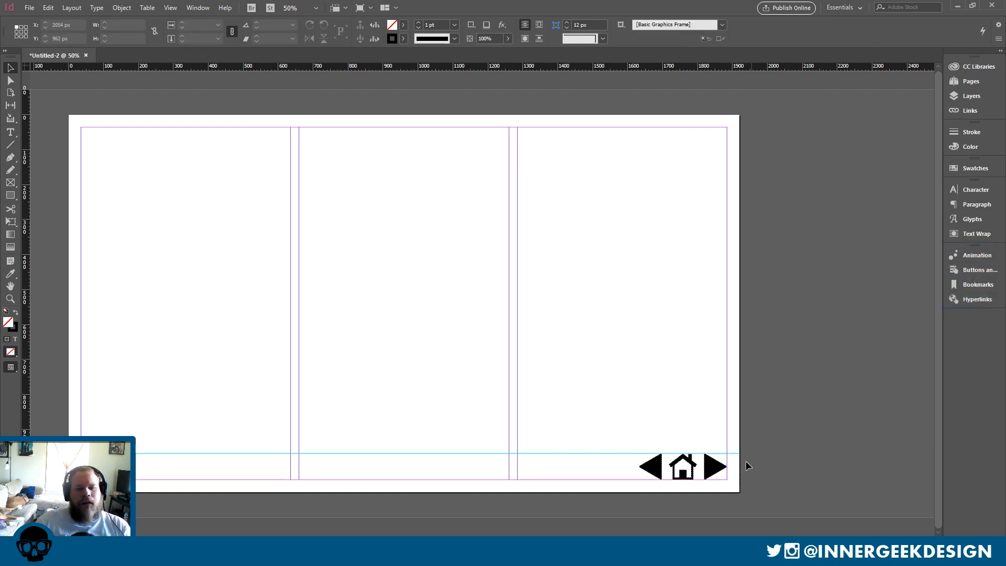
click(717, 468)
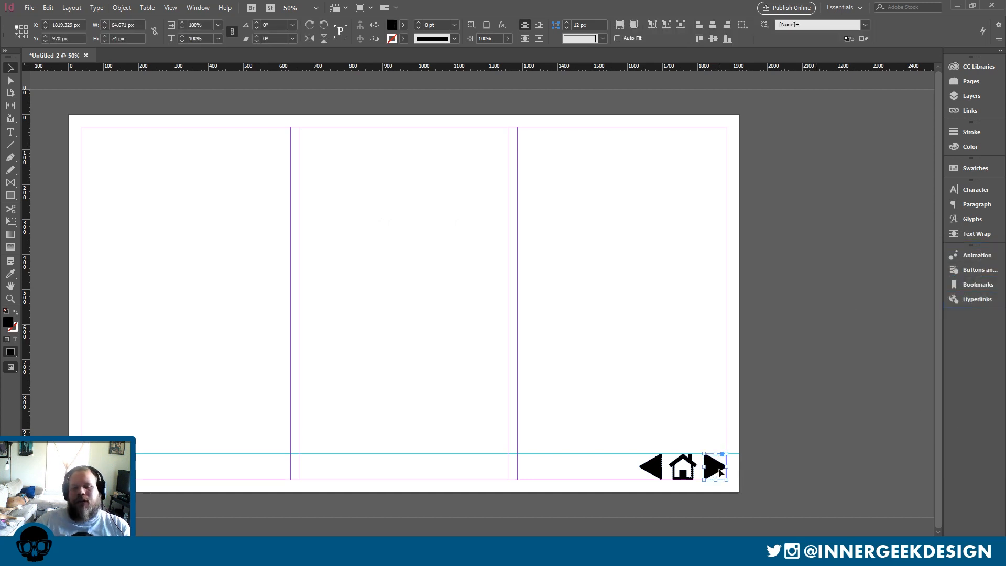
click(189, 9)
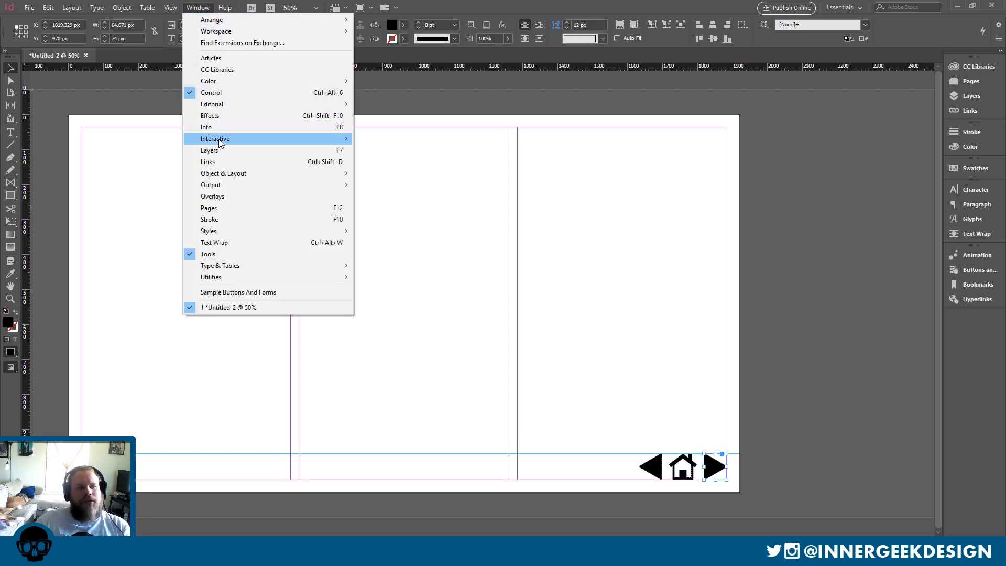
mouse_move(219, 143)
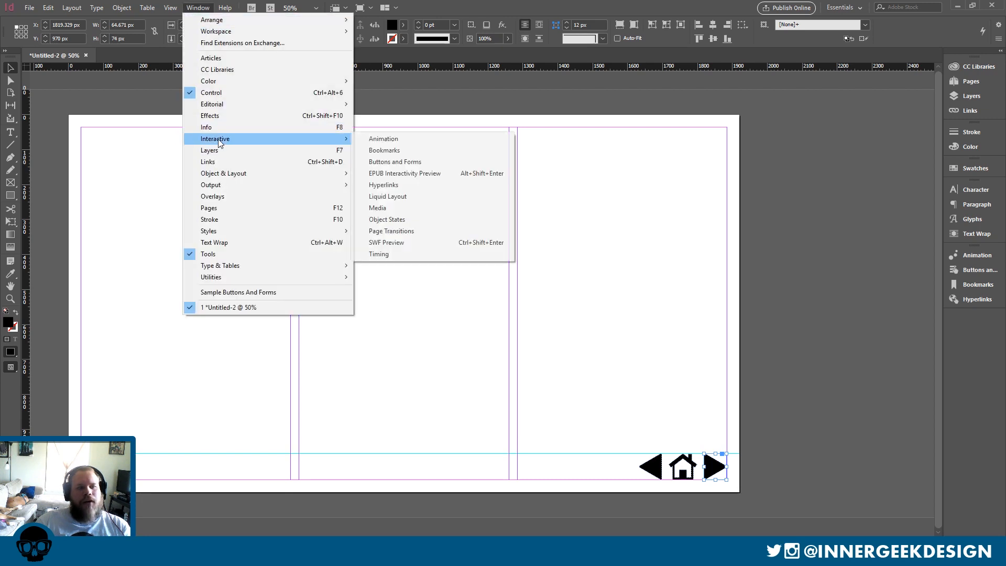
click(926, 313)
Convert the right-pointing triangle into an interactive object of type Button.
click(972, 272)
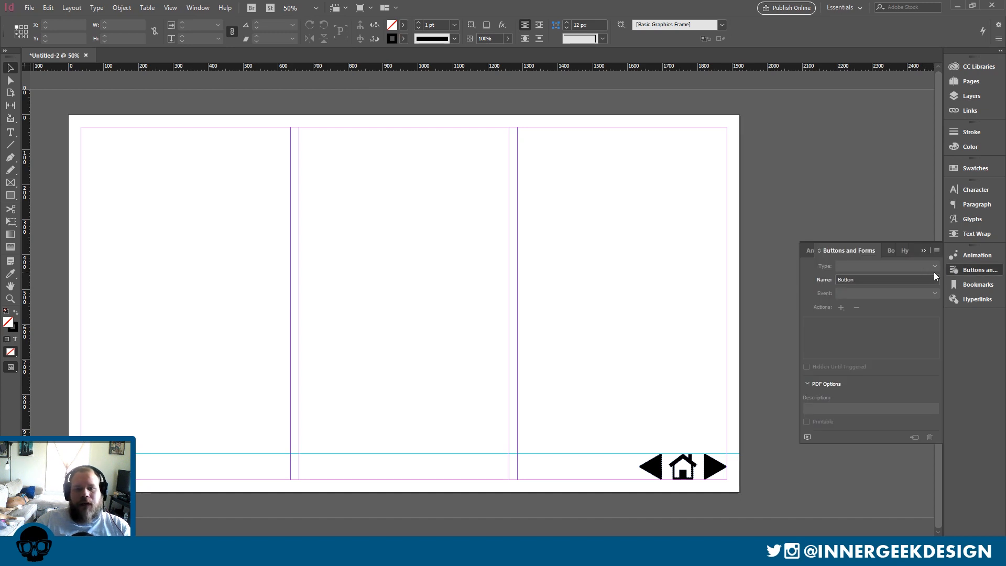
click(889, 279)
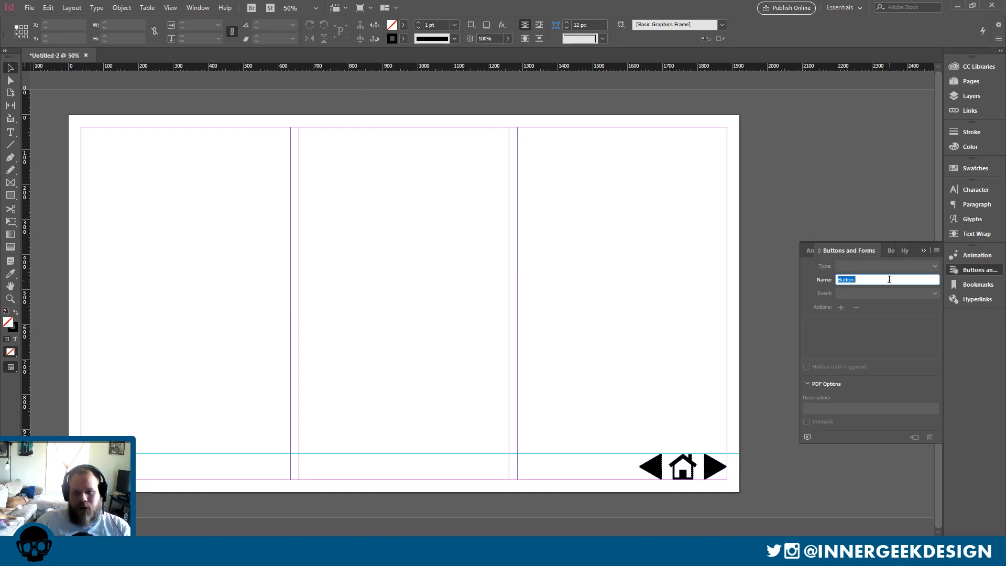
click(722, 469)
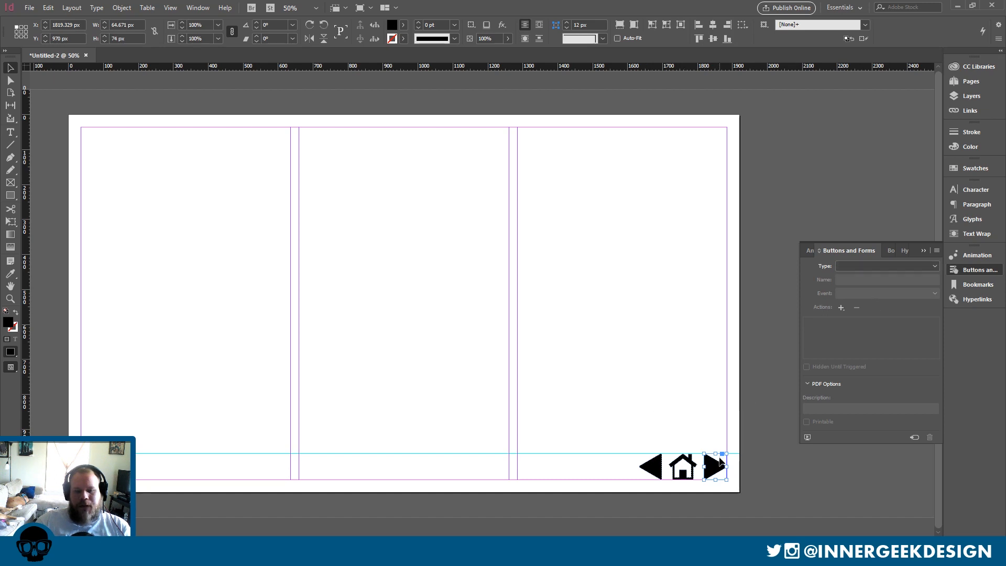
click(891, 267)
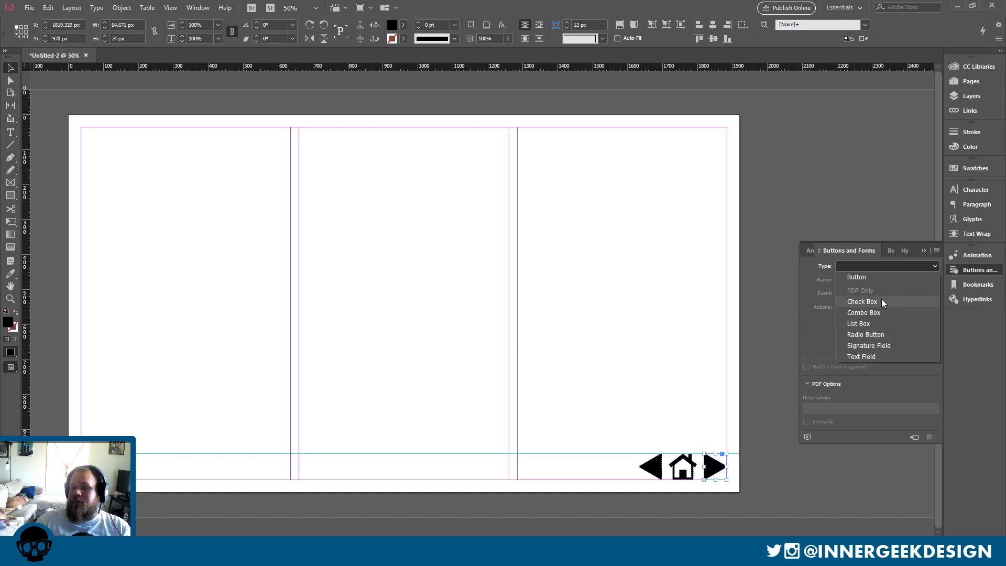
click(878, 277)
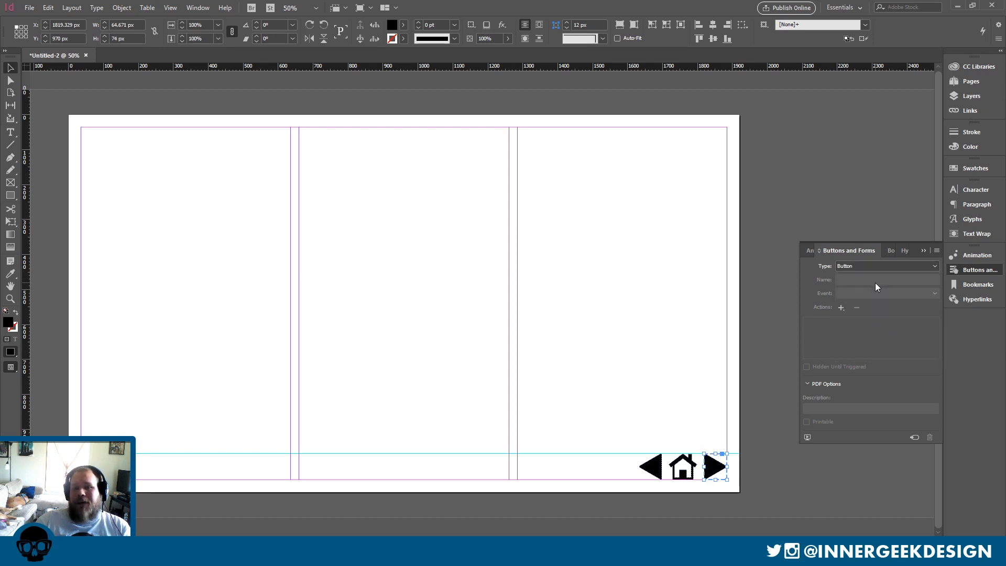
Name the right-pointing triangle's button Next, with a Go To Next Page action on the On Click event.
click(870, 283)
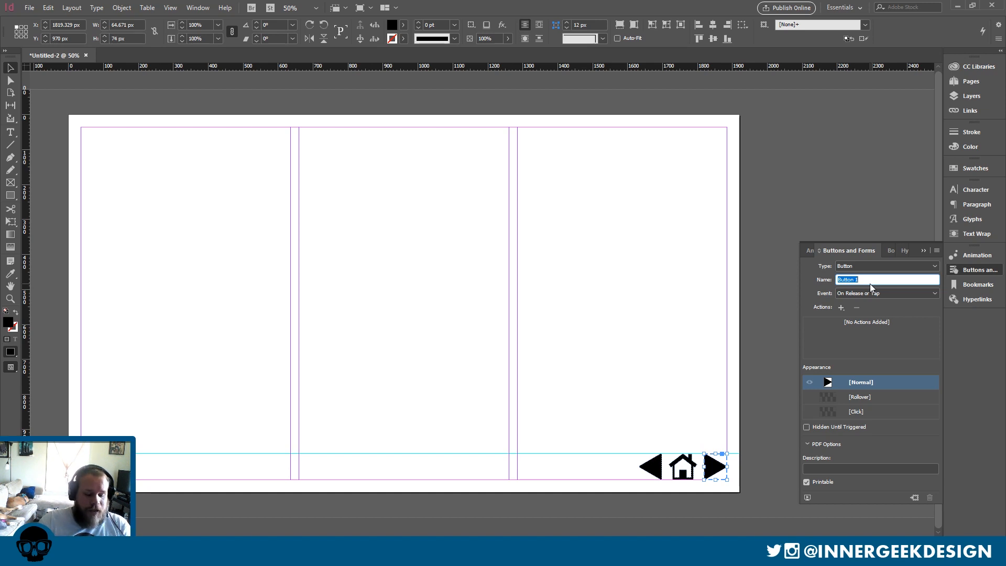
text(Next)
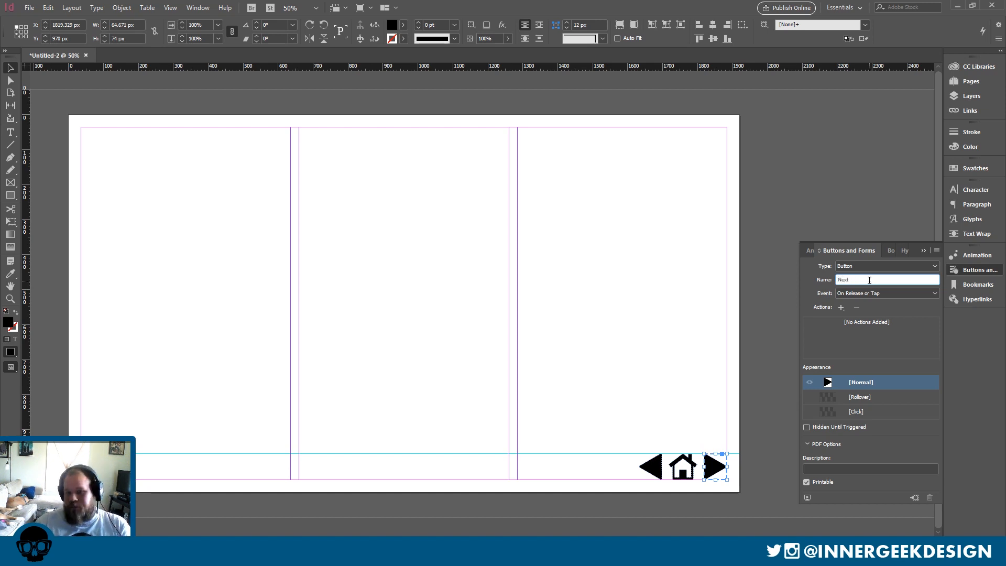
click(868, 294)
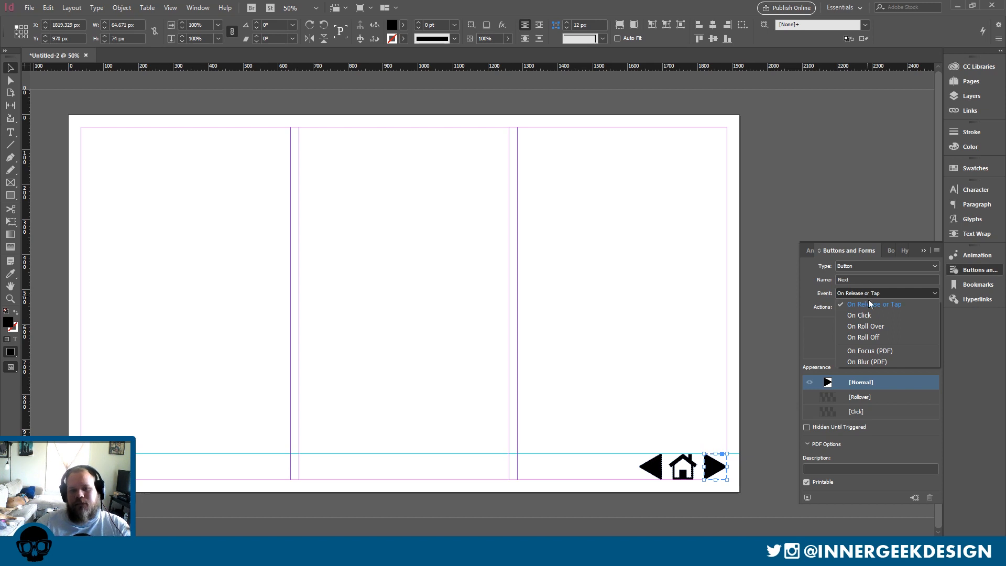
click(870, 315)
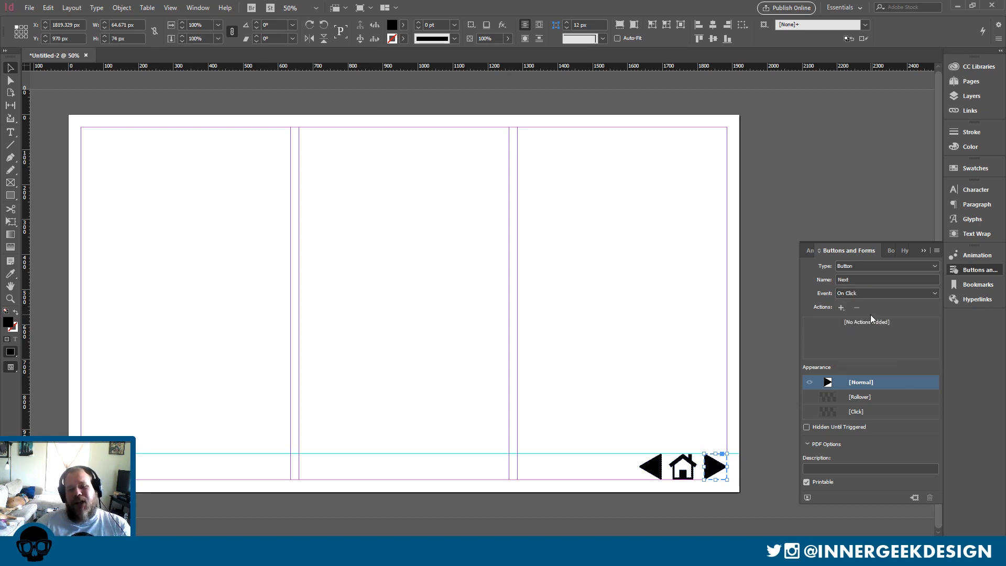
click(841, 308)
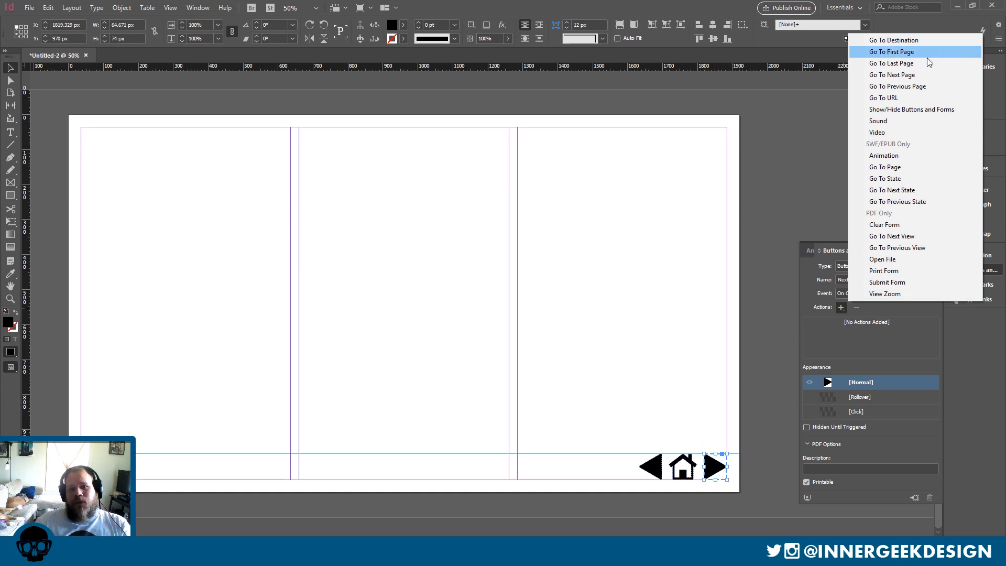
click(923, 78)
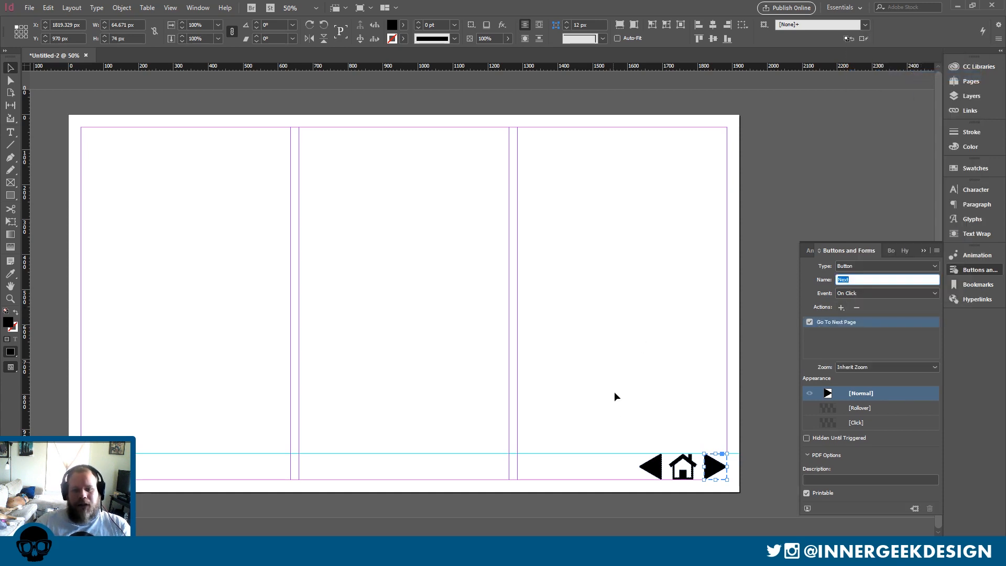
Convert the left-pointing triangle into an interactive object of type Button and name it Last.
click(652, 474)
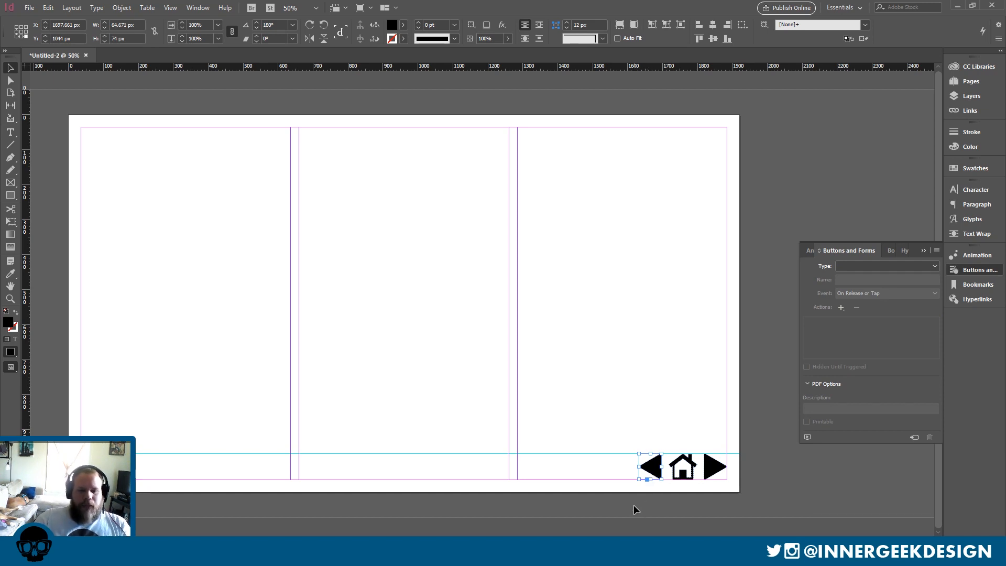
click(893, 266)
click(860, 278)
double_click(856, 279)
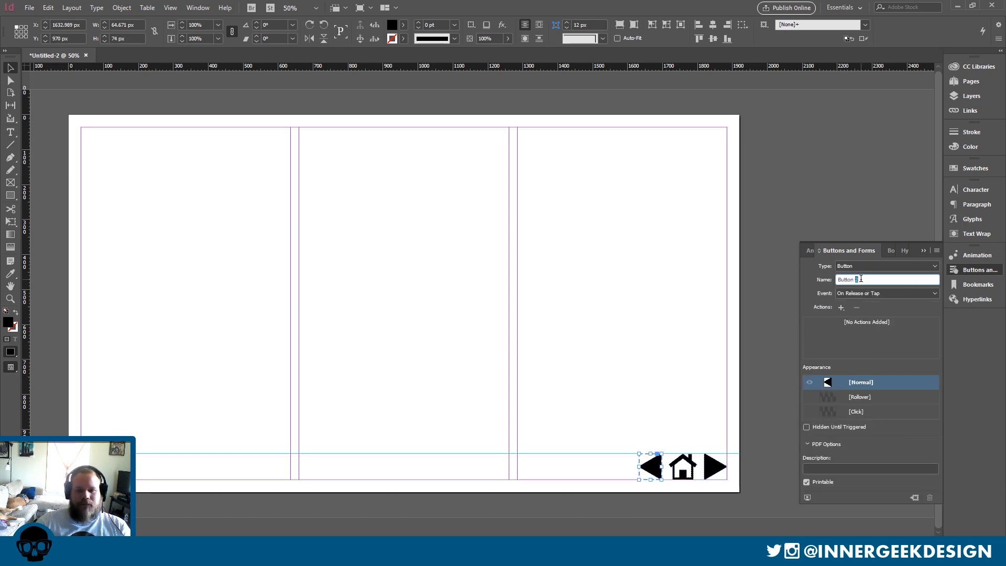
triple_click(860, 279)
text(Last)
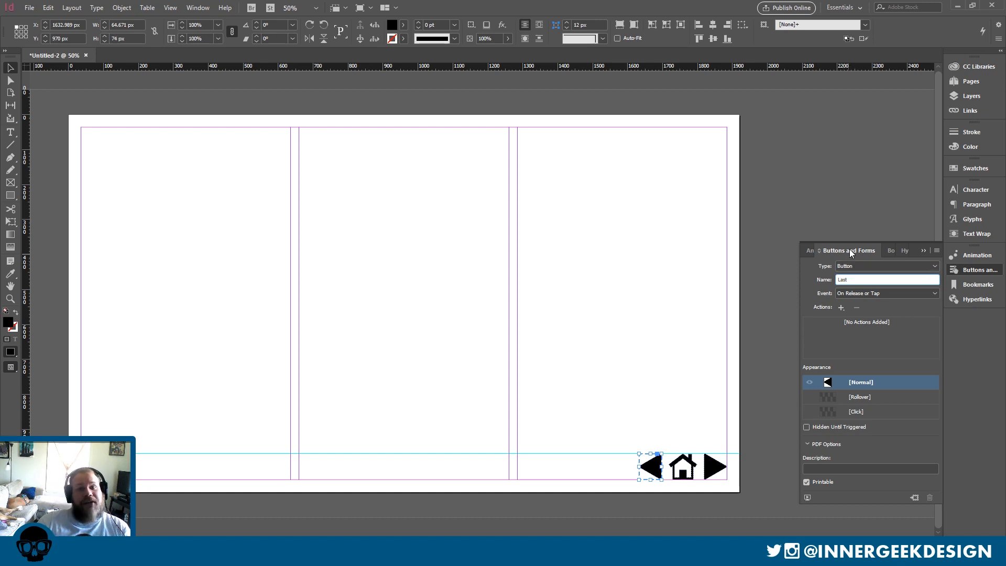
Give the Last button a Go To Previous Page action on the On Click event and deselect it.
click(883, 294)
click(862, 314)
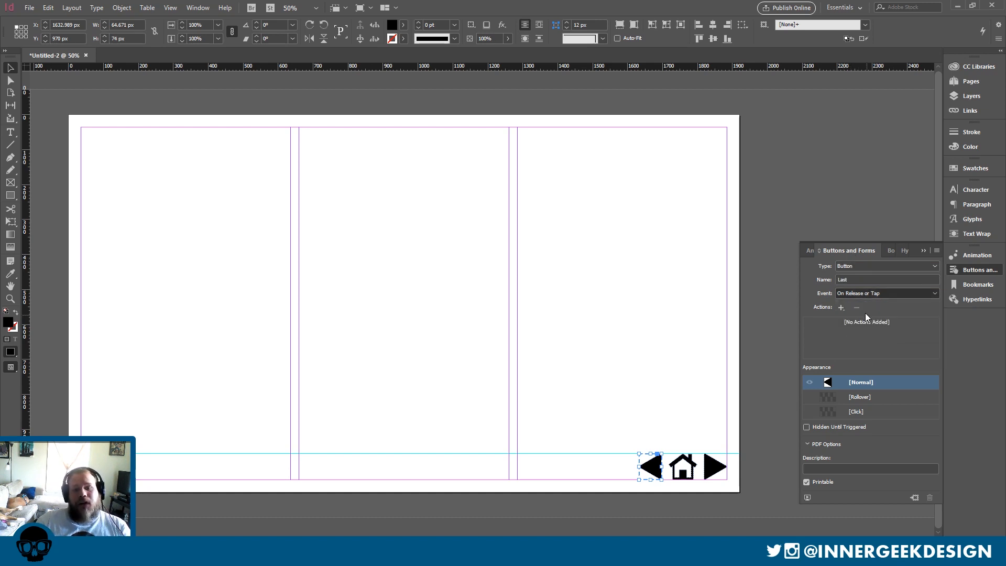
click(840, 307)
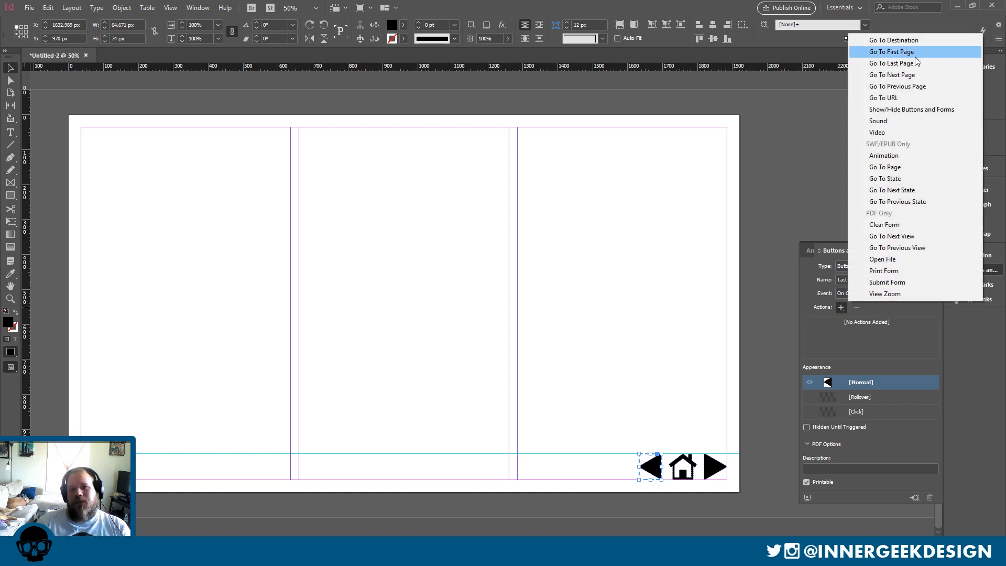
click(923, 86)
click(758, 341)
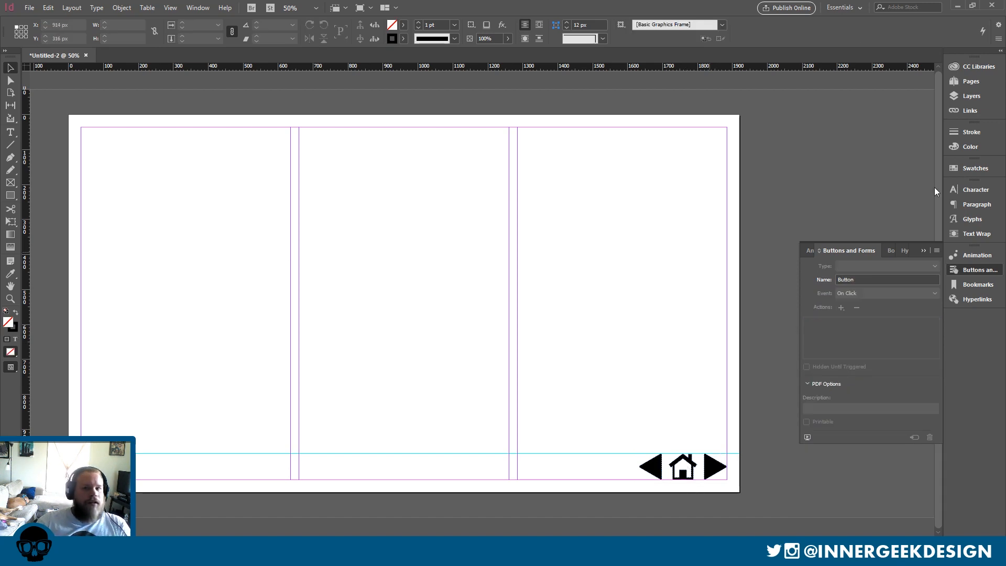
Leave the master page and open document page 2.
click(971, 81)
double_click(848, 149)
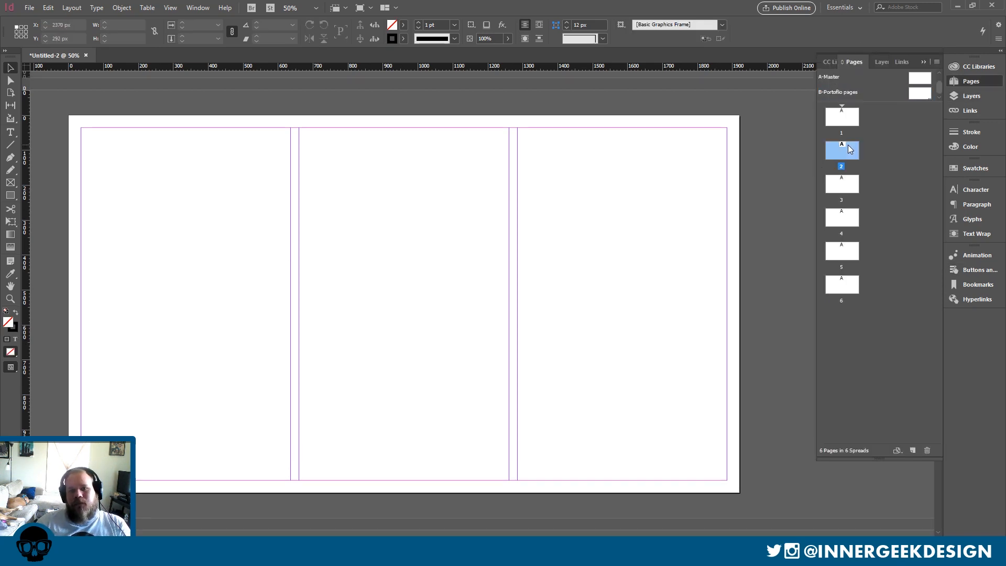
right_click(846, 147)
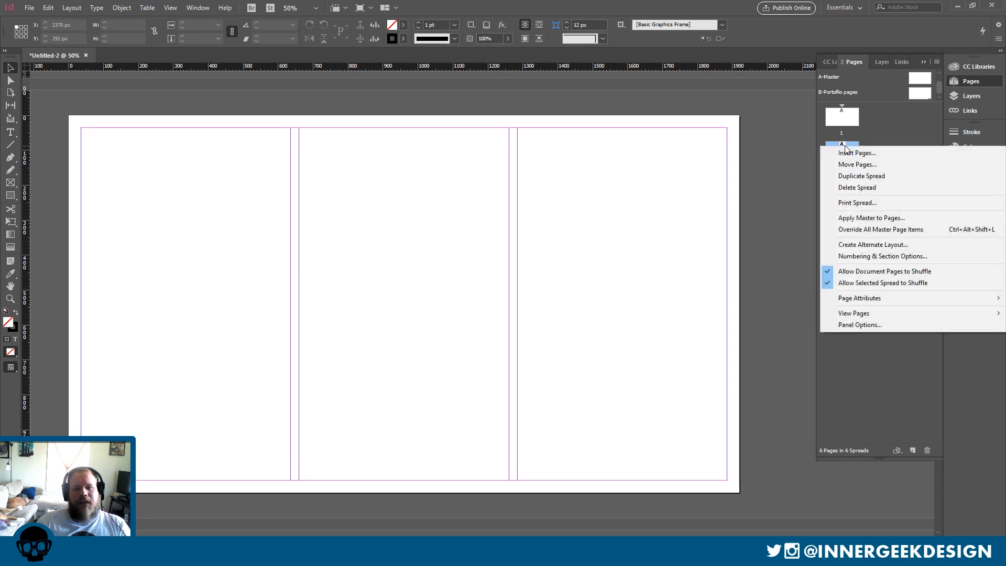
right_click(644, 231)
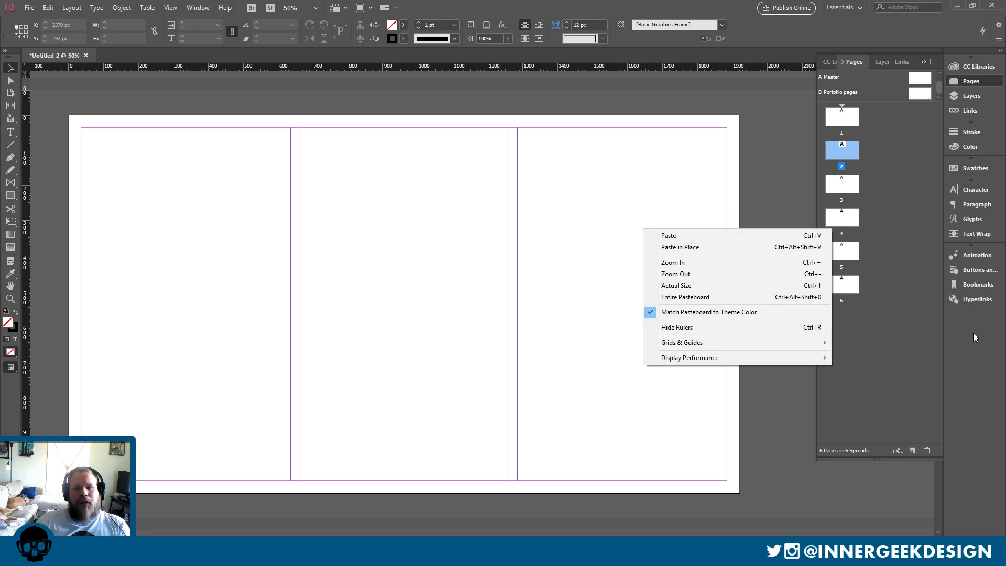
Create a bookmark for page 2 named Menu Page.
click(978, 284)
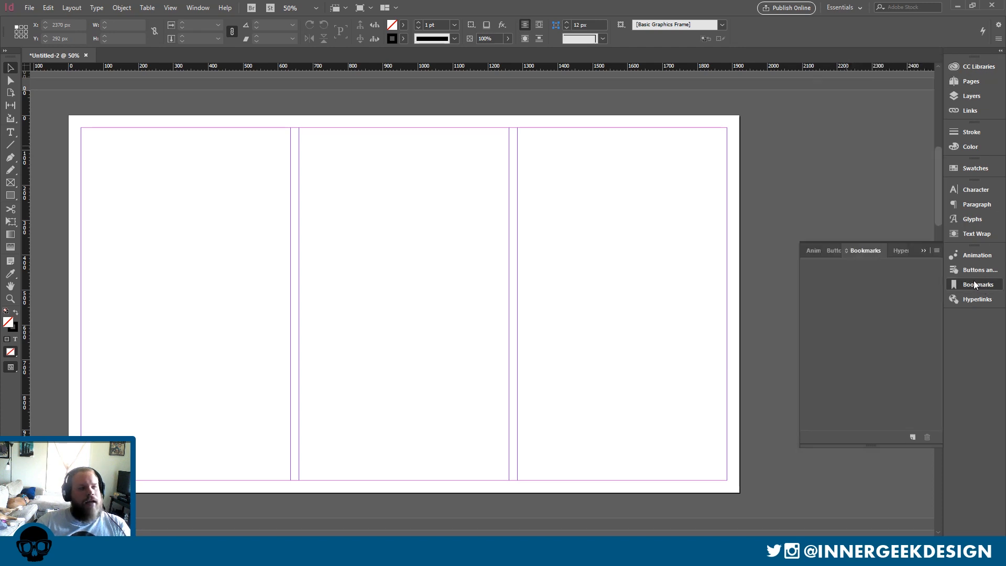
click(198, 7)
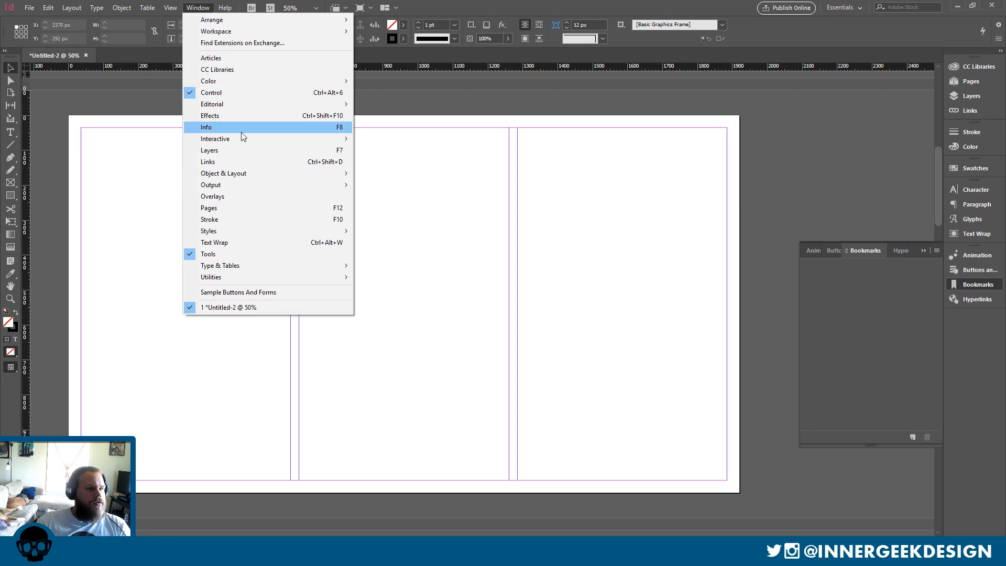
mouse_move(245, 139)
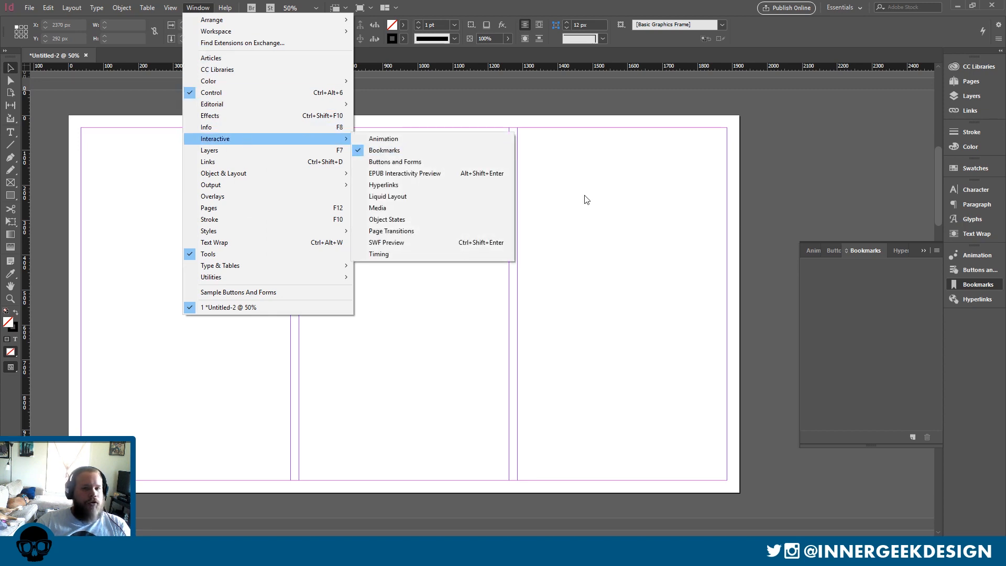
click(978, 288)
click(977, 285)
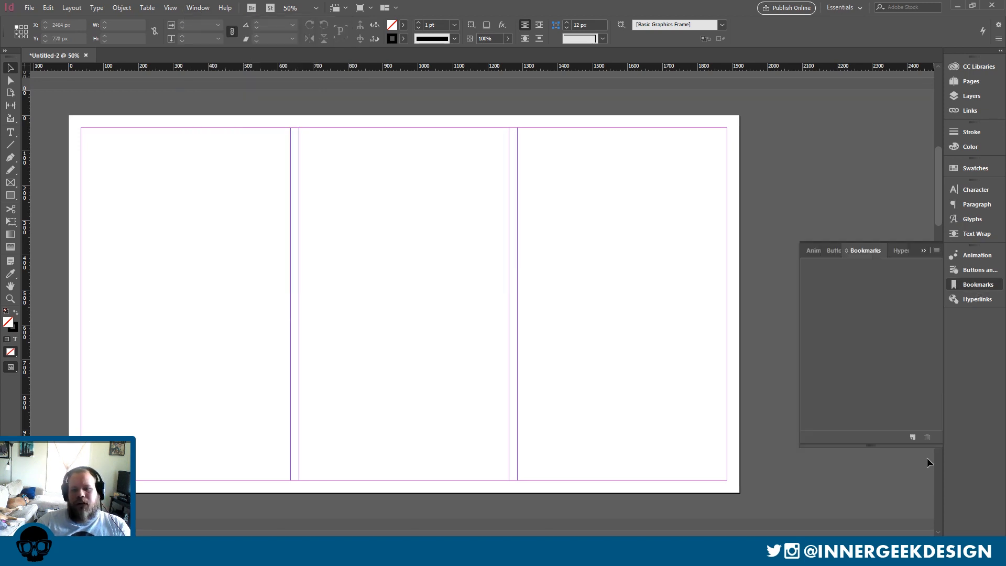
click(911, 438)
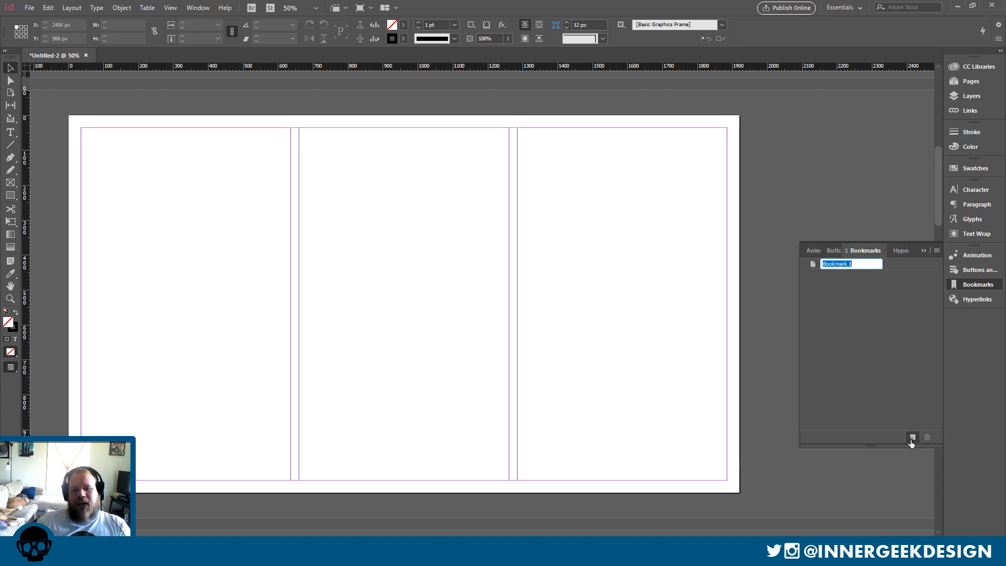
text(M)
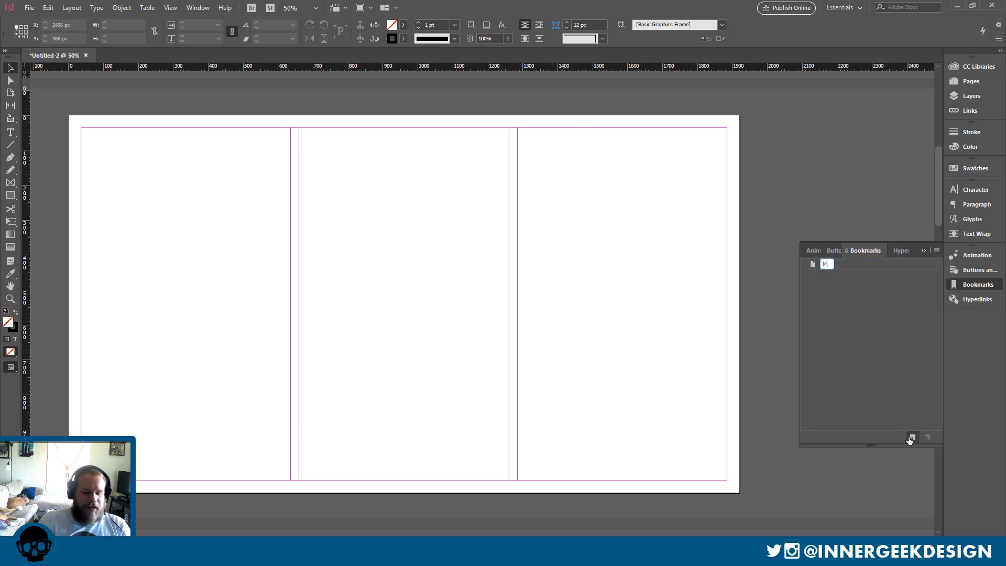
text(enu Page)
key(Return)
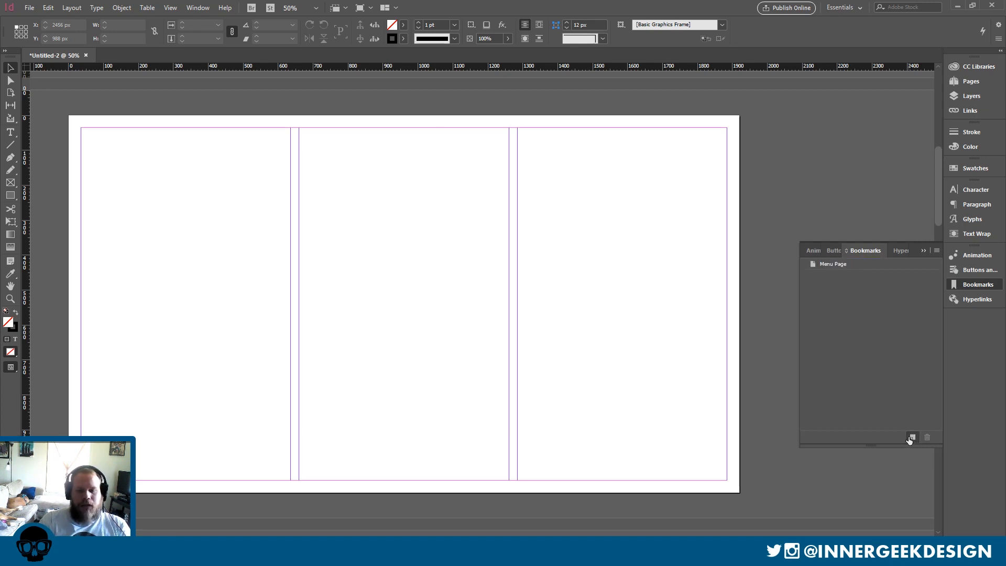
click(924, 248)
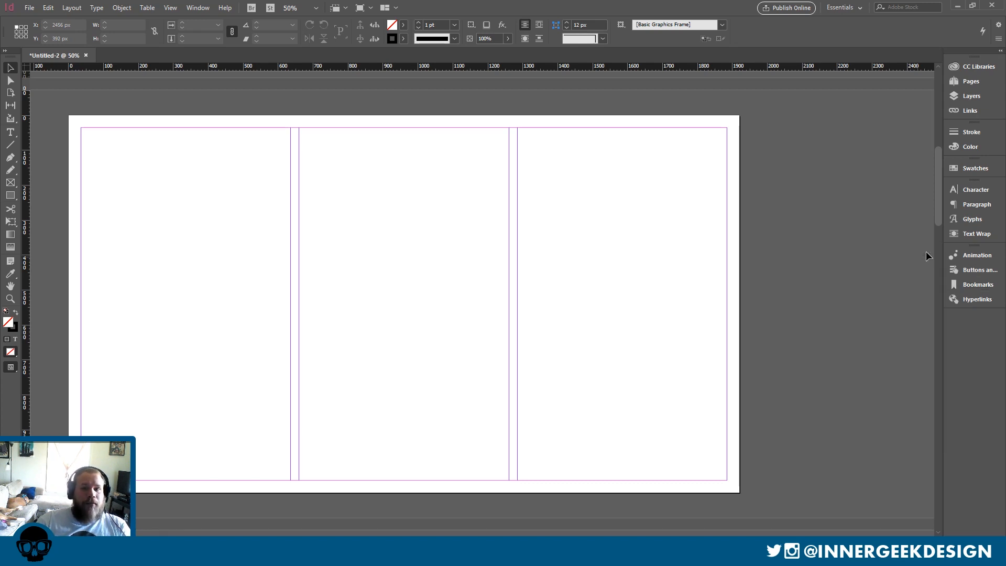
On the B portfolio pages master, convert the house icon into an interactive object of type Button named Home.
click(971, 81)
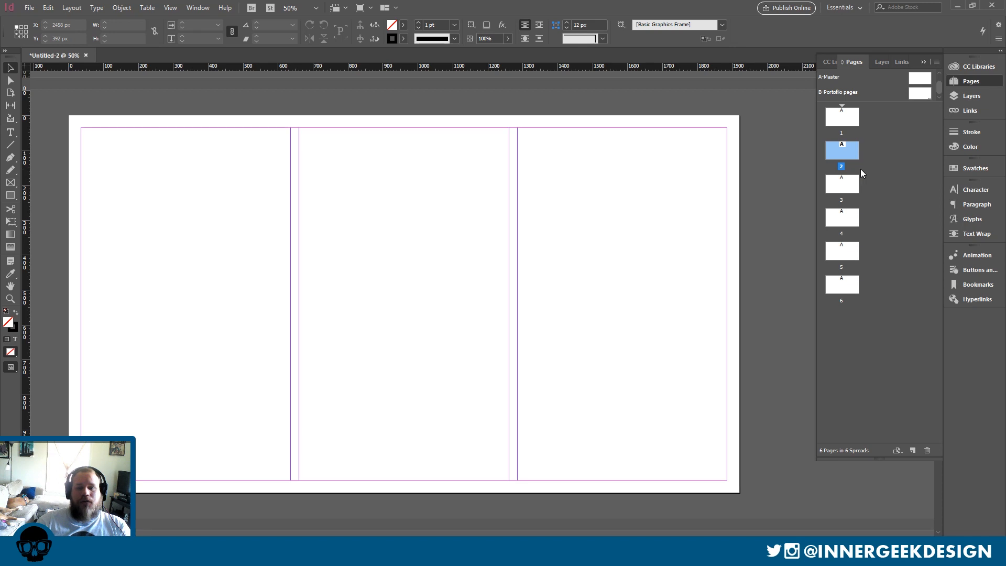
double_click(918, 93)
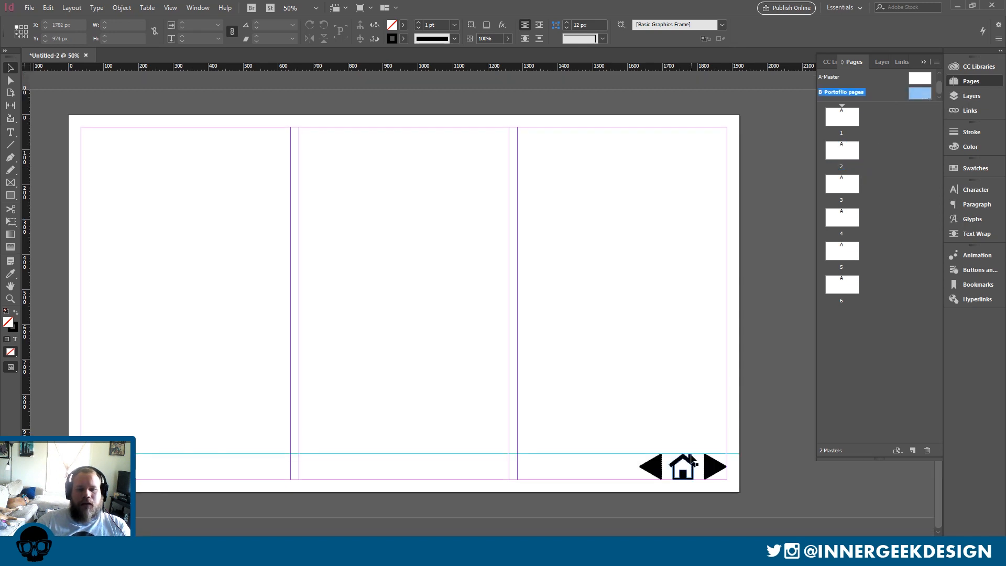
click(691, 458)
right_click(691, 463)
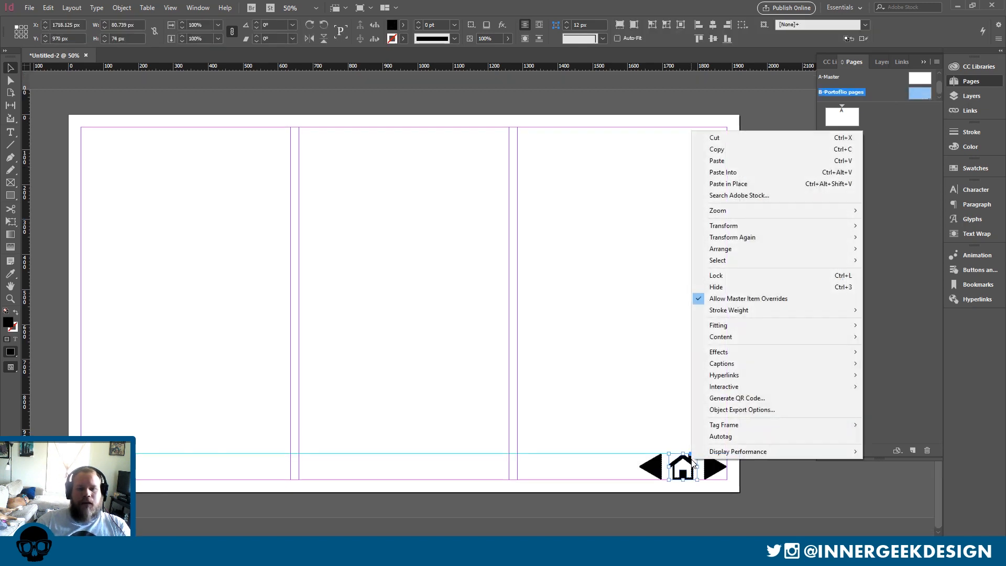
key(Escape)
click(957, 268)
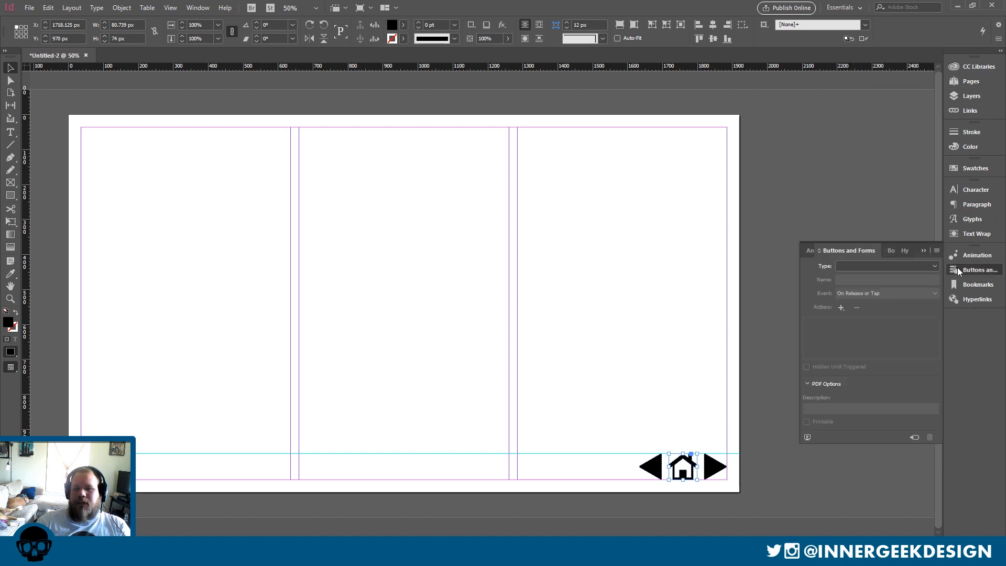
click(916, 267)
click(854, 275)
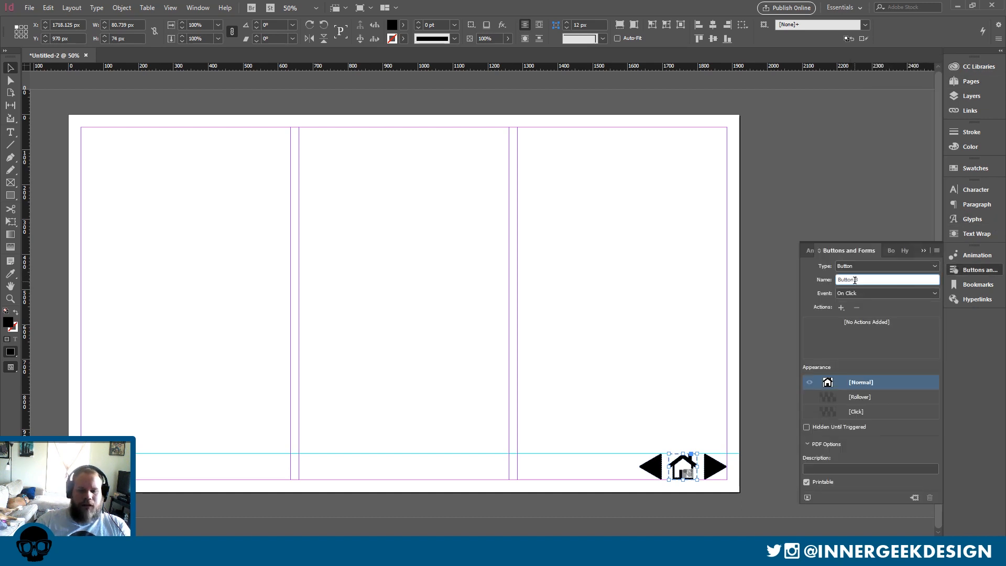
triple_click(855, 280)
text(Home)
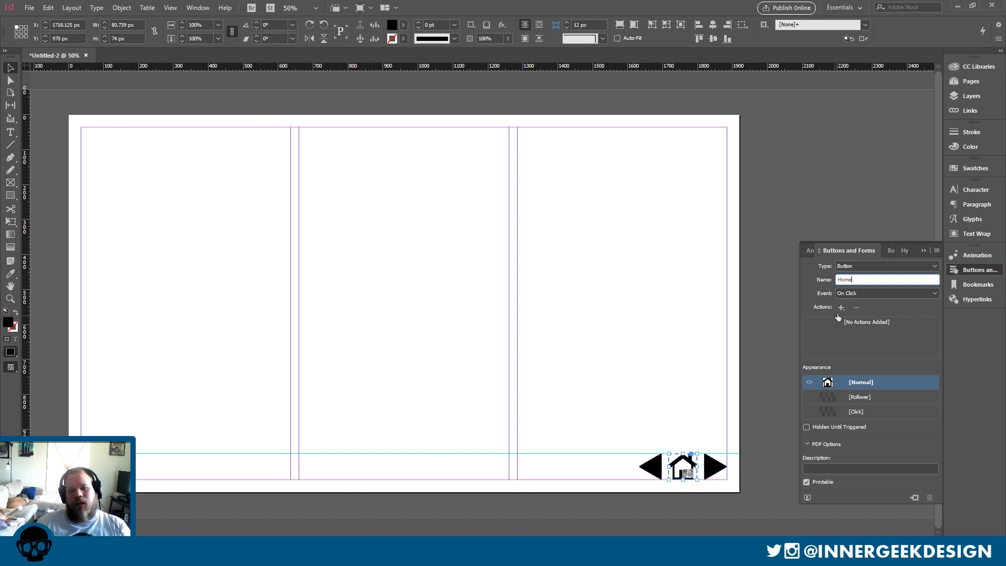
Add a Go To Destination action to the Home button with the Menu Page bookmark as destination.
click(841, 307)
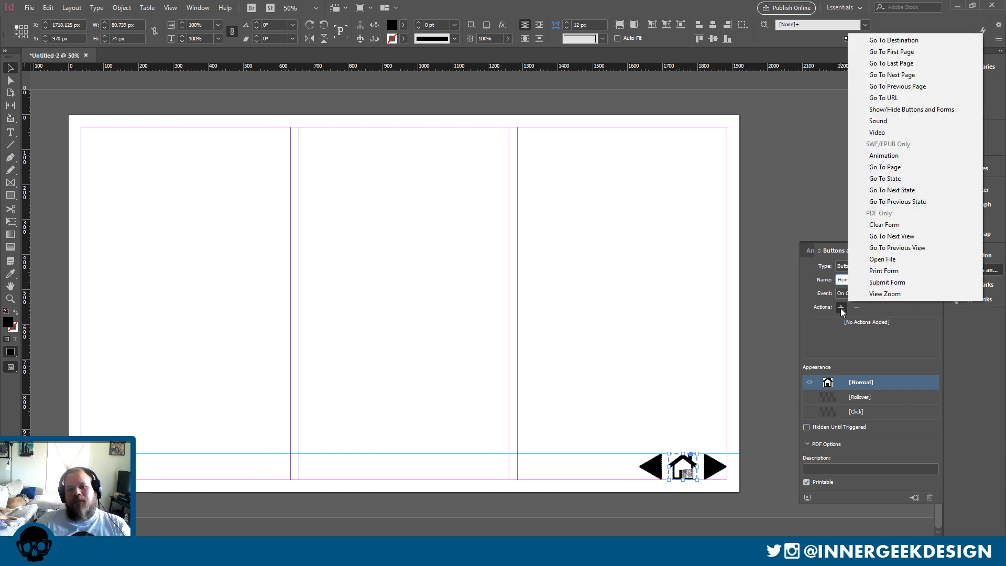
click(927, 40)
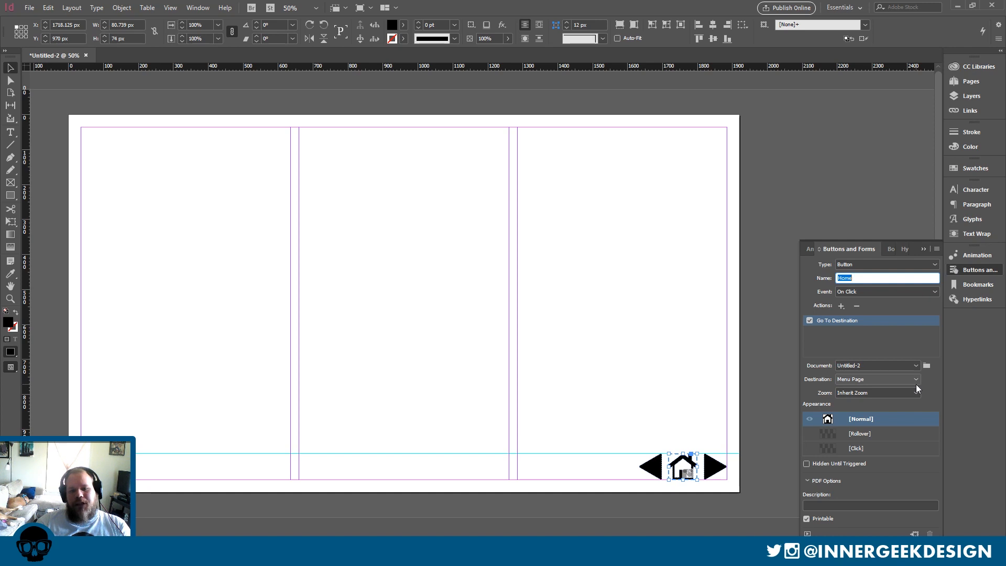
click(924, 249)
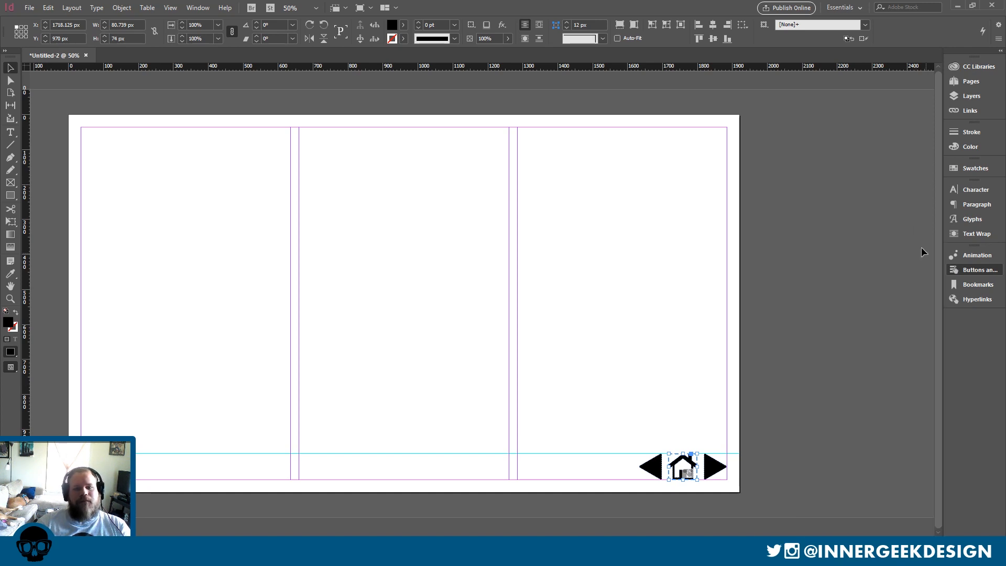
Apply the B-Portfolio pages master to document pages 2-5.
click(971, 81)
double_click(850, 167)
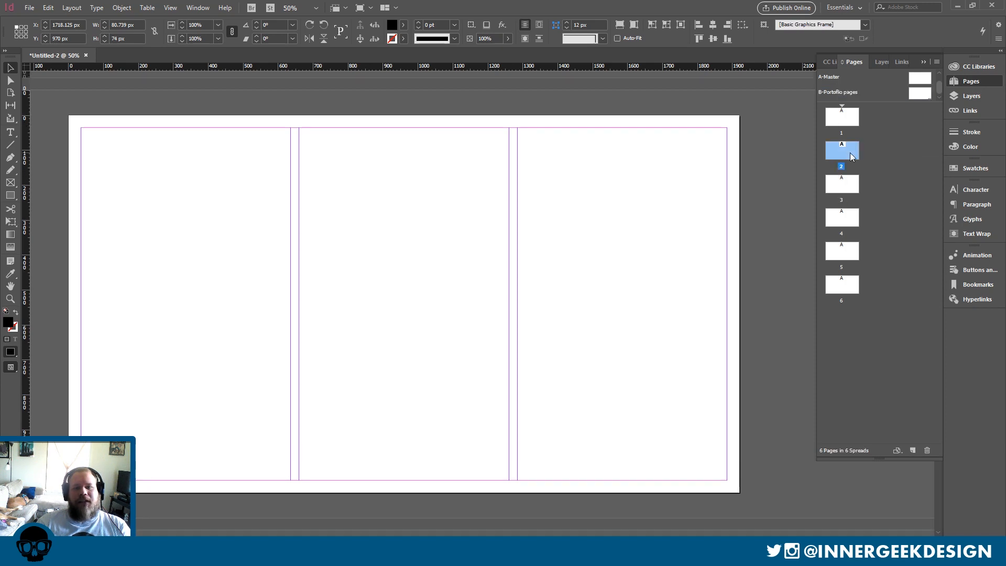
right_click(843, 260)
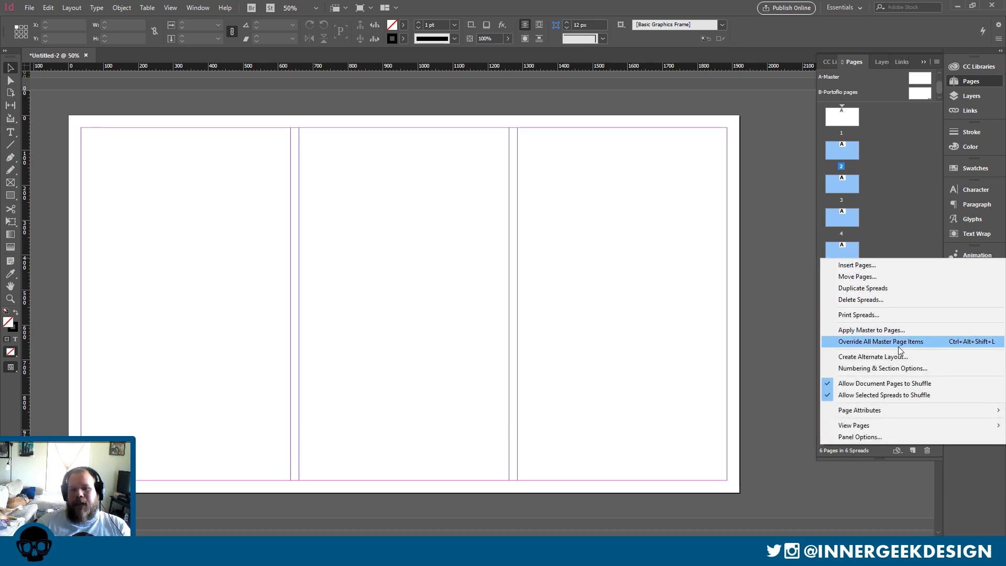
click(899, 331)
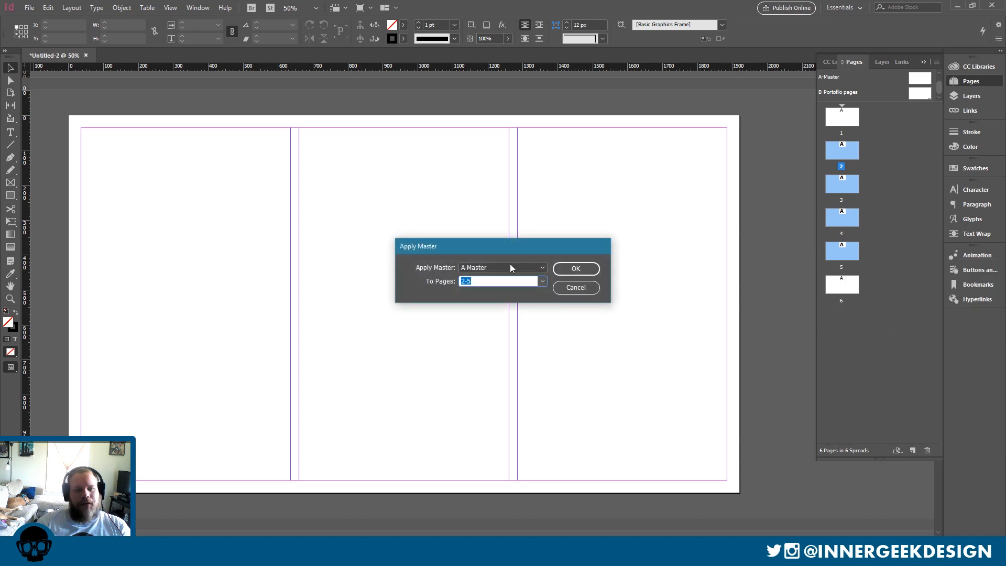
click(539, 267)
click(498, 300)
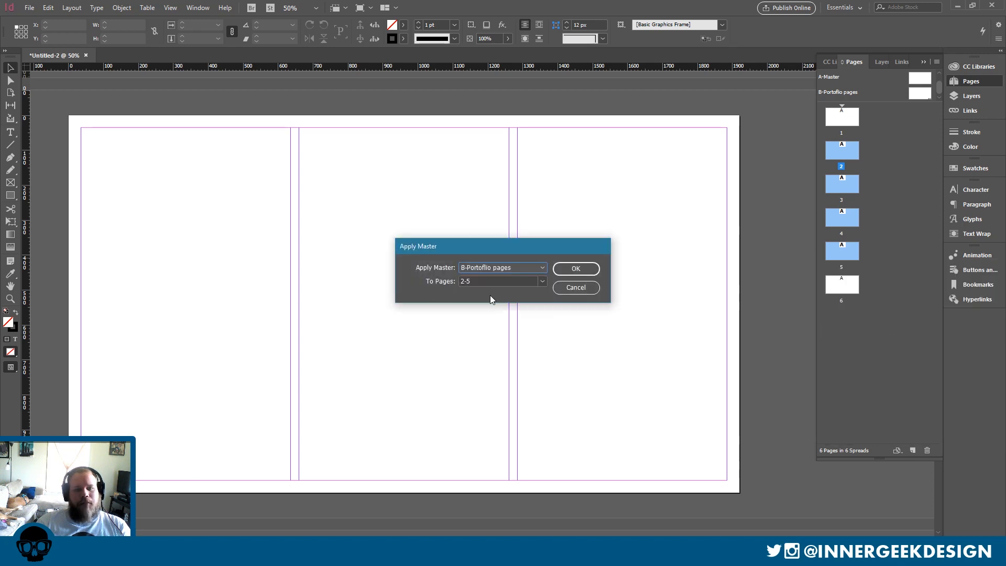
click(590, 269)
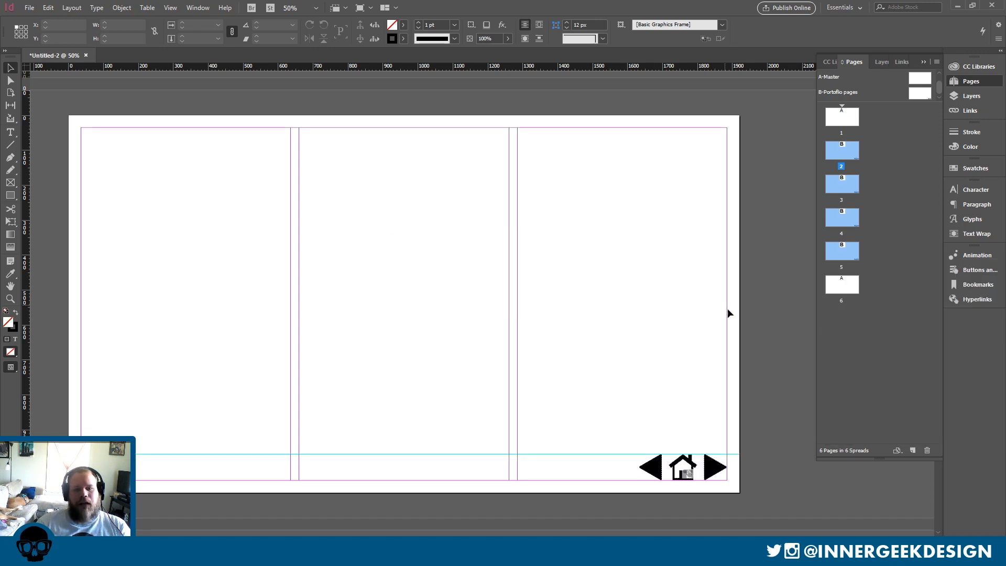
Look through the document pages to check where the master's navigation buttons appear, and collapse the Pages panel.
scroll(740, 356, up, 10)
scroll(741, 354, up, 1)
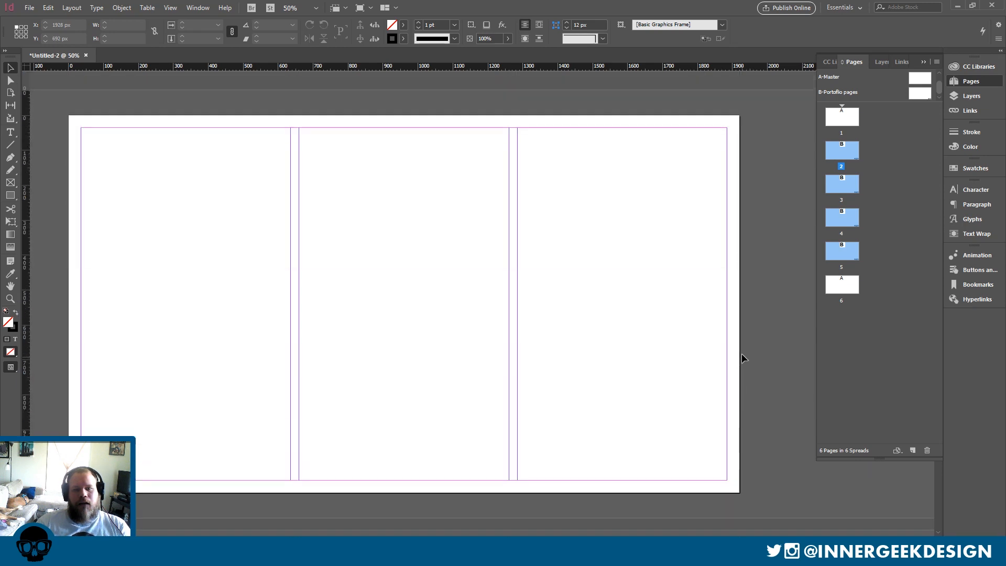
scroll(741, 353, down, 10)
scroll(718, 283, up, 1)
scroll(715, 295, up, 5)
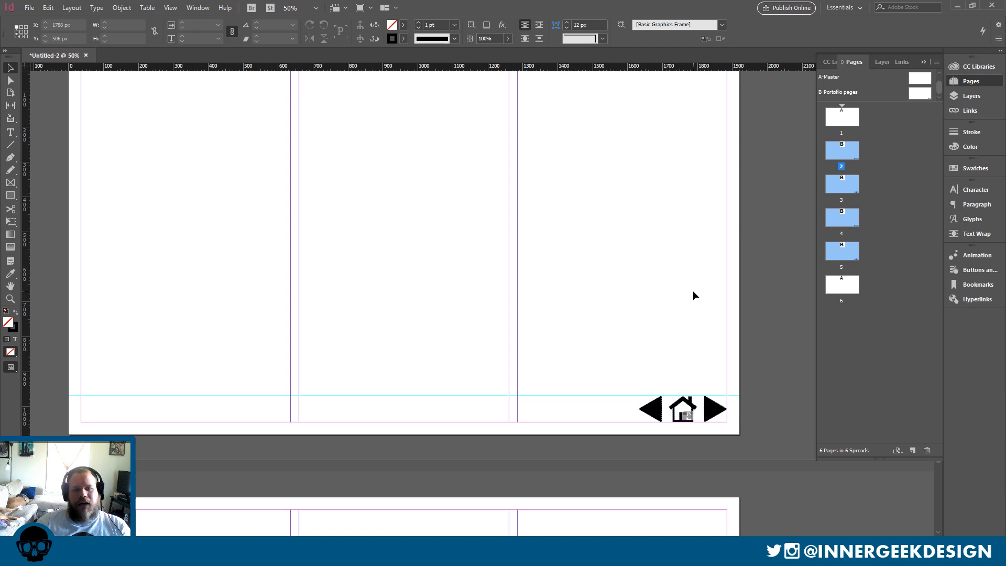
click(655, 419)
scroll(651, 306, down, 3)
key(ctrl+minus)
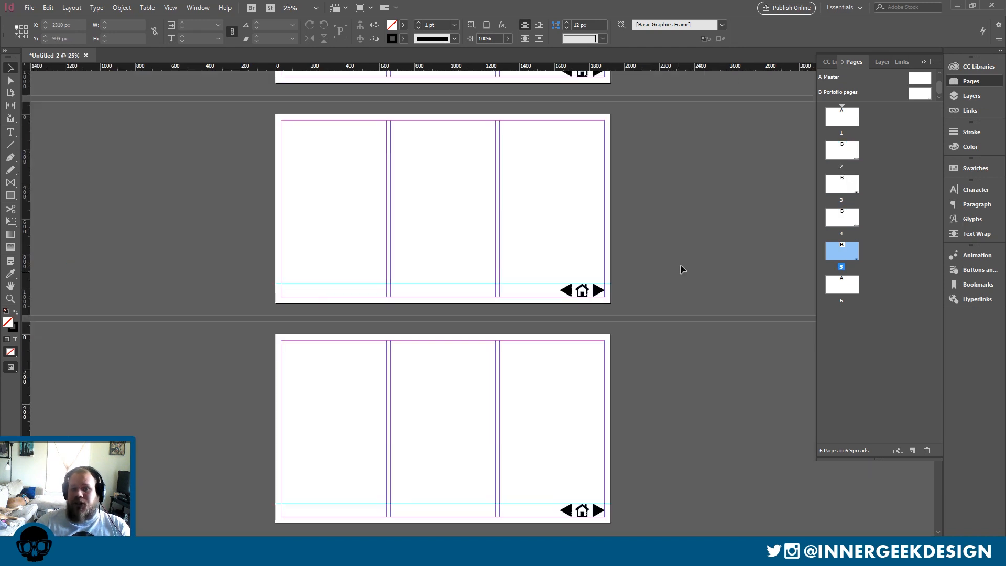
scroll(667, 294, up, 3)
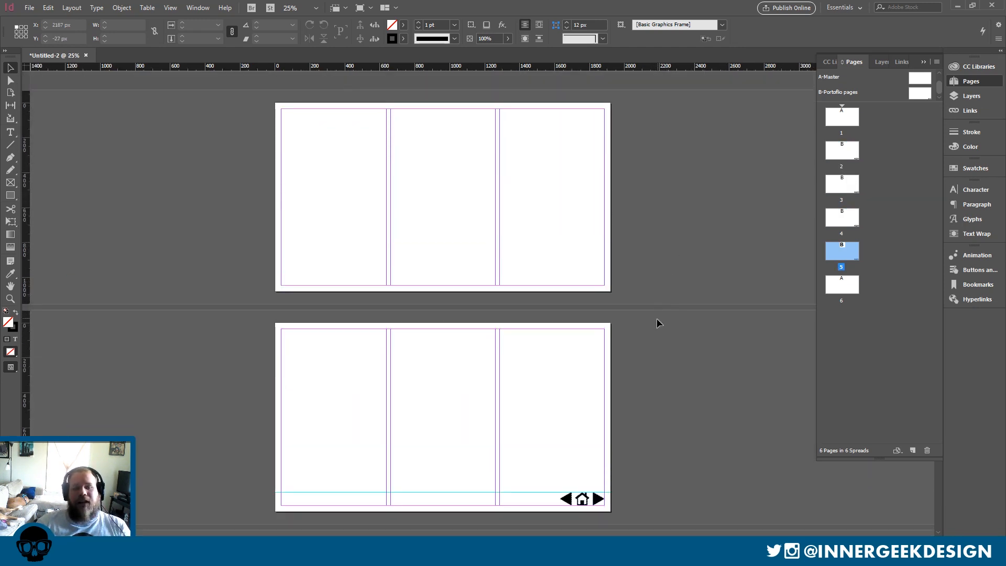
scroll(660, 320, down, 2)
scroll(663, 313, up, 2)
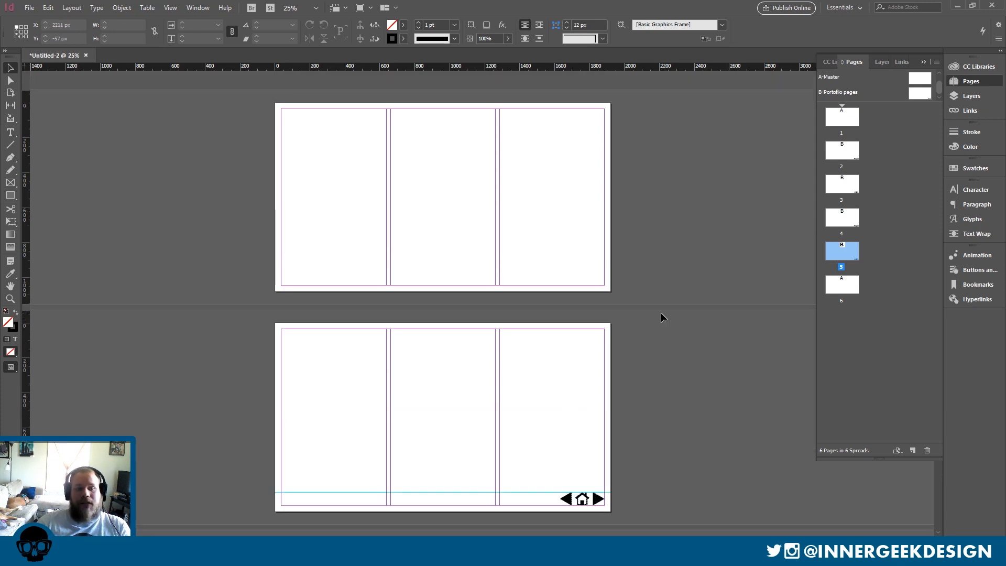
scroll(676, 307, down, 6)
key(ctrl+equal)
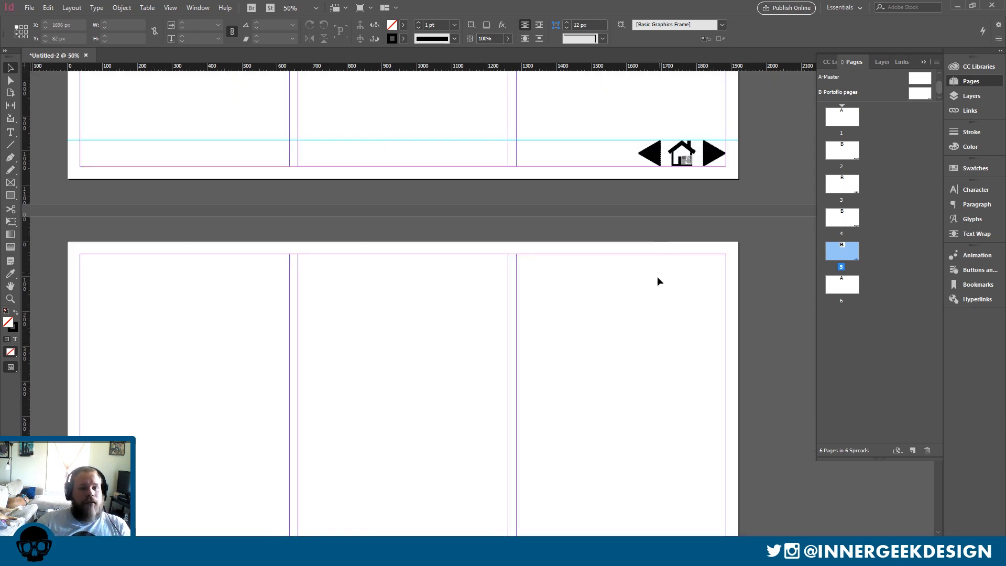
scroll(657, 275, down, 8)
scroll(650, 275, up, 2)
key(ctrl+minus)
key(ctrl+minus)
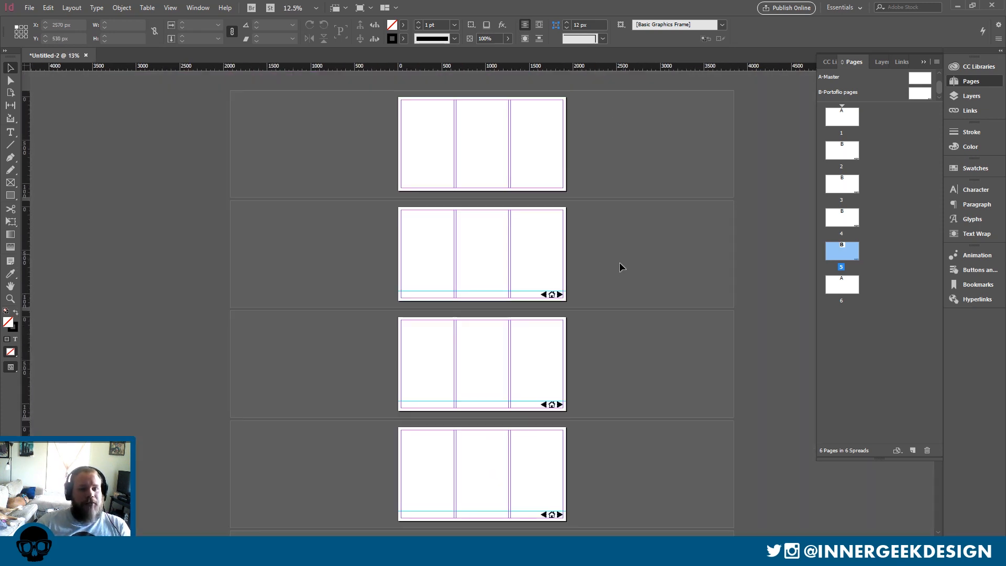
key(ctrl+equal)
scroll(618, 258, up, 5)
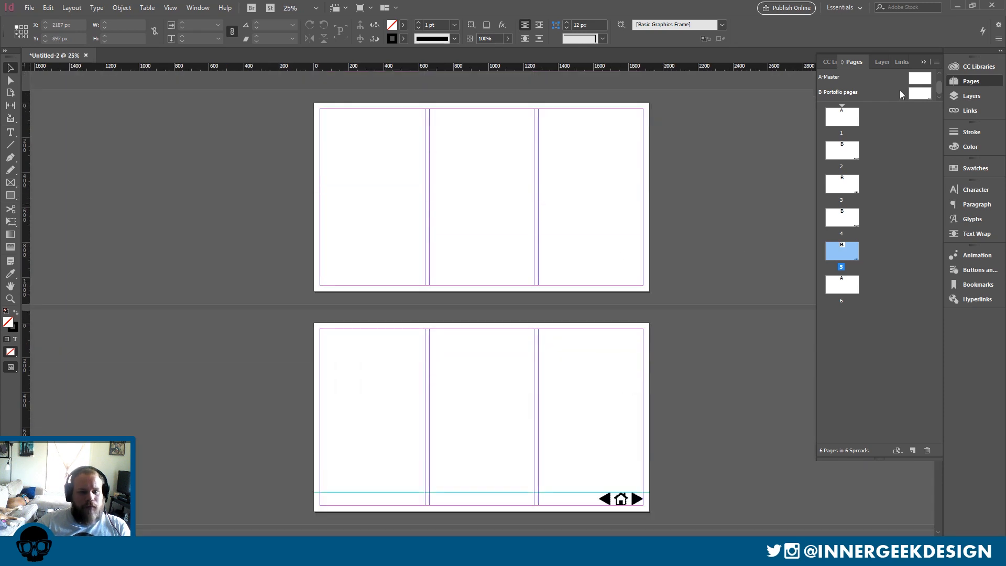
click(922, 62)
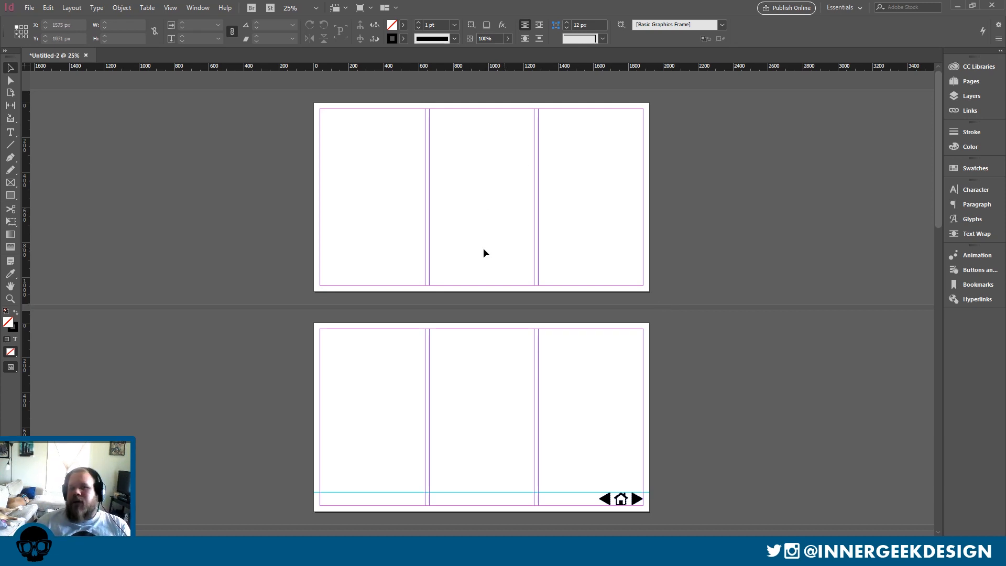
scroll(487, 230, down, 10)
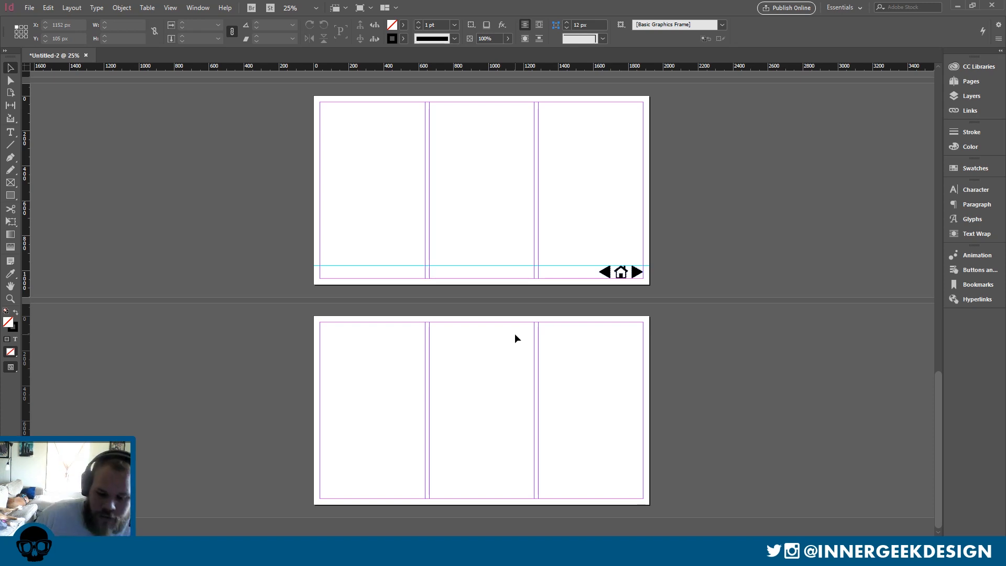
scroll(504, 426, up, 10)
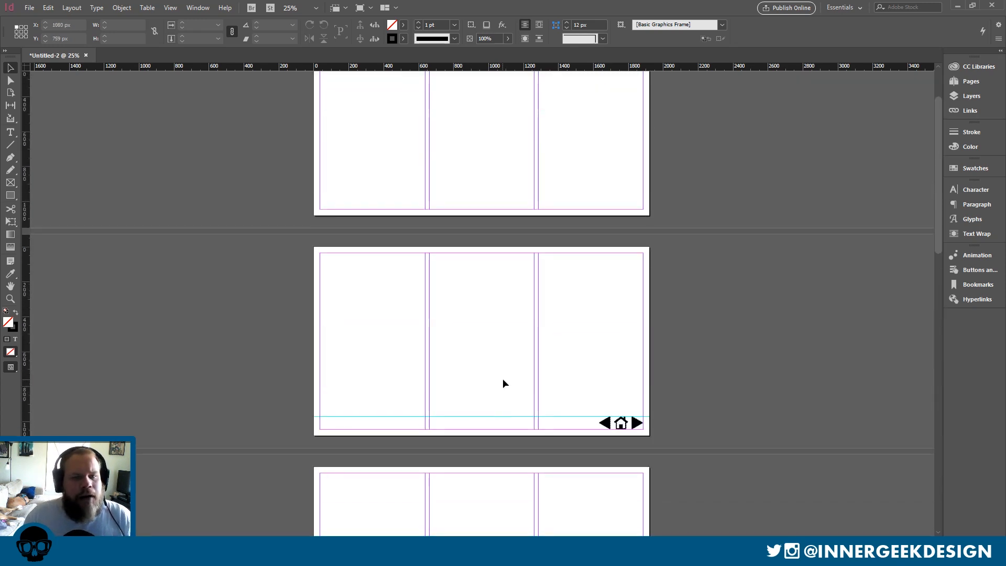
scroll(501, 372, down, 3)
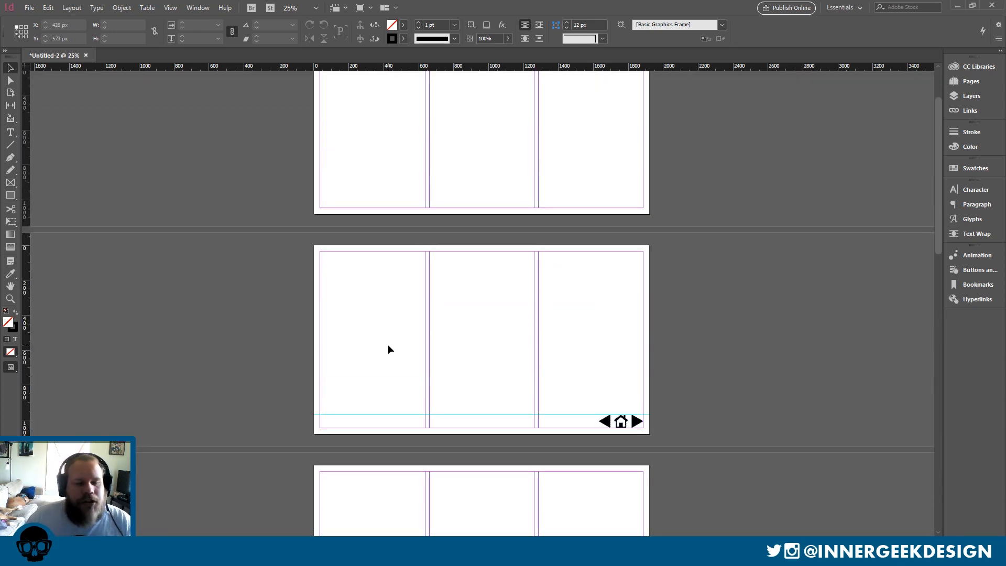
key(ctrl+equal)
scroll(451, 292, down, 5)
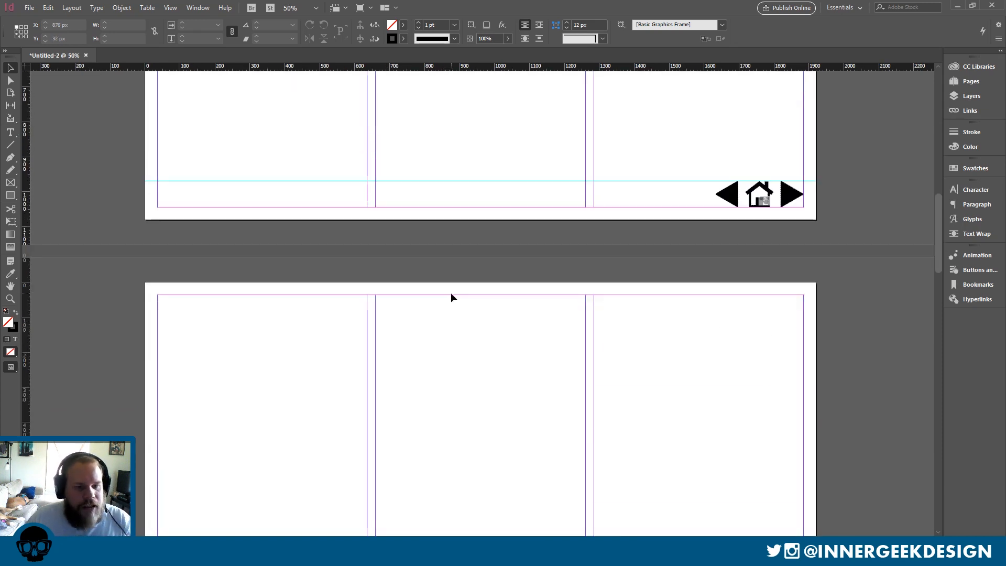
scroll(454, 281, up, 2)
key(ctrl+minus)
key(ctrl+equal)
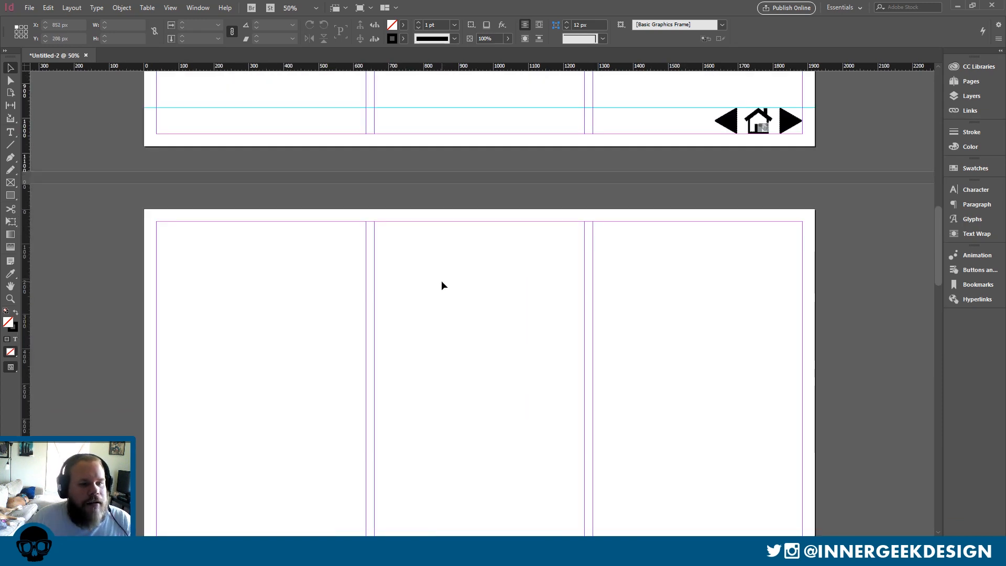
scroll(441, 283, down, 2)
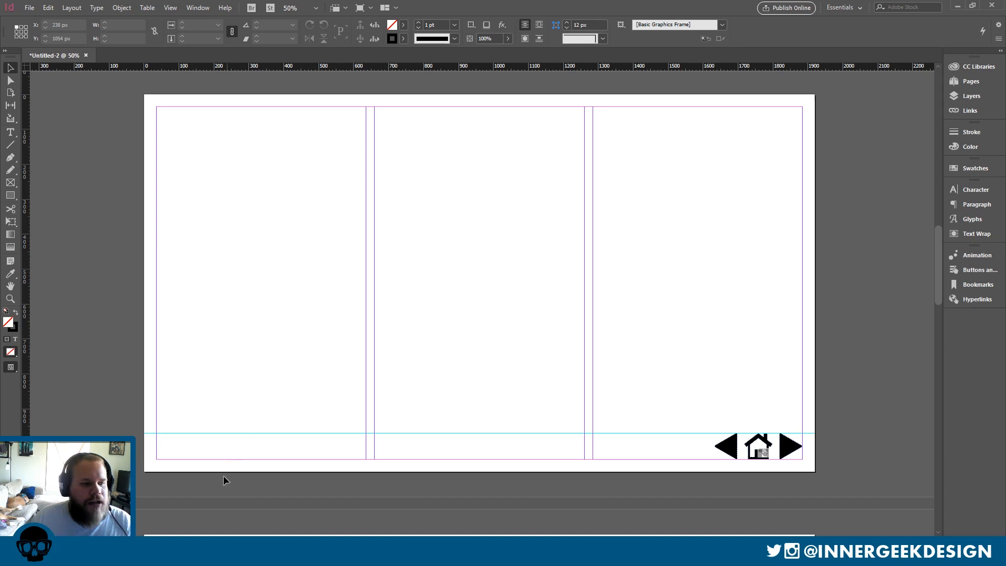
key(ctrl+minus)
scroll(313, 331, down, 2)
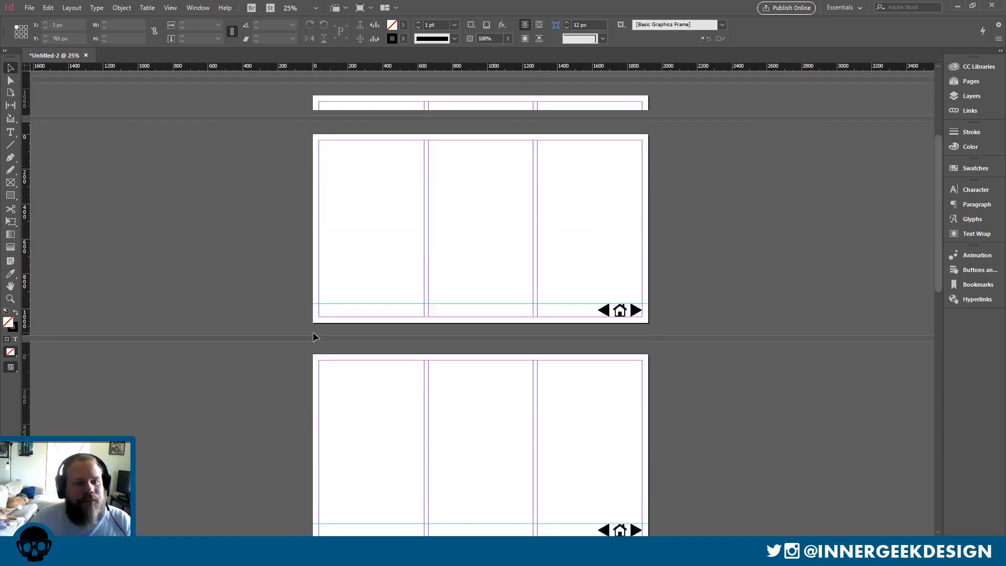
scroll(313, 332, up, 3)
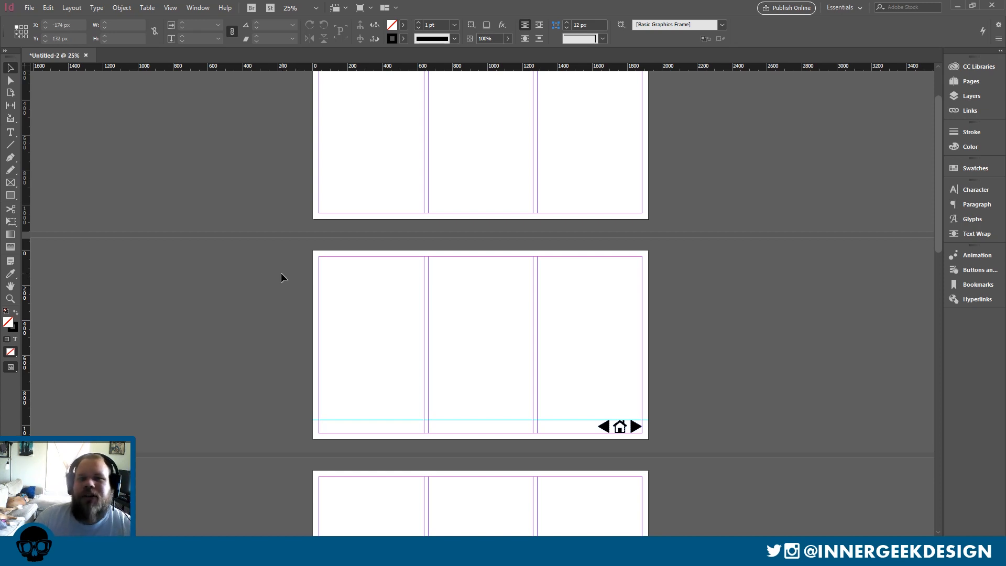
scroll(478, 262, down, 8)
scroll(481, 276, down, 1)
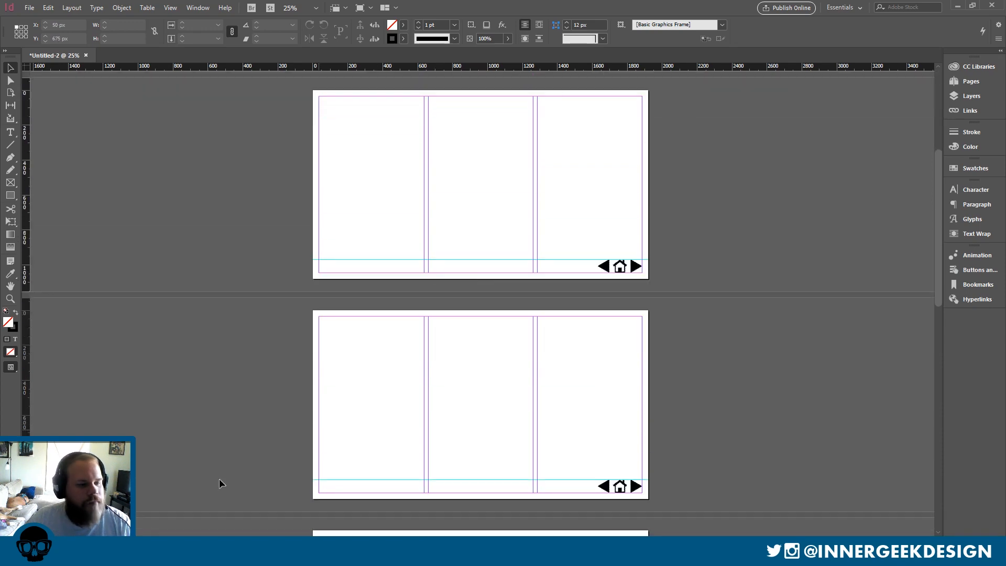
Switch to a new maximized browser window and open the innergeekdesigns.com website.
right_click(90, 554)
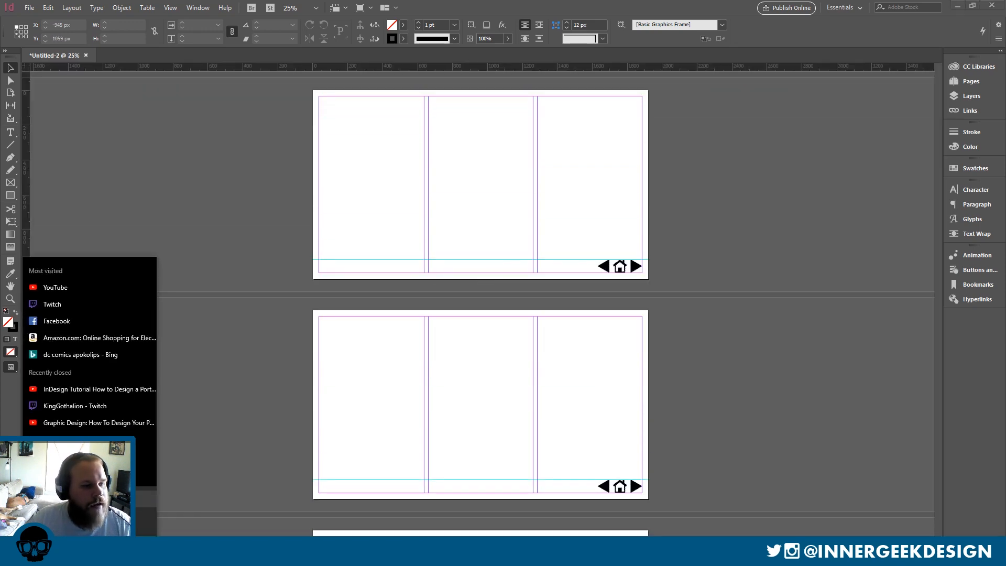
click(94, 498)
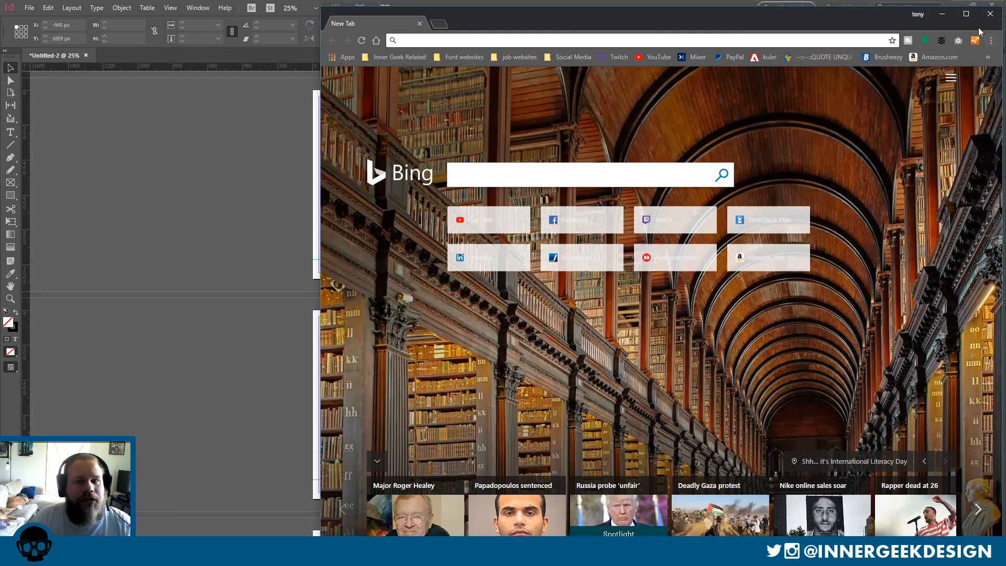
click(966, 14)
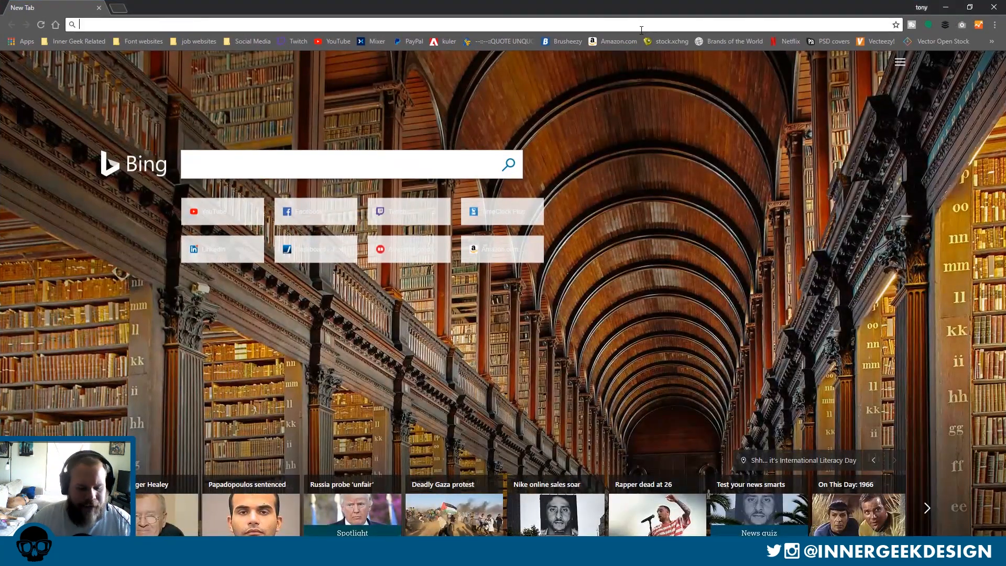
text(innergeekdesigns.com/wp-admin)
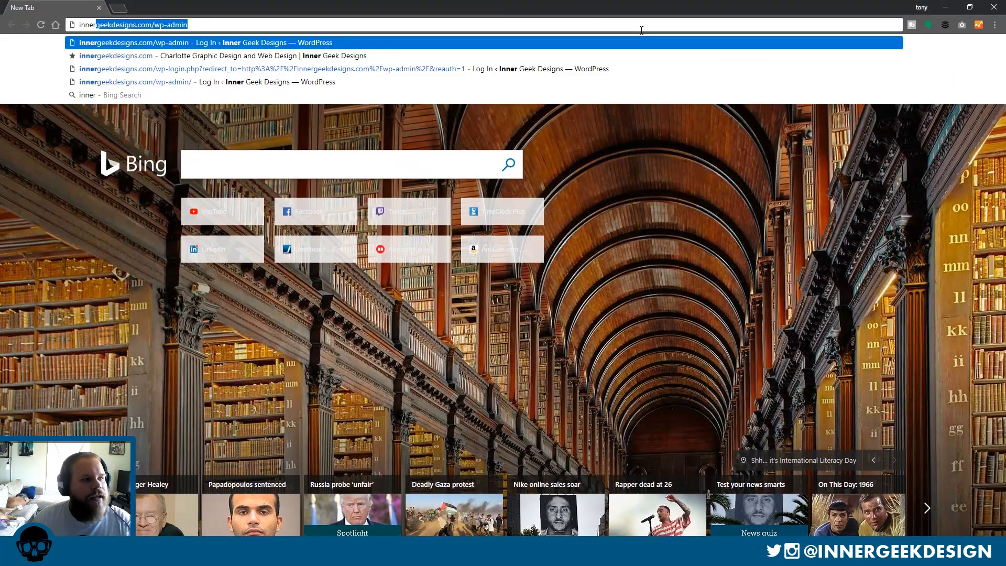
key(Down)
key(Return)
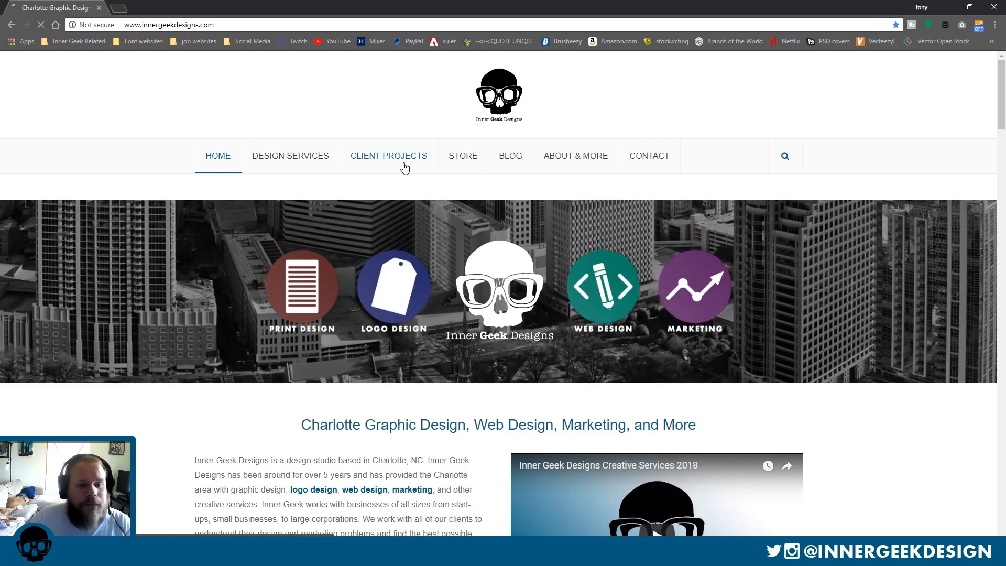
Open the Summer Love Fest 2018 project from the site's Client Projects page.
click(405, 168)
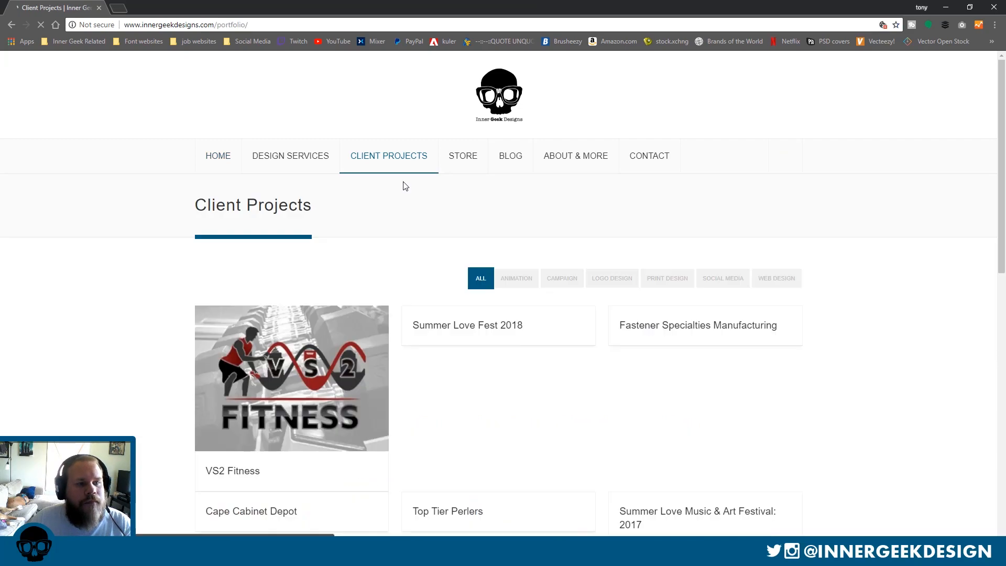
scroll(864, 240, down, 2)
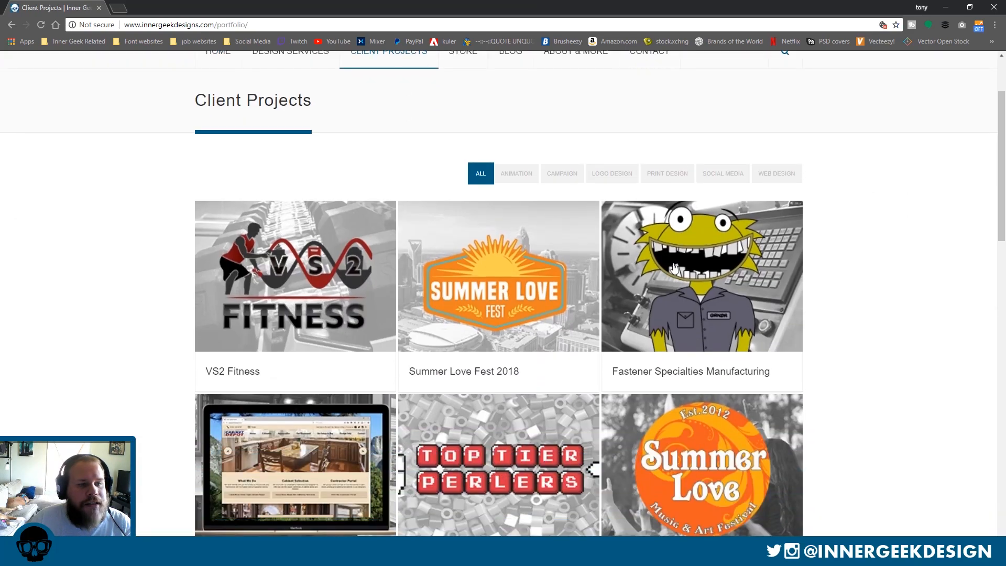
click(500, 282)
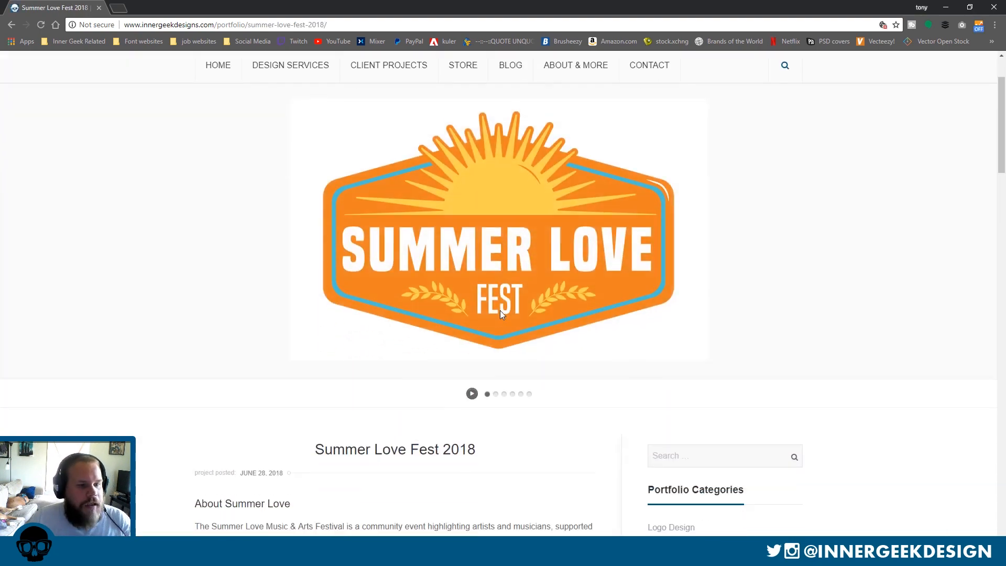
Copy the About Summer Love heading and its paragraph from the project page.
scroll(499, 310, down, 4)
drag(519, 336, 198, 279)
key(ctrl+c)
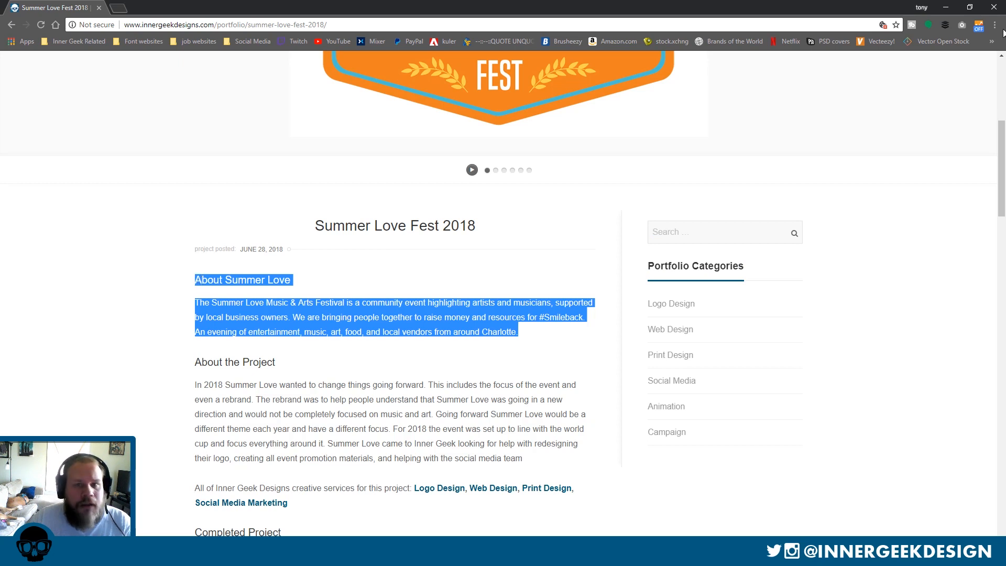
Switch back to InDesign and draw a text frame of about 600 x 538 px in the upper part of page 2's first column.
click(945, 8)
key(ctrl+equal)
scroll(602, 227, up, 6)
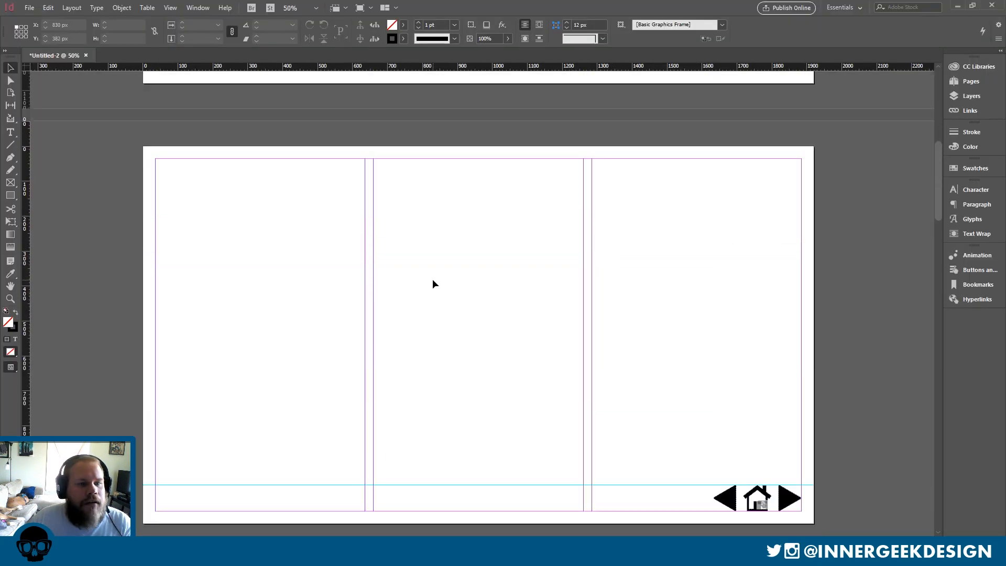
click(15, 134)
drag(149, 173, 317, 334)
key(Escape)
mouse_move(229, 277)
mouse_down()
mouse_move(243, 265)
mouse_move(235, 263)
mouse_up()
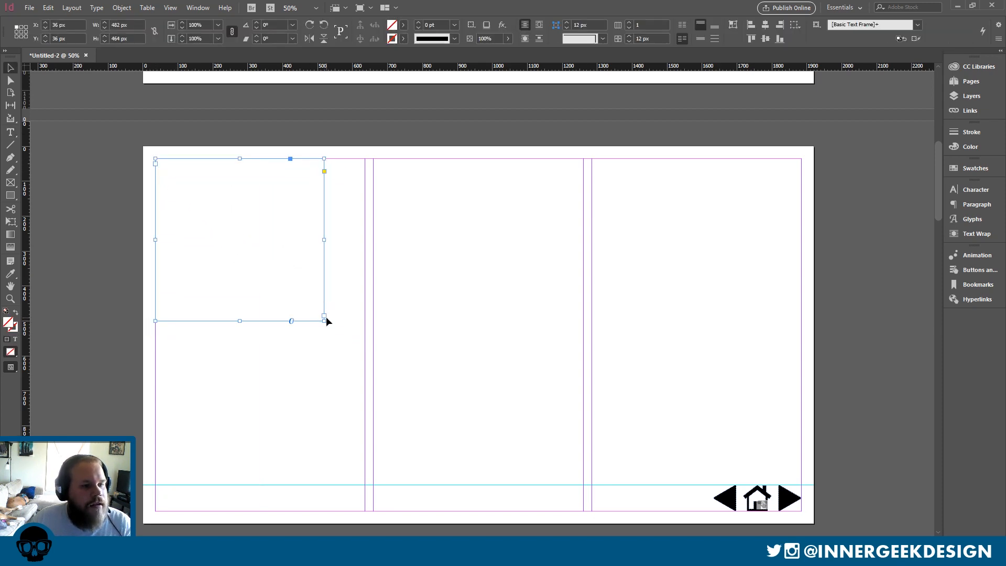
drag(325, 320, 365, 346)
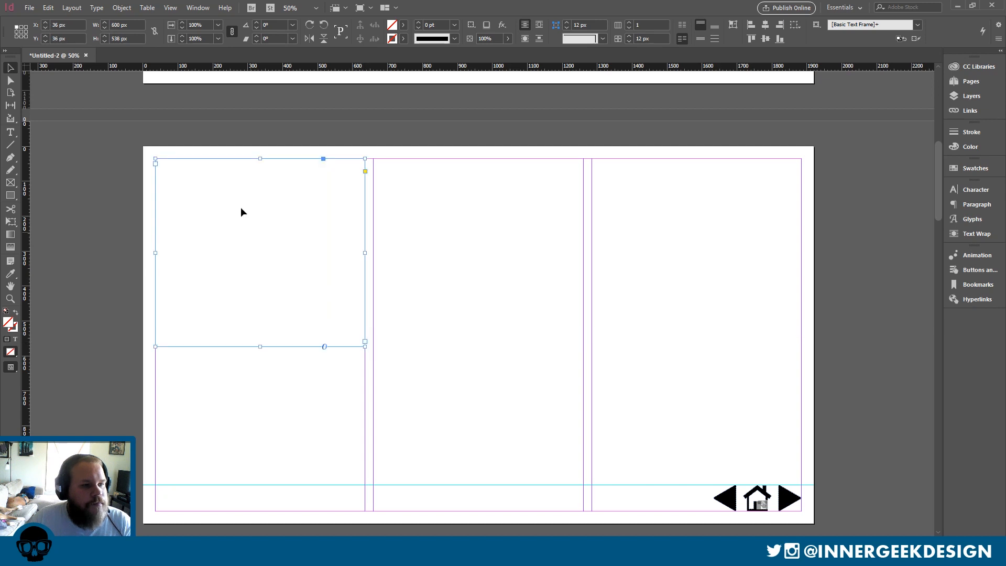
Paste the copied project text into page 2's text frame and cut out the About Summer Love heading with its empty line.
double_click(238, 202)
key(ctrl+v)
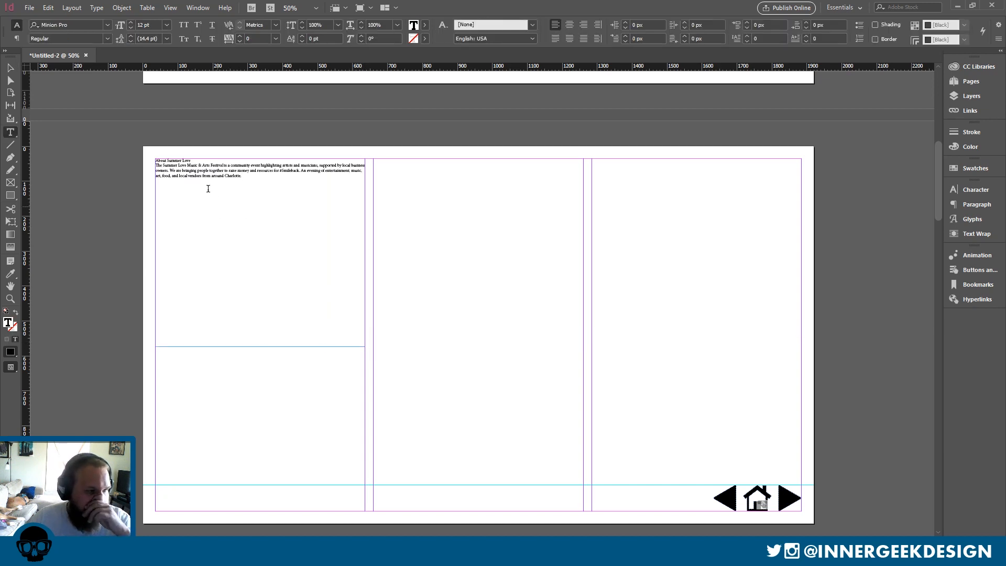
drag(191, 160, 154, 160)
key(ctrl+c)
key(BackSpace)
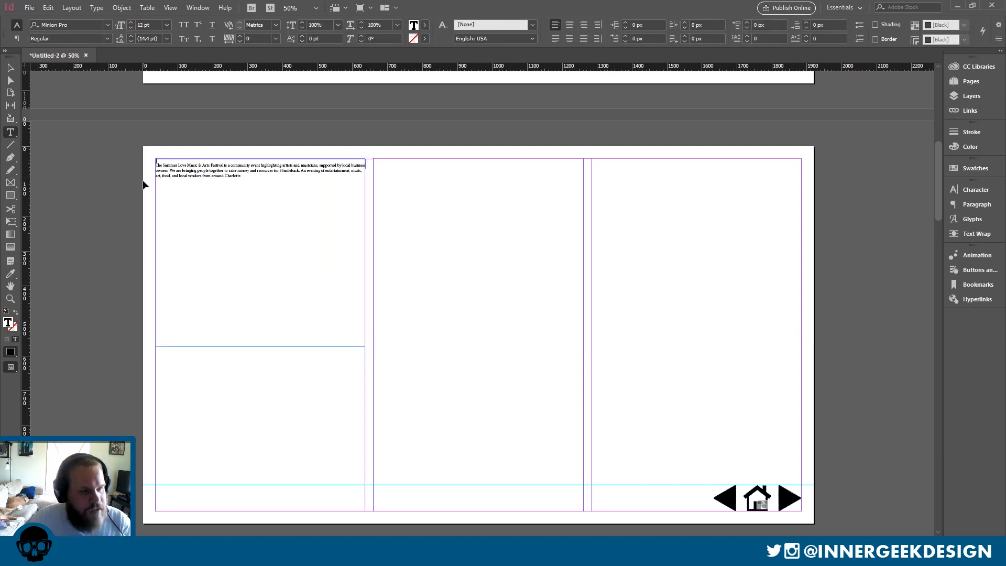
key(Delete)
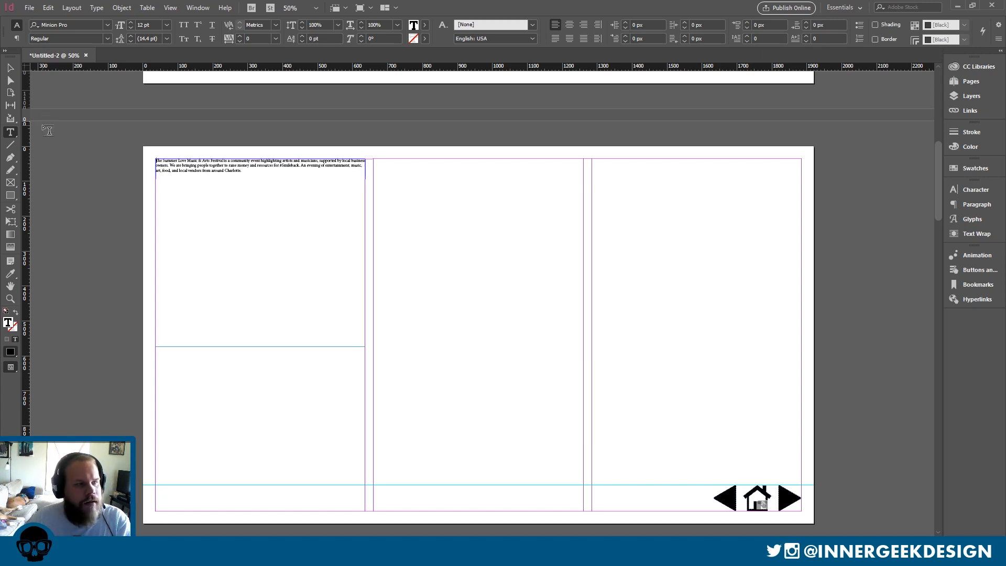
Place the cut heading in its own 600 x 20 px text frame atop the first column, with the paragraph frame moved below it.
click(10, 68)
drag(199, 191, 223, 266)
click(444, 321)
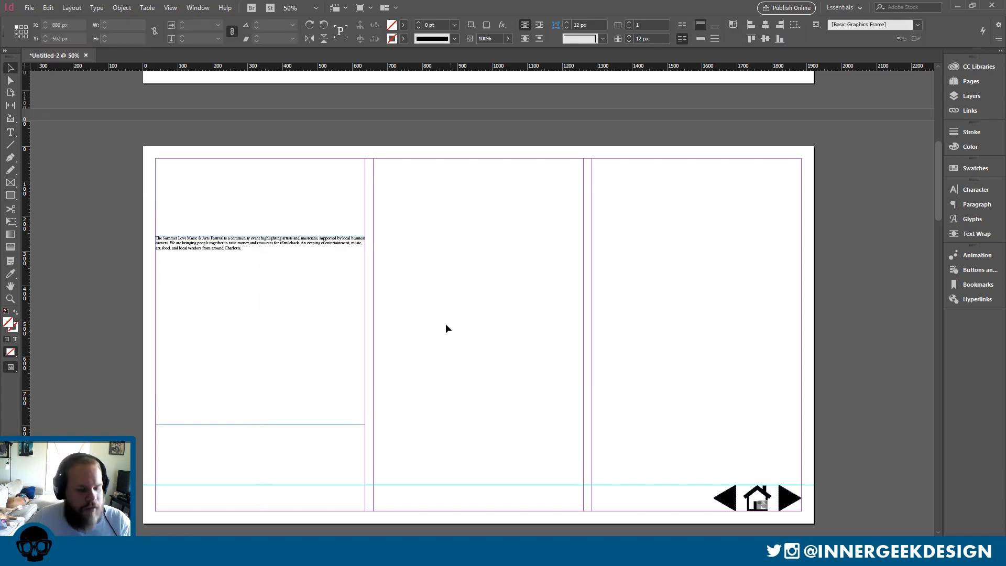
key(ctrl+v)
drag(459, 284, 366, 195)
drag(261, 212, 198, 166)
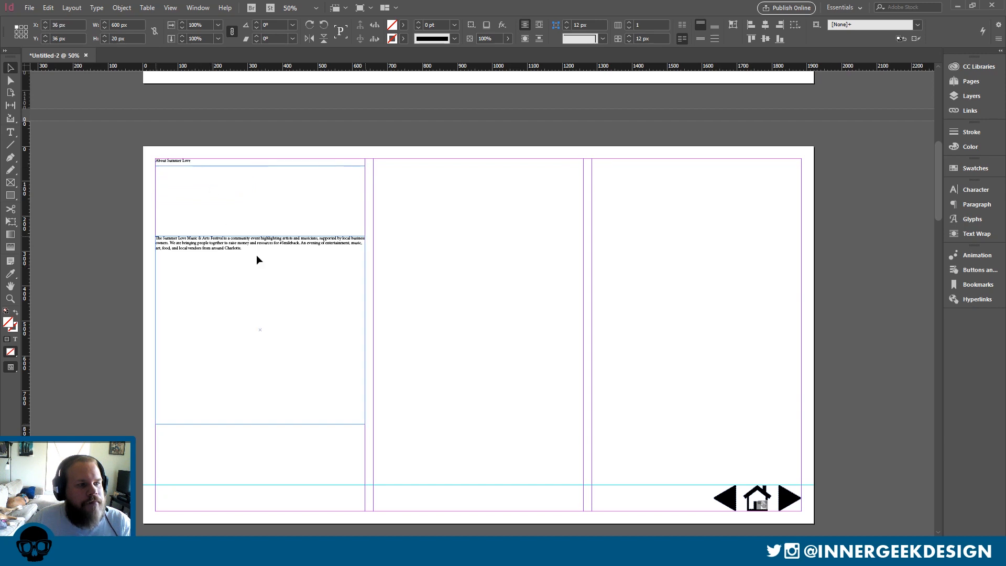
drag(257, 255, 256, 204)
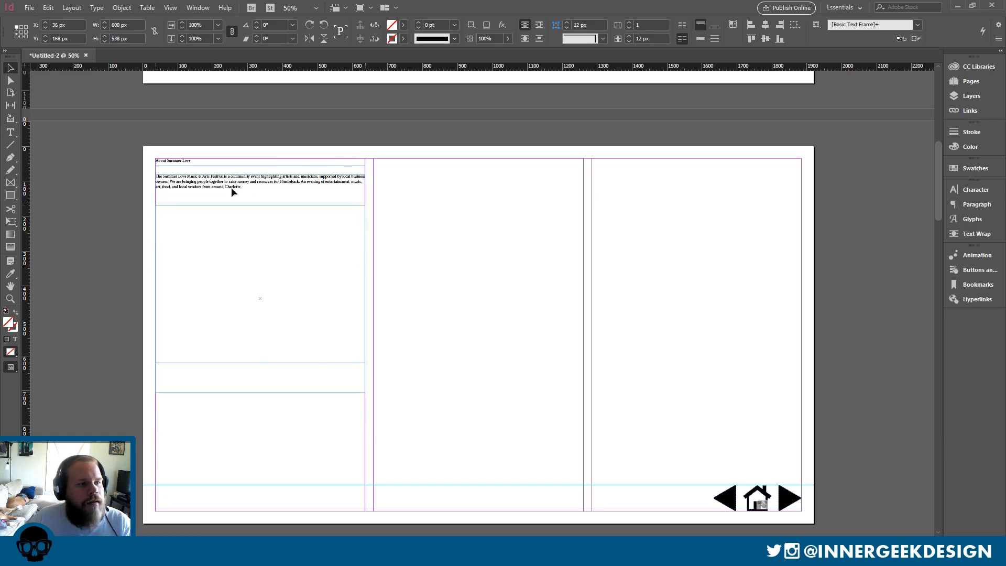
Format the About Summer Love heading in Century Gothic Bold at 24 pt.
click(229, 164)
key(t)
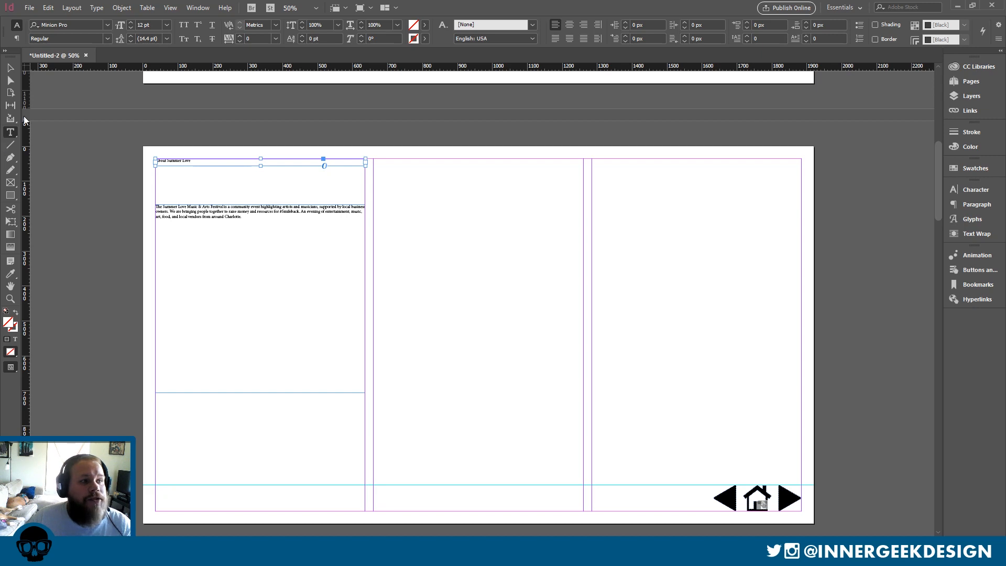
click(107, 25)
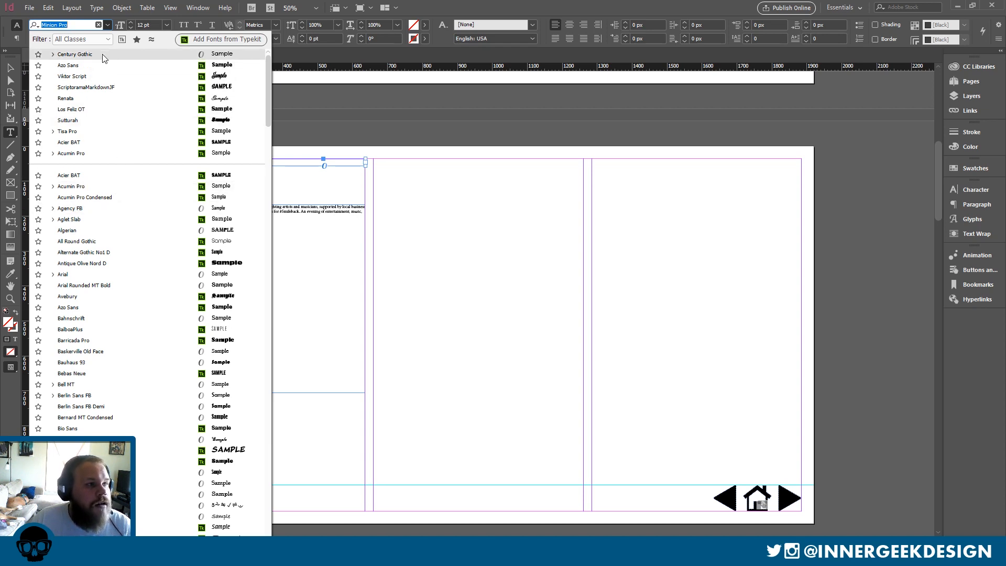
click(75, 54)
click(166, 25)
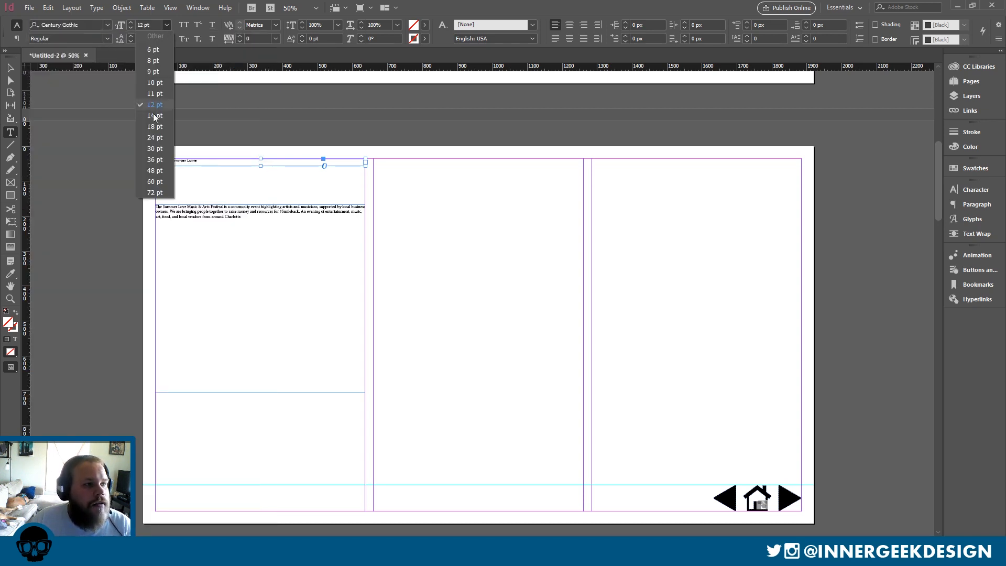
click(158, 142)
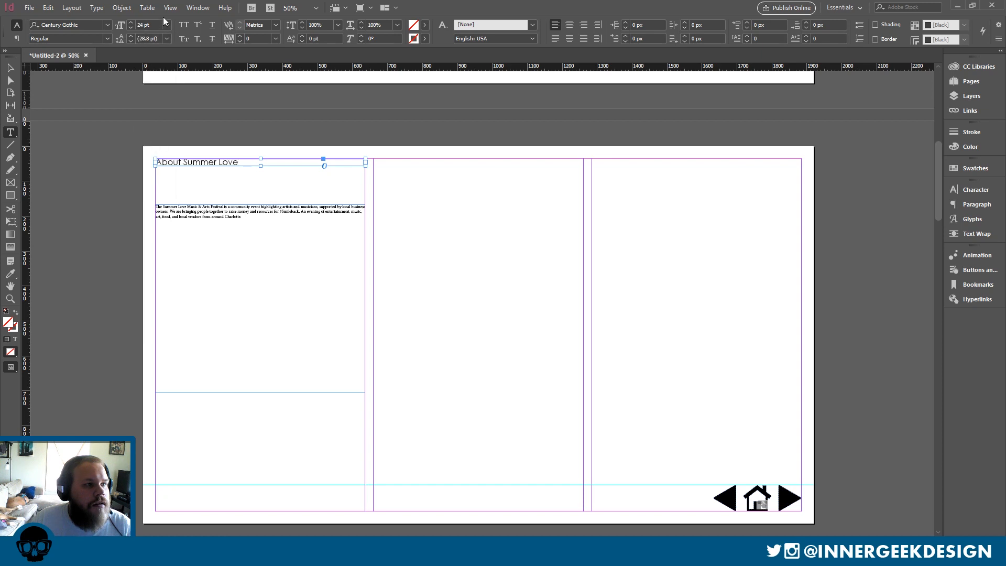
click(101, 38)
click(107, 38)
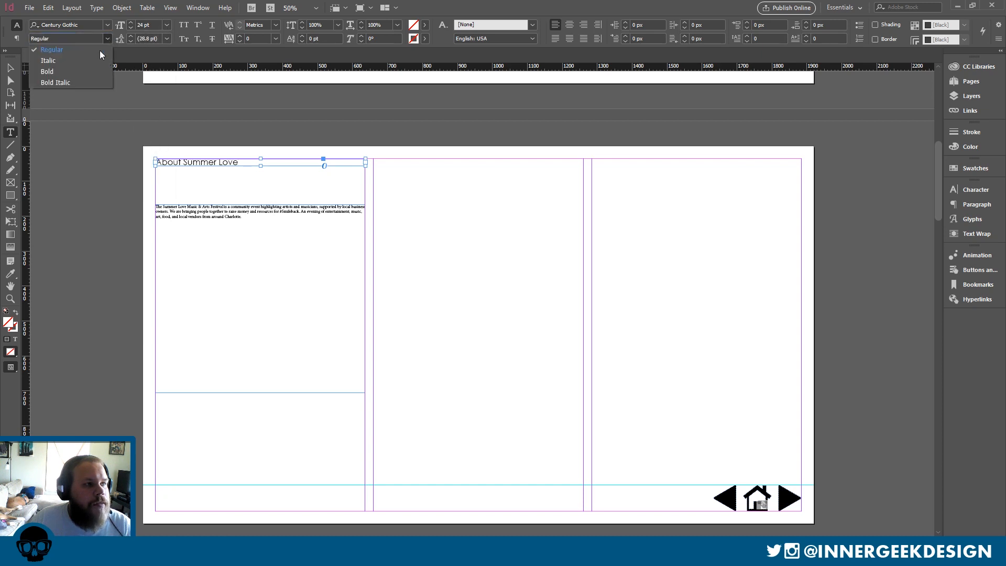
click(73, 72)
click(9, 68)
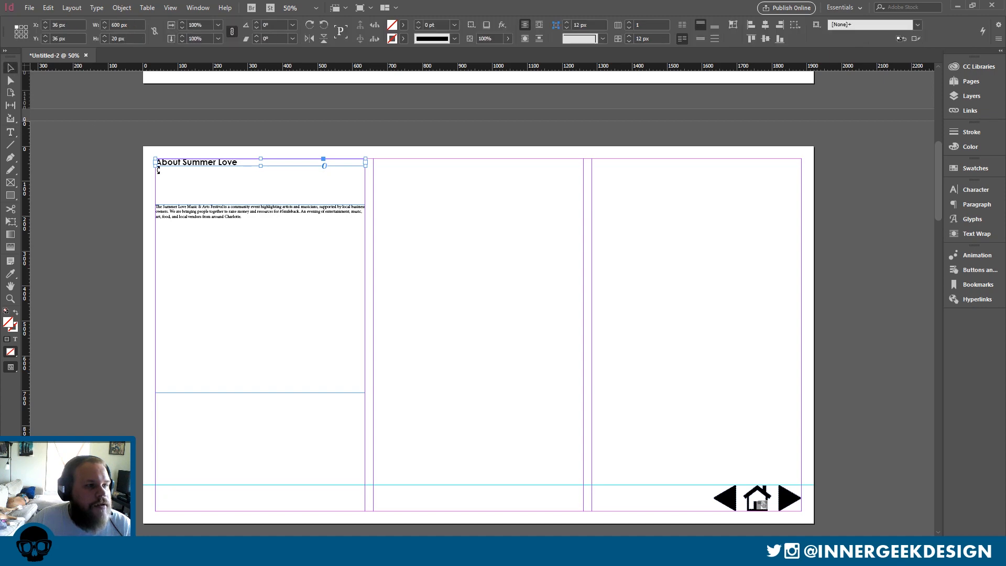
Format the Summer Love paragraph in Century Gothic Regular at 18 pt and break its lines so that no word is hyphenated.
click(197, 219)
key(t)
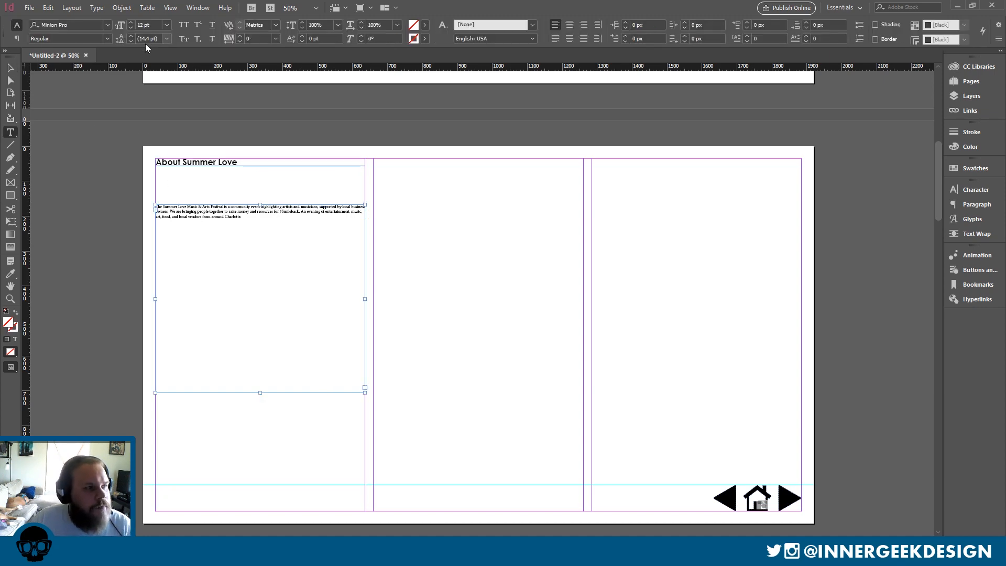
click(106, 24)
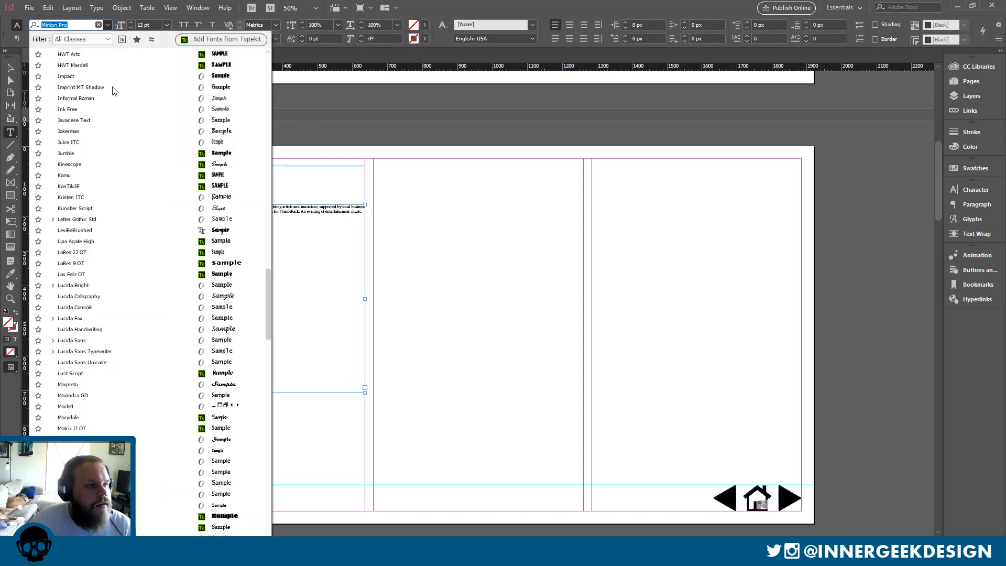
scroll(157, 146, down, 10)
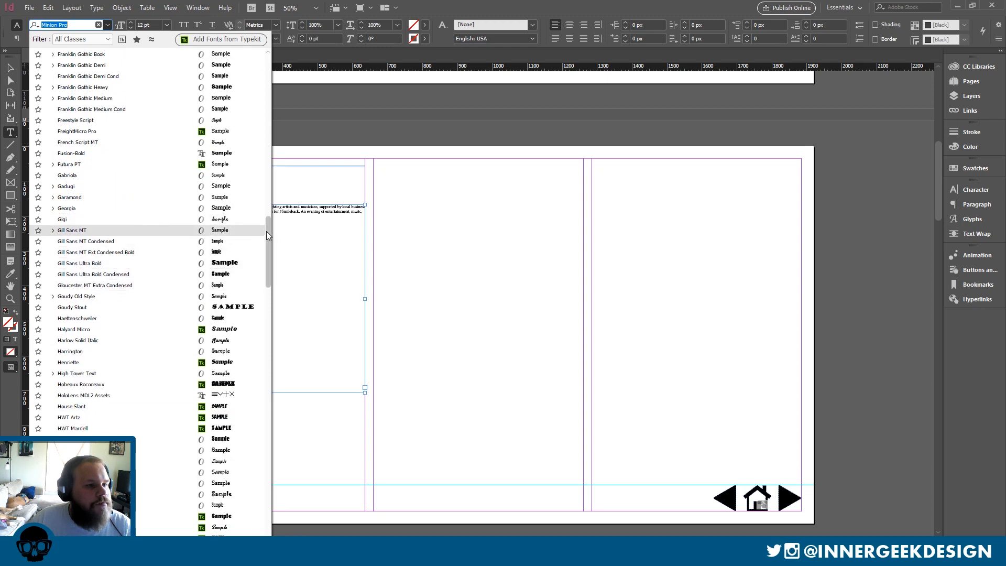
drag(266, 231, 266, 56)
click(140, 54)
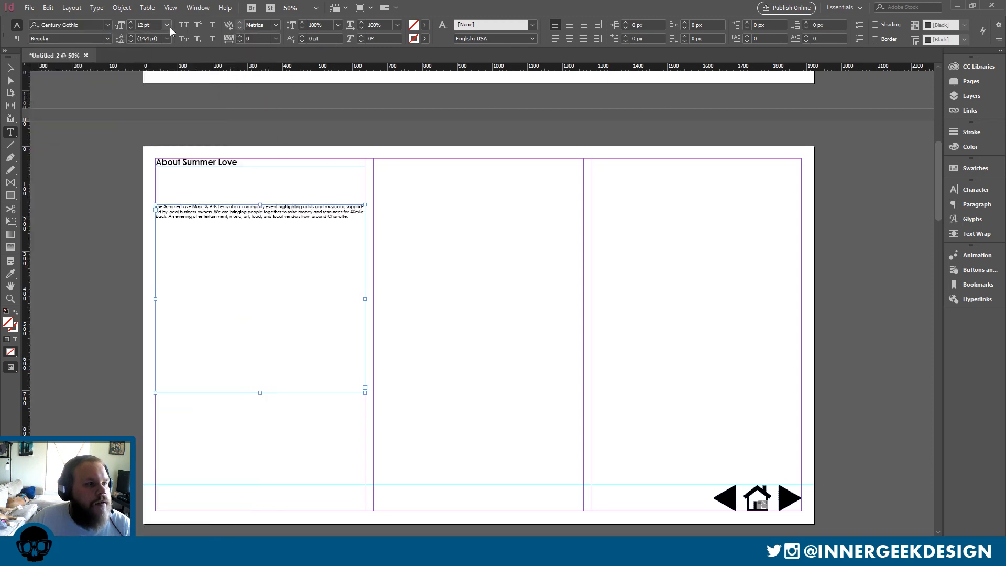
click(167, 26)
click(160, 129)
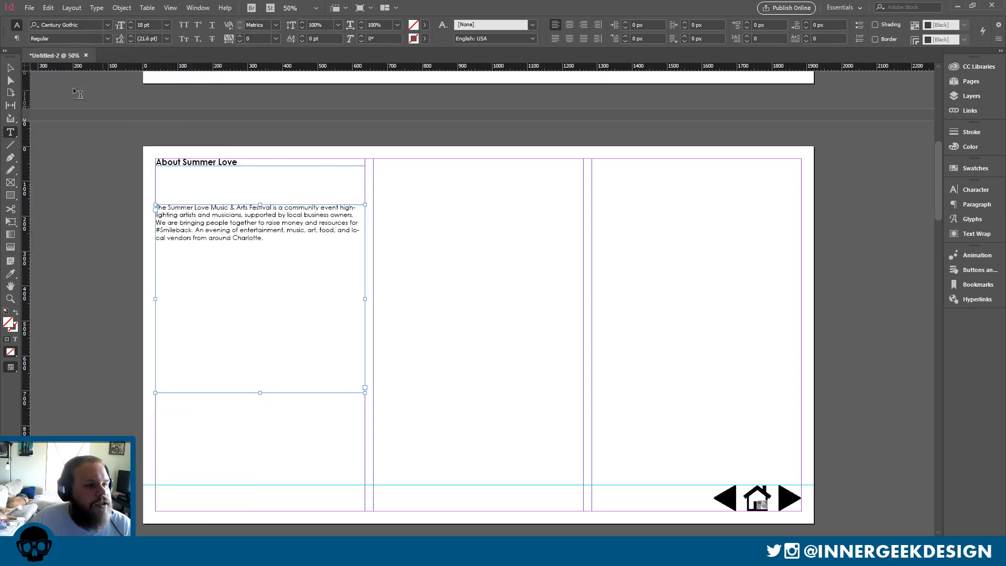
click(549, 258)
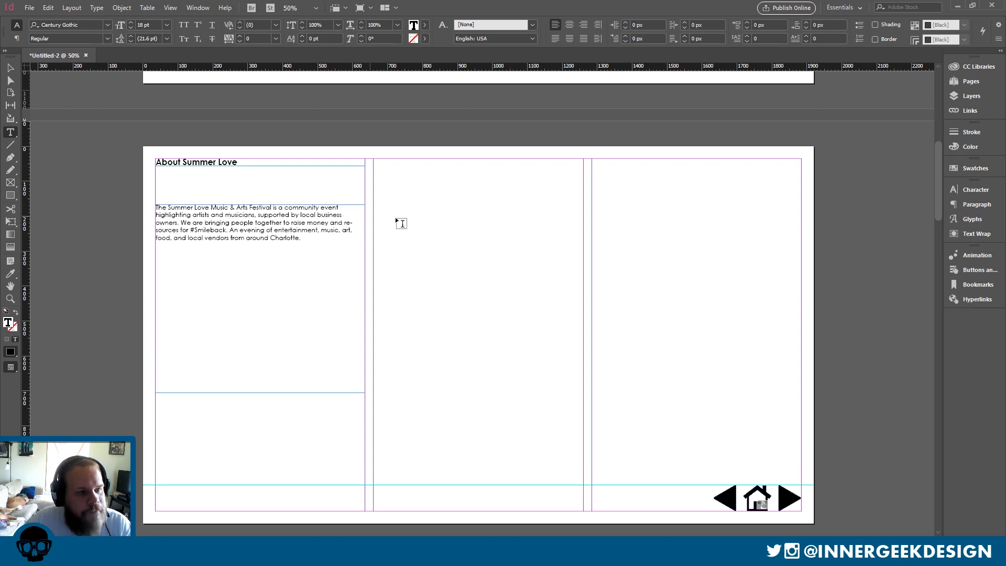
Shorten the paragraph frame to its text, move it up under the heading, and duplicate the heading and paragraph pair directly below at Y 214 px.
click(10, 67)
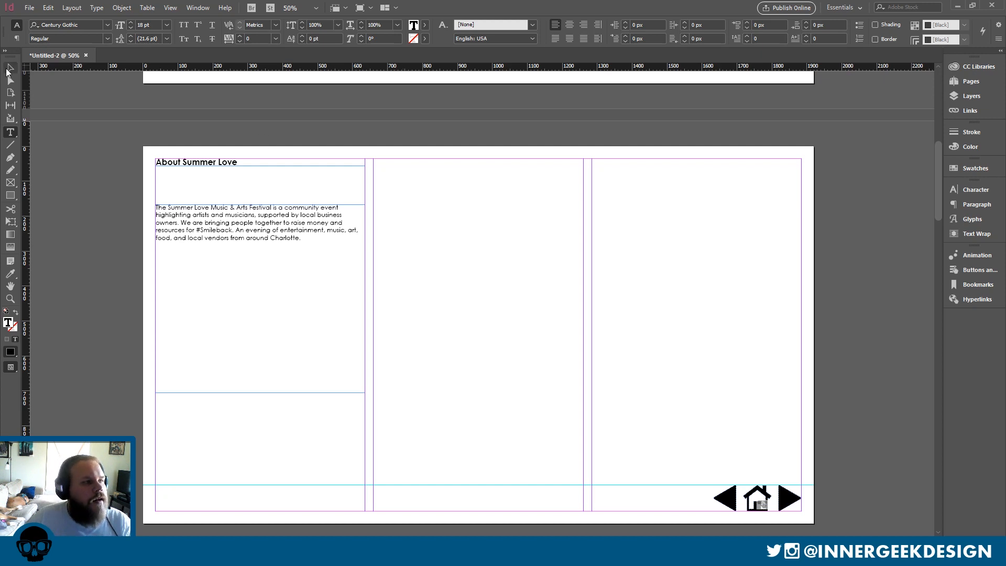
drag(257, 384, 300, 261)
click(304, 290)
shift+click(256, 164)
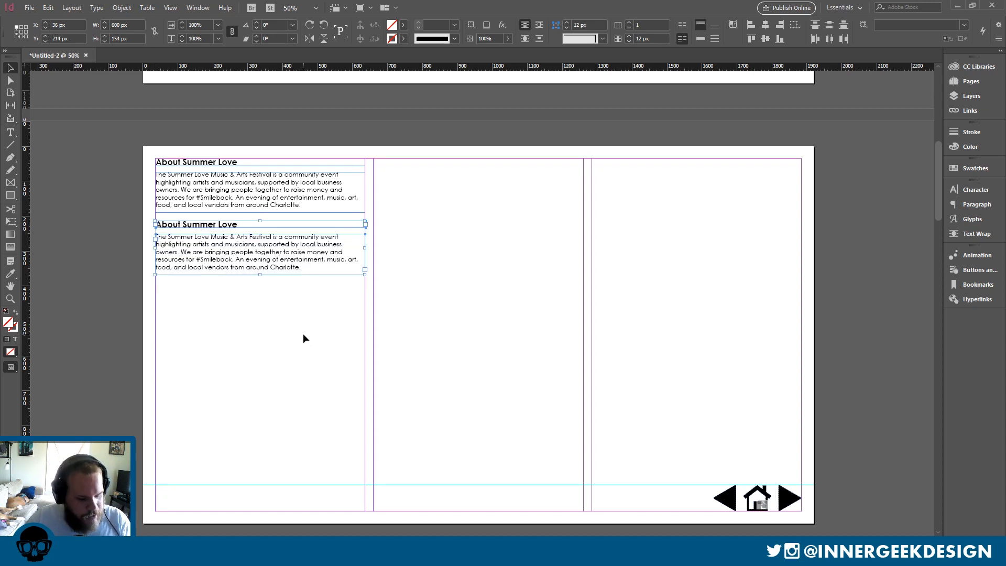
Replace the duplicated paragraph with the About the Project paragraph copied from the Summer Love Fest 2018 page in the browser.
mouse_move(163, 555)
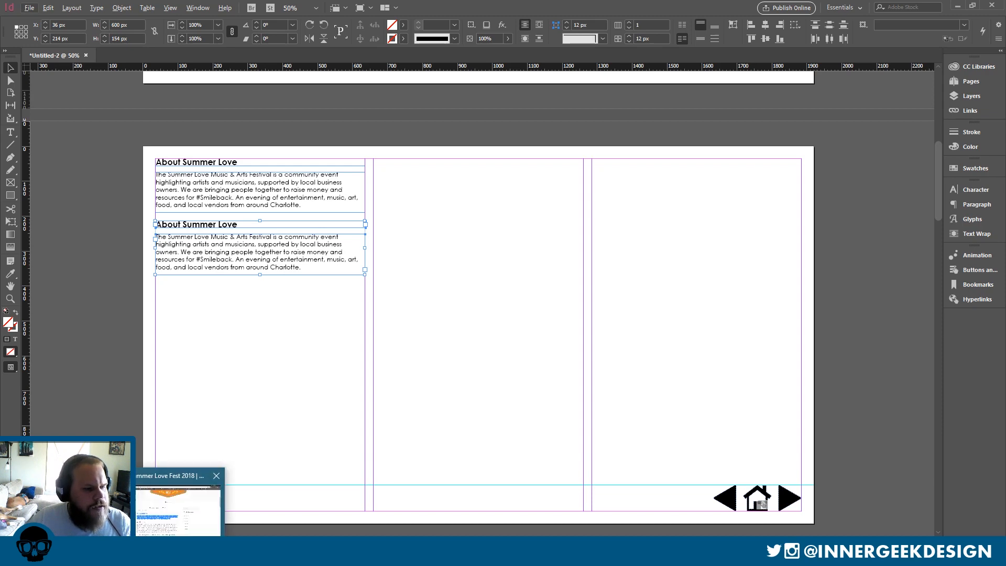
click(204, 483)
click(330, 428)
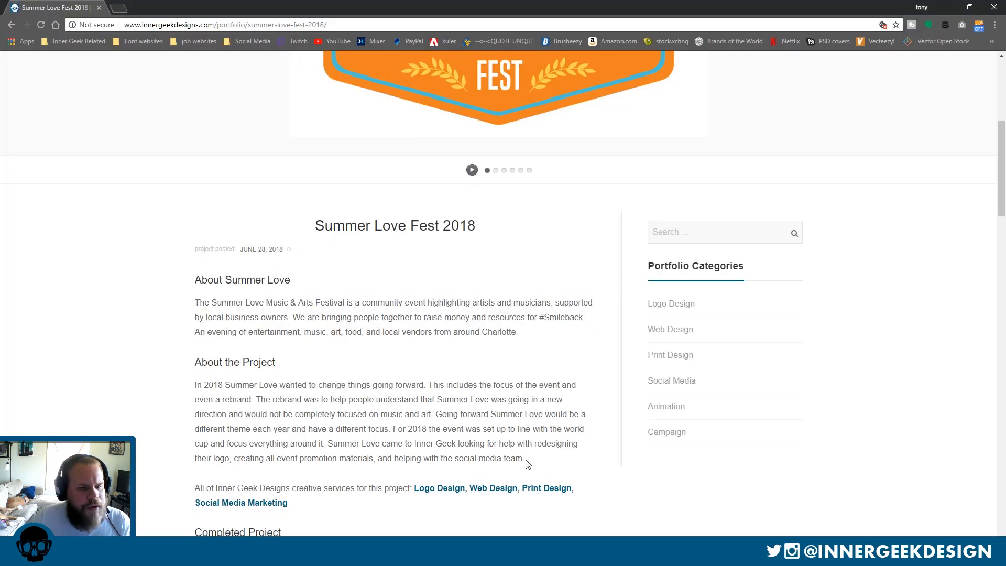
mouse_move(527, 464)
mouse_down()
mouse_move(270, 386)
mouse_move(193, 385)
mouse_move(526, 446)
mouse_move(526, 460)
mouse_up()
click(197, 384)
click(199, 385)
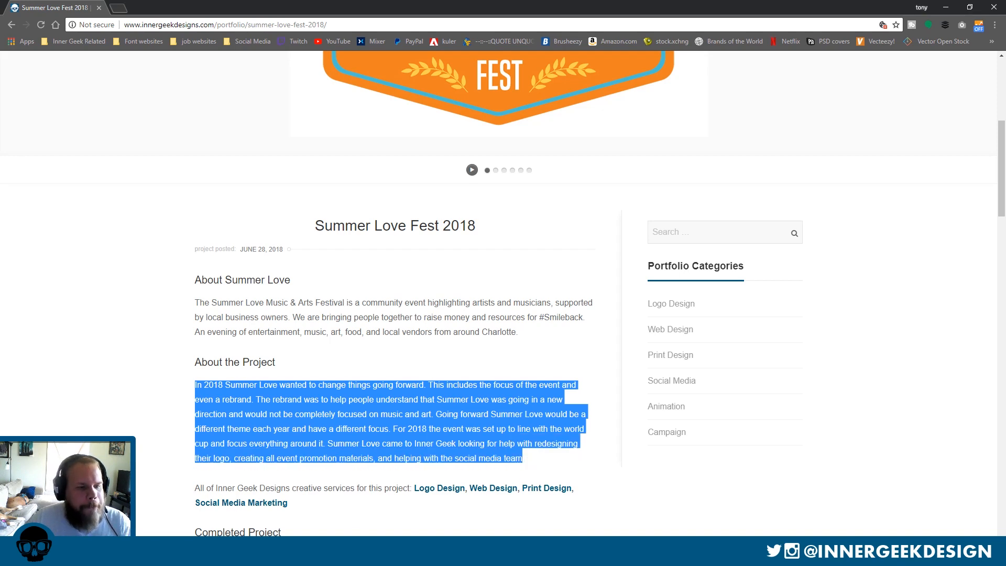
click(296, 554)
triple_click(296, 253)
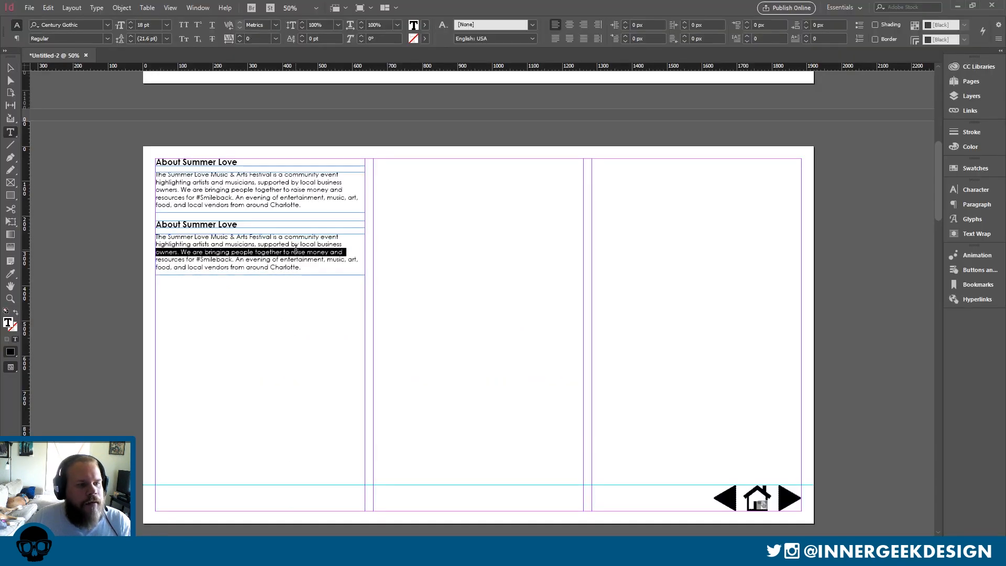
click(296, 254)
key(ctrl+v)
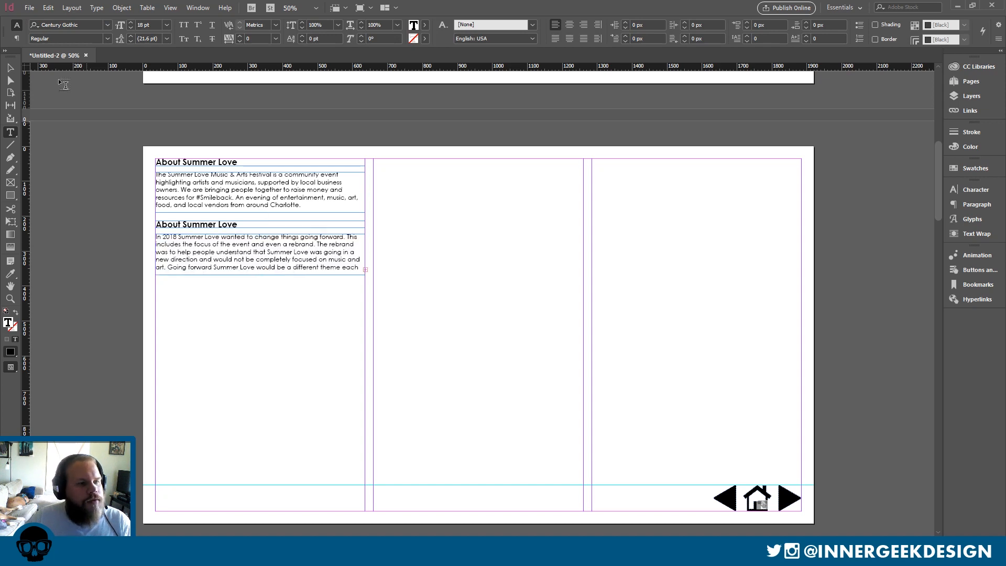
Resize the second paragraph's frame to fit all of its text and break the lines so that no word is hyphenated.
click(10, 68)
drag(261, 274, 262, 329)
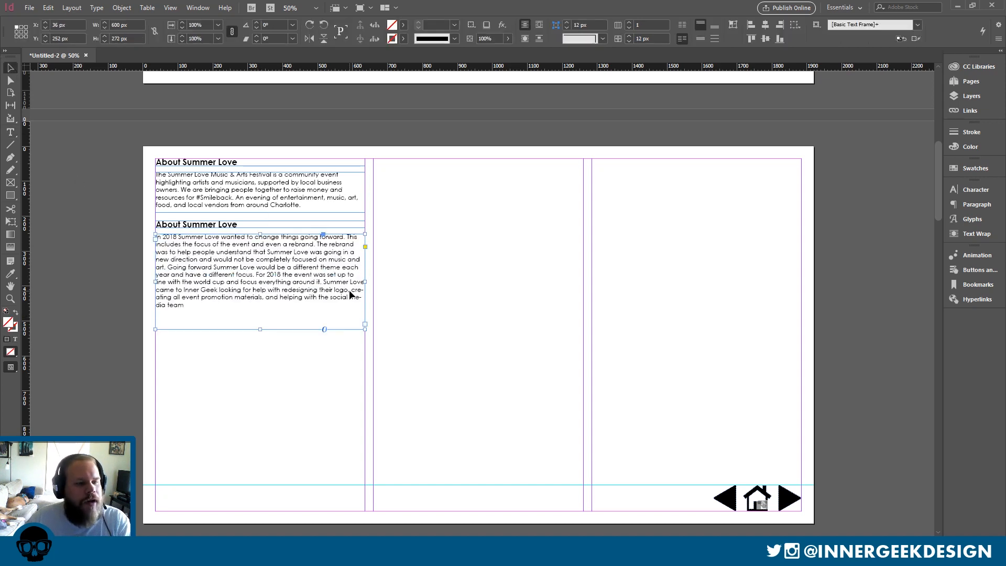
key(t)
key(Return)
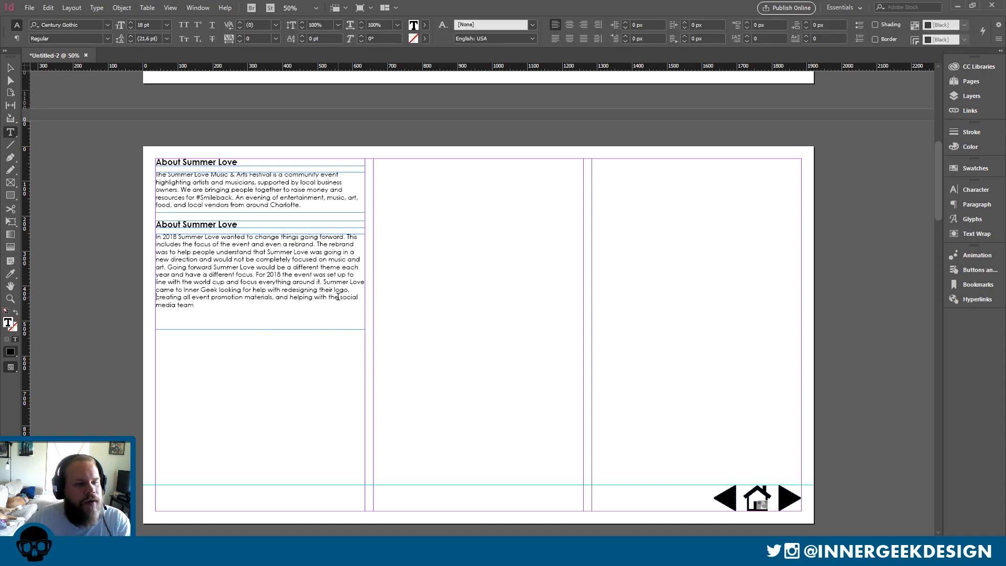
click(9, 69)
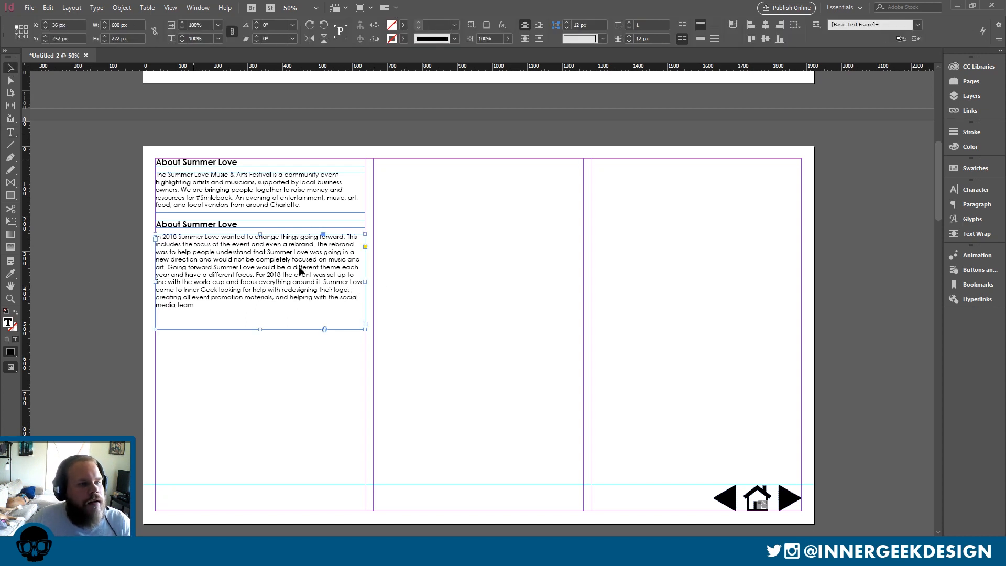
drag(260, 329, 261, 309)
Replace the duplicated heading with the About the Project heading copied from the project page in the browser.
click(185, 476)
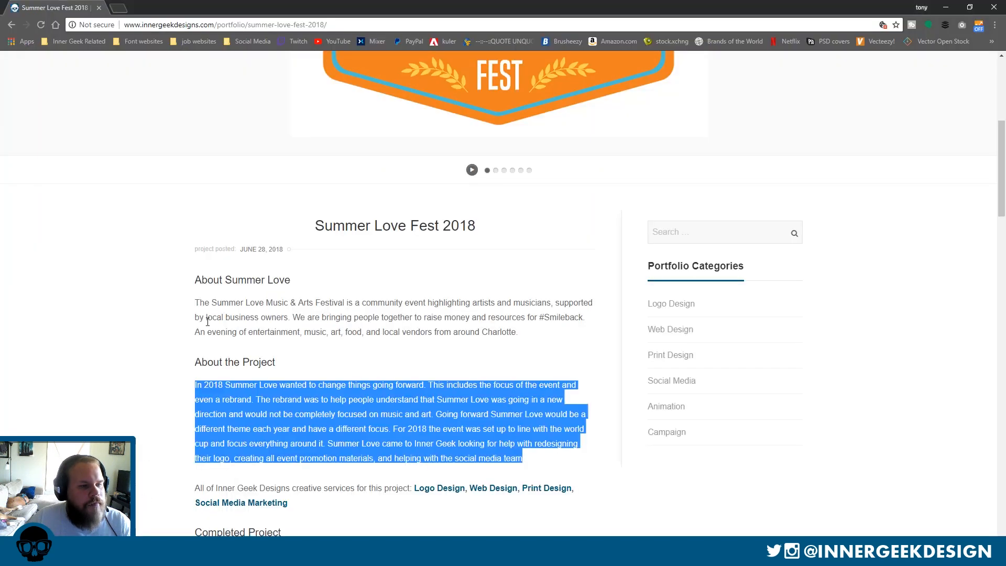
click(241, 361)
triple_click(241, 361)
key(ctrl+c)
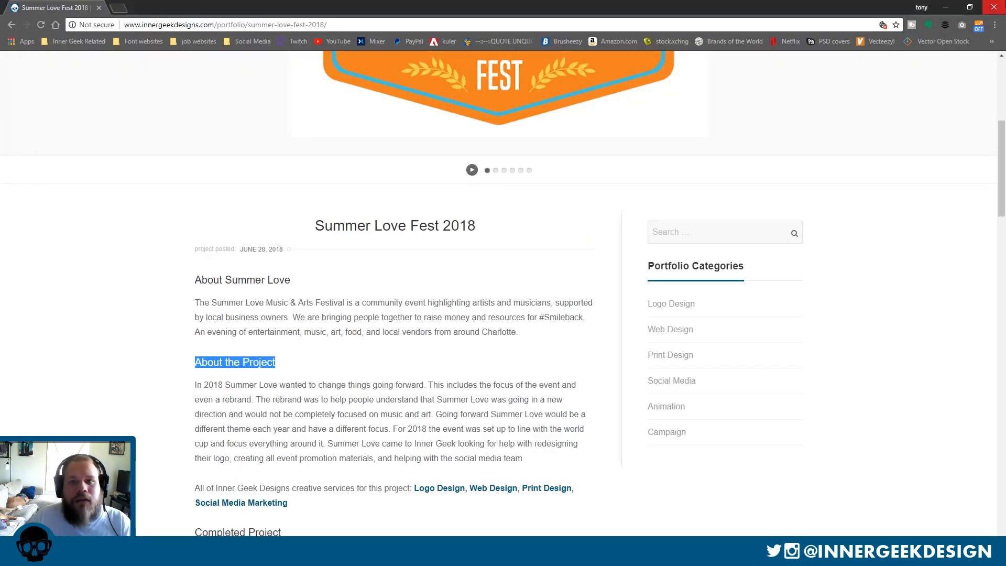
click(945, 7)
triple_click(231, 226)
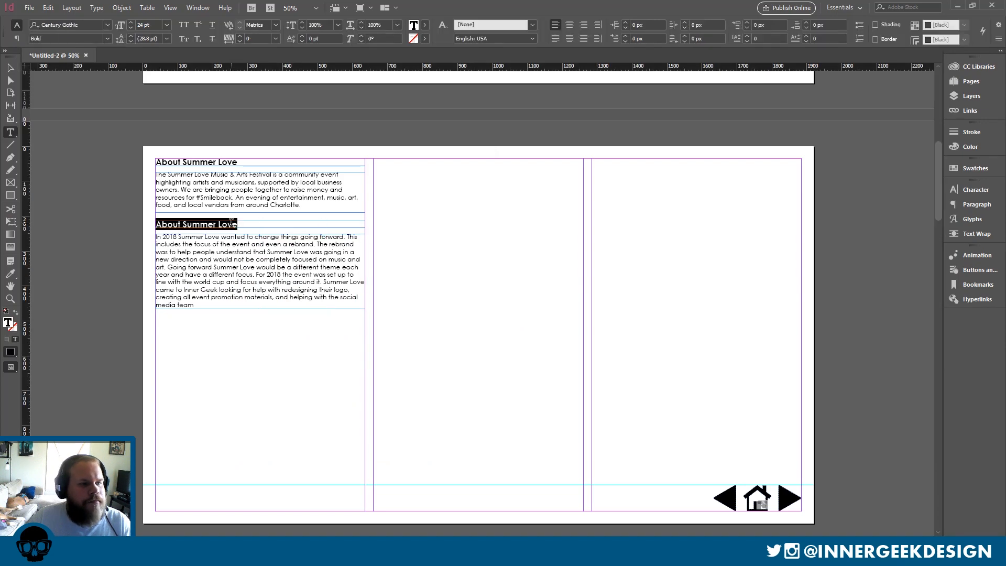
key(ctrl+v)
click(10, 67)
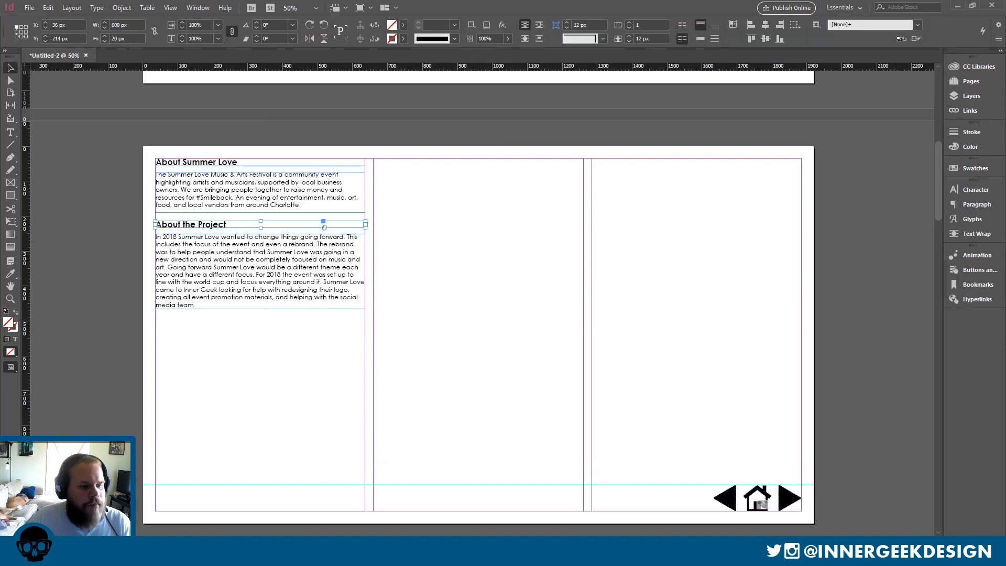
Copy the two Completed Project paragraphs from the project page in the browser and return to InDesign.
click(191, 487)
scroll(296, 356, down, 5)
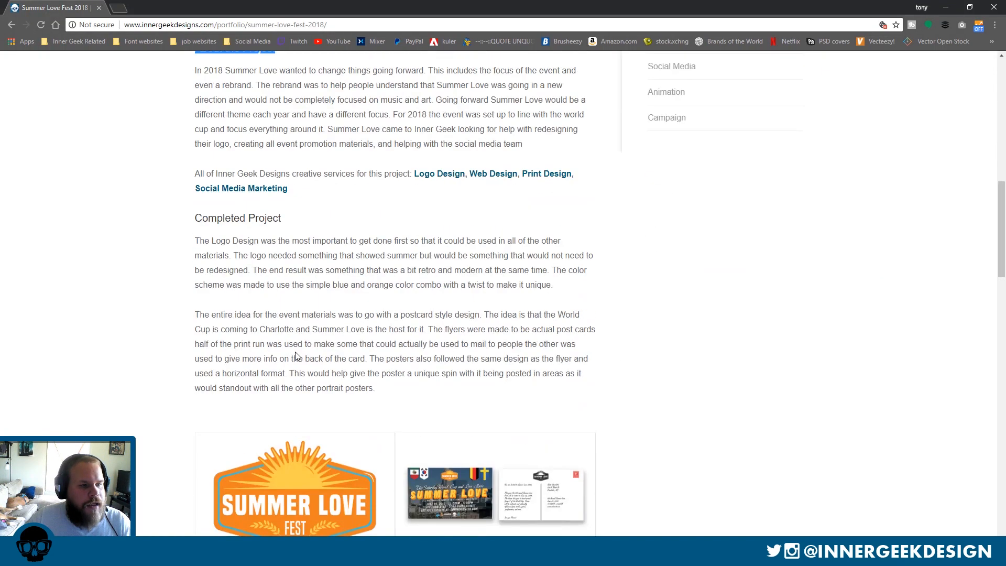
drag(391, 391, 195, 244)
key(ctrl+c)
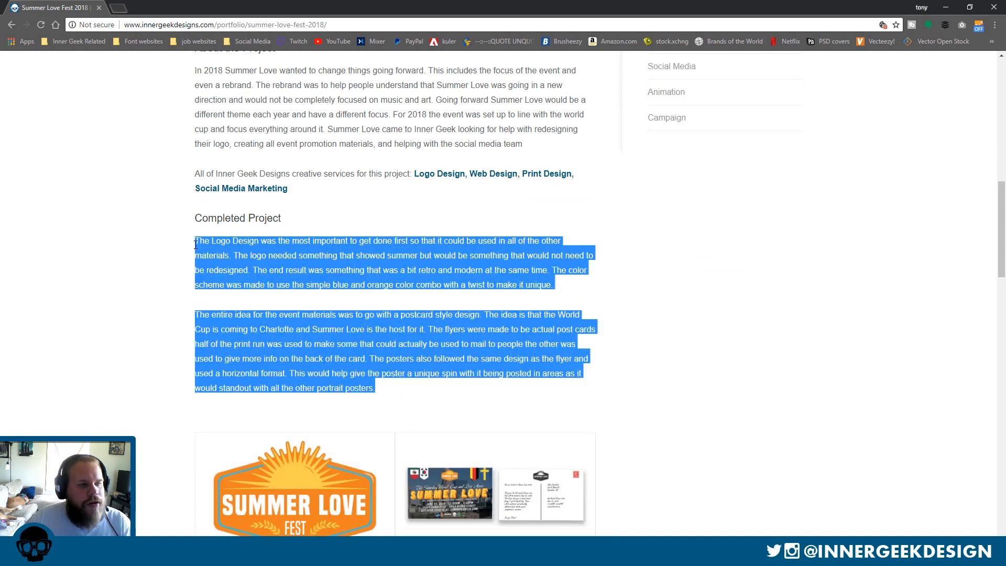
click(945, 7)
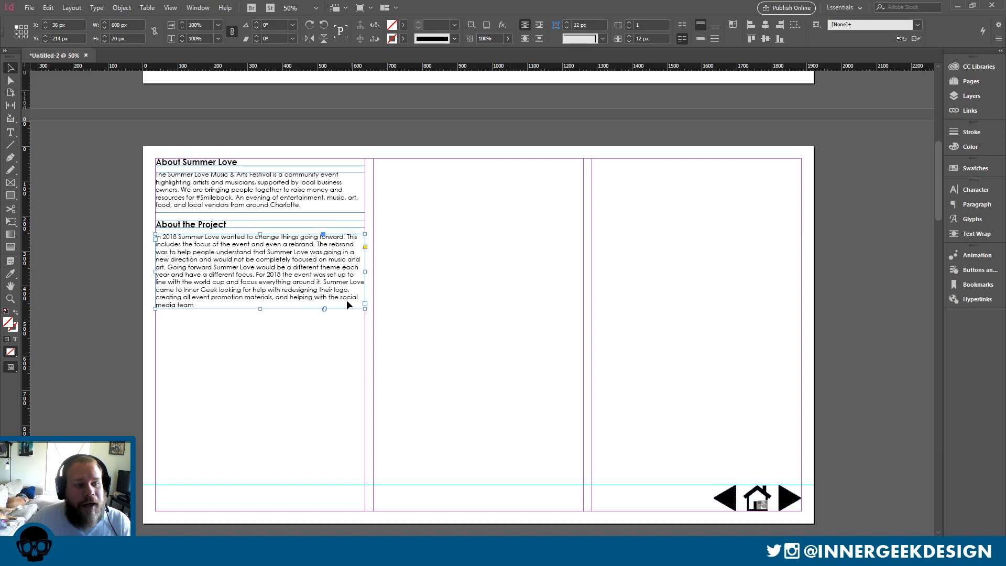
Duplicate the About the Project heading and paragraph directly below the originals and extend the copied paragraph's frame down to the horizontal guide.
shift+click(276, 225)
drag(353, 279, 349, 376)
click(269, 402)
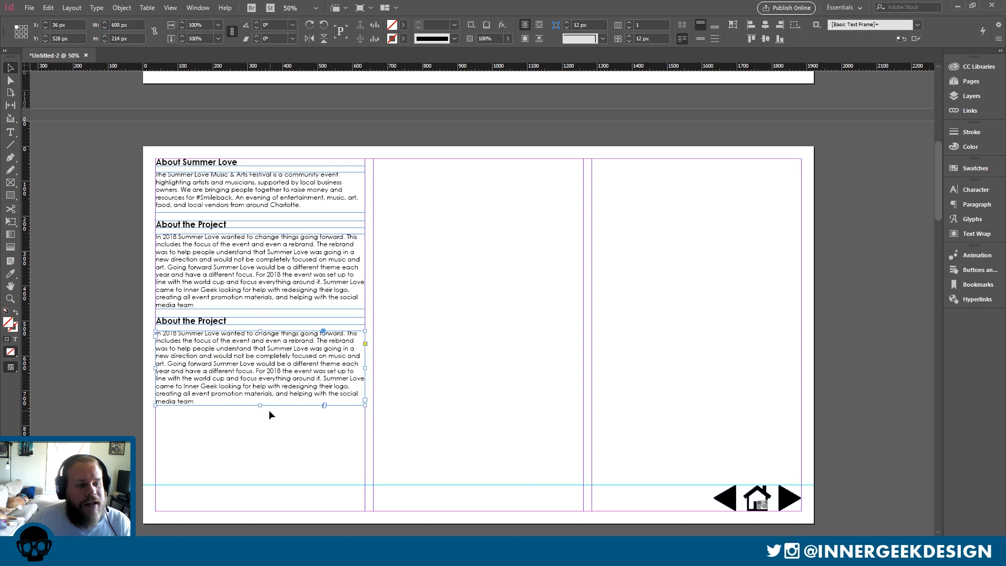
drag(262, 405, 263, 484)
Replace the duplicated paragraph with the copied Completed Project text, keep words unhyphenated, and shorten the frame to fit at 364 px high.
triple_click(282, 440)
key(ctrl+a)
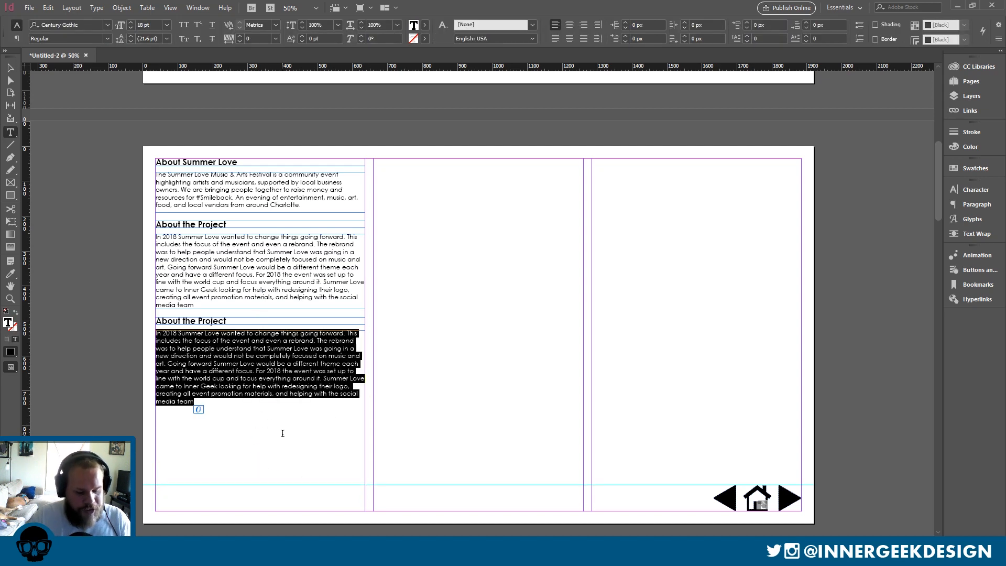
key(BackSpace)
key(ctrl+v)
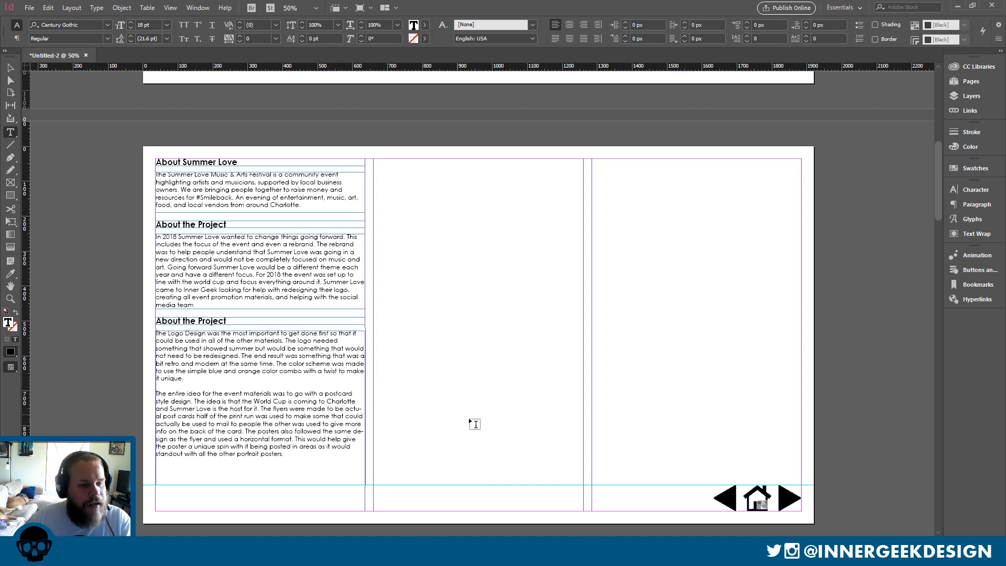
key(ctrl+shift+minus)
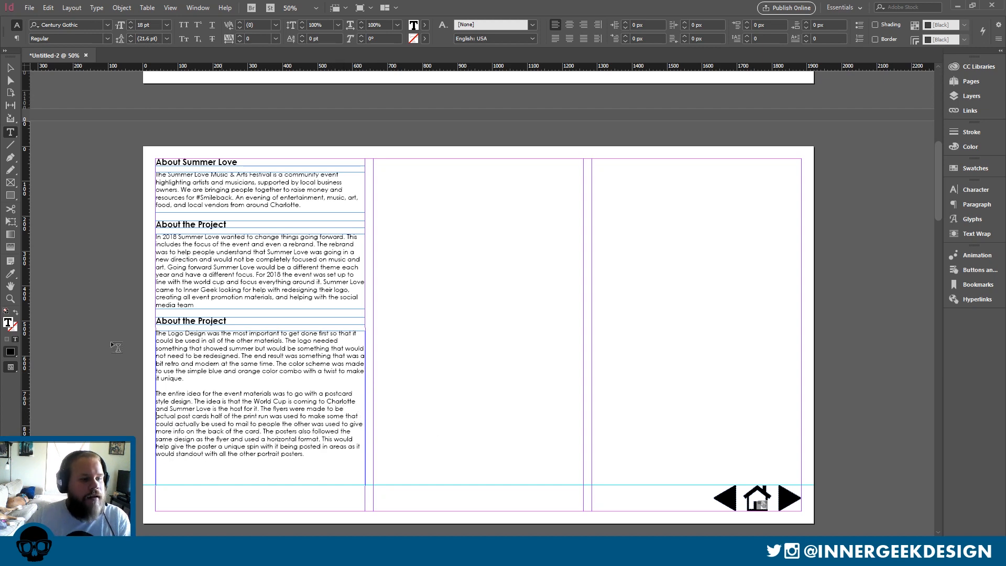
click(10, 68)
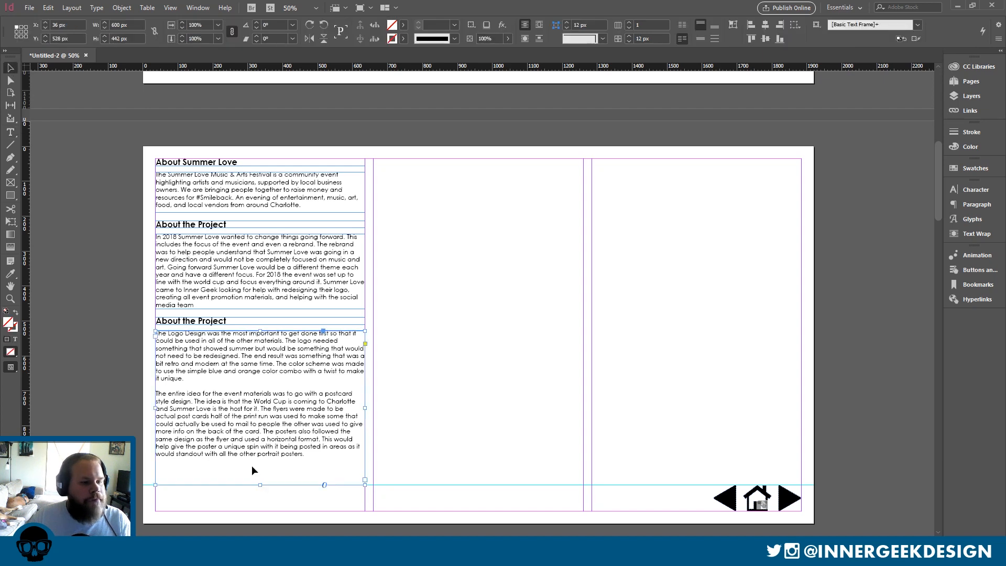
drag(260, 484, 240, 457)
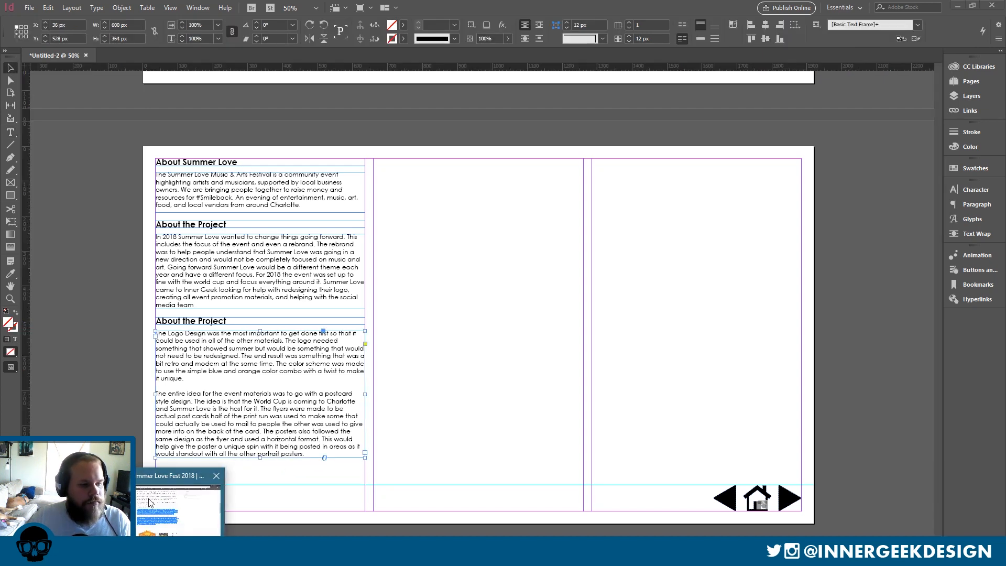
Replace the duplicated third heading with the Completed Project heading copied from the project page in the browser.
click(192, 556)
triple_click(267, 221)
key(ctrl+c)
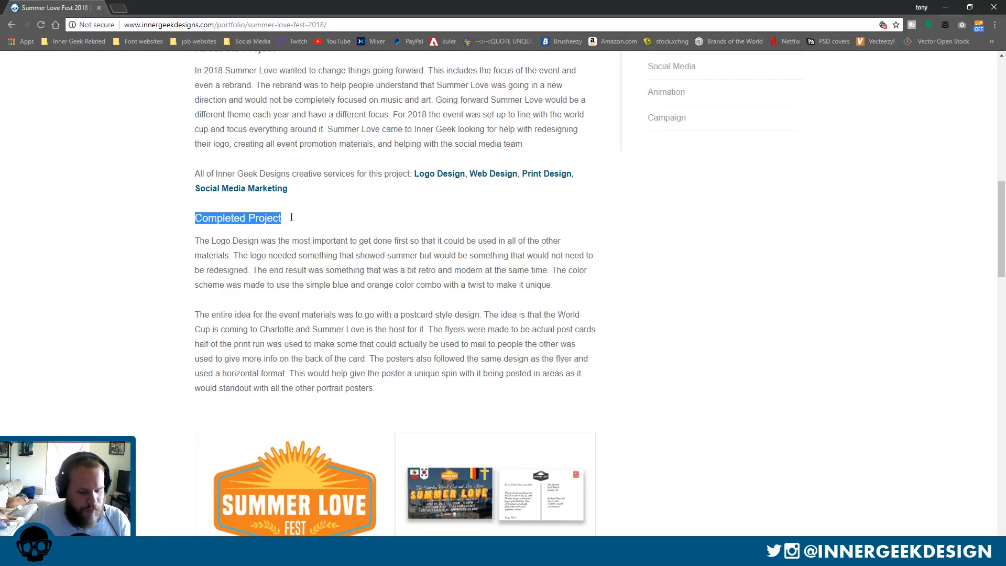
click(946, 7)
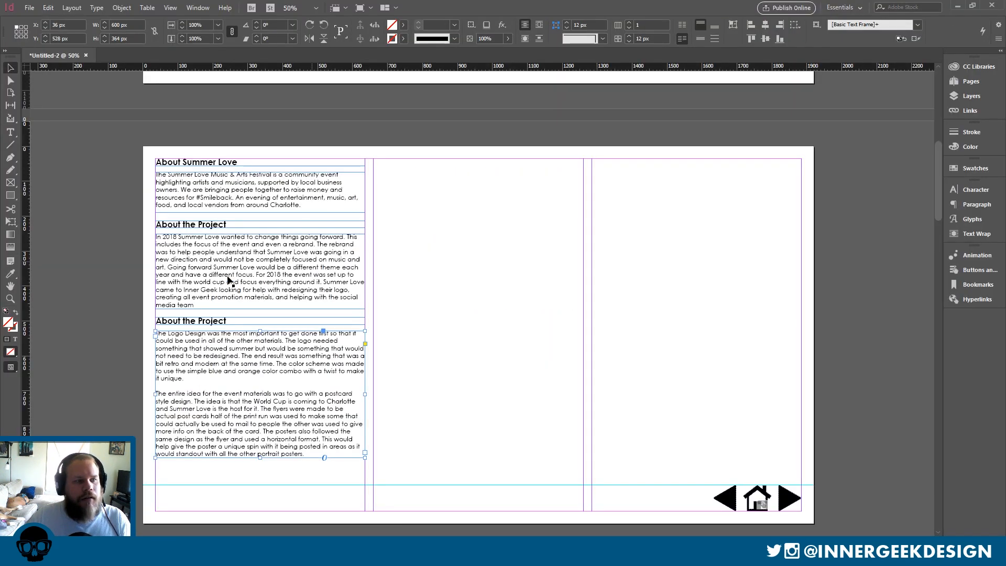
triple_click(209, 321)
key(ctrl+v)
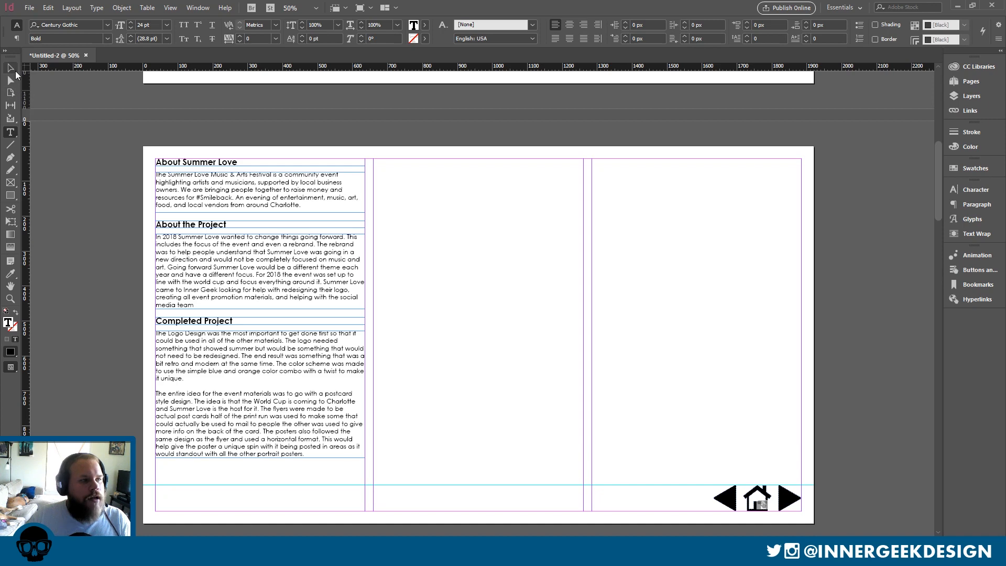
click(11, 68)
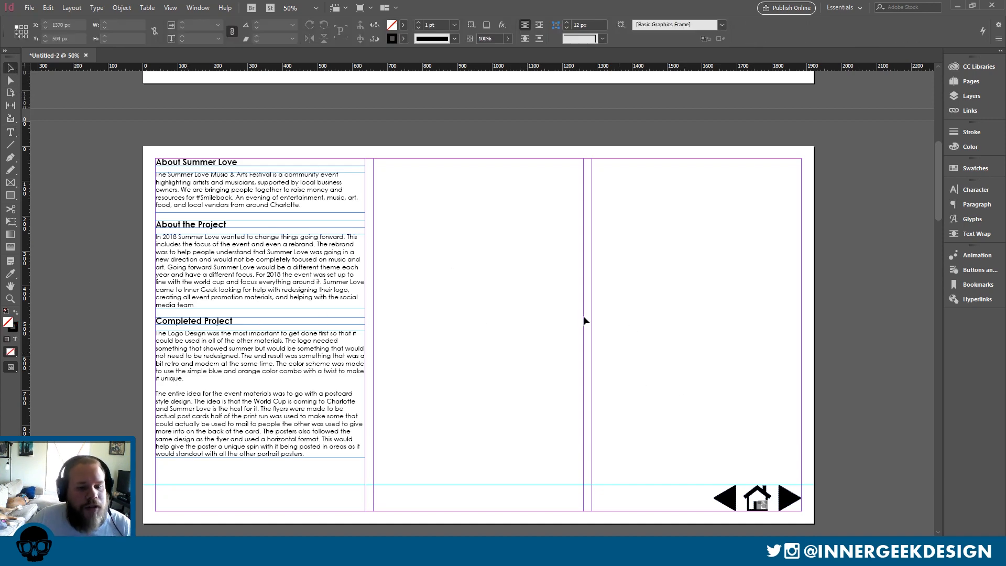
Begin placing an image and browse Clients > Summer Love Fest > 2018 for suitable project pictures.
click(29, 8)
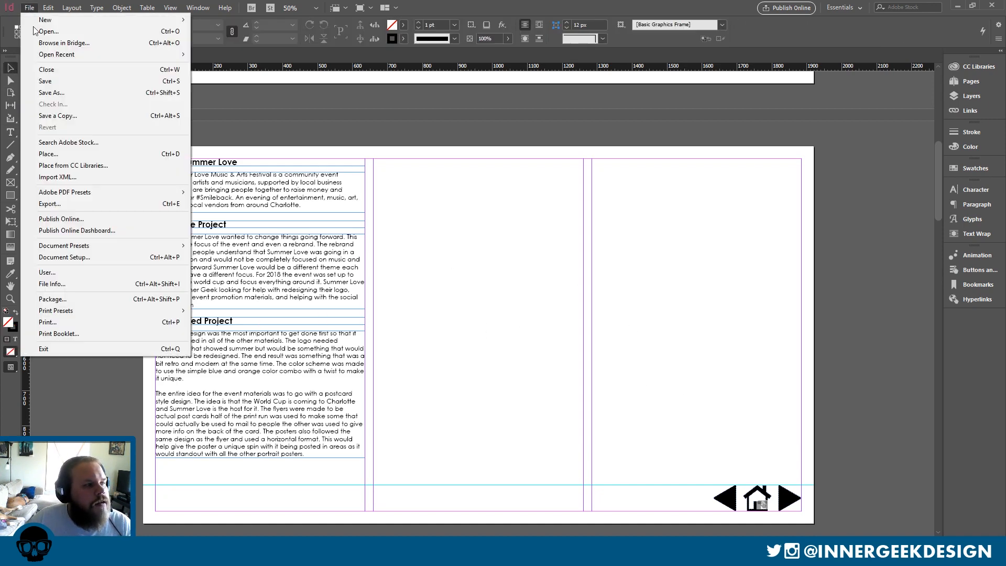
click(55, 151)
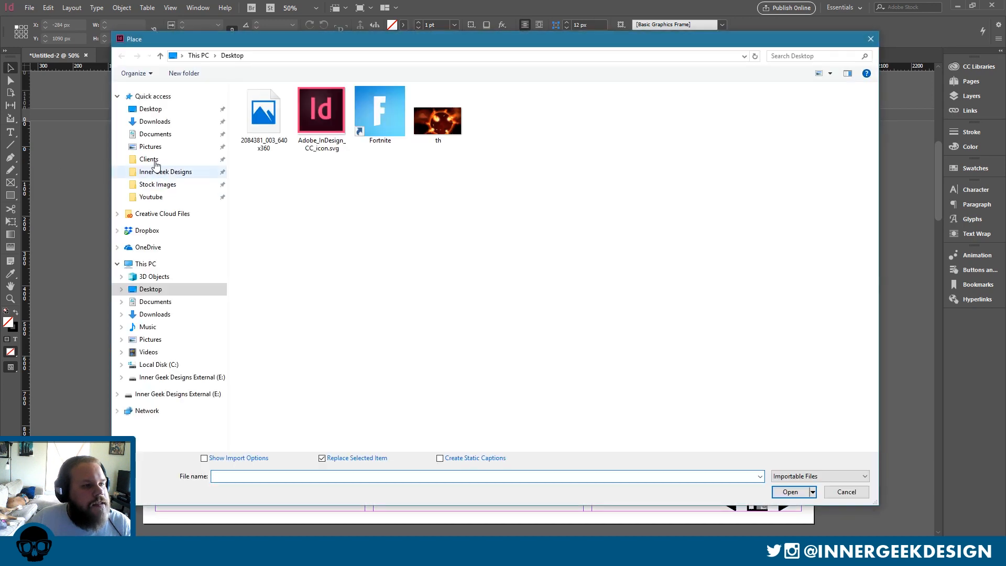
click(149, 158)
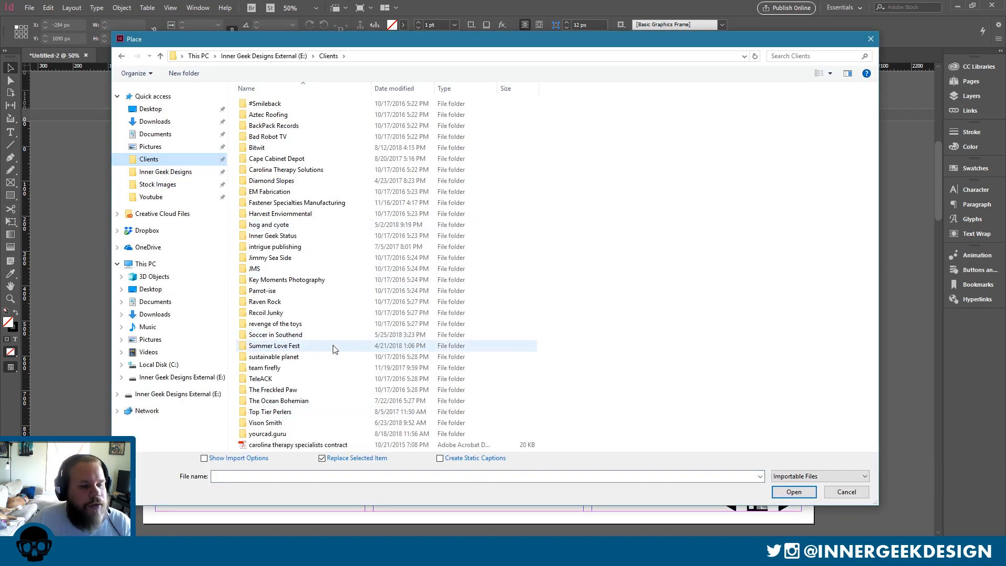
double_click(293, 347)
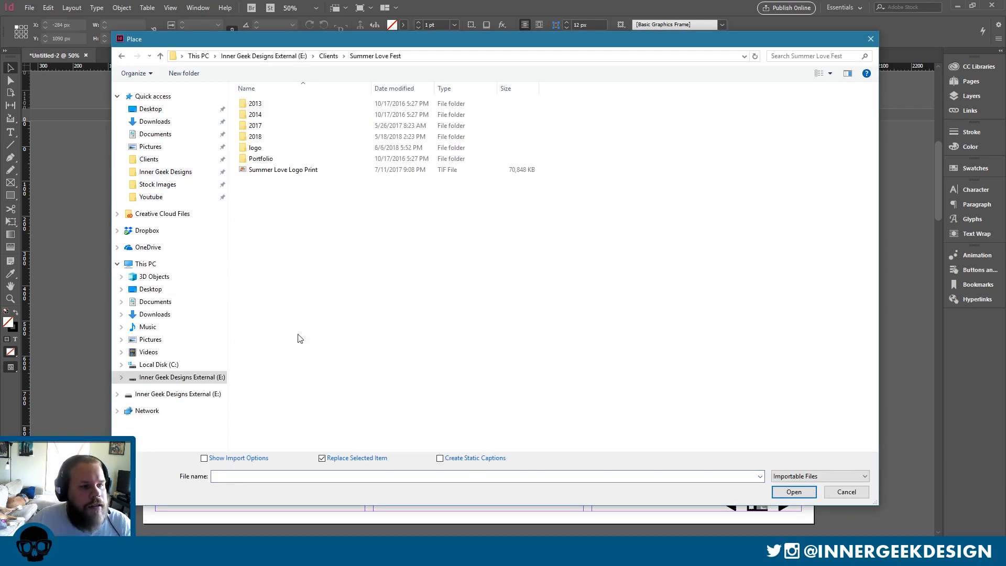
double_click(265, 137)
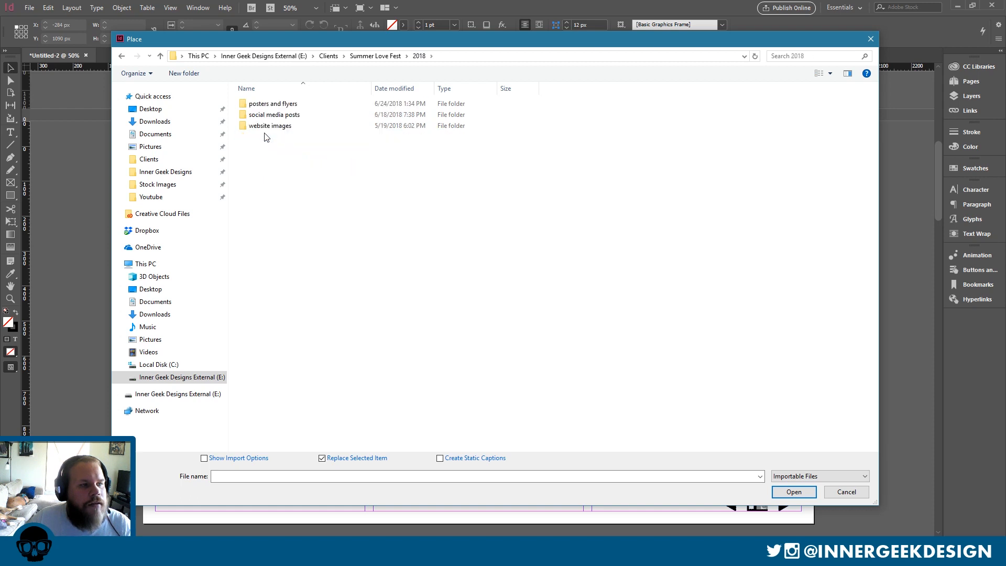
Place the orange Summer Love logo from Inner Geek Designs > Website > Portfolio Pictures > work in the middle column.
click(178, 172)
double_click(256, 250)
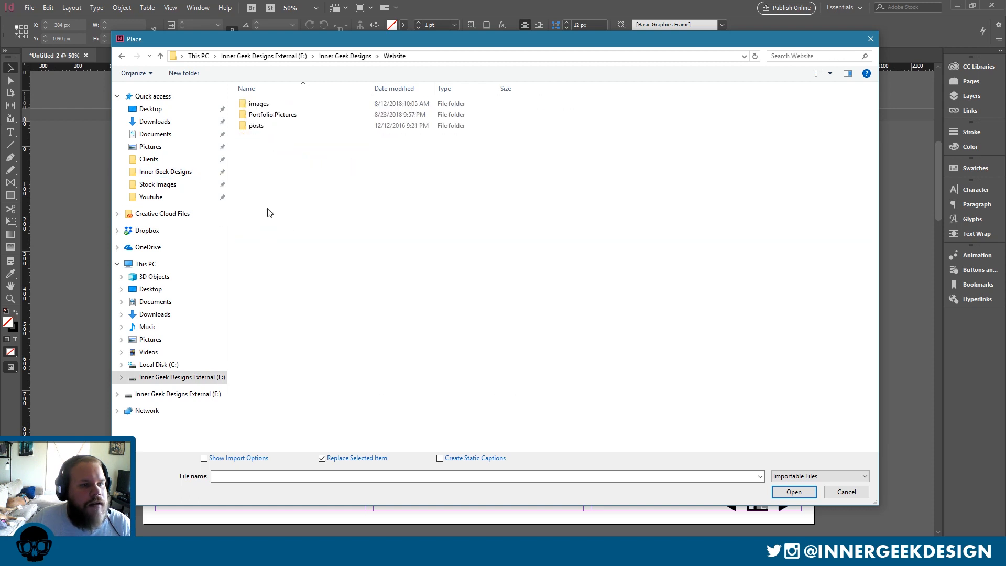
double_click(295, 114)
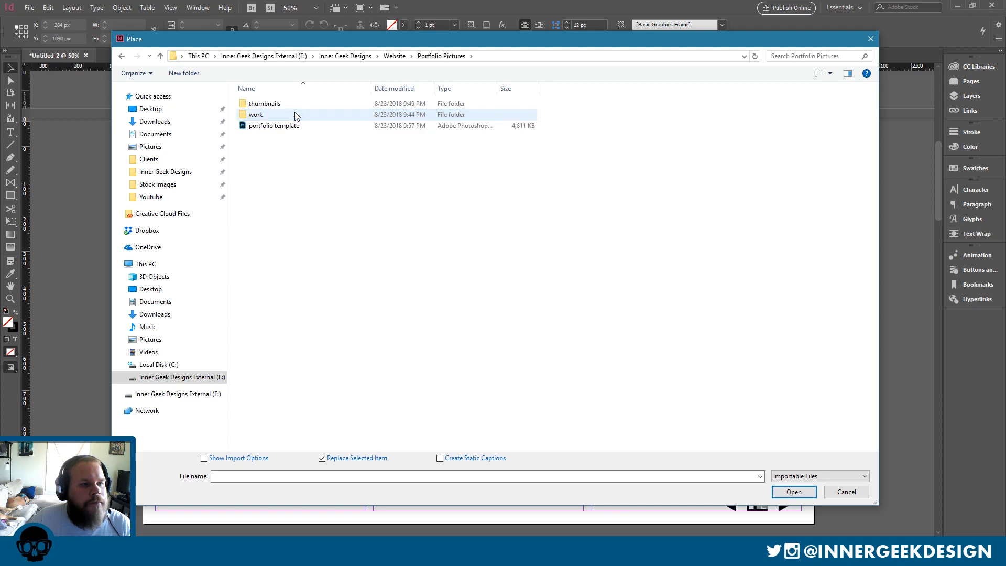
double_click(265, 115)
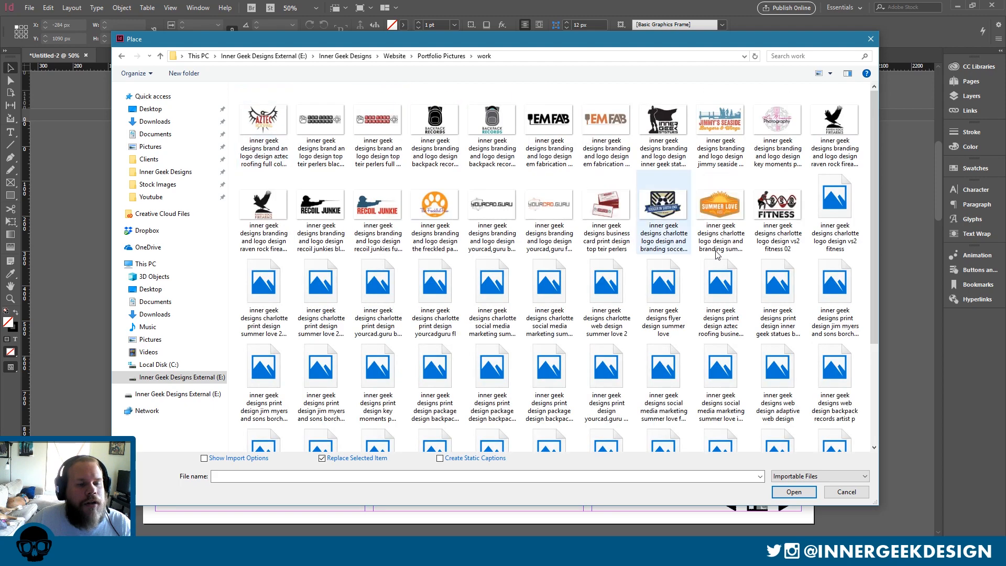
double_click(721, 220)
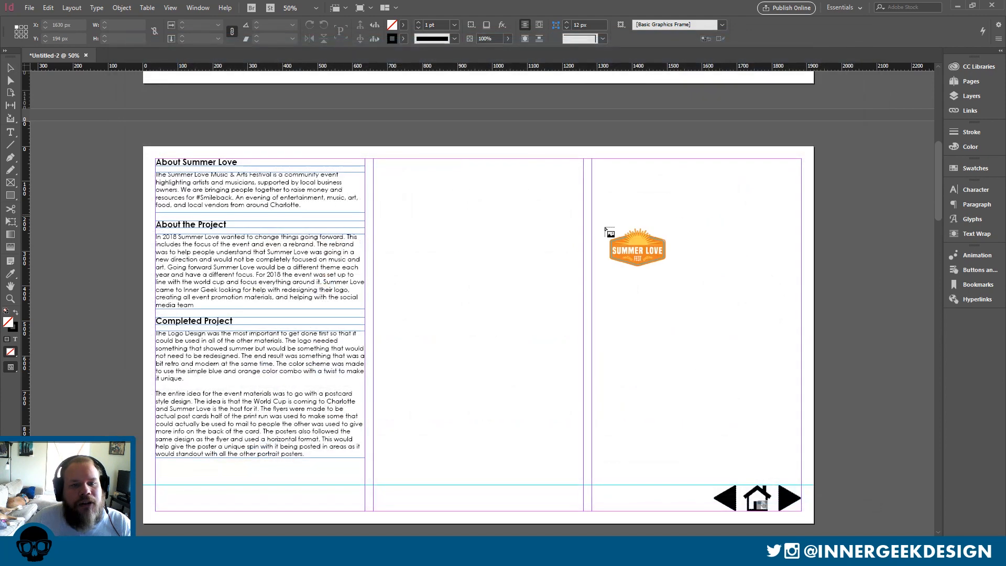
click(496, 227)
Move the logo to the upper margin of the middle column, enlarge it and centre it horizontally in the column.
drag(561, 250, 439, 181)
drag(512, 245, 533, 239)
click(696, 280)
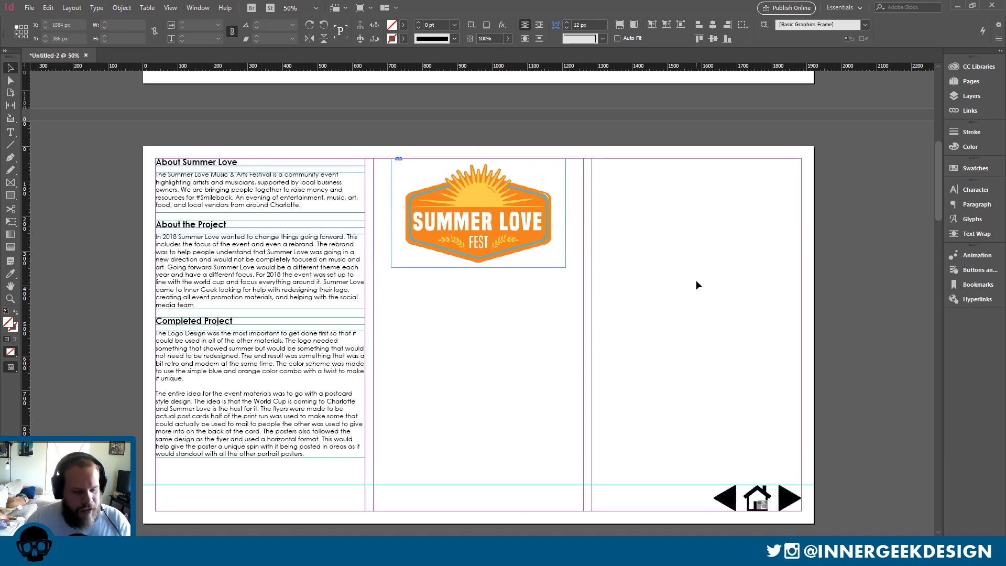
Check the page layout in Preview mode and return to the normal view with guides and frame edges.
key(w)
scroll(696, 284, down, 1)
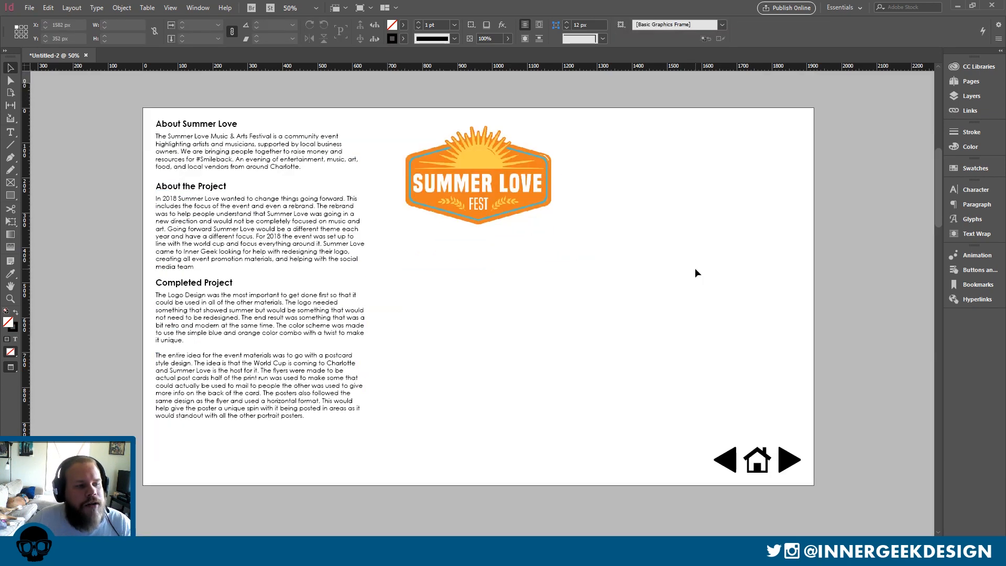
key(w)
key(w)
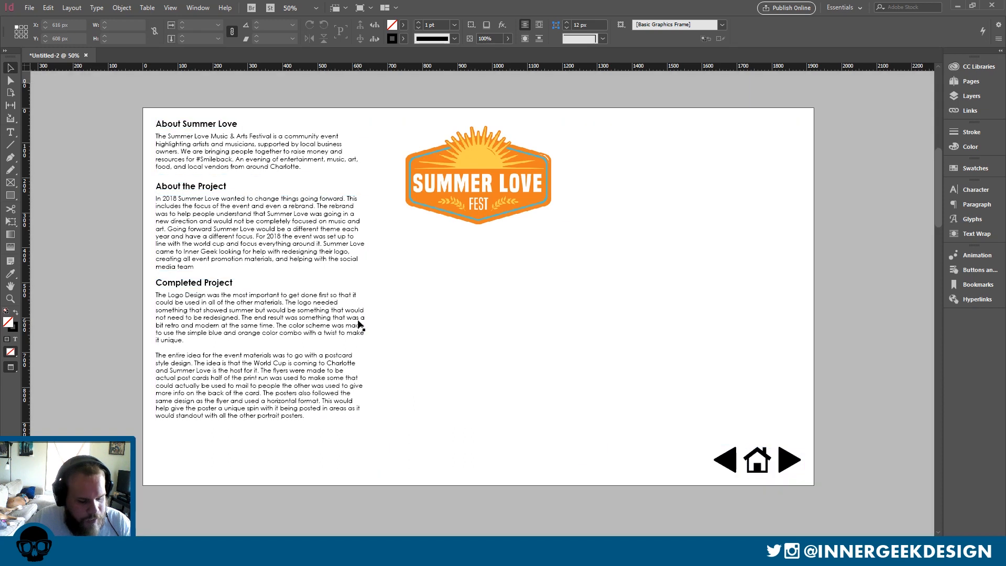
key(w)
Move all the first column's text frames down together until the last paragraph ends at the horizontal guide, and check the layout without guides.
drag(314, 424, 205, 124)
drag(285, 248, 288, 266)
click(459, 268)
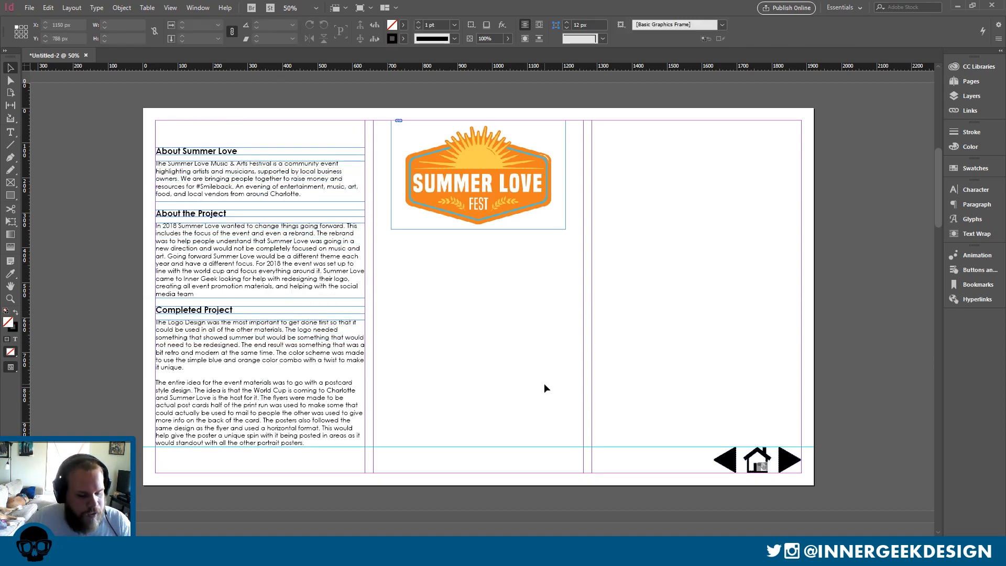
key(w)
key(w)
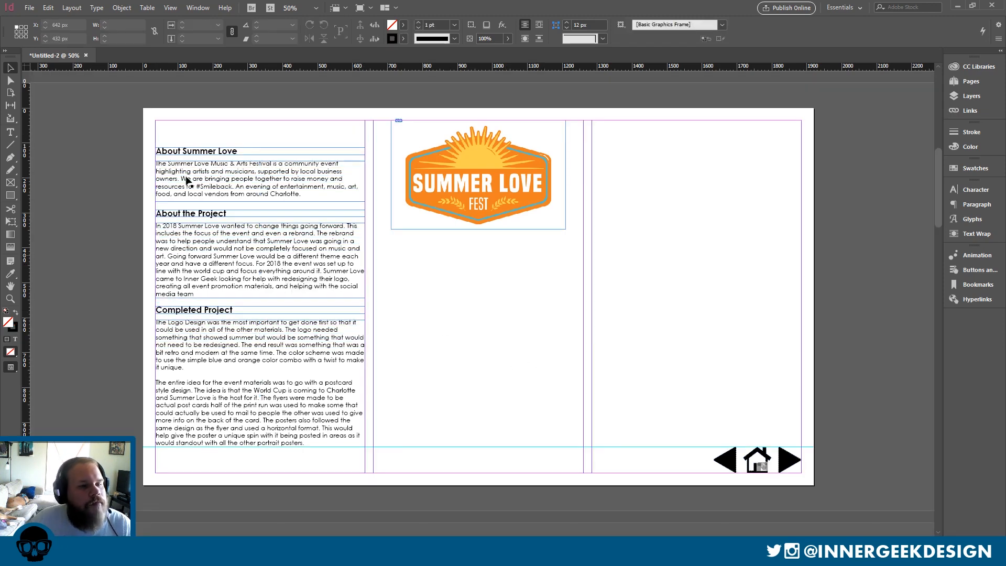
Place the Summer Love social media marketing image with the laptop and two phones from the work folder in the middle column.
click(32, 8)
click(90, 155)
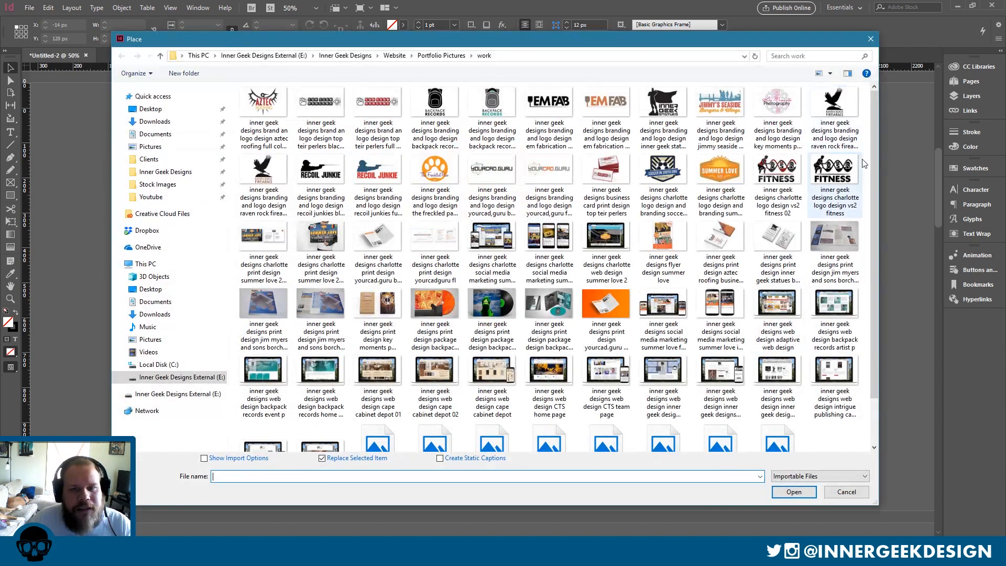
scroll(873, 149, down, 2)
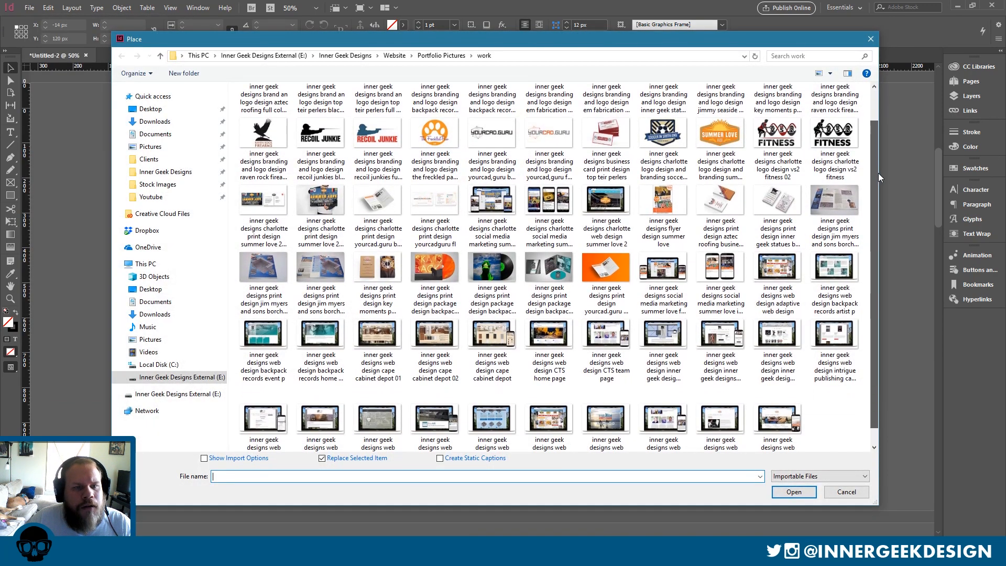
click(535, 200)
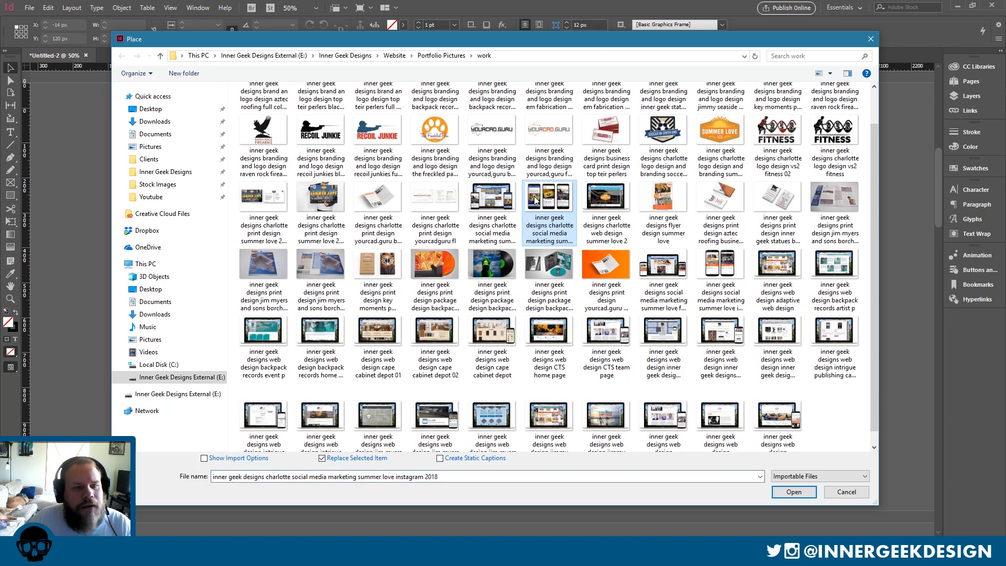
double_click(492, 199)
click(529, 367)
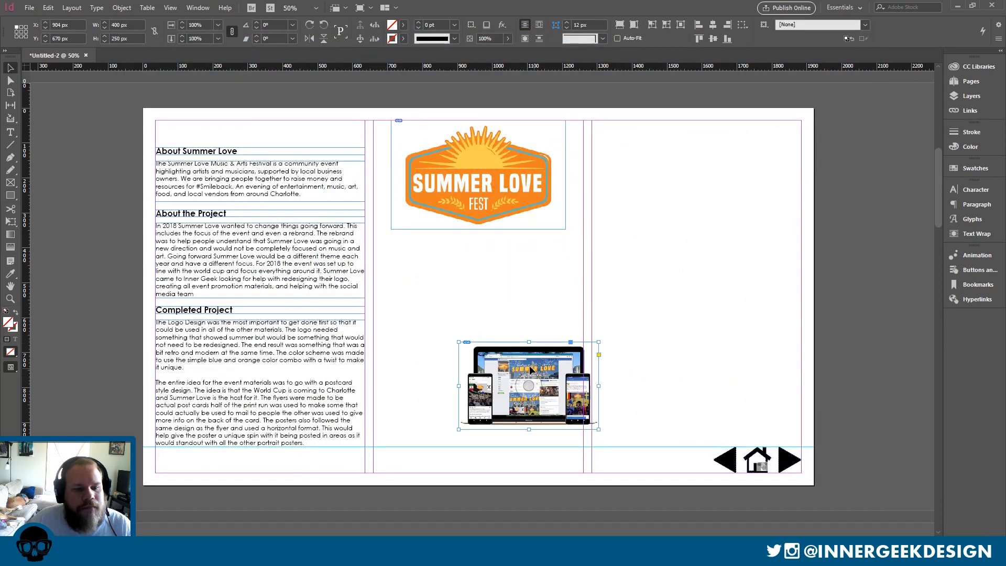
Enlarge the laptop image to nearly fill the middle column's width, centre it just above the horizontal guide, and preview the page.
drag(531, 370, 445, 387)
drag(513, 360, 542, 359)
click(641, 329)
key(w)
key(w)
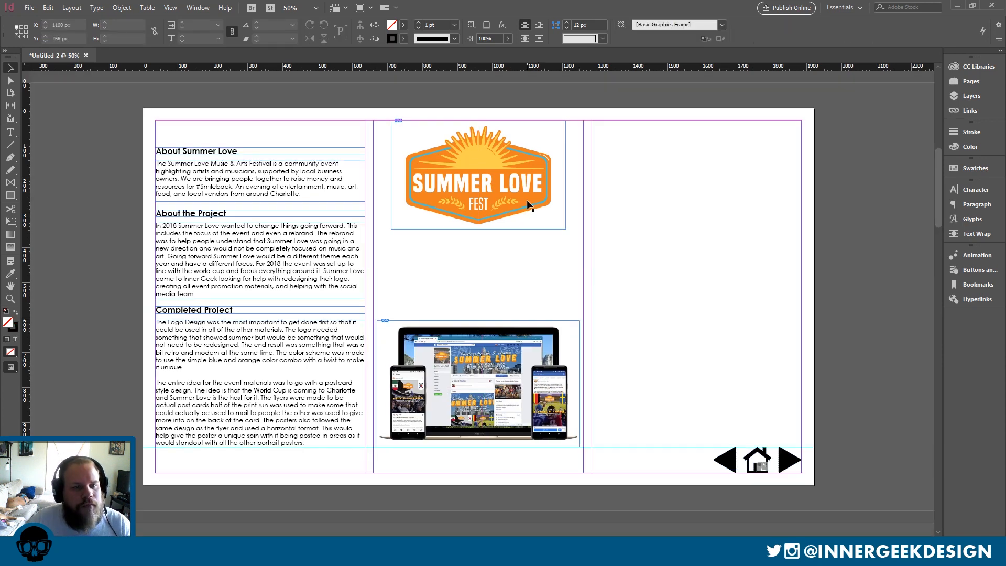
Scale down the Summer Love Fest logo and centre it again along the upper margin of the middle column.
click(529, 204)
drag(565, 231, 512, 198)
drag(489, 165, 515, 167)
click(712, 253)
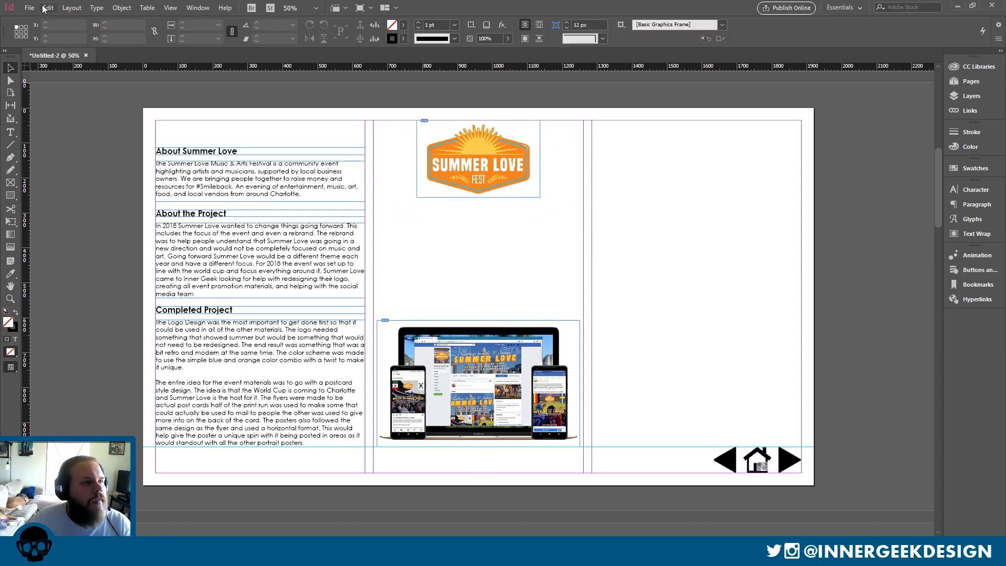
Place the Summer Love Instagram 2018 phones image, centre it between the logo and the laptop image, and show the page in Preview mode.
click(30, 7)
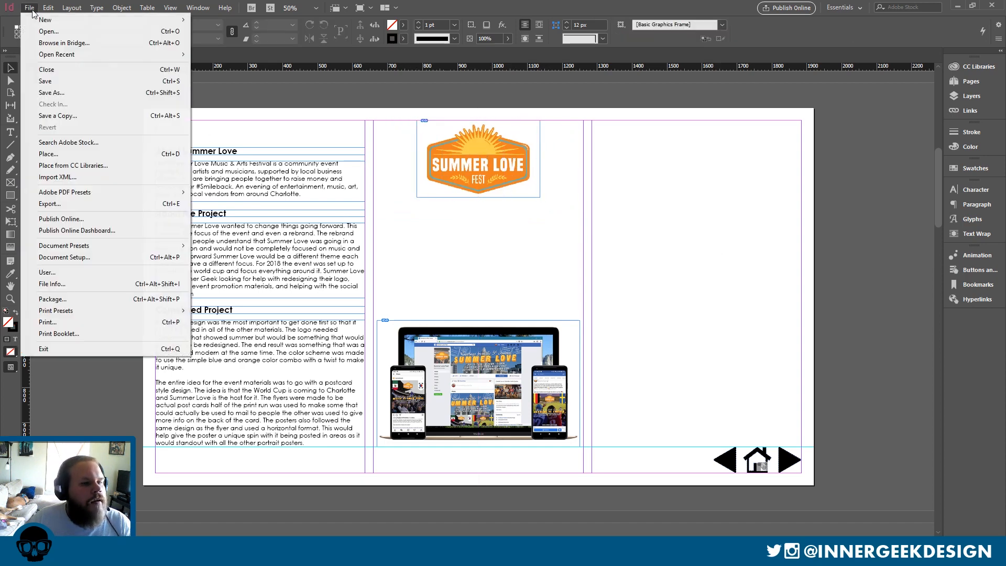
click(87, 154)
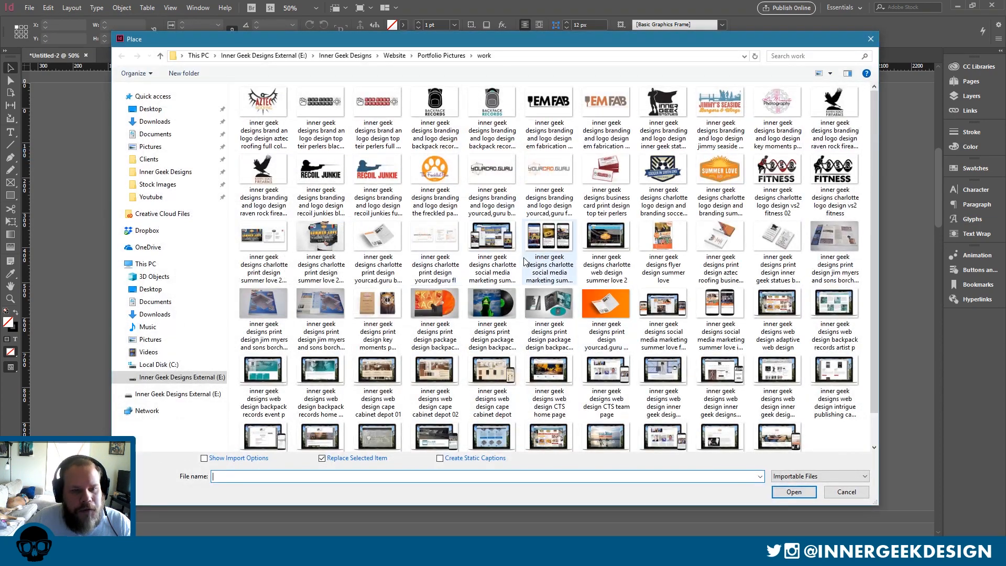
double_click(541, 250)
click(539, 245)
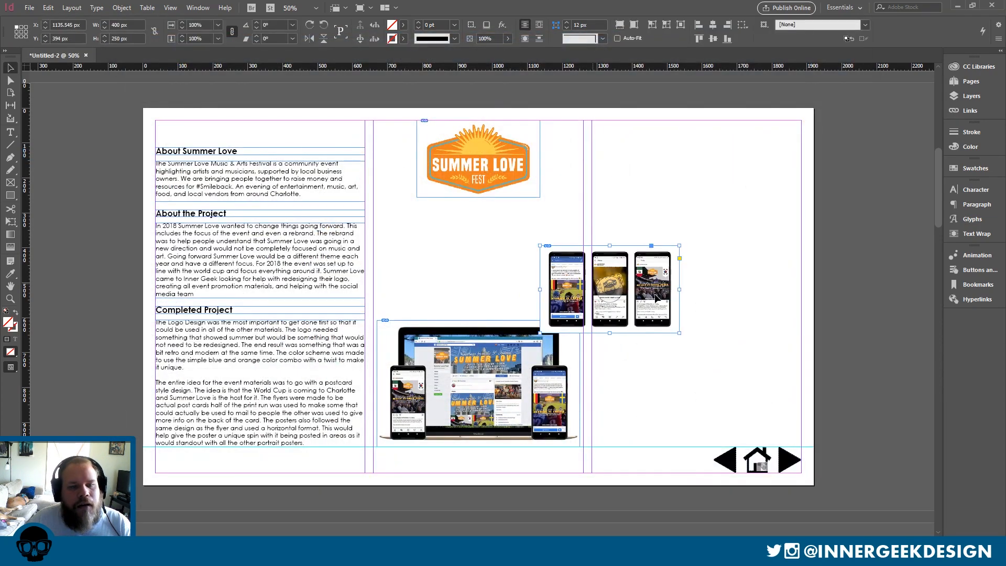
drag(659, 291, 528, 265)
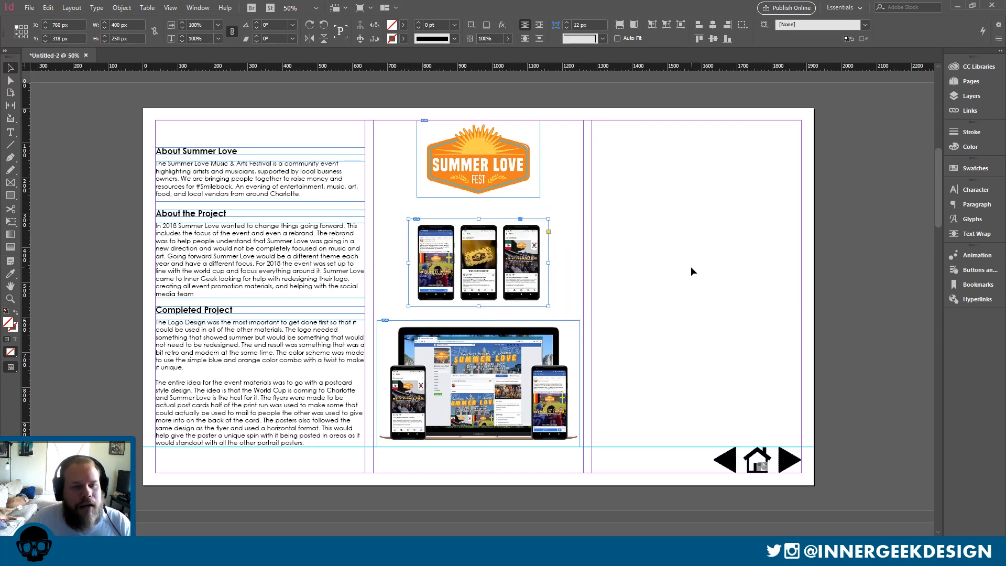
click(690, 266)
key(w)
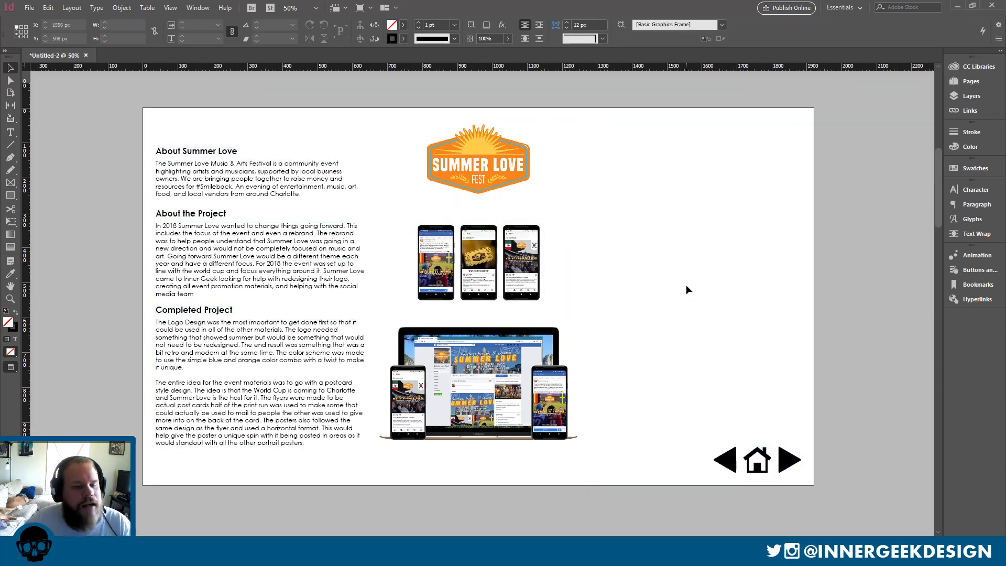
Place the Summer Love web design laptop image from the work folder in the empty third column.
key(w)
click(29, 8)
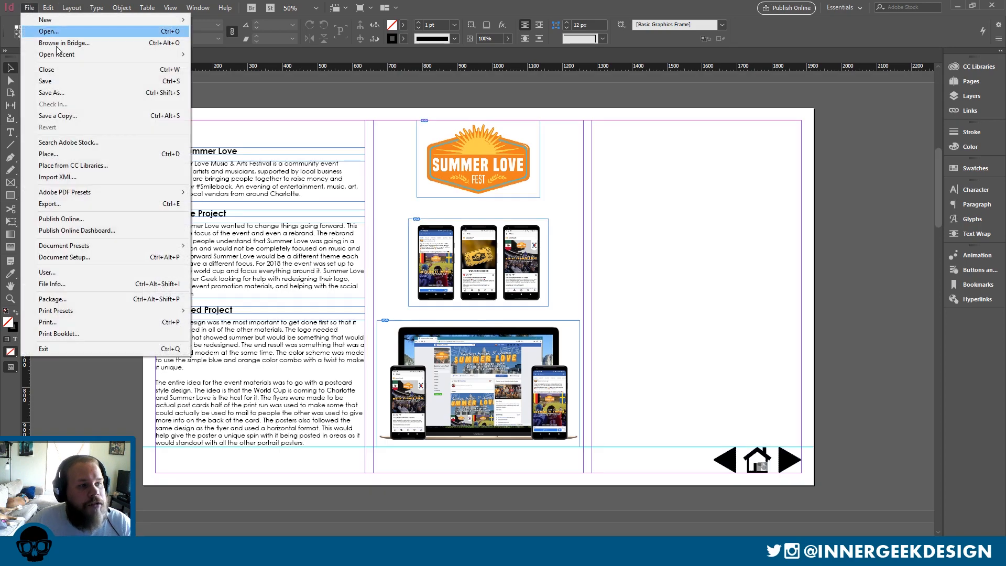
click(54, 155)
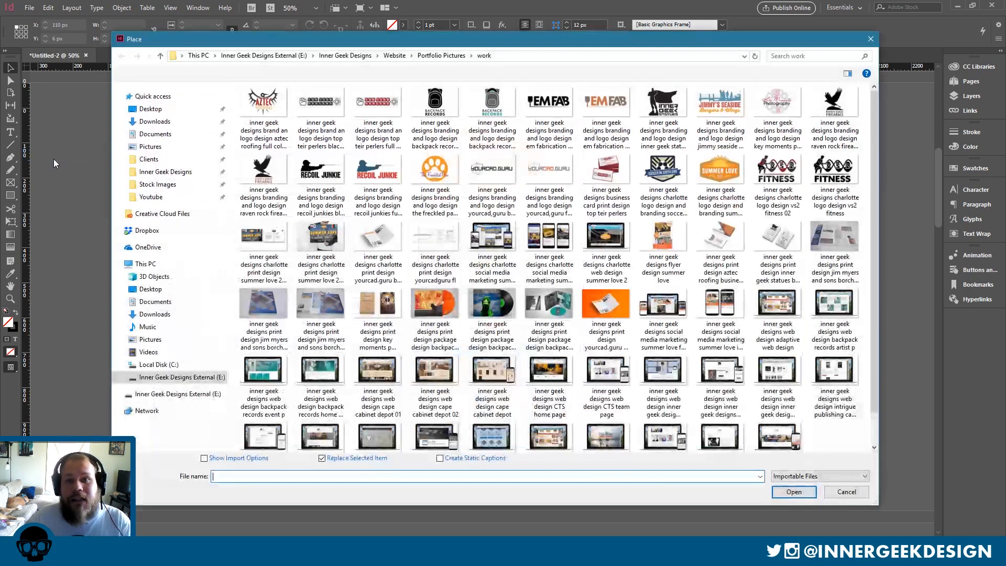
double_click(621, 253)
click(621, 231)
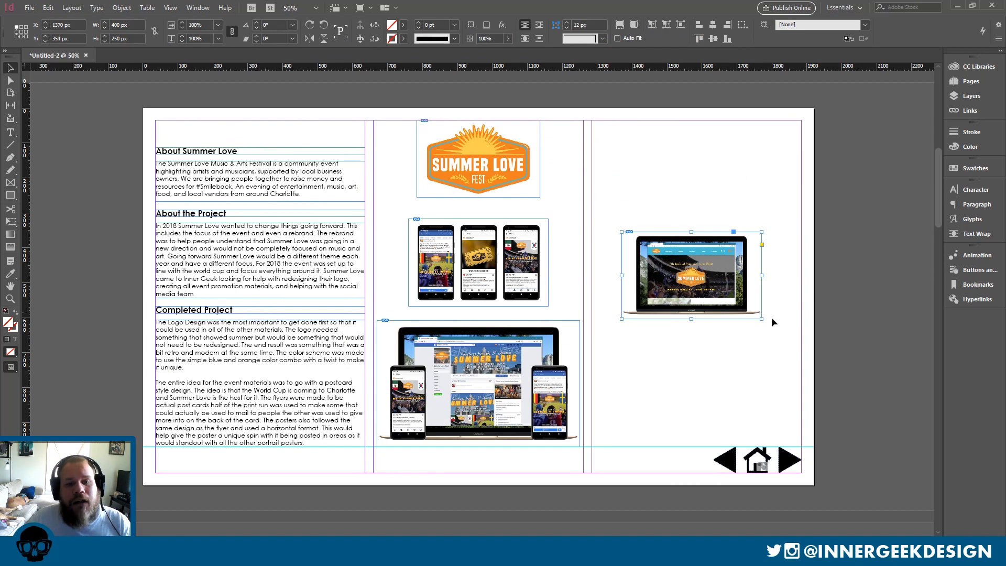
Enlarge the web design laptop image to about 506 x 316 px and centre it along the upper margin of the third column.
drag(759, 317, 797, 342)
drag(773, 300, 759, 189)
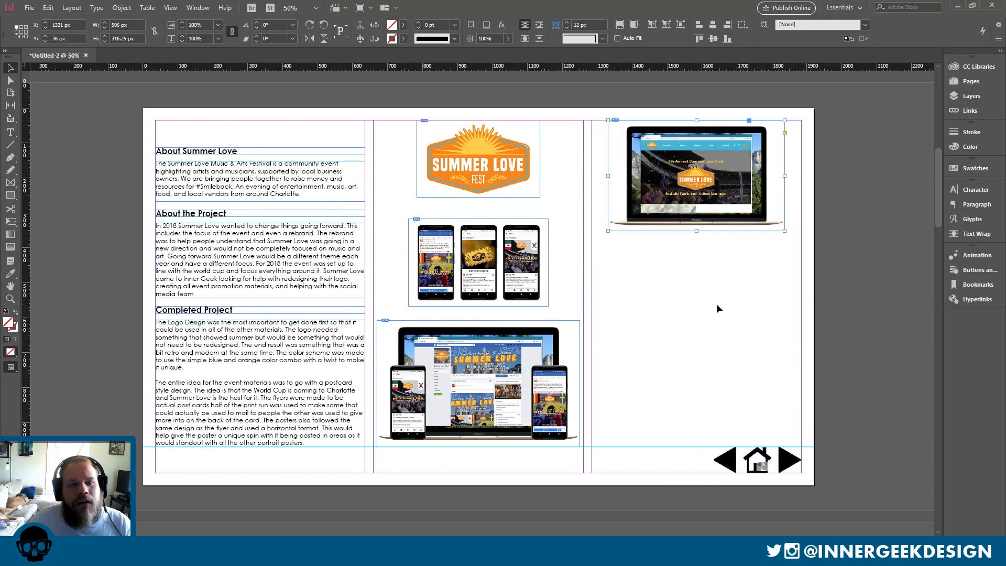
click(718, 308)
Place the Summer Love print design image of the held poster from the work folder in the third column, beneath the web design laptop.
click(30, 8)
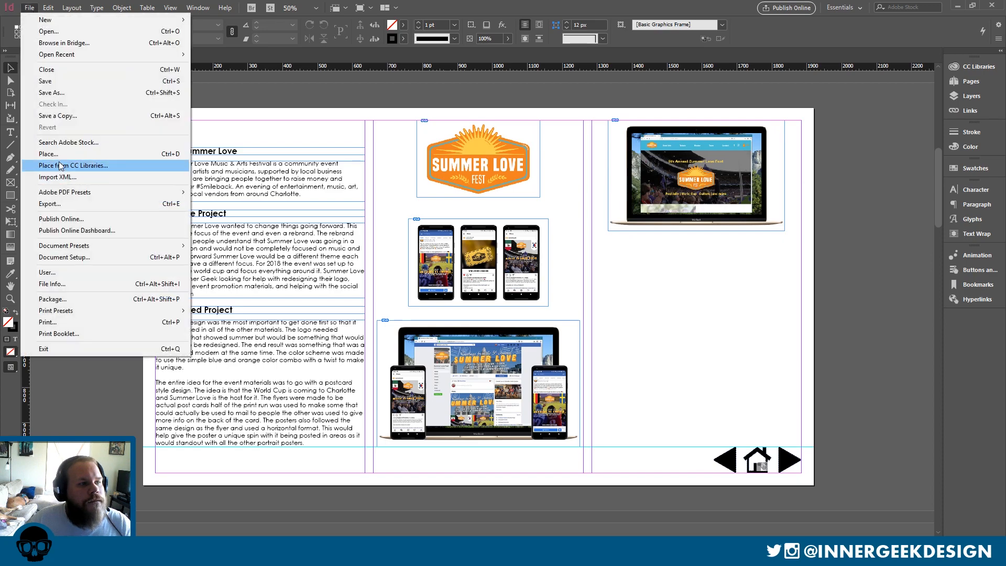
click(59, 154)
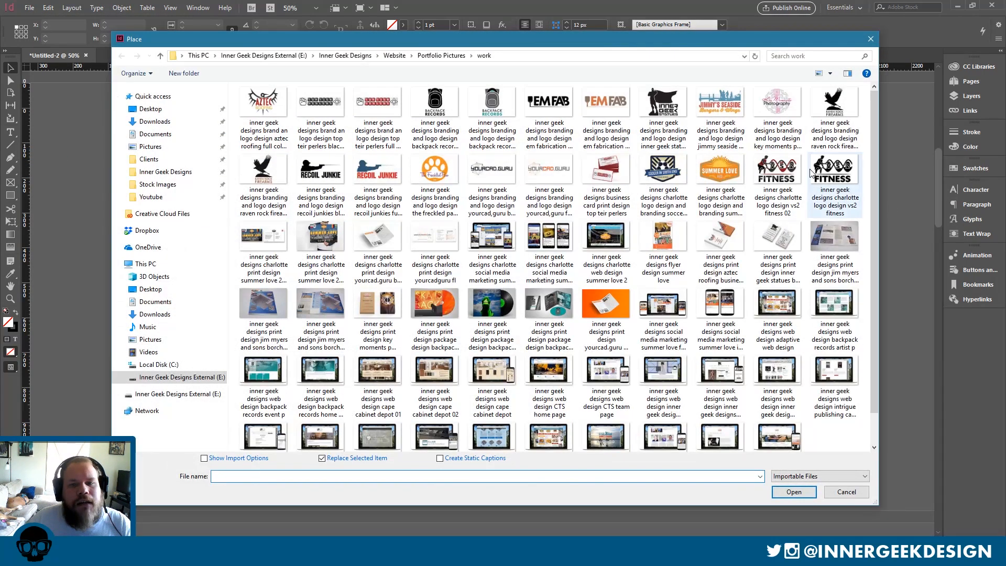
drag(873, 168, 879, 203)
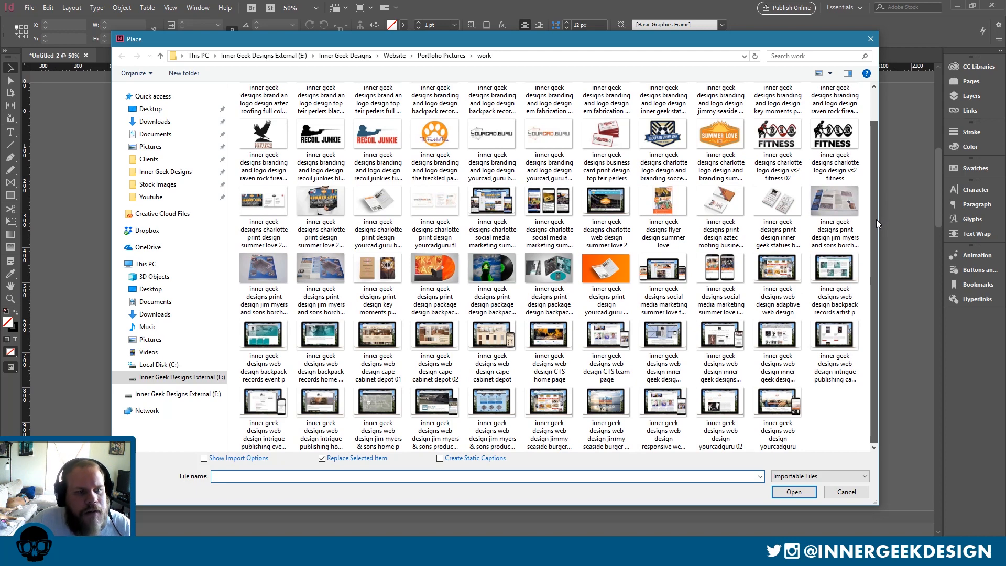
double_click(320, 201)
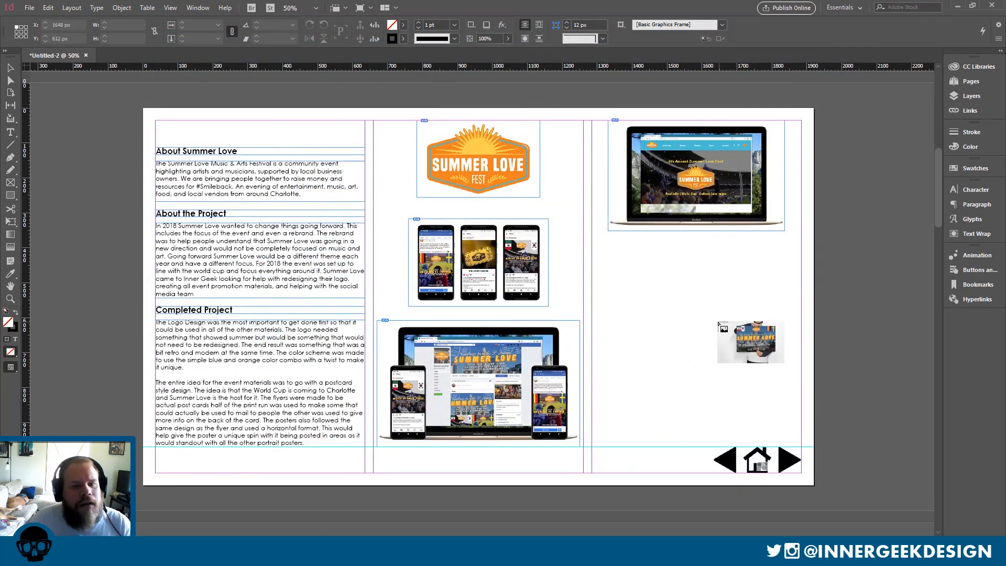
click(646, 314)
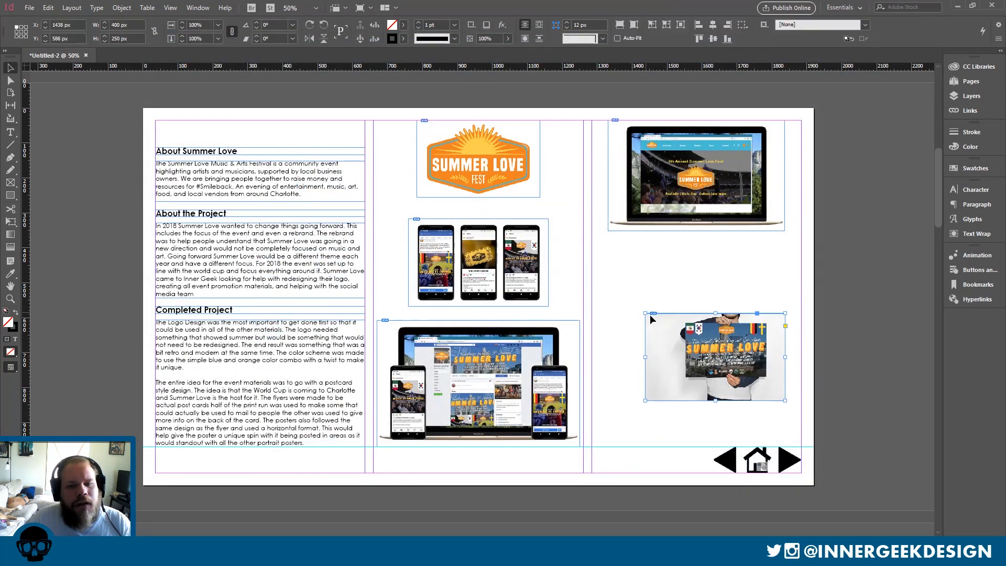
drag(715, 356, 718, 269)
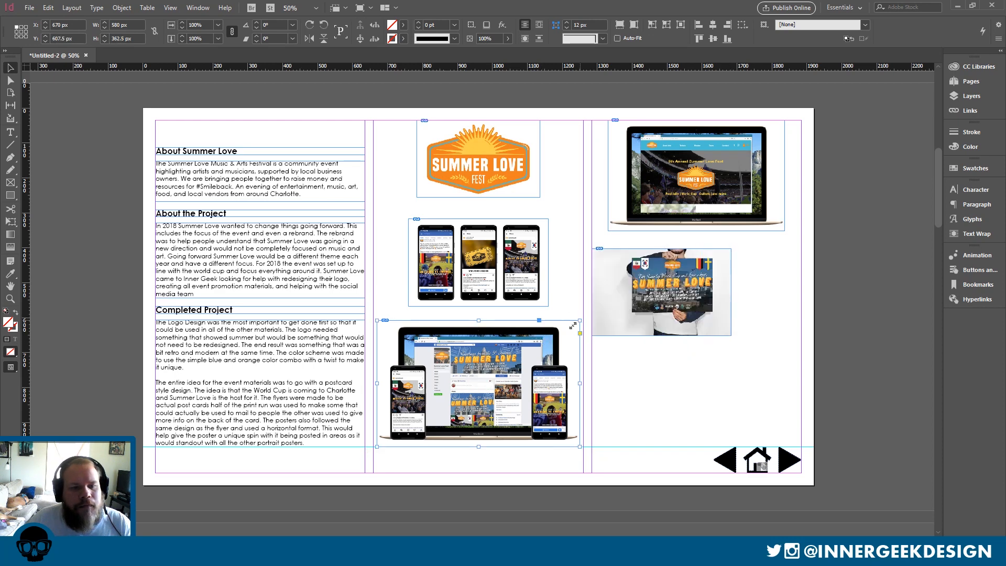
Move the social media laptop and phones images into the third column, and enlarge the poster image to fill the middle column's width below the logo.
drag(572, 325, 775, 363)
drag(517, 285, 688, 374)
drag(697, 283, 482, 251)
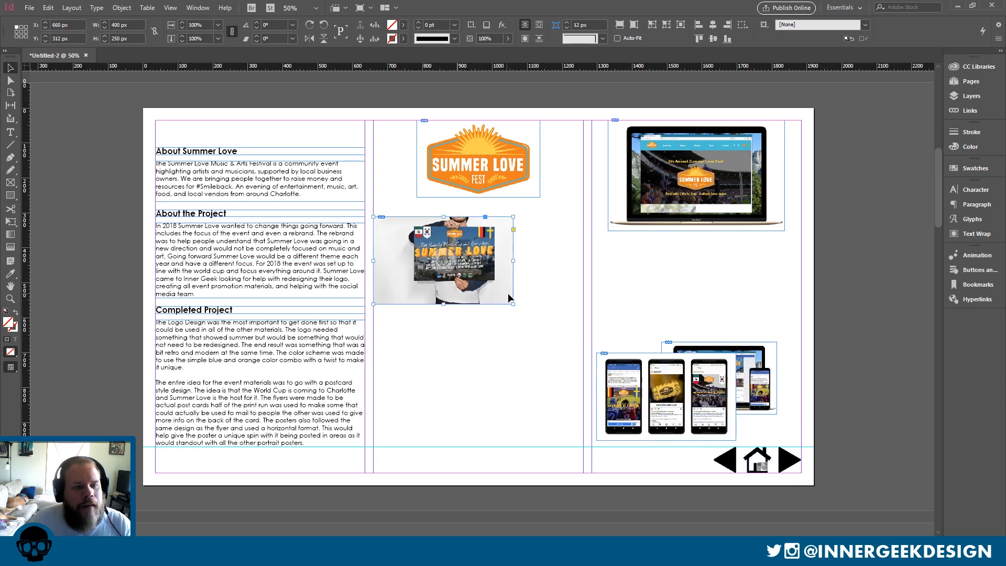
drag(515, 307, 582, 343)
drag(556, 288, 556, 282)
Position the social media laptop image directly beneath the web design laptop and enlarge it to 506 x 316.25 px, matching its width.
drag(757, 359, 703, 251)
drag(702, 251, 706, 250)
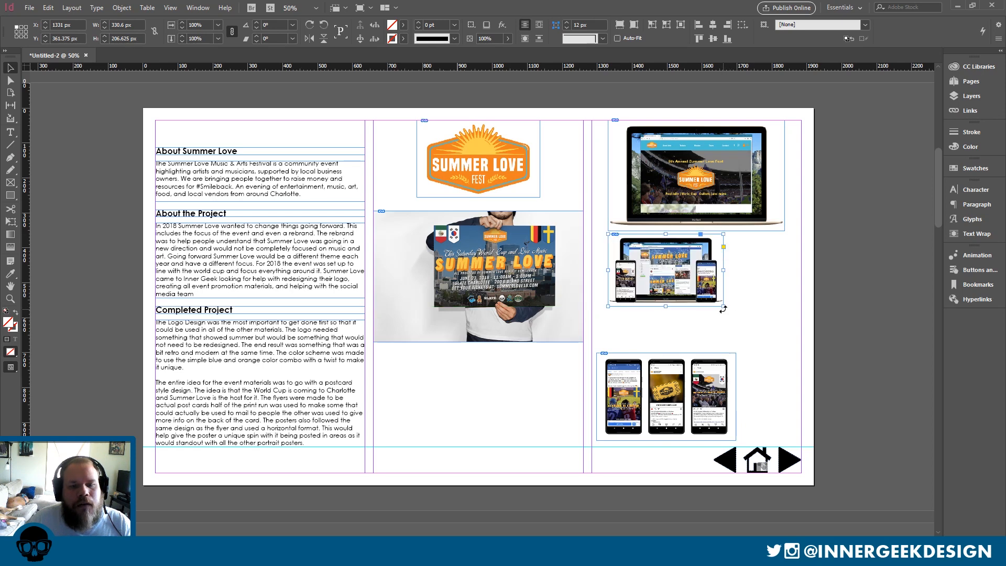
drag(723, 307, 784, 344)
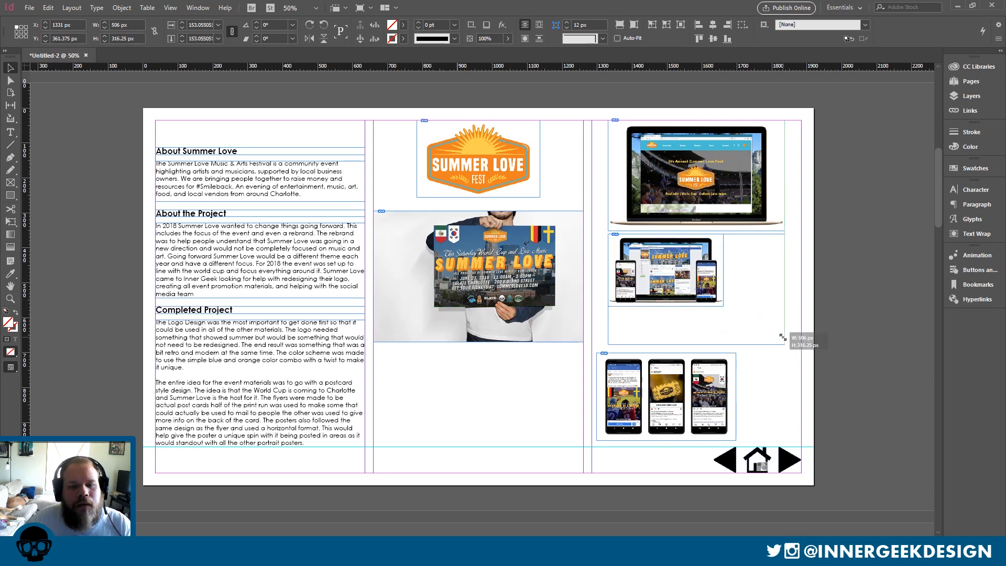
Enlarge the three-phones image beneath the two laptops, align its outer edge with theirs above the navigation buttons, and preview the page.
drag(729, 429, 740, 427)
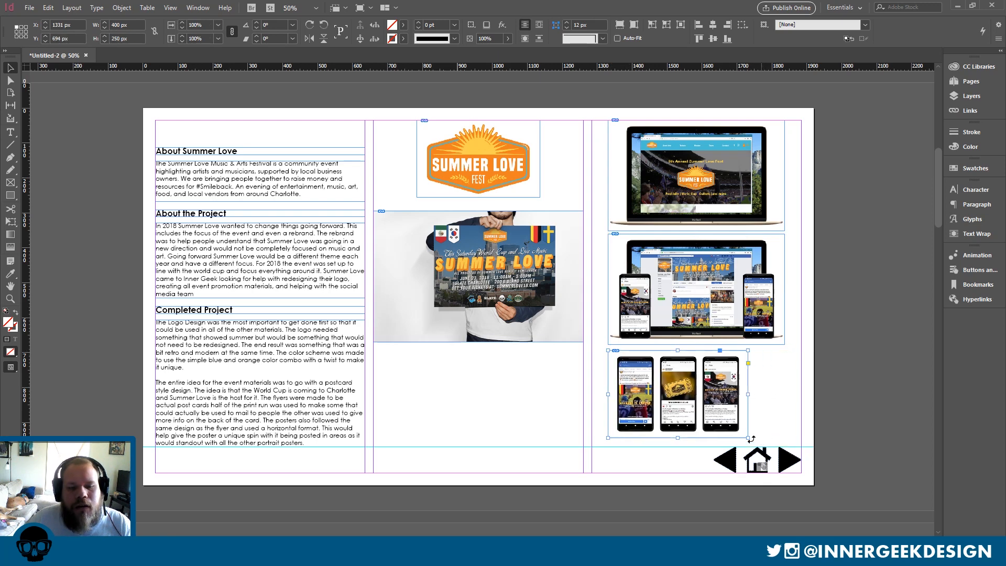
drag(748, 436, 769, 411)
click(850, 374)
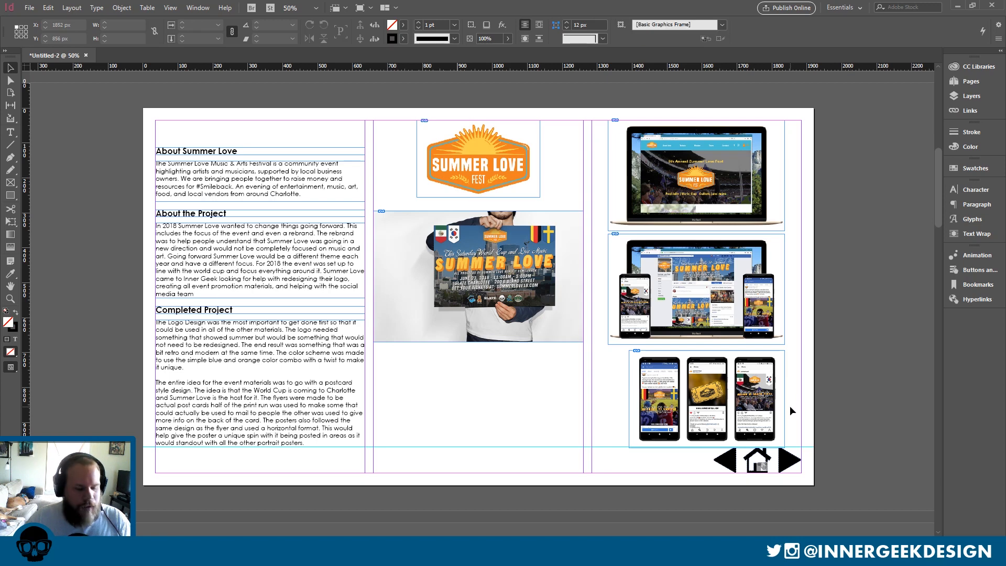
key(w)
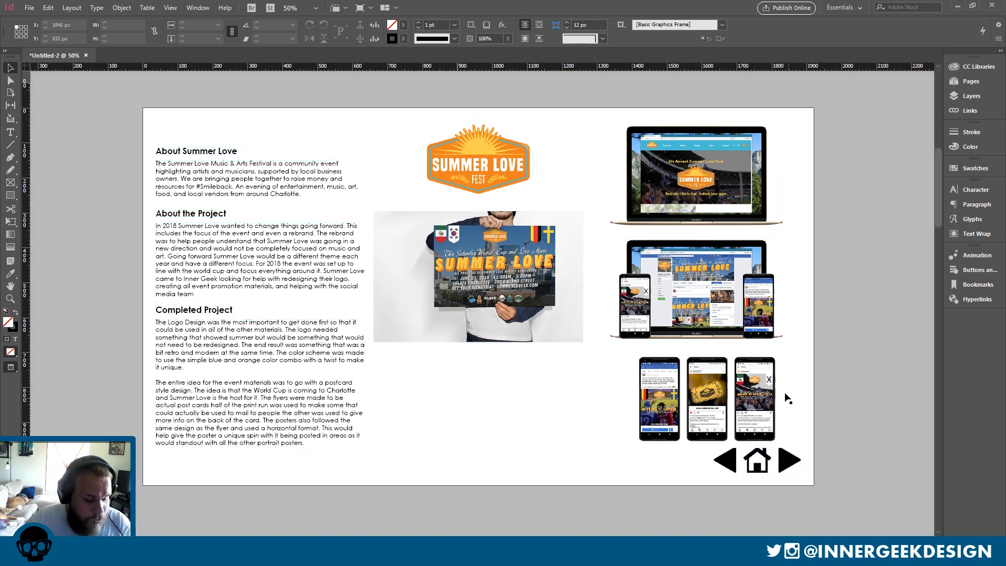
Leave Preview mode and browse the work folder for another image to place on the page.
key(w)
click(30, 8)
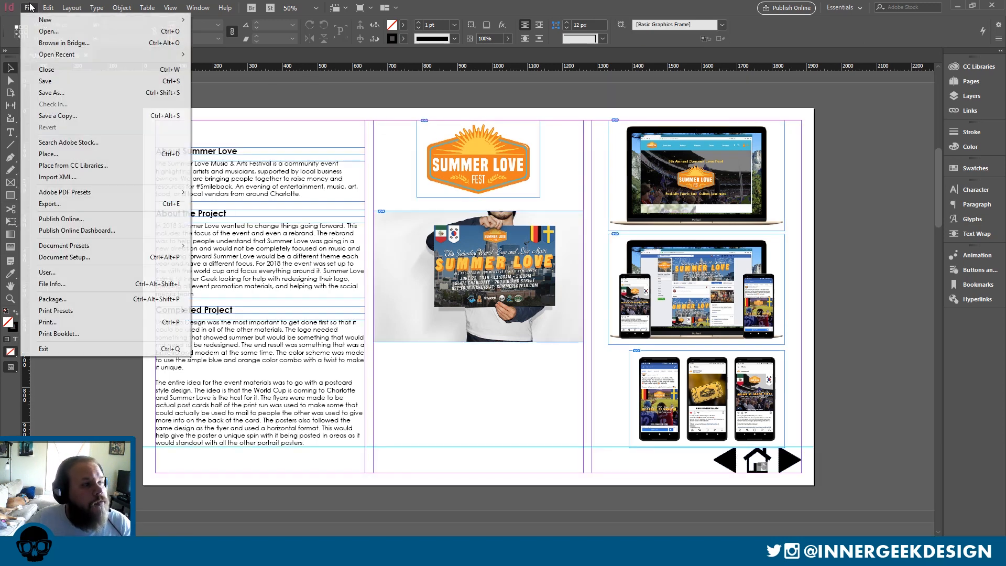
click(59, 156)
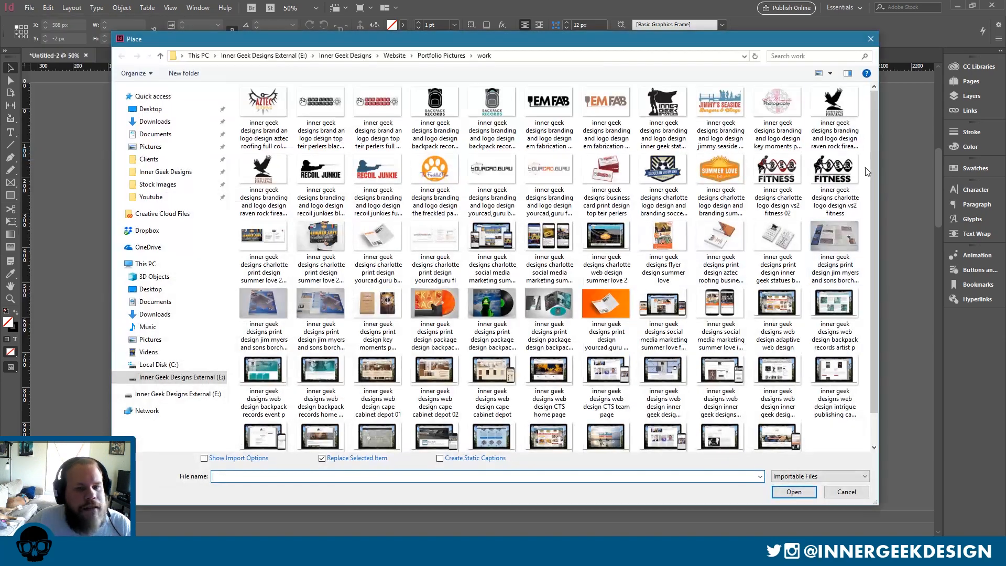
drag(875, 218, 880, 357)
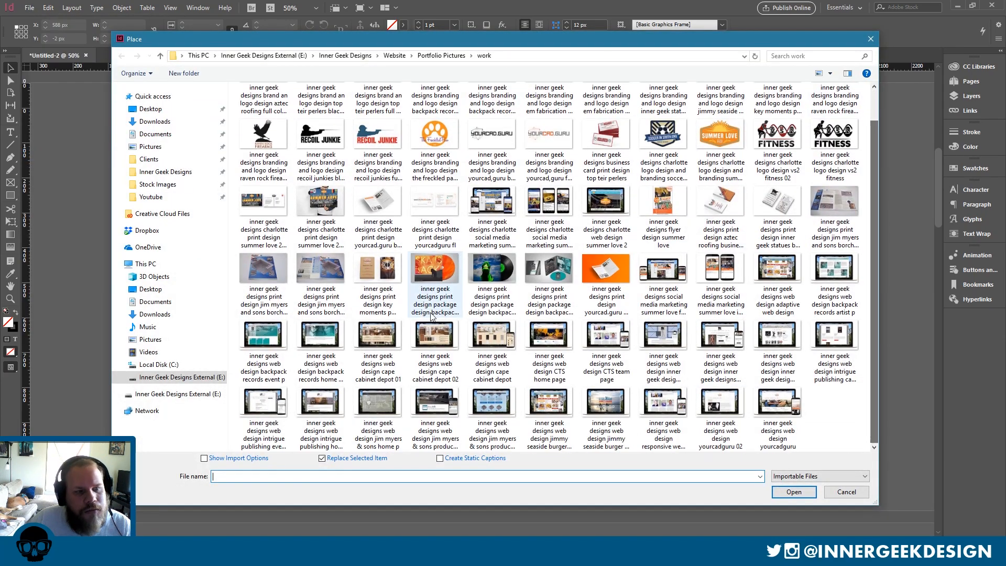
Place the Summer Love postcard image below the poster photo in the middle column, sized about 582 by 364 px, and check the preview.
click(251, 204)
double_click(250, 205)
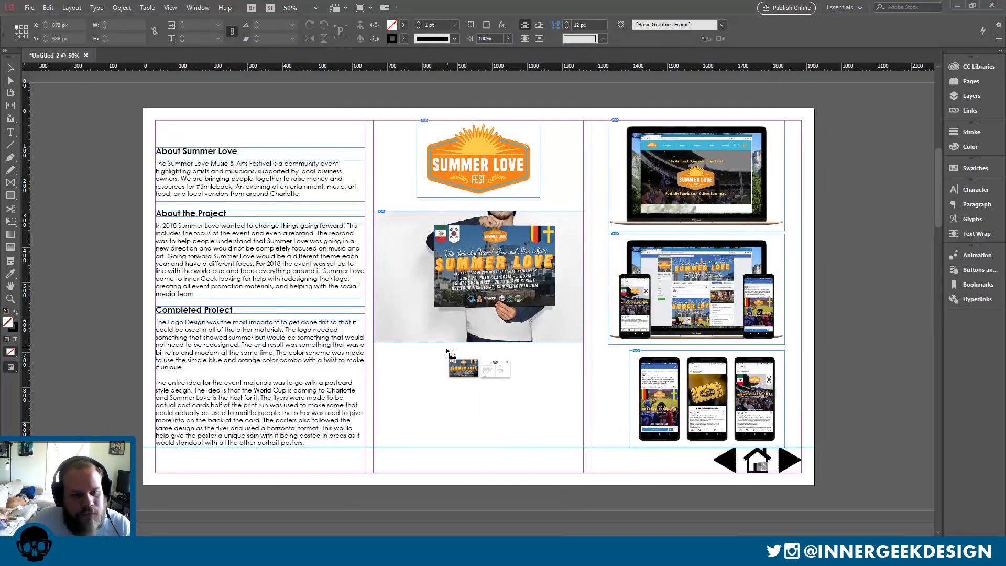
click(576, 400)
drag(584, 377, 461, 414)
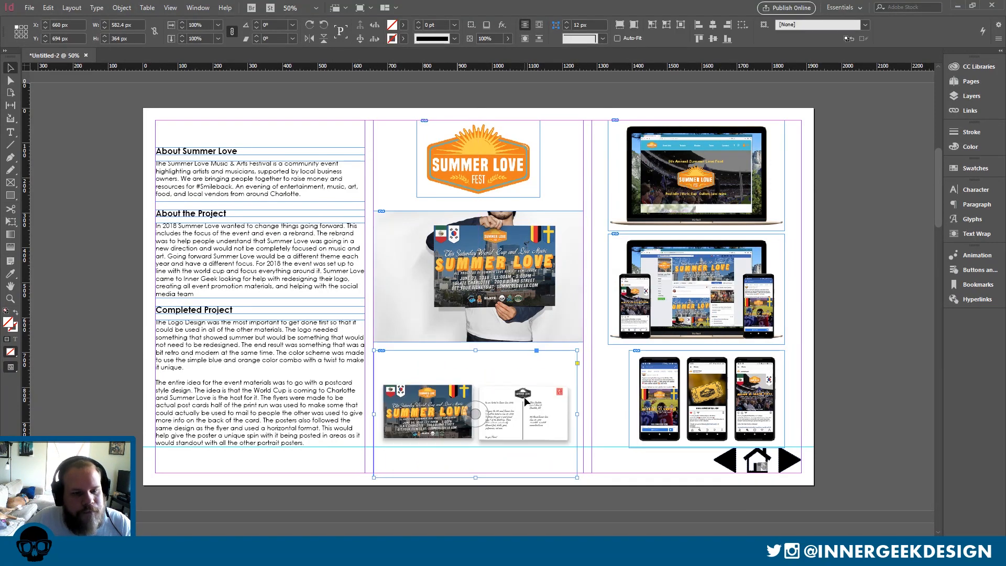
key(w)
click(579, 401)
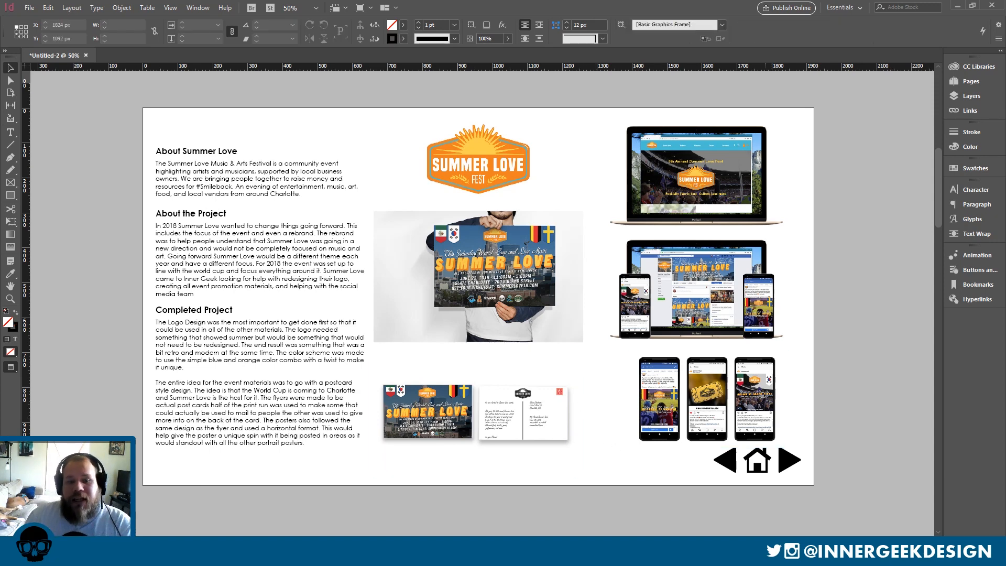
key(w)
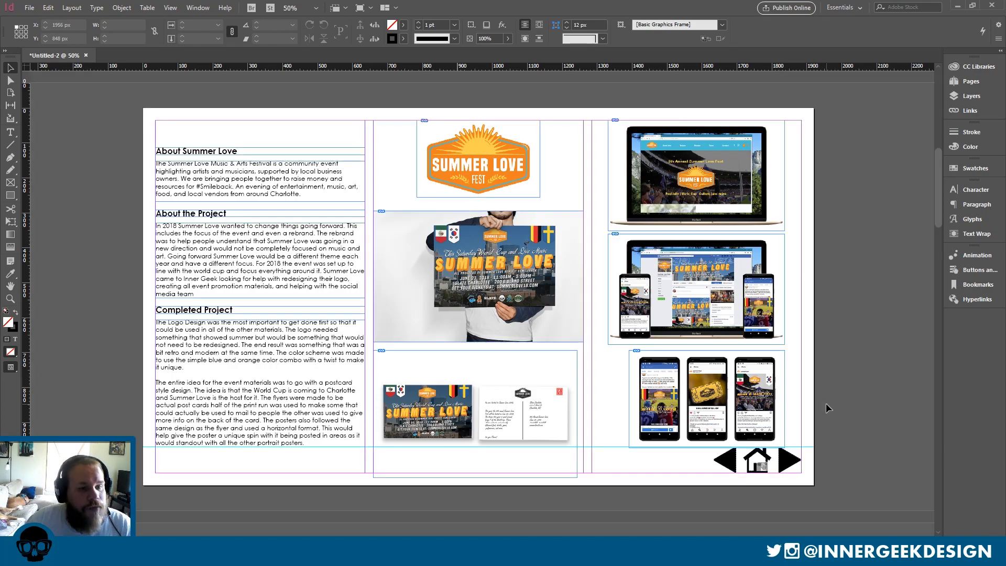
Copy all the text frames from the Summer Love page and paste them in place on the following blank page.
scroll(825, 404, down, 5)
scroll(824, 405, up, 5)
key(ctrl+minus)
scroll(814, 398, down, 5)
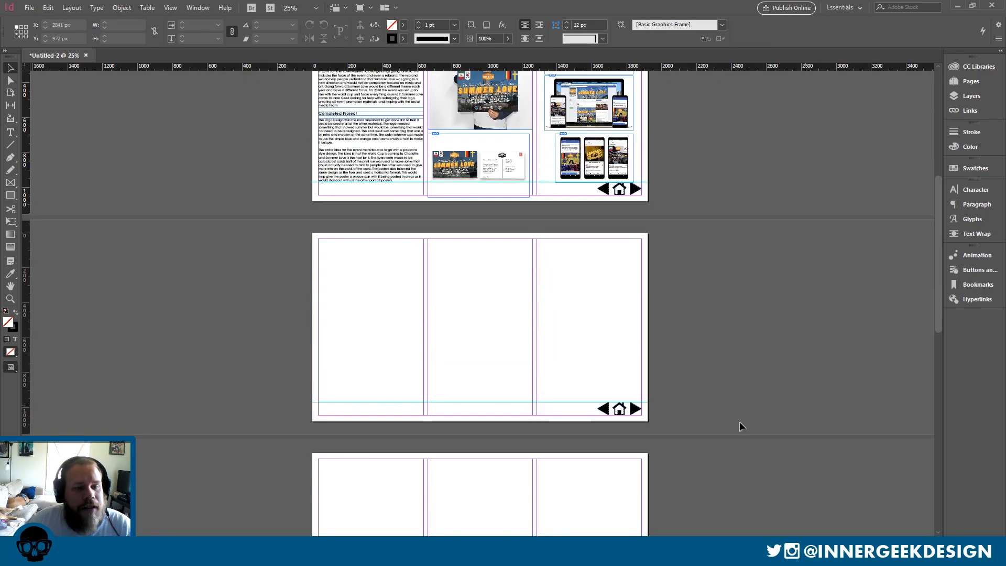
key(w)
key(w)
scroll(284, 182, up, 3)
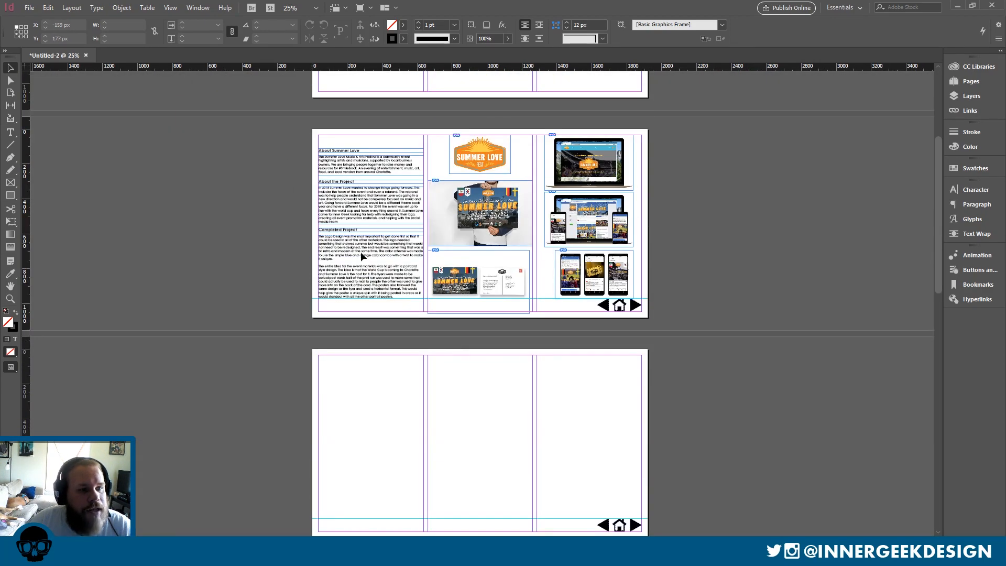
drag(382, 299, 381, 312)
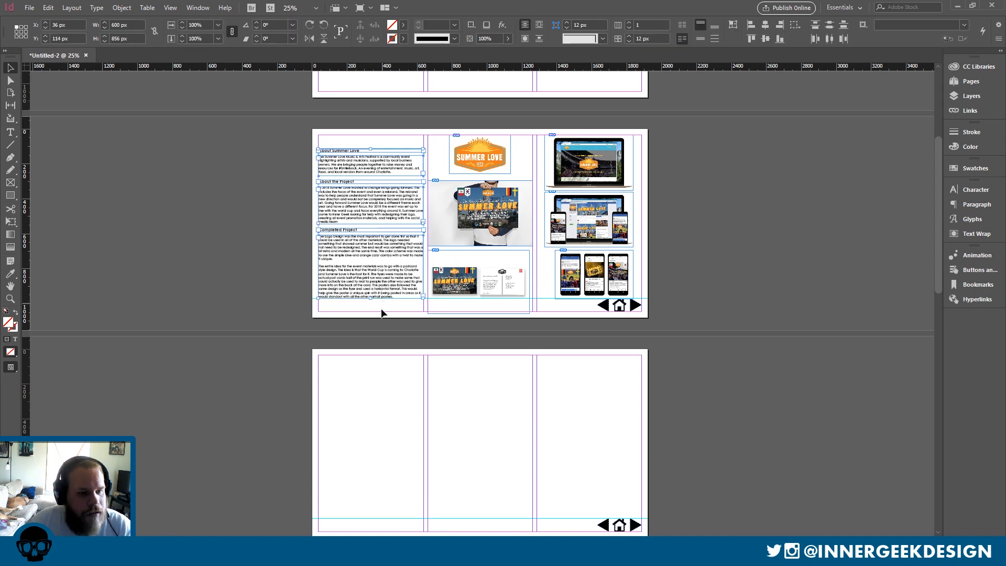
click(388, 440)
click(47, 7)
click(83, 104)
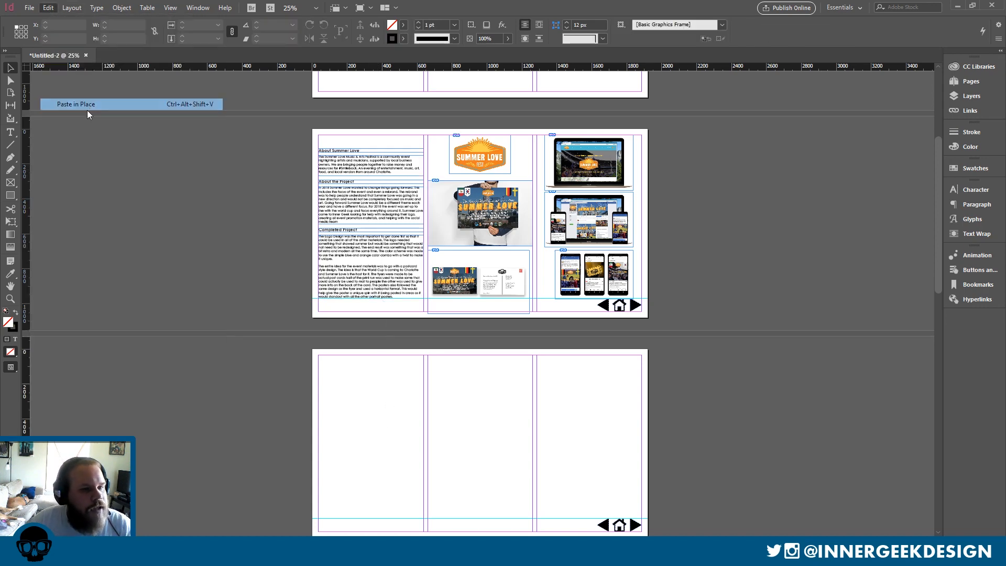
click(504, 414)
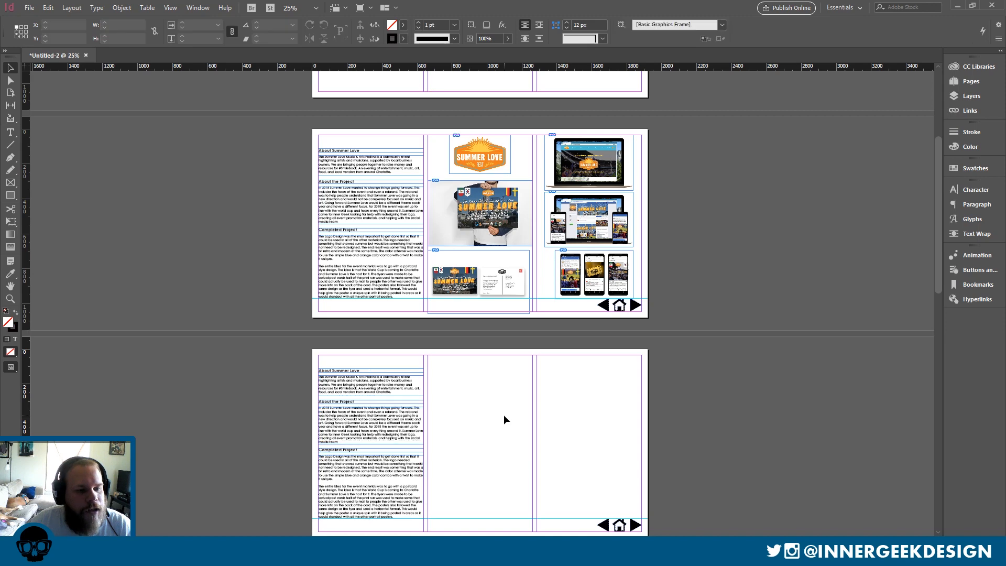
Place the orange "Ska Is Back" record package image at the top of the new page's middle column and enlarge it to nearly the column width.
scroll(504, 413, down, 5)
key(ctrl+equal)
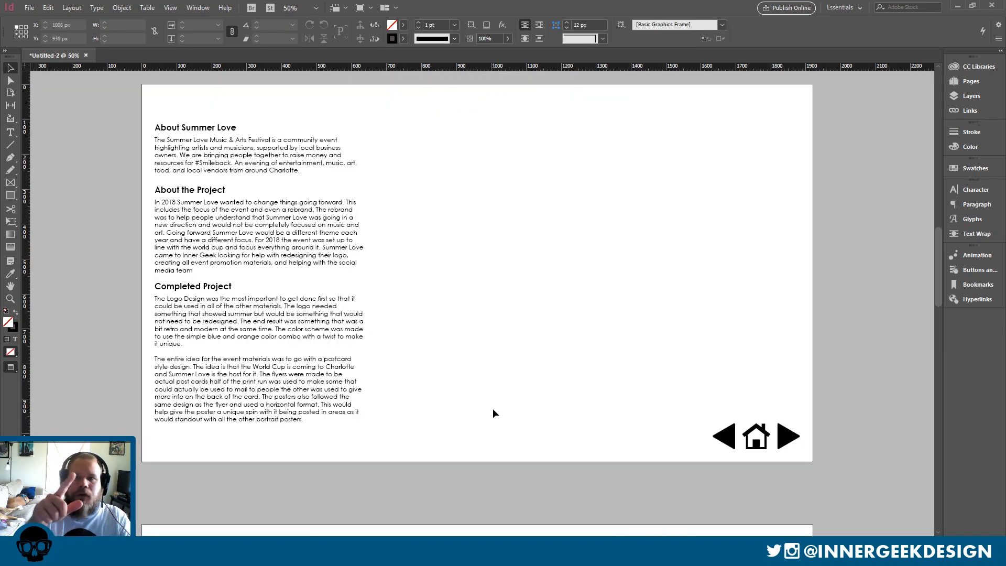
click(33, 8)
click(47, 152)
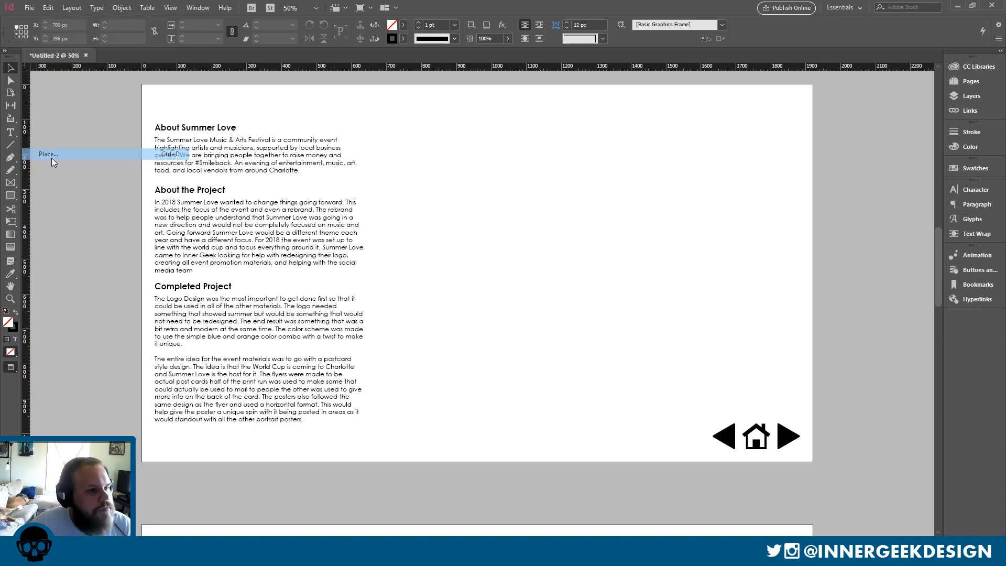
click(492, 251)
key(Return)
click(431, 274)
drag(492, 297, 443, 119)
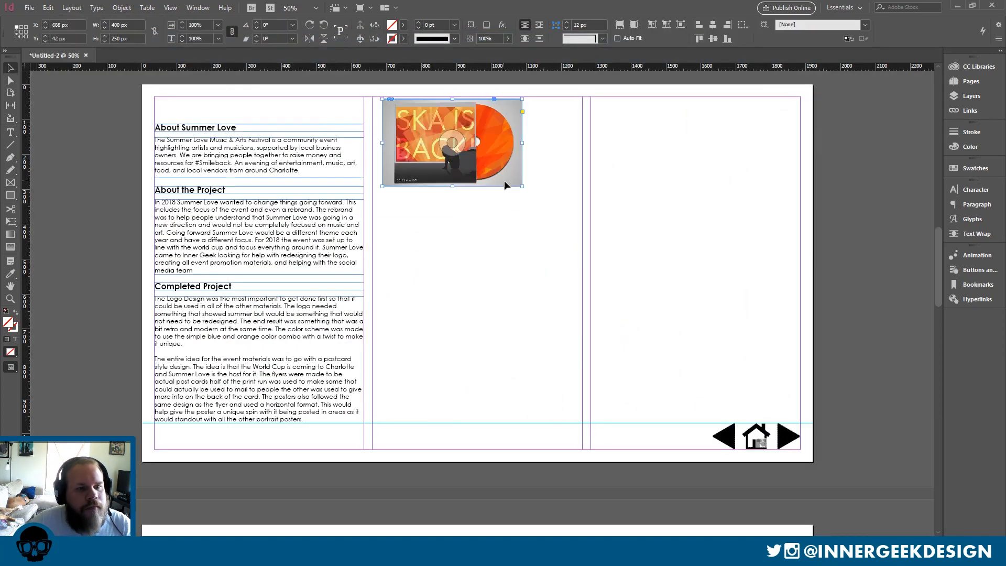
drag(580, 193, 580, 220)
Place the Green Horse vinyl package image lower in the middle column and enlarge it to the column width.
key(ctrl+d)
double_click(492, 304)
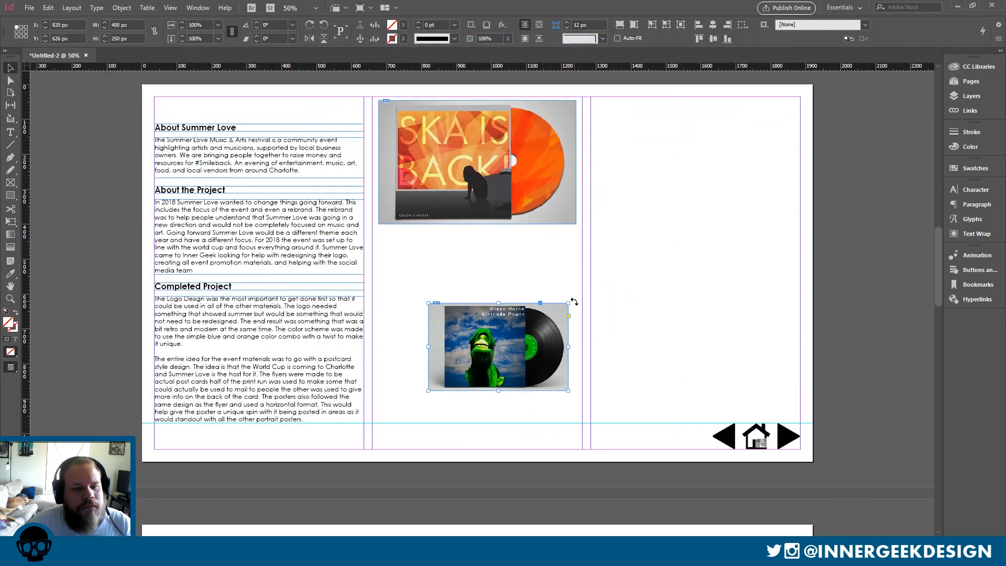
drag(573, 414, 582, 398)
Place the Backpack Records CD package image in the third column, sized about 608 by 380 px and centred vertically between the two record images.
click(45, 8)
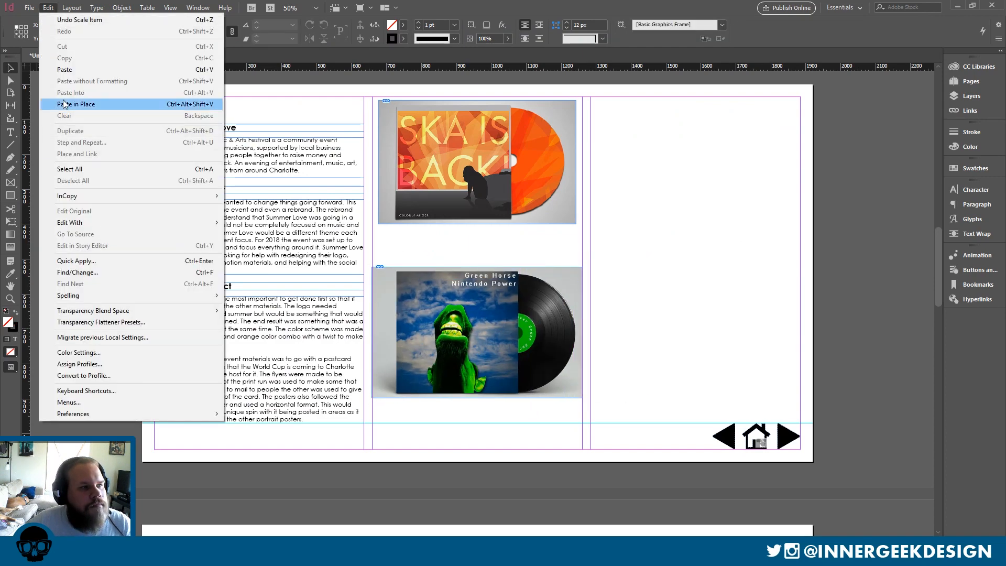
key(ctrl+d)
double_click(664, 371)
click(662, 245)
drag(661, 245, 600, 201)
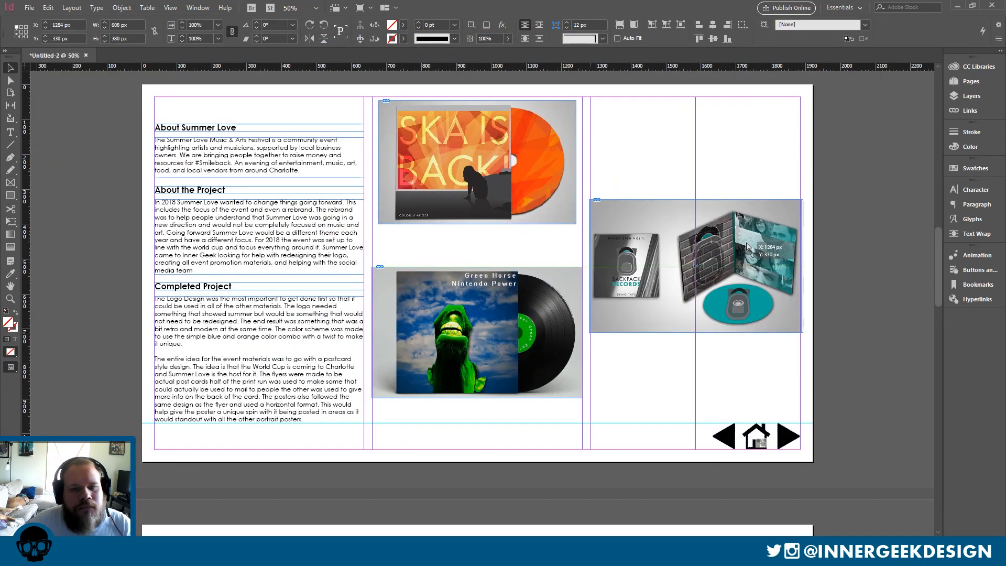
click(843, 279)
Place the first Cape Cabinet Depot laptop image at the top of the next page's middle column, about 576 by 360 px.
key(ctrl+minus)
scroll(425, 288, down, 5)
click(30, 8)
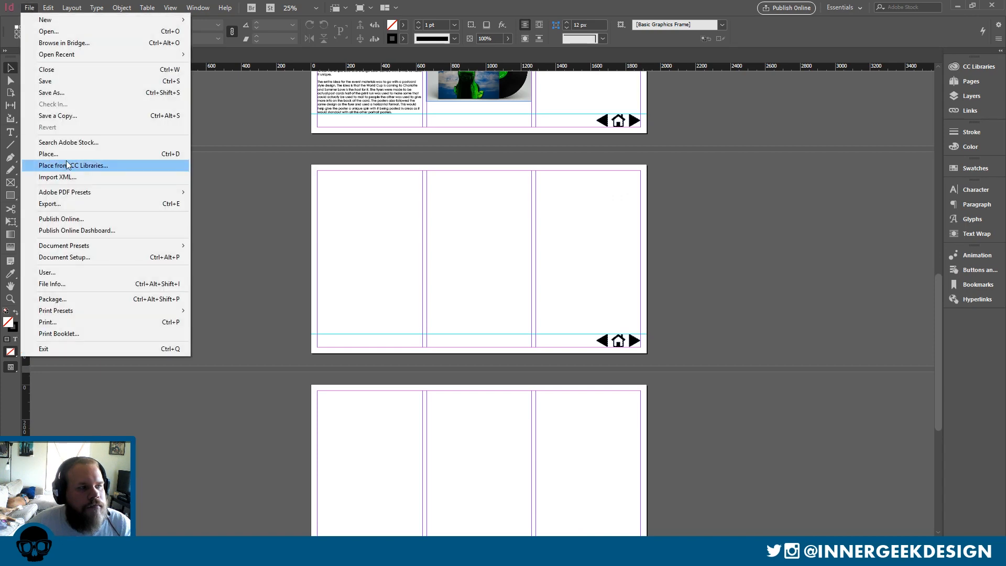
click(63, 166)
scroll(606, 325, down, 1)
double_click(378, 338)
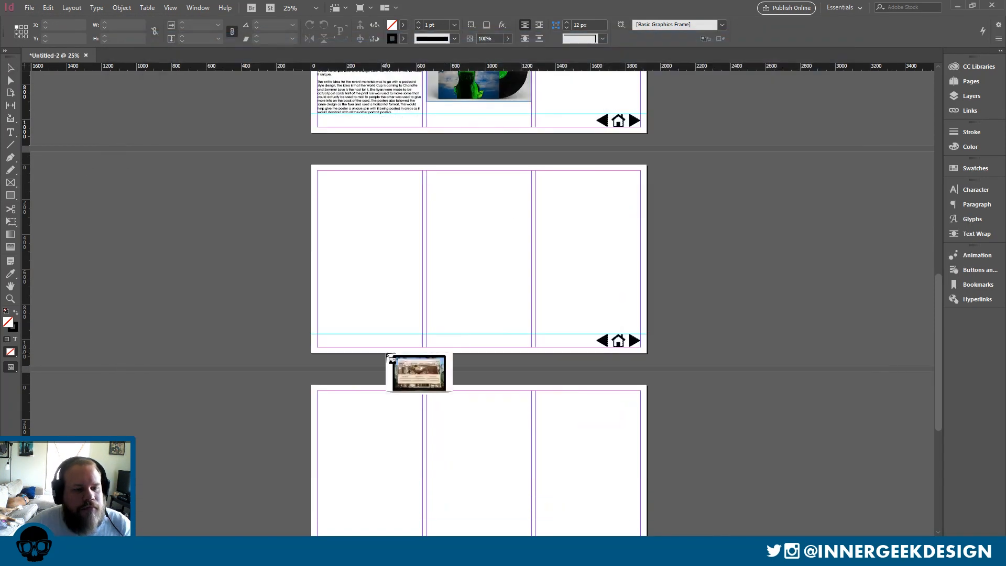
drag(444, 214, 517, 260)
key(ctrl+equal)
drag(483, 209, 487, 201)
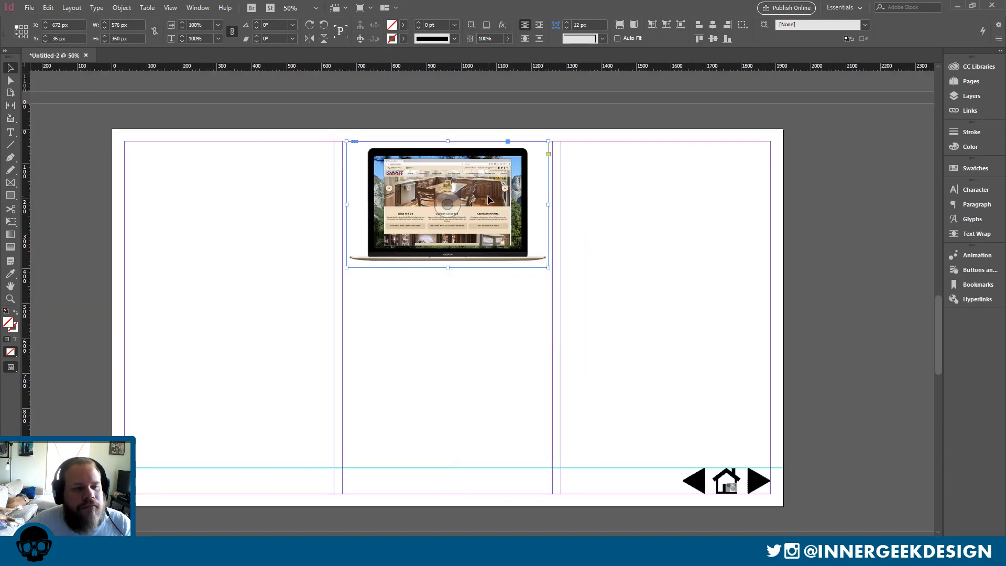
Place the Cape Cabinet Depot 02 laptop image at the same width and move it to the lower end of the middle column.
click(29, 7)
click(63, 153)
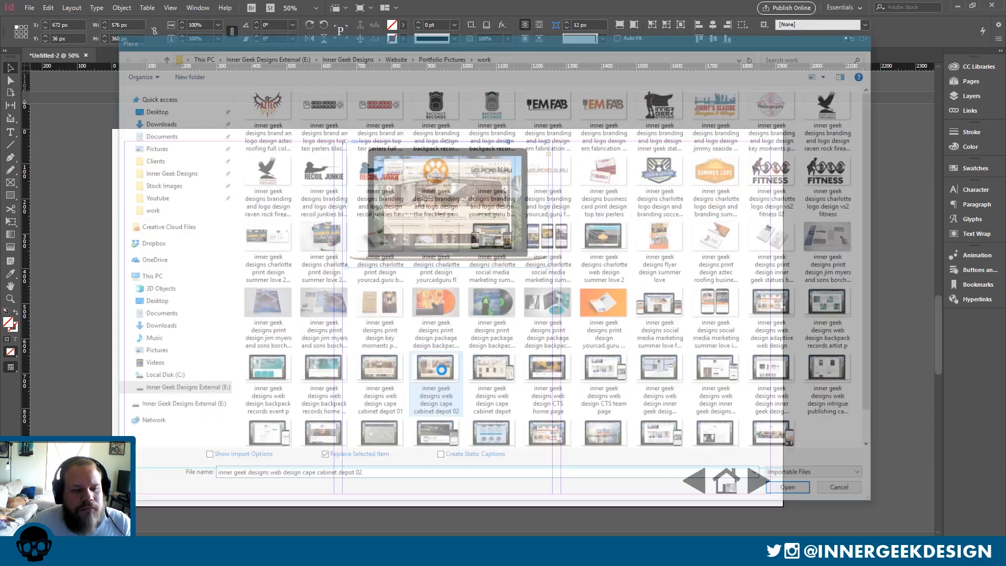
double_click(440, 361)
drag(347, 278, 549, 401)
drag(528, 376, 528, 439)
click(293, 227)
Place the Cape Cabinet Depot laptop-and-phone image in the third column, about 582 by 364 px, and centre it vertically between the other two.
click(30, 7)
click(63, 153)
double_click(492, 382)
drag(575, 343, 758, 217)
drag(733, 258, 726, 294)
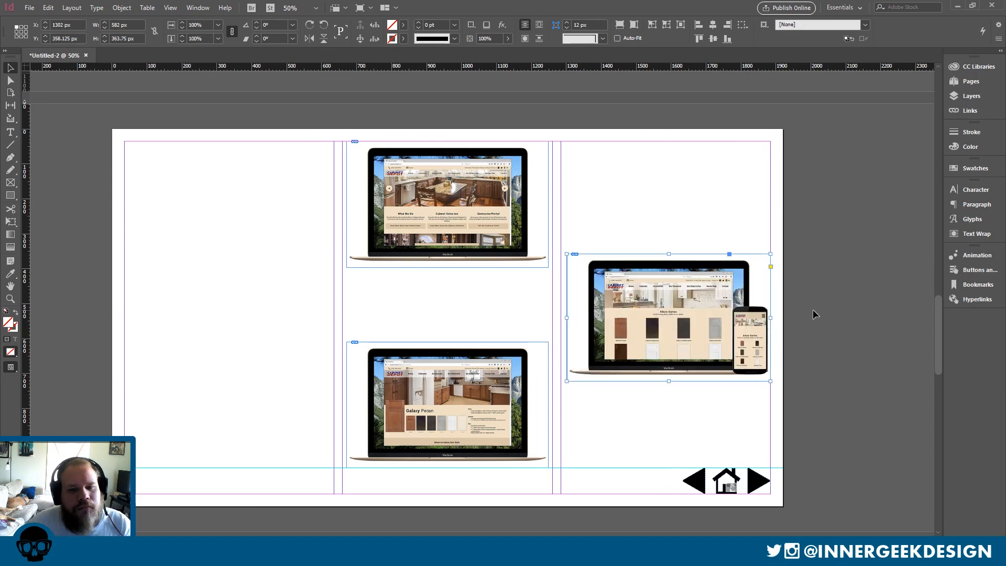
click(807, 309)
Place the black Top Tier Perlers logo in the middle column of the page following the cabinet depot page.
key(w)
scroll(806, 309, down, 10)
key(ctrl+minus)
key(w)
scroll(758, 272, up, 5)
key(ctrl+equal)
click(29, 8)
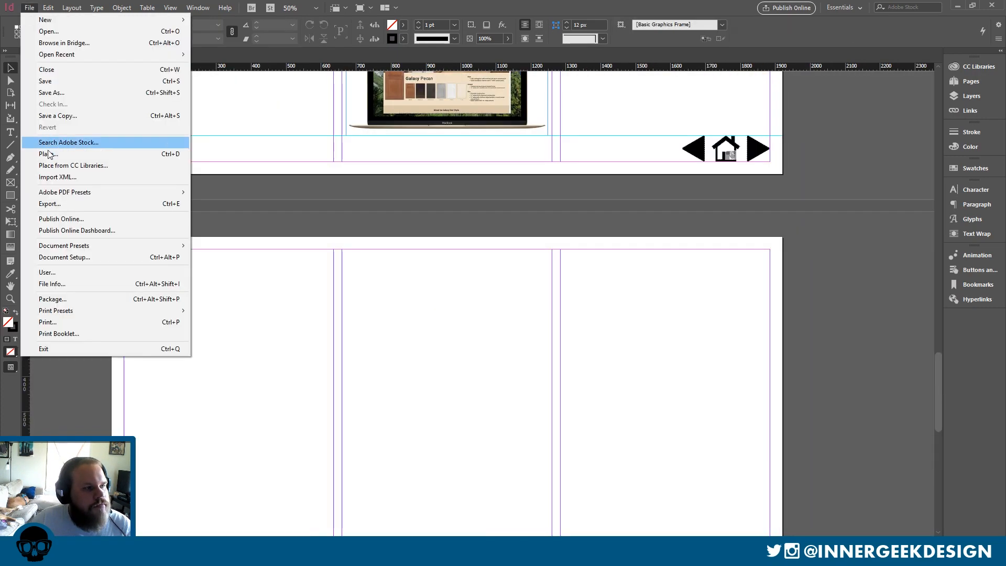
click(63, 152)
double_click(326, 104)
click(393, 330)
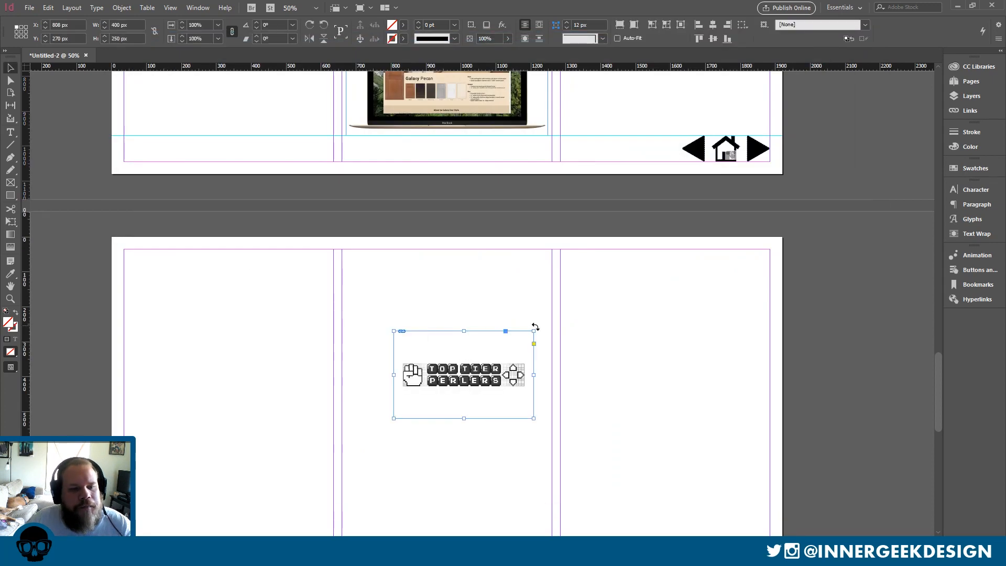
Enlarge the black Top Tier Perlers logo to nearly the column width and position it at the top of the middle column.
drag(534, 329, 568, 309)
drag(534, 336, 501, 283)
scroll(500, 282, down, 3)
drag(359, 211, 339, 230)
drag(530, 207, 546, 208)
Place the red Top Tier Perlers logo at matching width in the lower part of the middle column and check the page in preview.
click(29, 7)
click(63, 152)
double_click(380, 103)
key(ctrl+z)
click(423, 341)
drag(481, 357, 404, 261)
drag(483, 335, 549, 375)
drag(528, 331, 527, 377)
click(190, 106)
key(w)
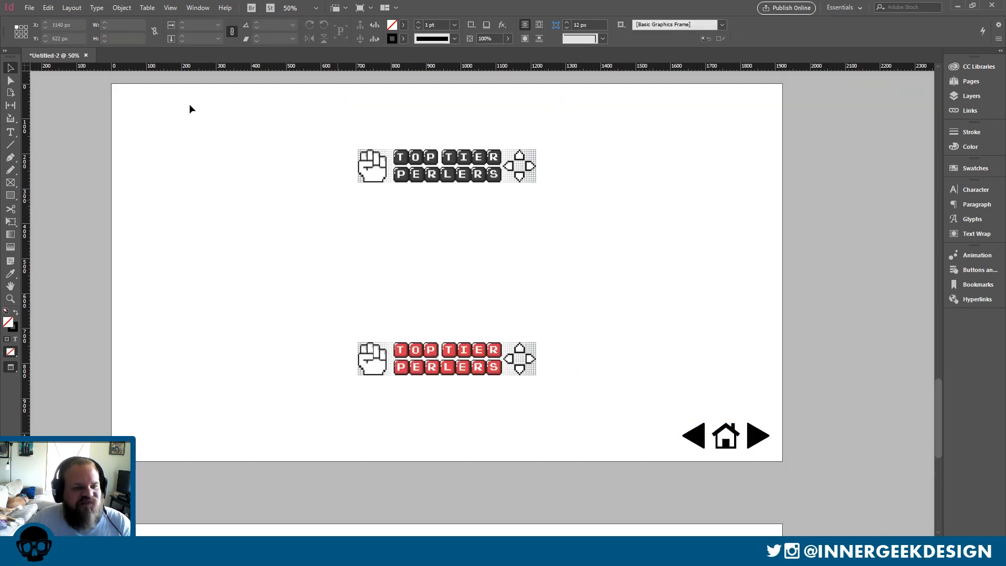
key(w)
Place the Top Tier Perlers business card image in the third column, enlarge it to the column width and centre it vertically.
click(29, 8)
click(61, 154)
double_click(606, 236)
click(609, 231)
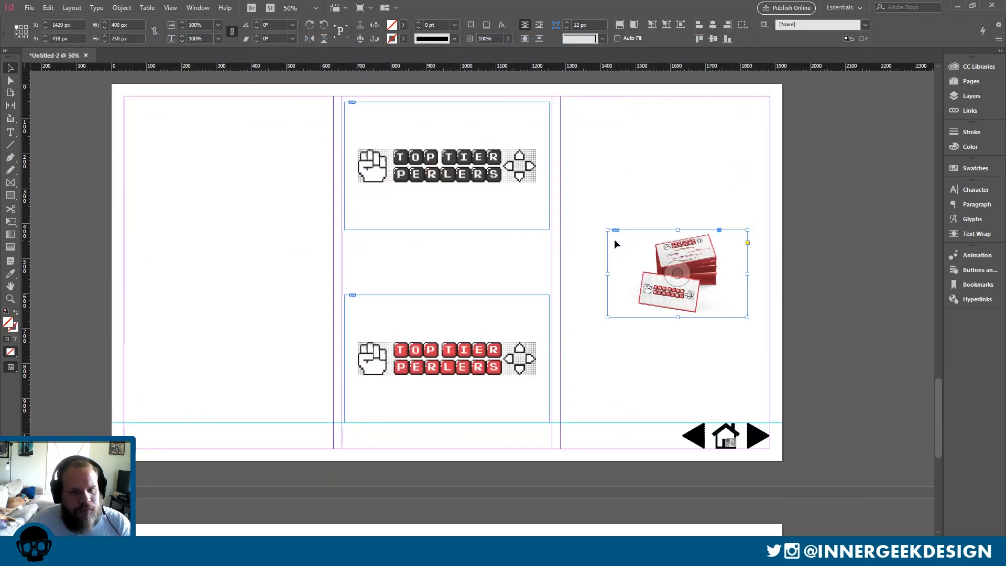
drag(607, 229, 543, 180)
drag(703, 260, 730, 268)
click(822, 270)
key(w)
key(w)
Copy the text frames from the record packaging page and paste them in place on the cabinet depot and Top Tier Perlers pages.
scroll(822, 270, up, 15)
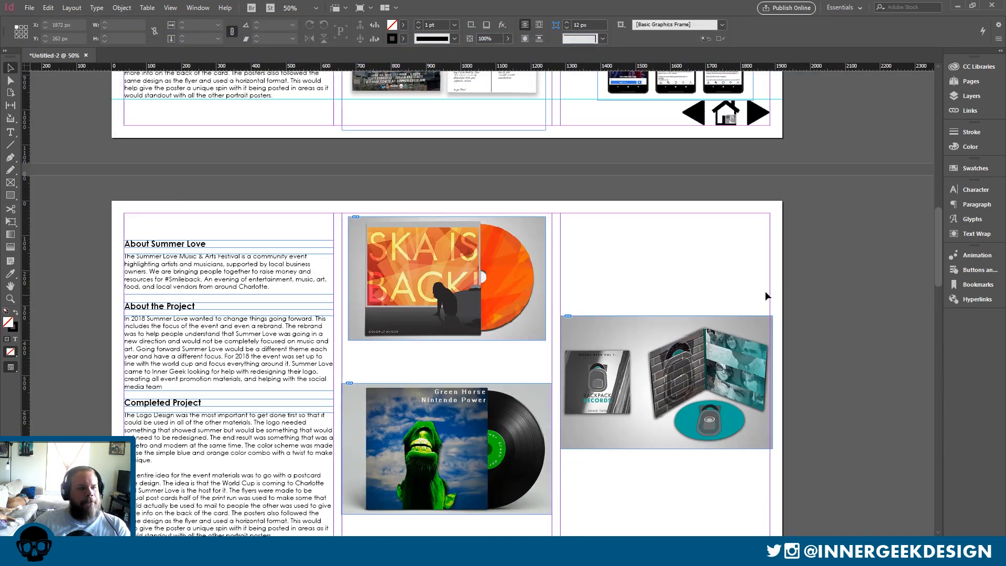
scroll(765, 291, down, 3)
key(ctrl+minus)
drag(255, 162, 348, 340)
key(Delete)
scroll(341, 273, down, 7)
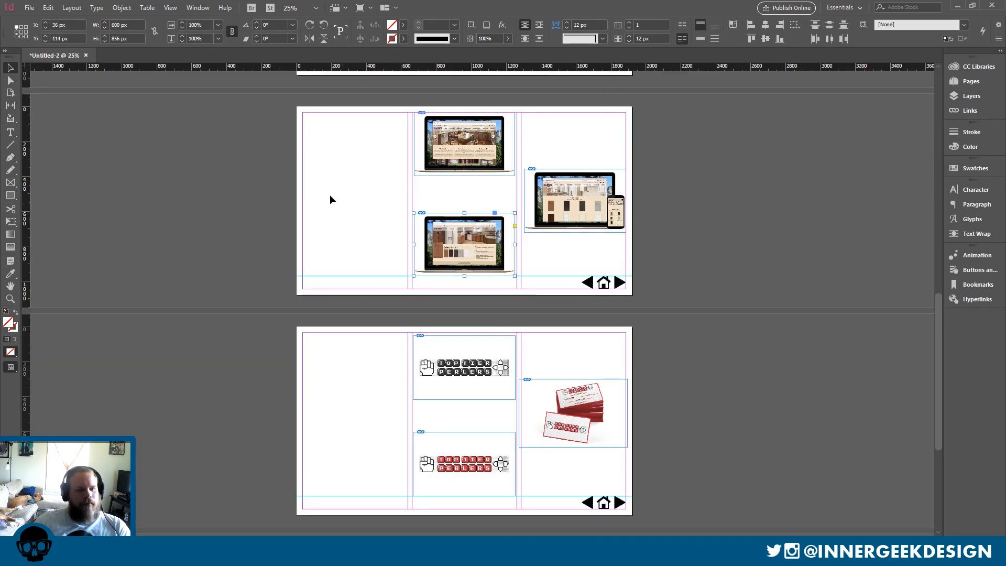
scroll(235, 210, down, 3)
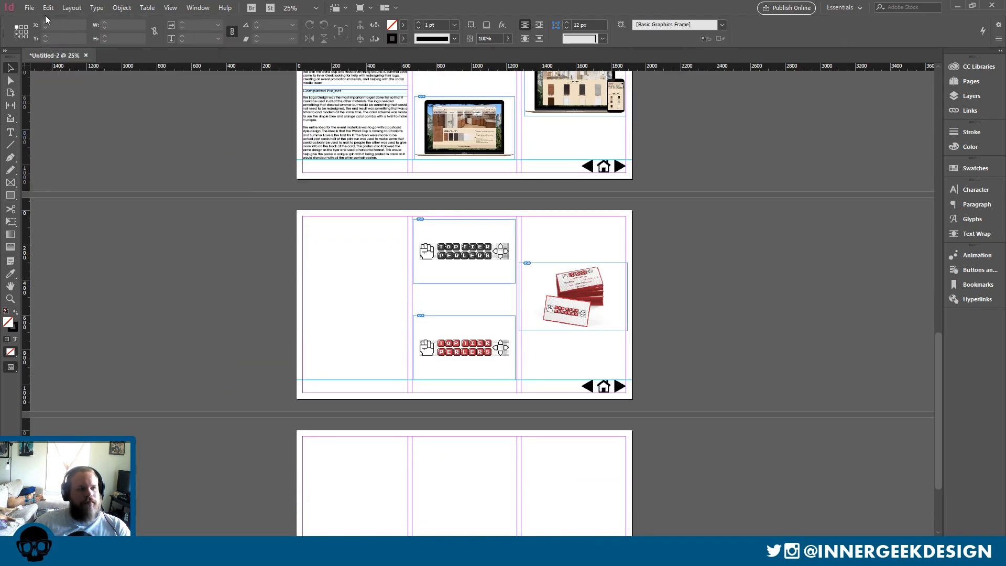
click(47, 7)
click(92, 103)
Review the text and image layout of all the project pages, using the preview without guides and frame edges.
scroll(167, 244, down, 3)
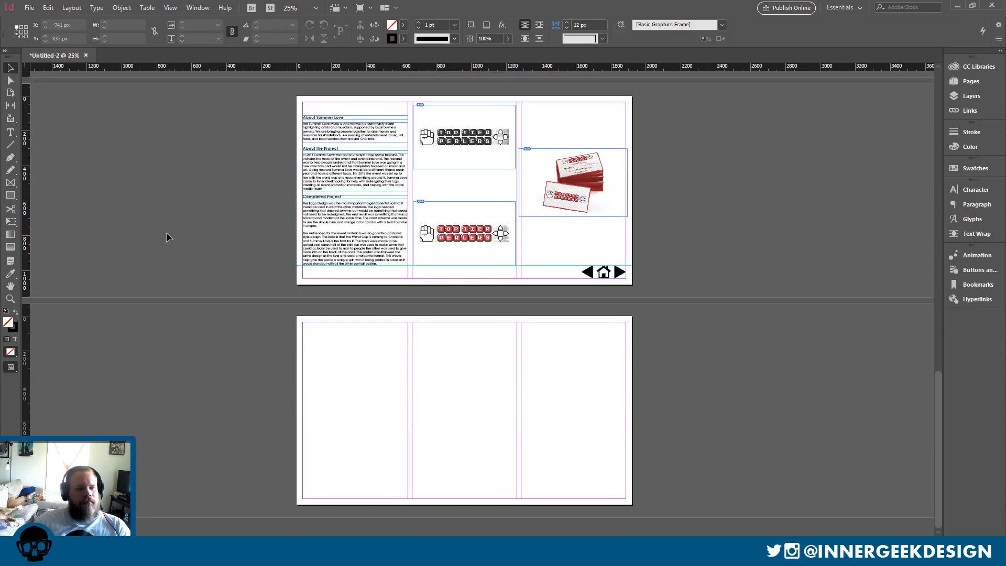
scroll(166, 232, up, 8)
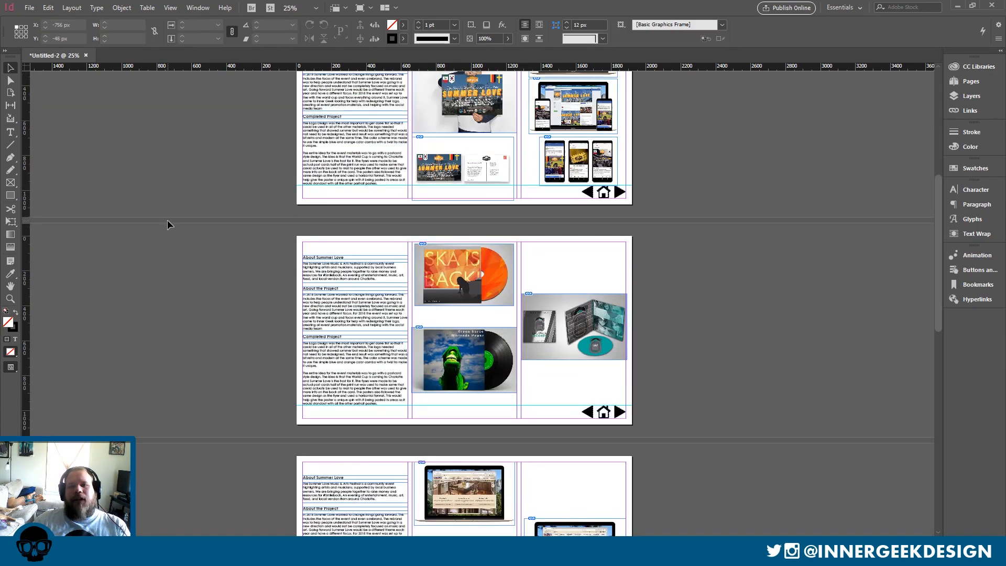
scroll(303, 390, up, 3)
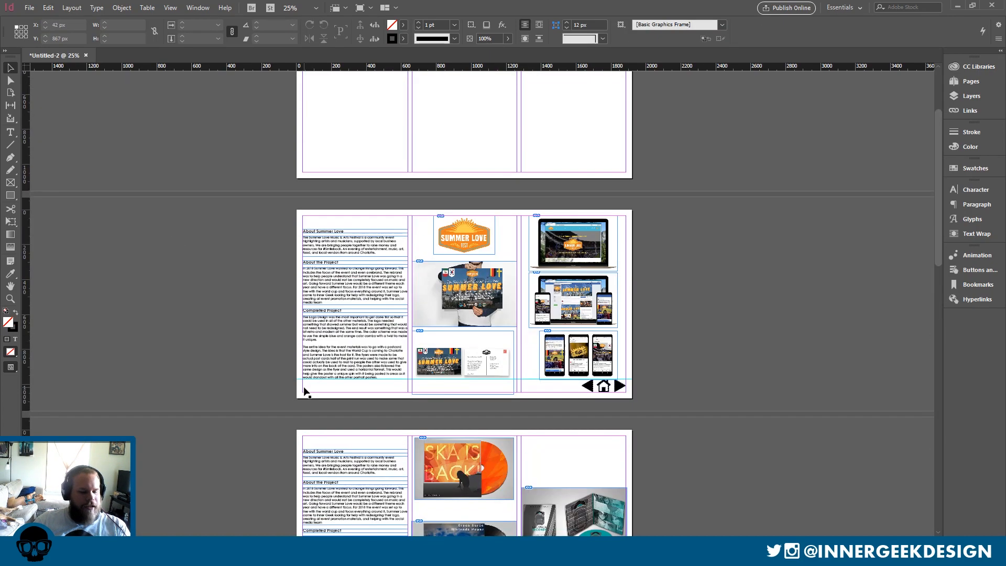
key(w)
scroll(299, 397, down, 1)
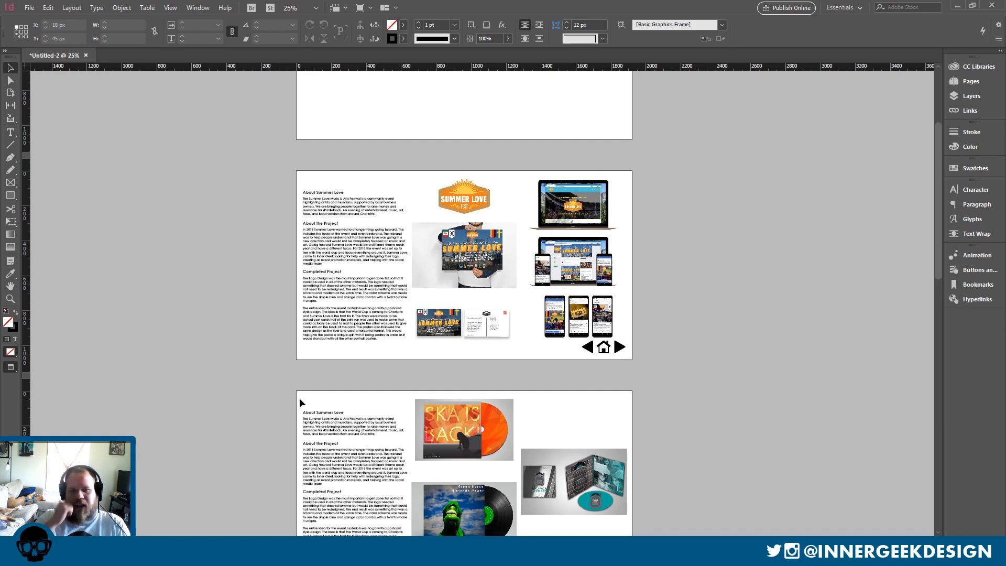
scroll(552, 341, down, 9)
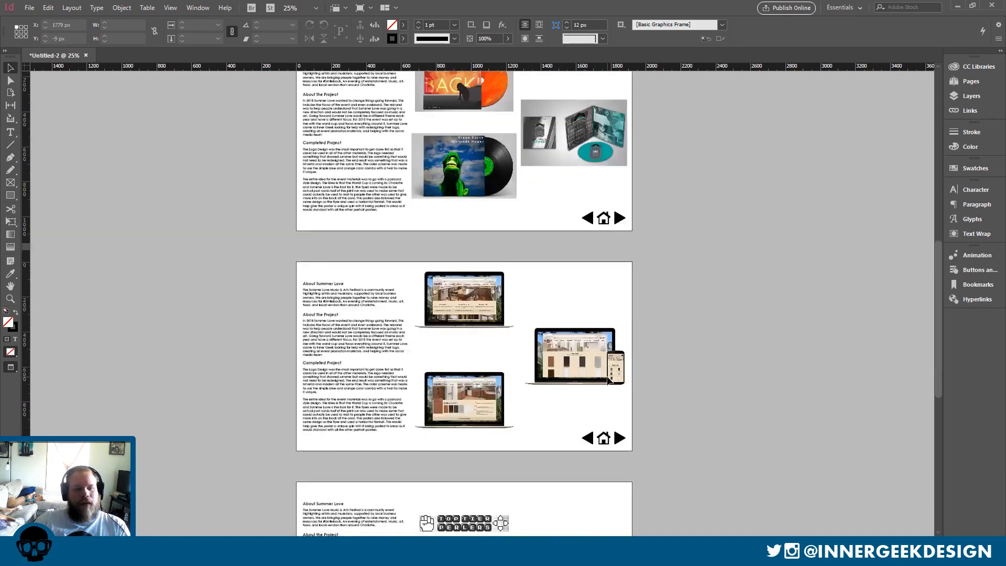
scroll(607, 377, down, 1)
scroll(605, 374, down, 5)
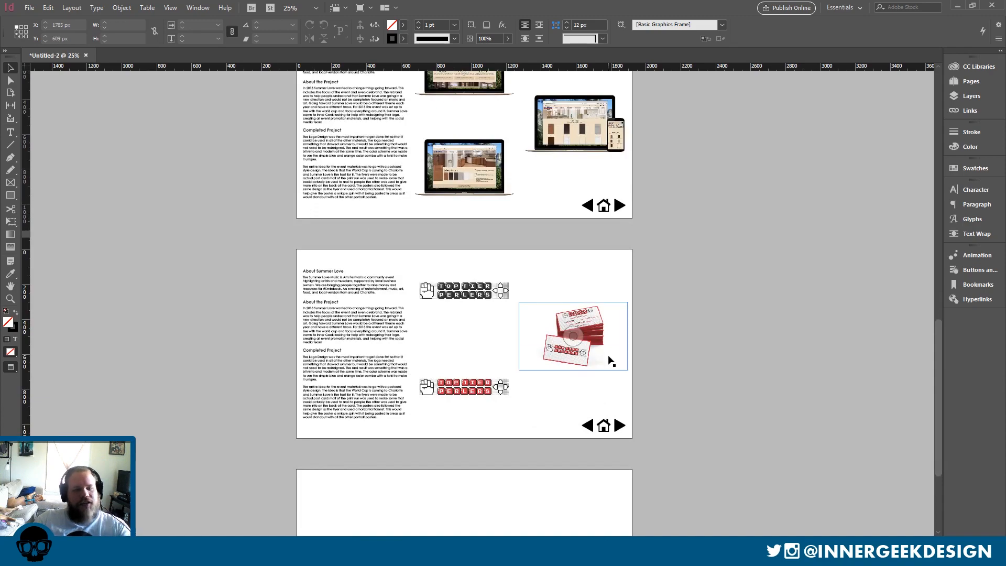
key(ctrl+equal)
scroll(581, 361, up, 7)
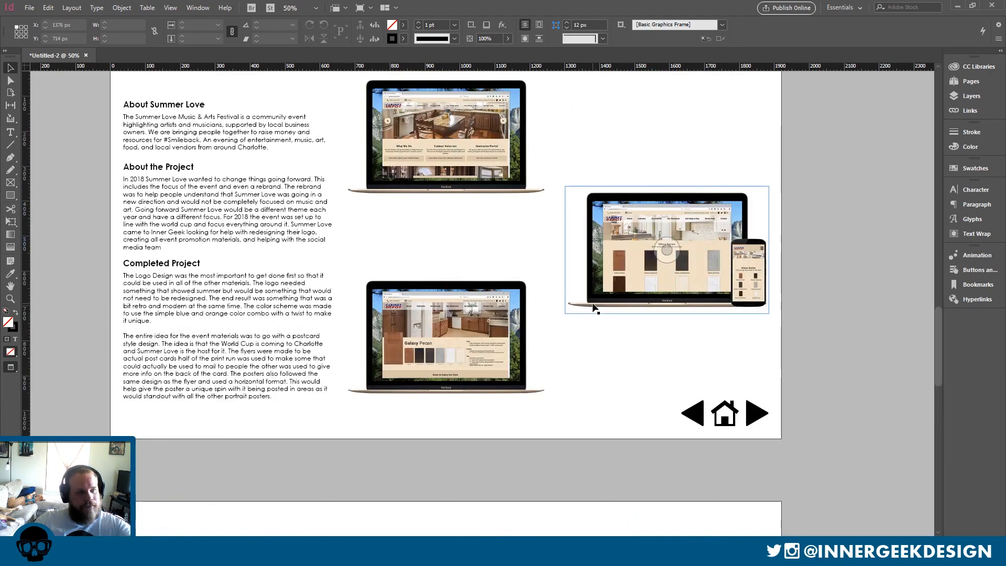
scroll(593, 314, up, 3)
scroll(594, 308, up, 6)
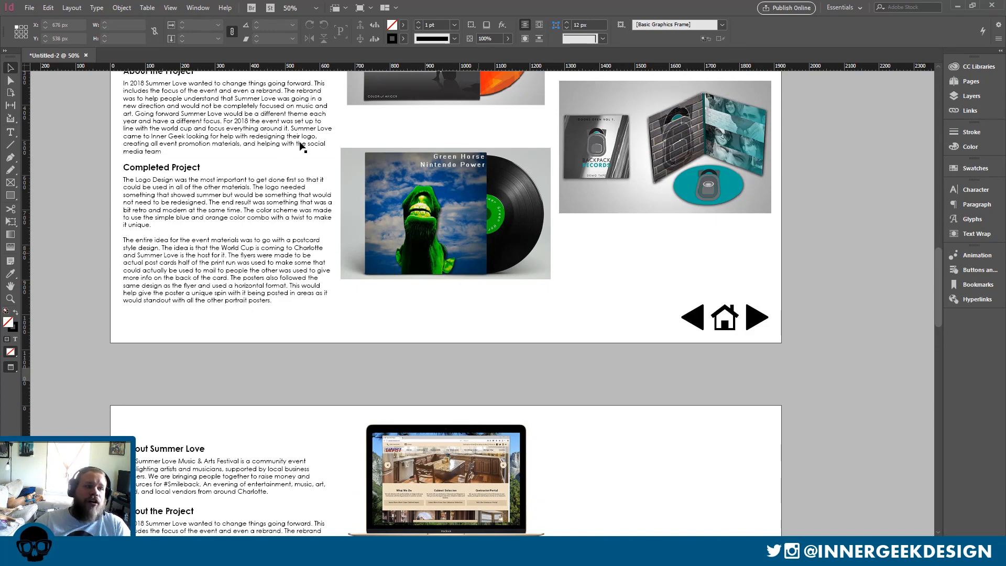
Review the project pages back to the empty first page and show the guides and frame edges again.
scroll(264, 273, up, 9)
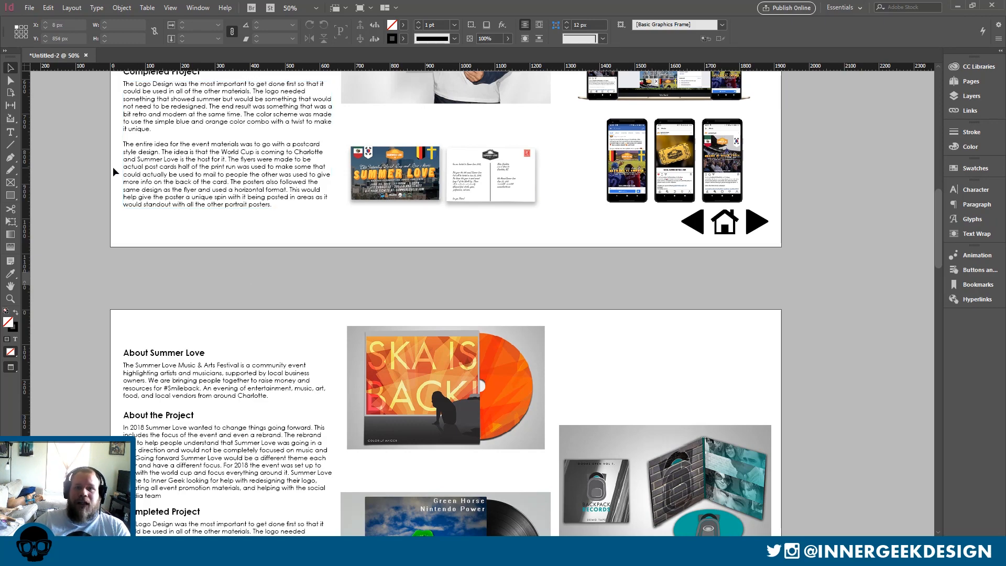
scroll(144, 244, up, 6)
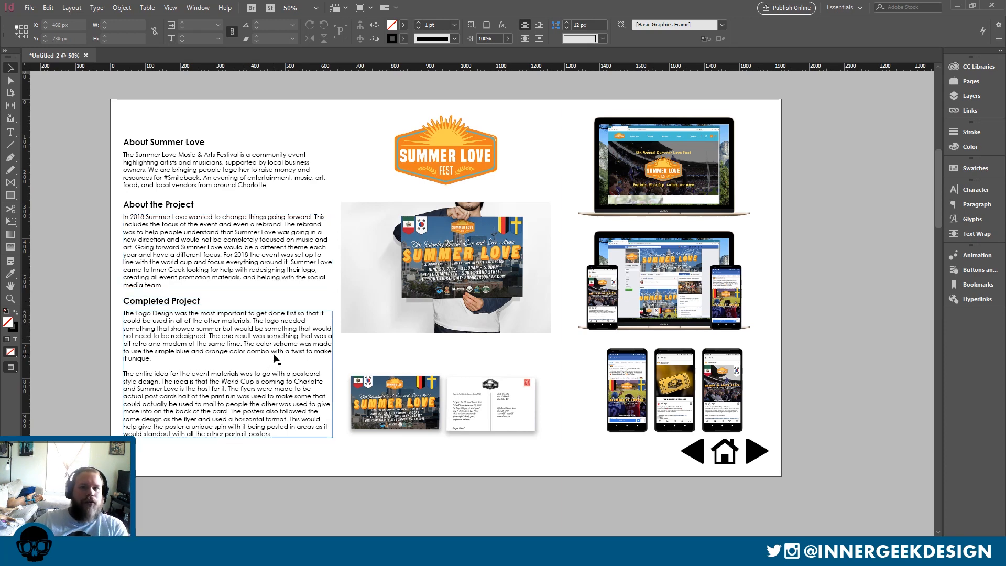
scroll(286, 339, up, 8)
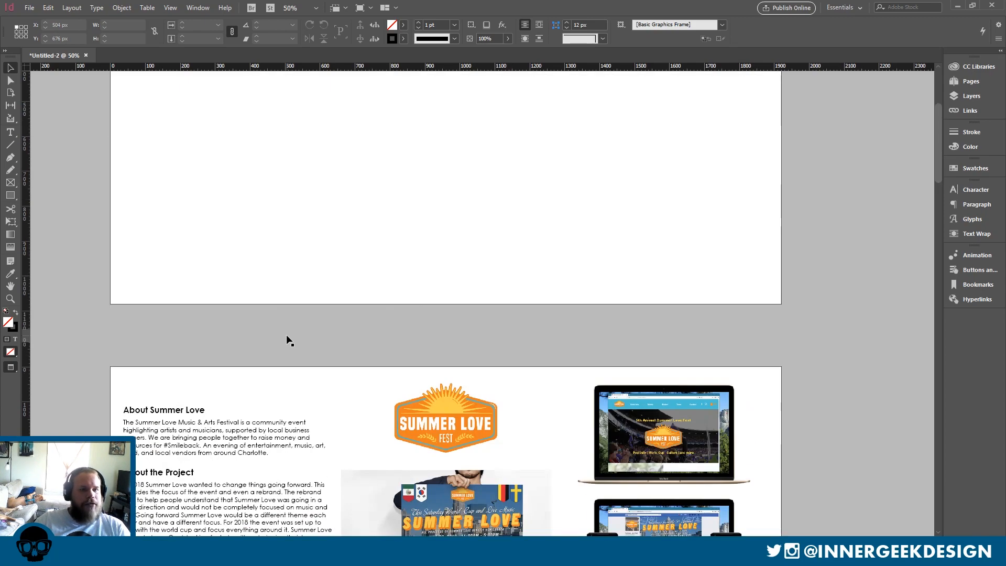
scroll(299, 278, down, 3)
key(ctrl+minus)
key(w)
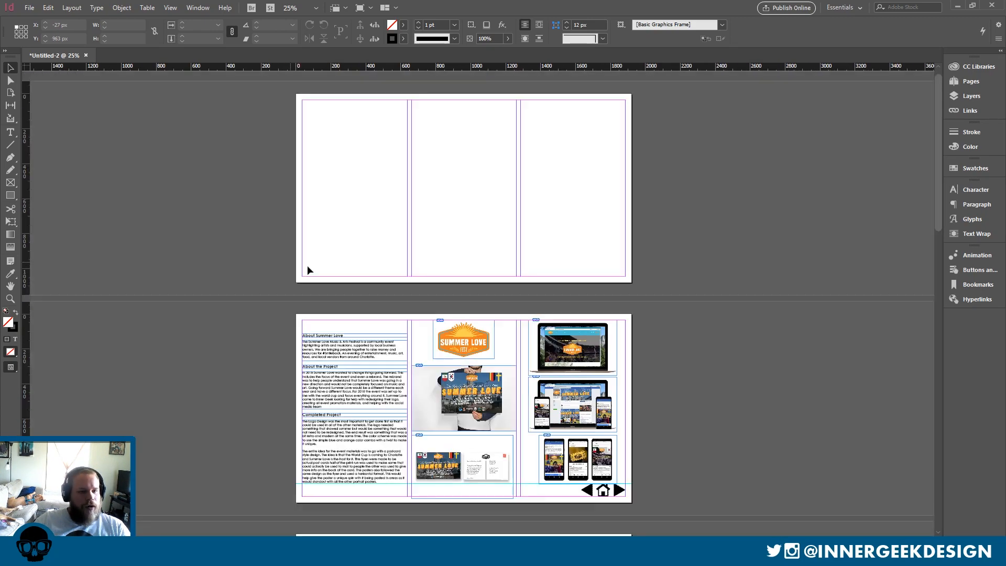
scroll(531, 229, down, 5)
scroll(531, 229, up, 4)
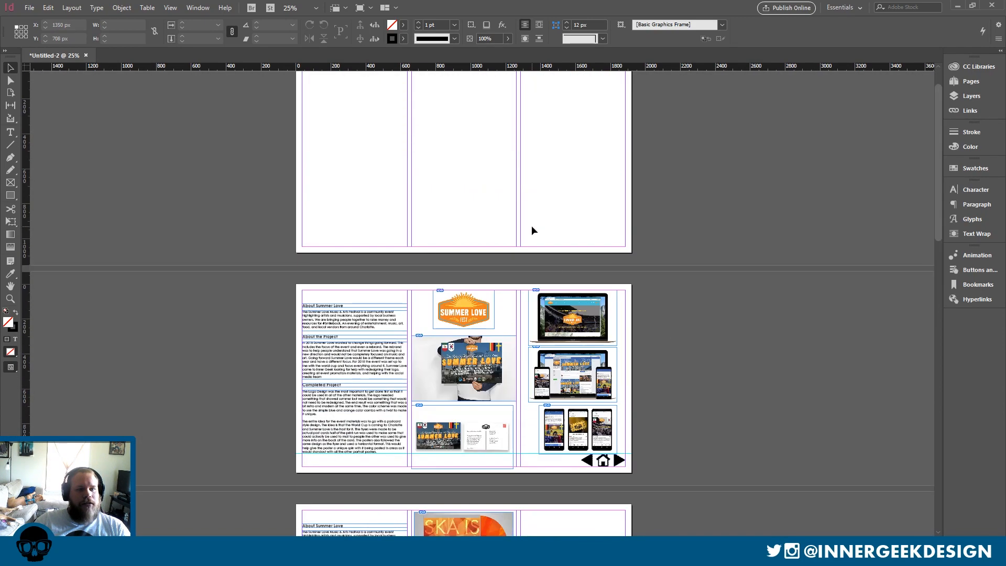
scroll(532, 229, down, 1)
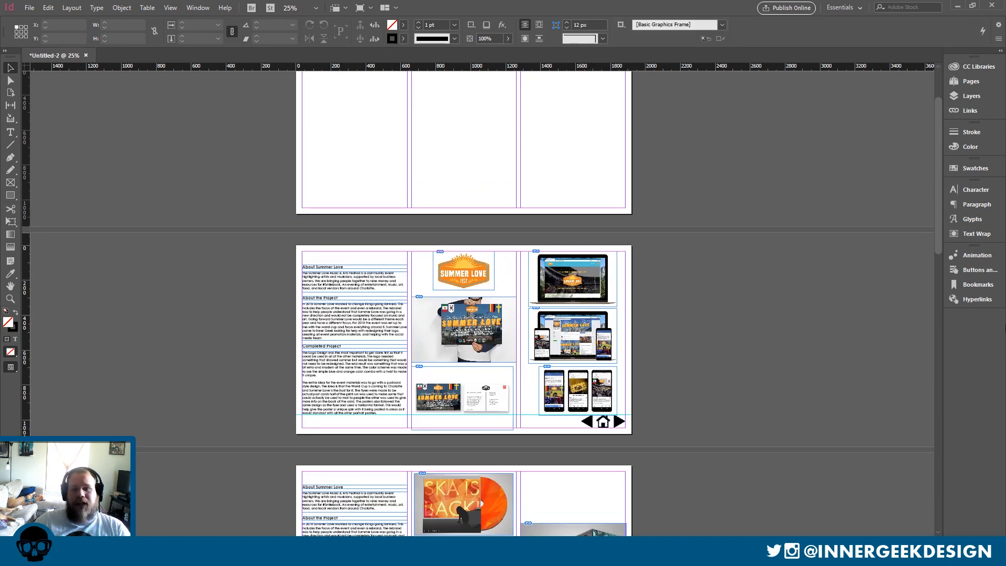
Add a bookmark named Summer for the Summer Love project on page 2.
click(971, 81)
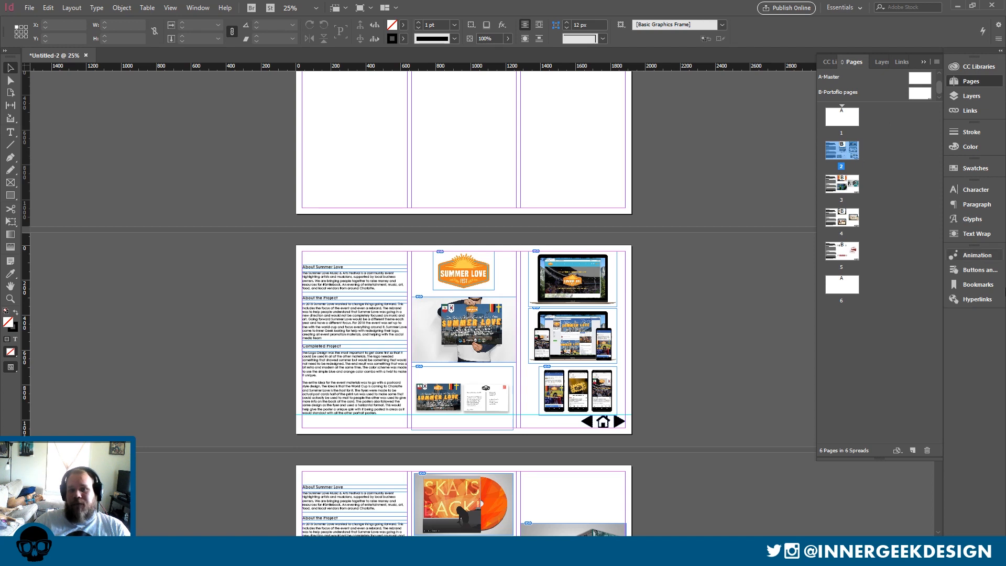
click(978, 284)
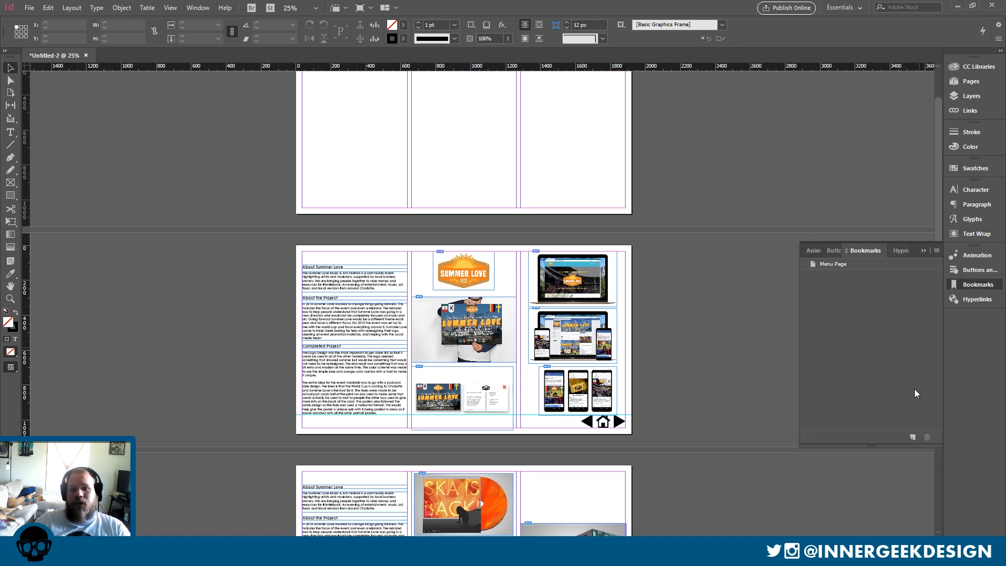
click(913, 438)
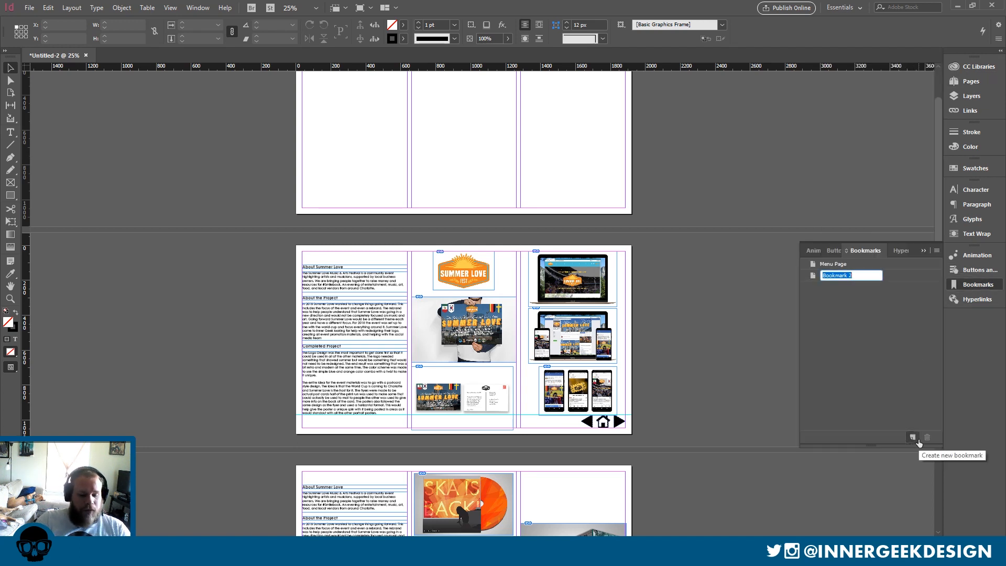
text(Summer)
key(Return)
Add a bookmark named Backpack for the record packaging project on page 3.
scroll(750, 372, down, 5)
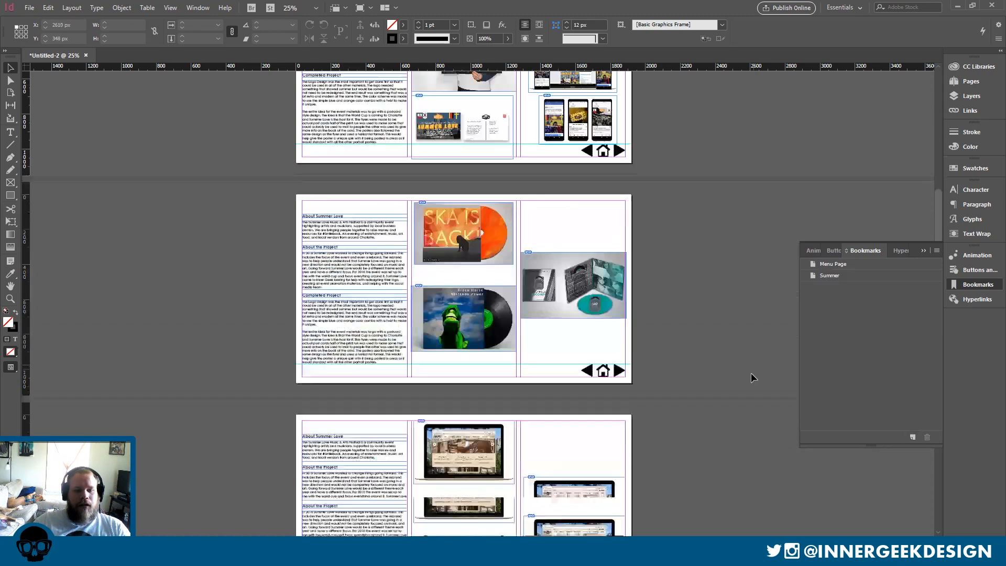
click(957, 83)
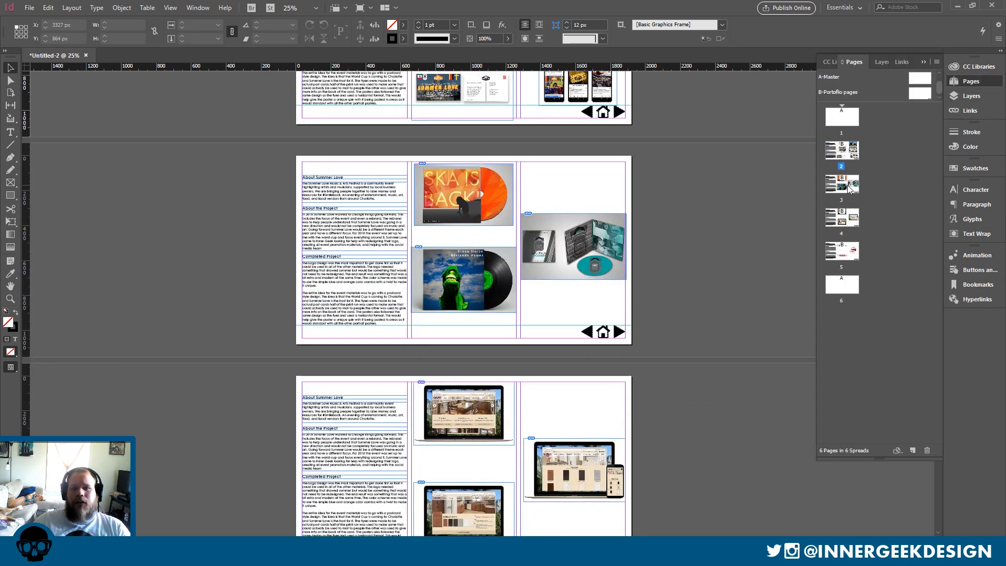
click(843, 184)
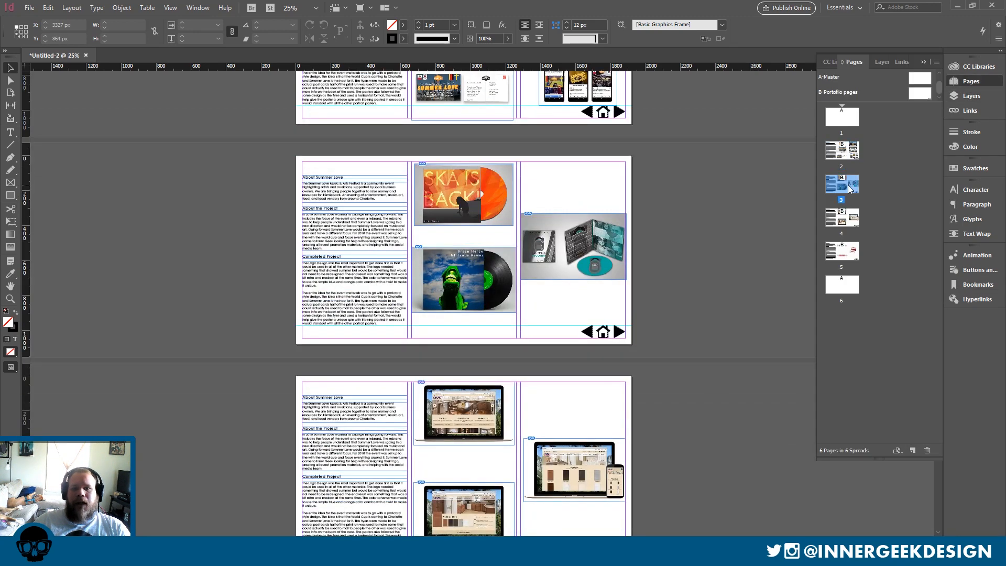
click(979, 273)
click(976, 284)
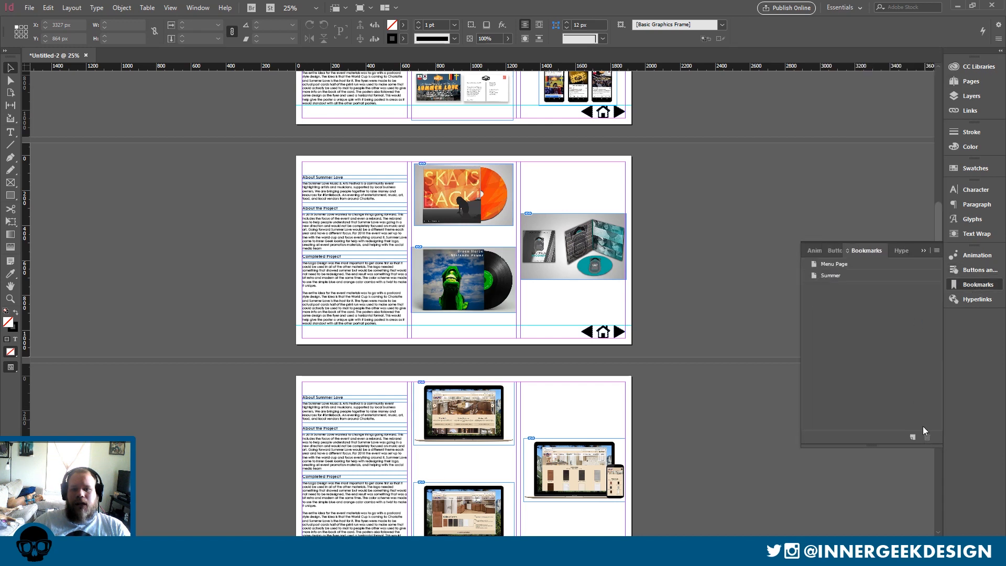
click(914, 441)
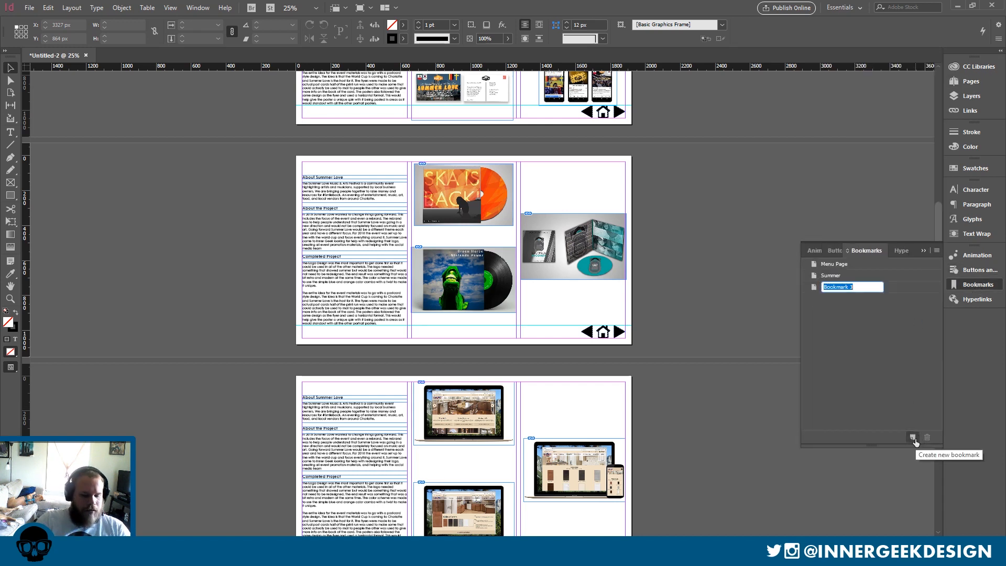
text(Backpack)
key(Return)
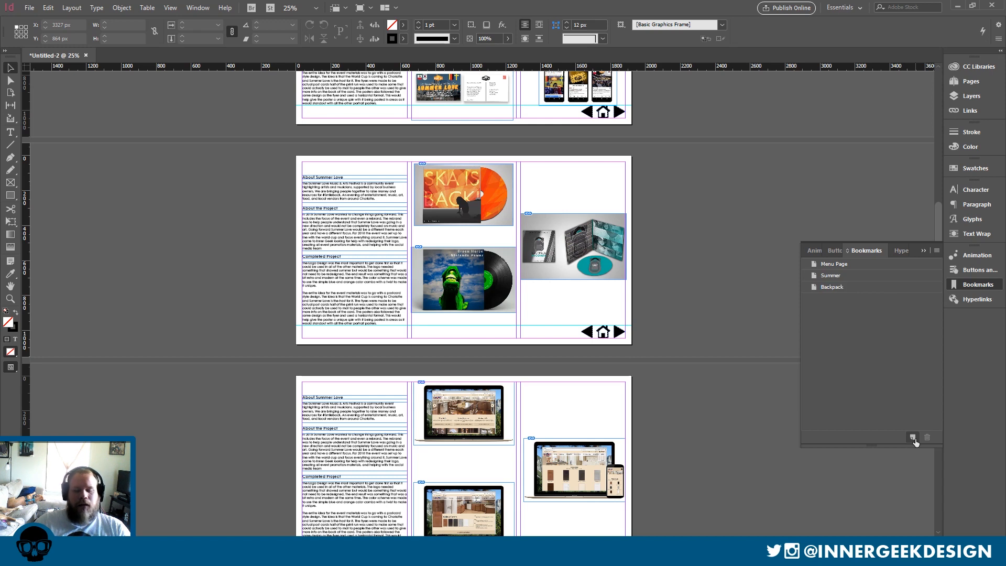
Go to page 4 with the cabinet website mockups and bookmark it as Cabinet.
click(970, 82)
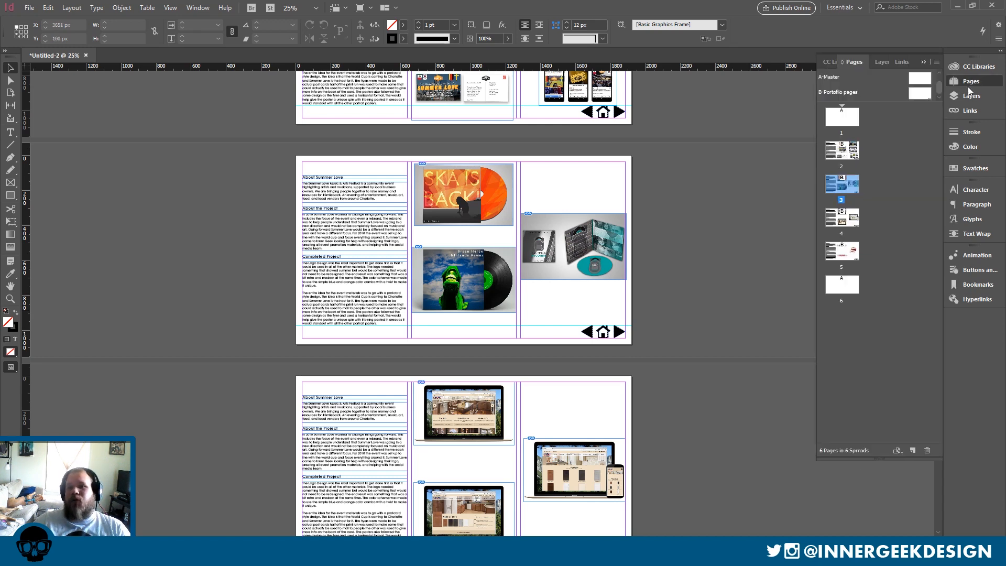
double_click(849, 219)
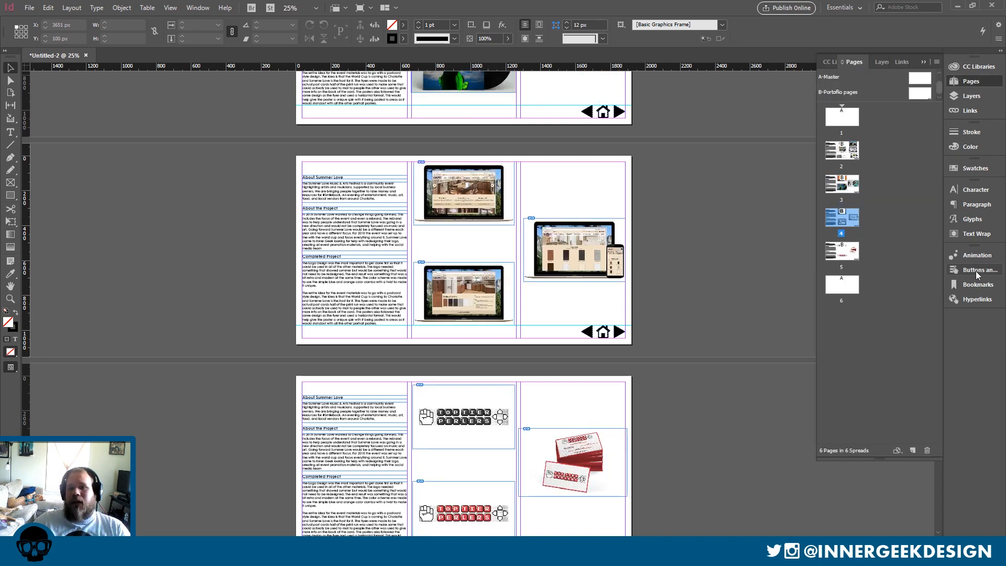
click(978, 284)
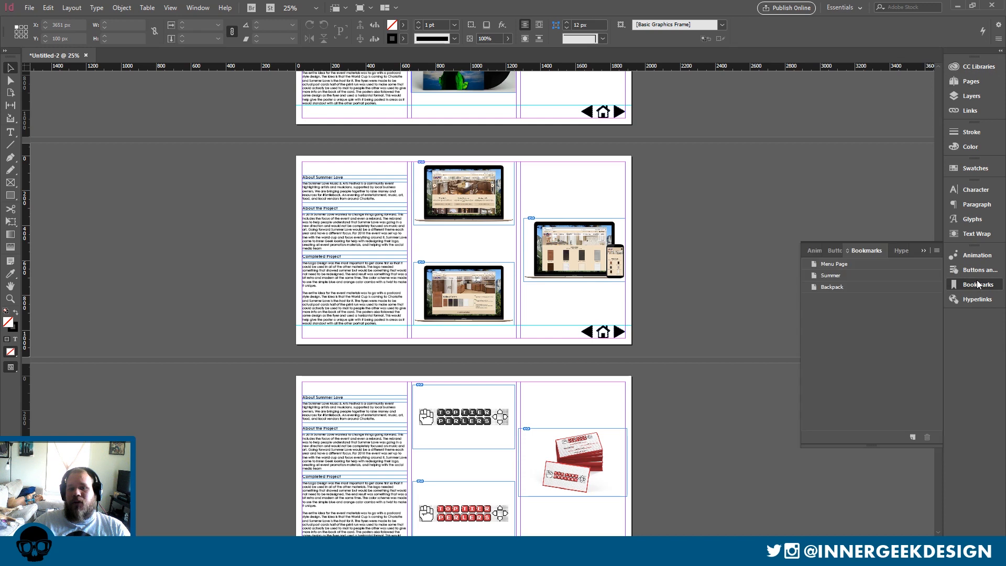
click(912, 436)
text(Cab)
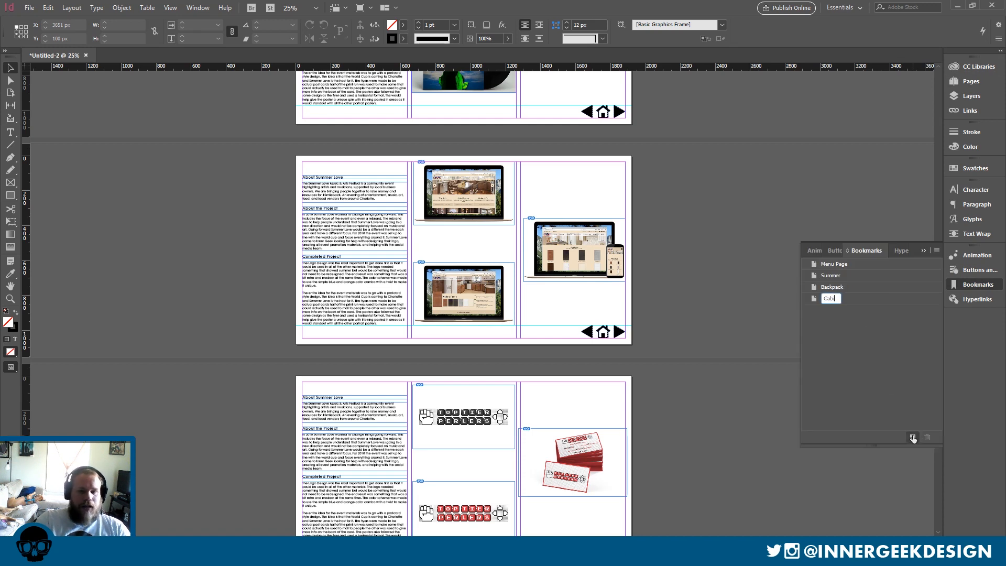
text(inet)
key(Return)
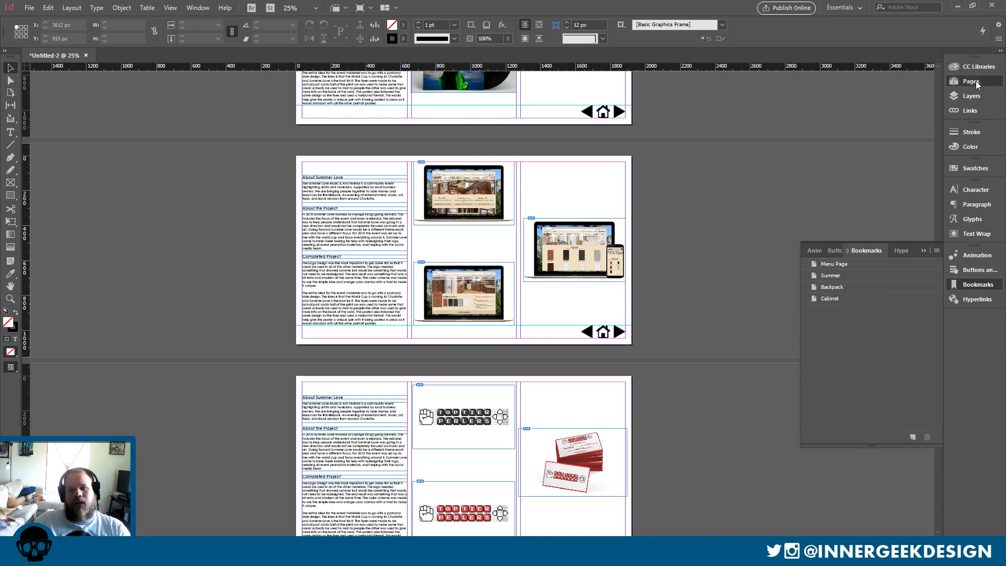
Go to page 5 with the Top Tier Perlers project and bookmark it as Pearls.
click(971, 81)
double_click(842, 251)
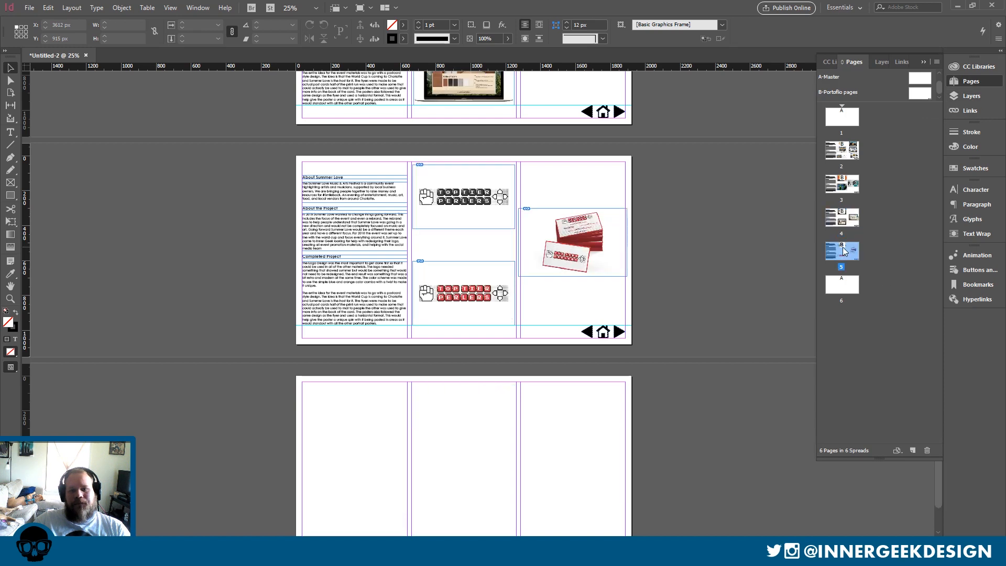
click(977, 285)
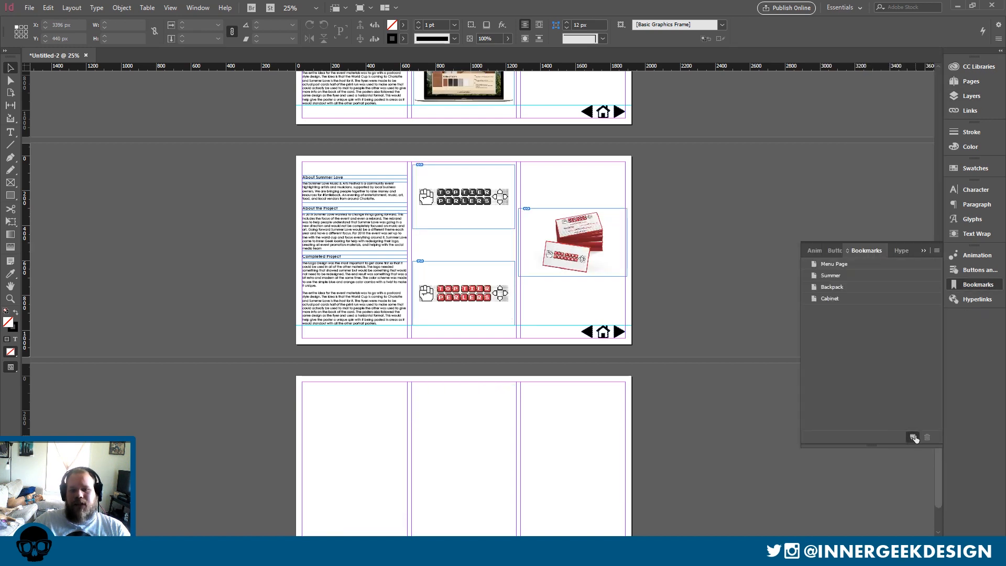
click(913, 437)
text(Per)
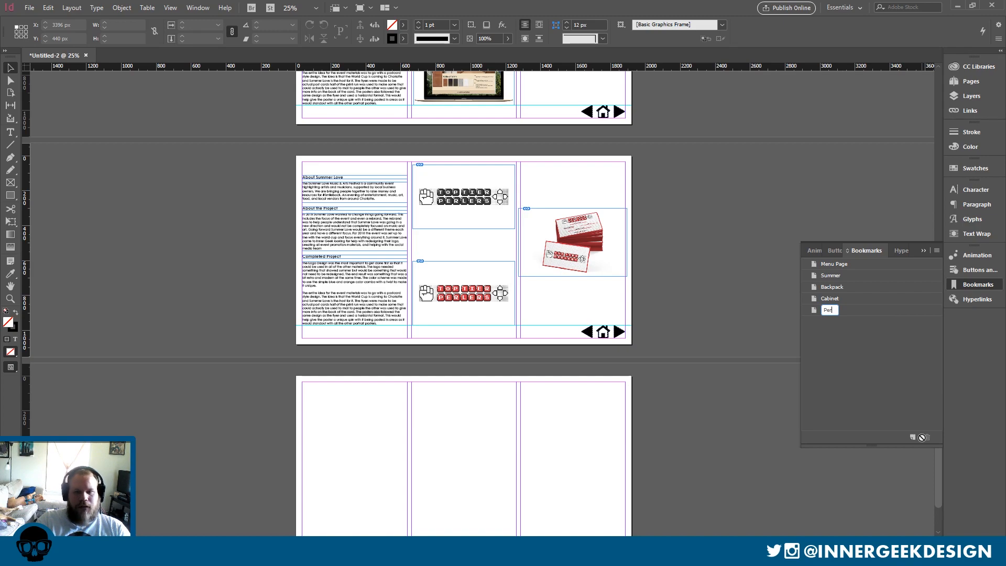
text(arls)
key(Return)
Try drawing a rectangle about 600 × 184 px across the first column at the upper margin of the empty first page.
scroll(751, 146, up, 15)
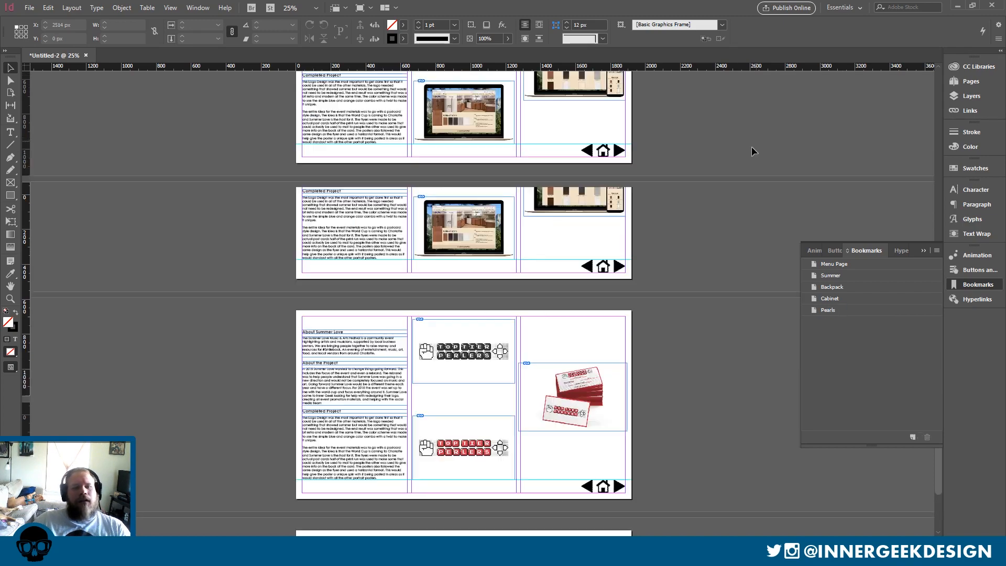
key(ctrl+equal)
key(ctrl+minus)
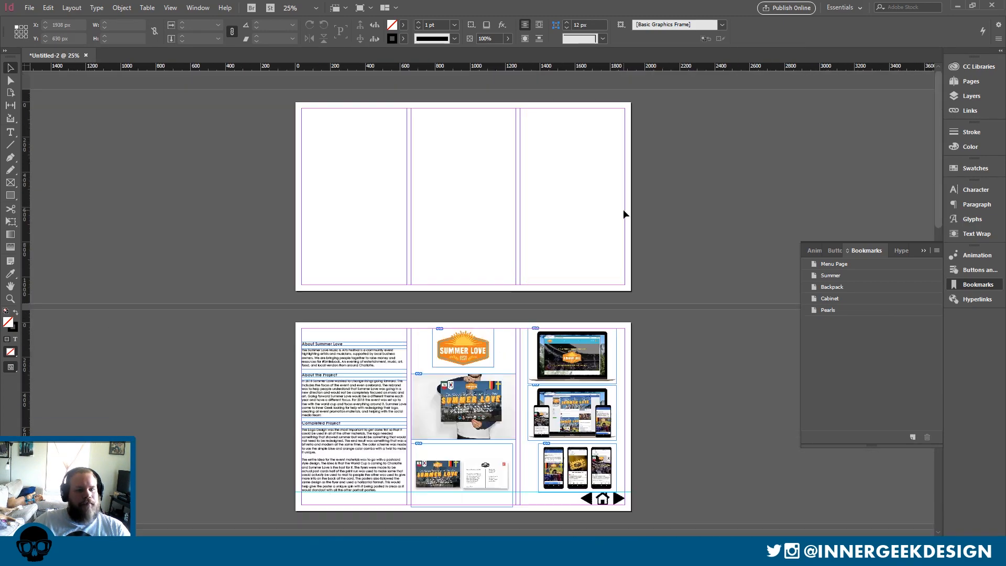
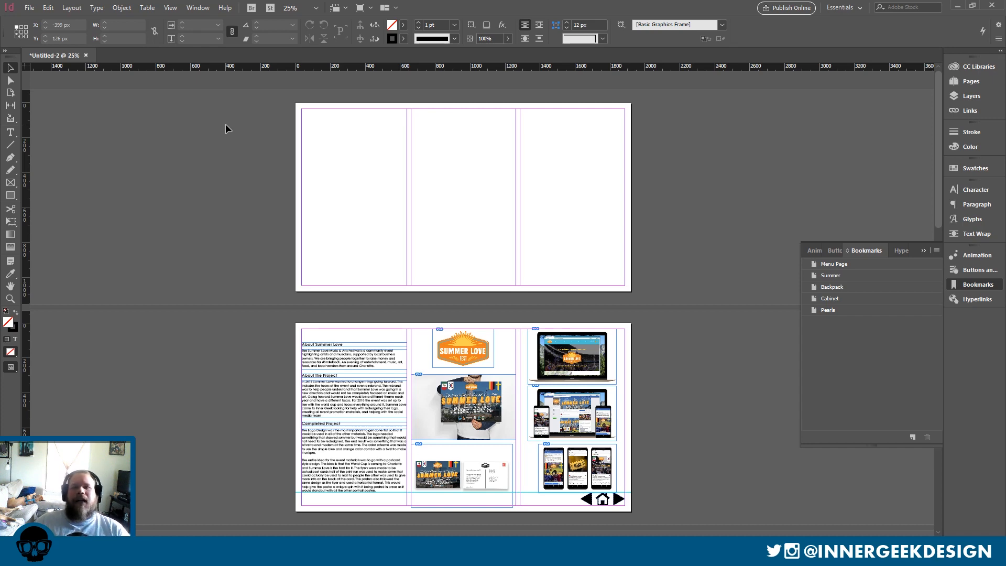
key(ctrl+equal)
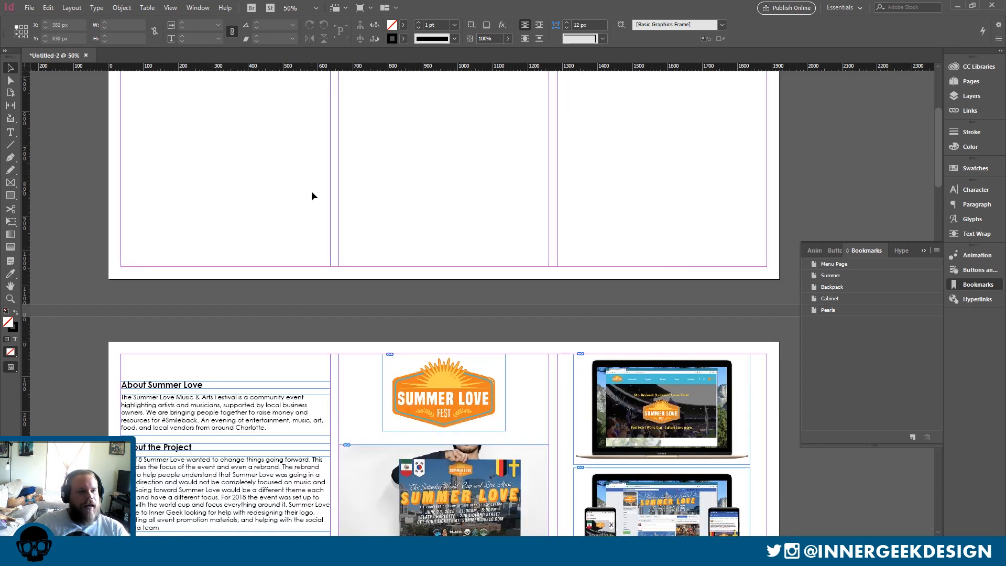
scroll(311, 191, up, 3)
key(ctrl+equal)
key(ctrl+minus)
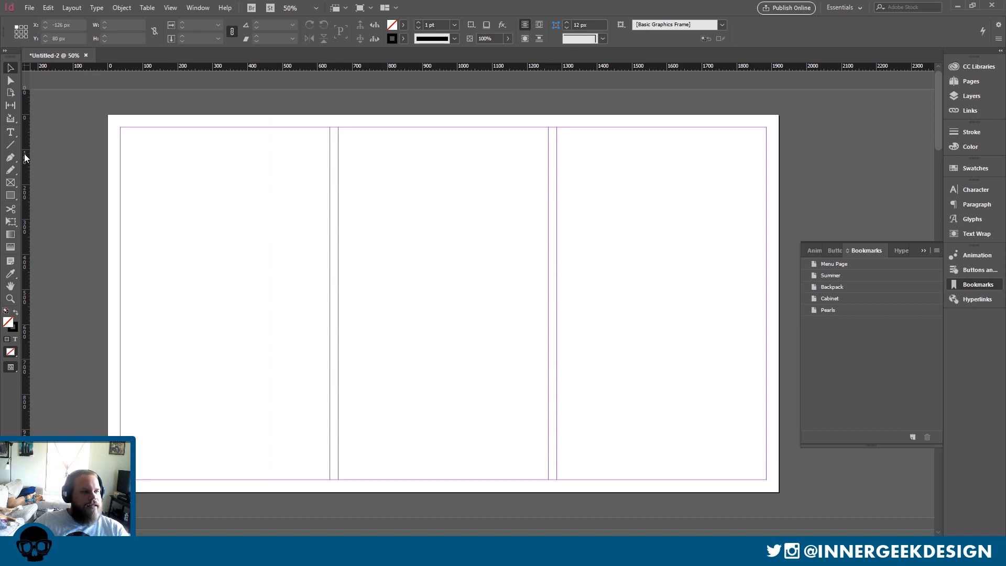
click(10, 195)
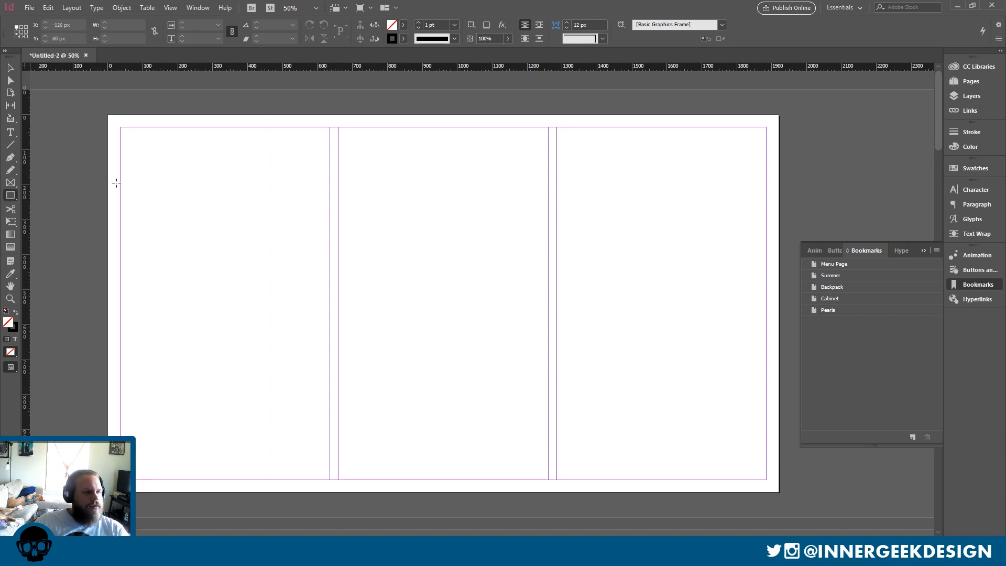
click(14, 184)
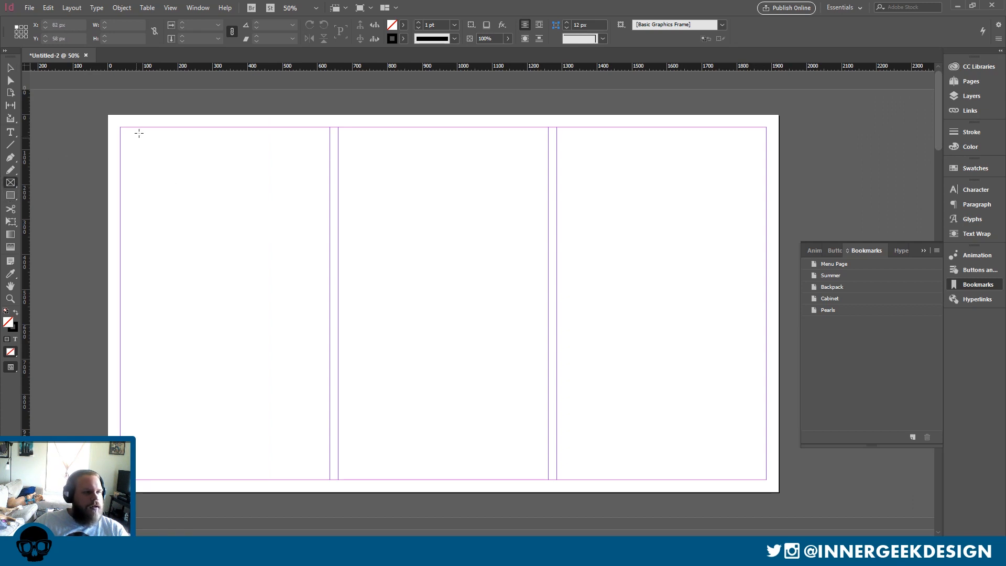
click(11, 195)
drag(120, 128, 329, 192)
key(ctrl+=)
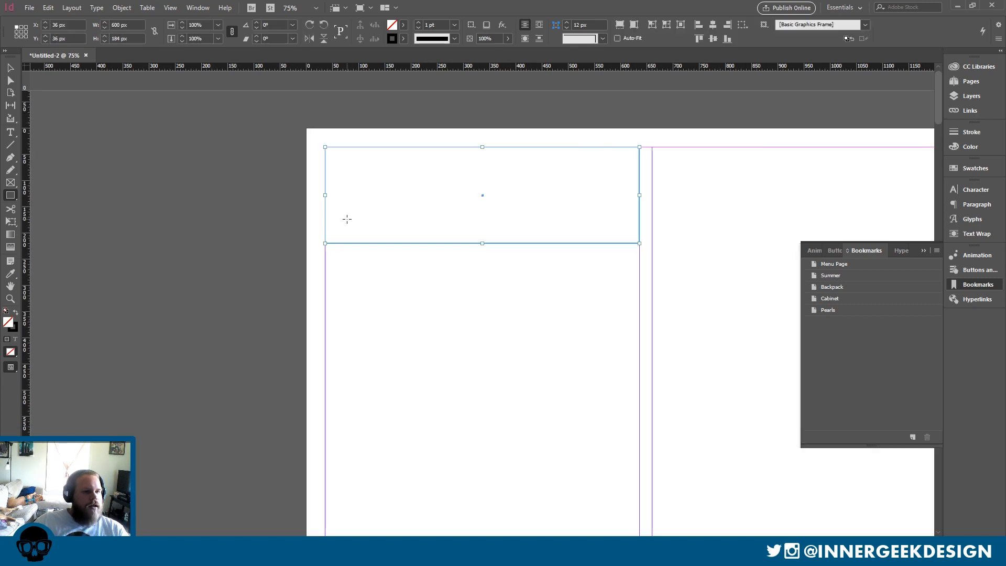
key(ctrl+=)
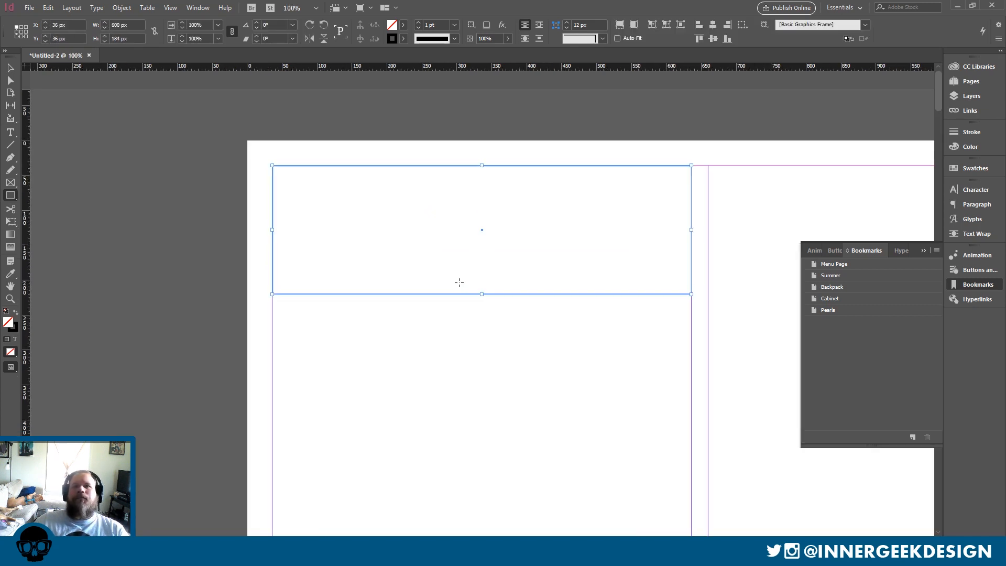
key(v)
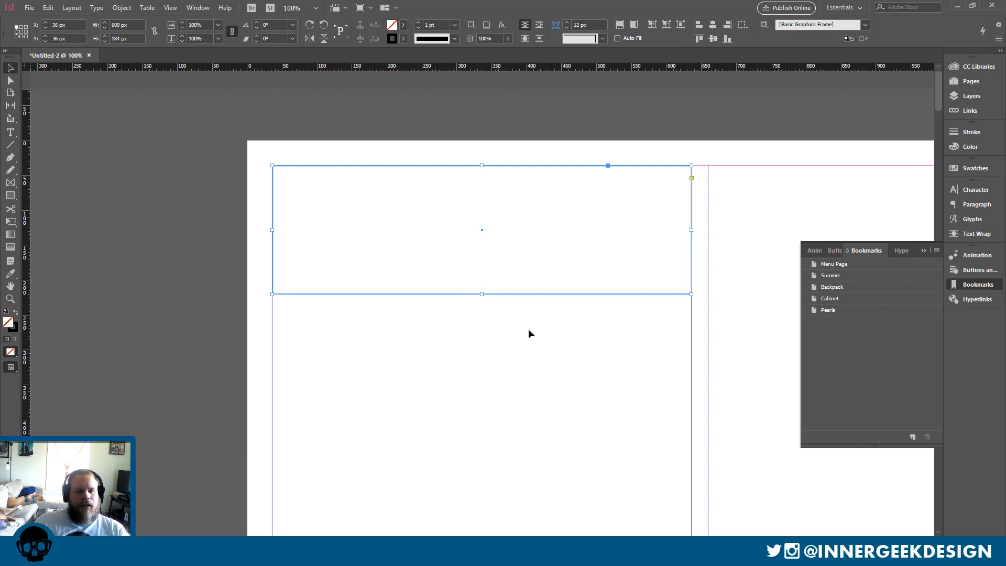
click(410, 217)
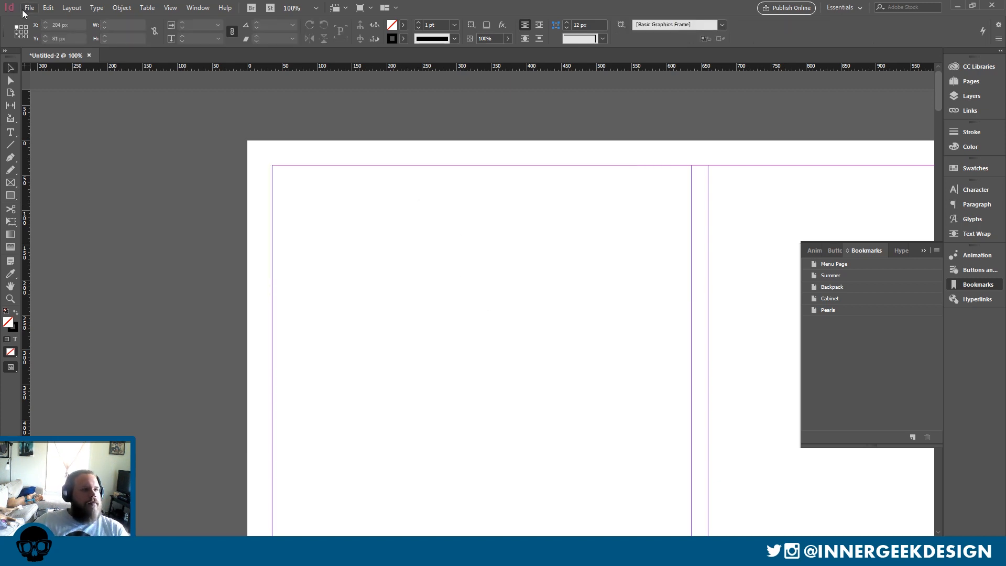
Place the image "inner geek designs charlotte print design summer love 2018 poster" in the first column of the menu page.
click(23, 8)
click(71, 156)
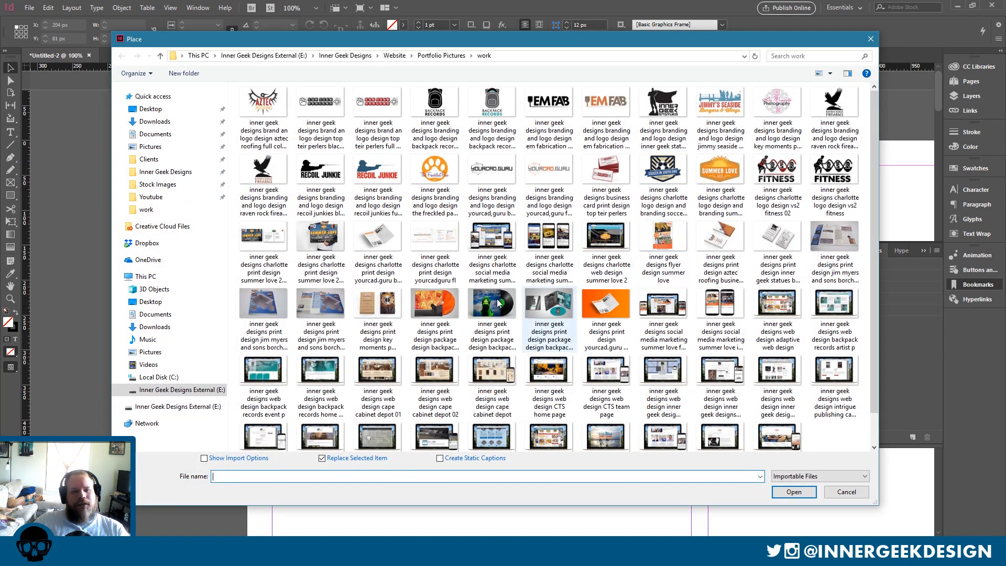
double_click(343, 248)
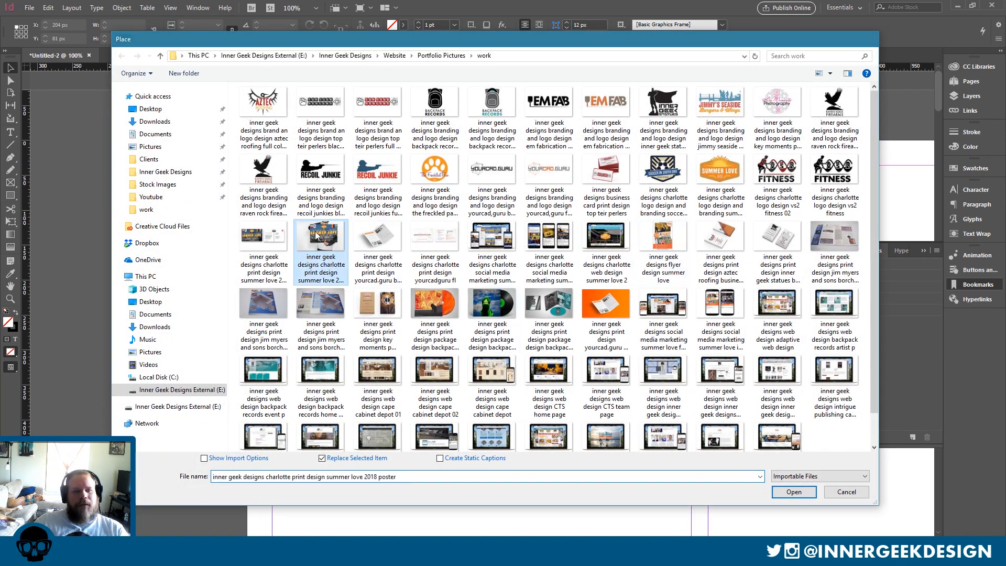
click(349, 257)
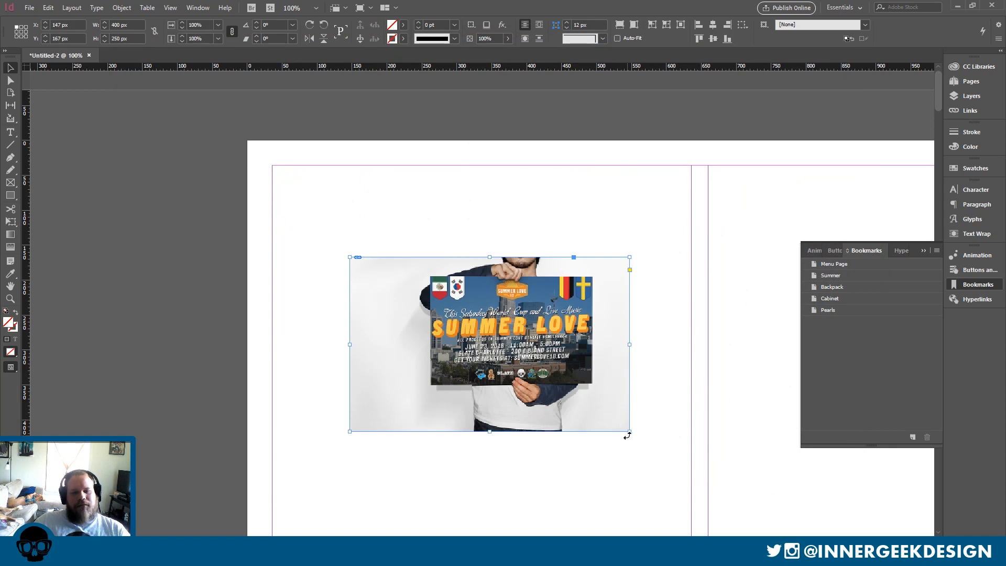
Enlarge the poster image to about 600.6 px wide and align it with the first column at the upper margin.
drag(629, 431, 691, 470)
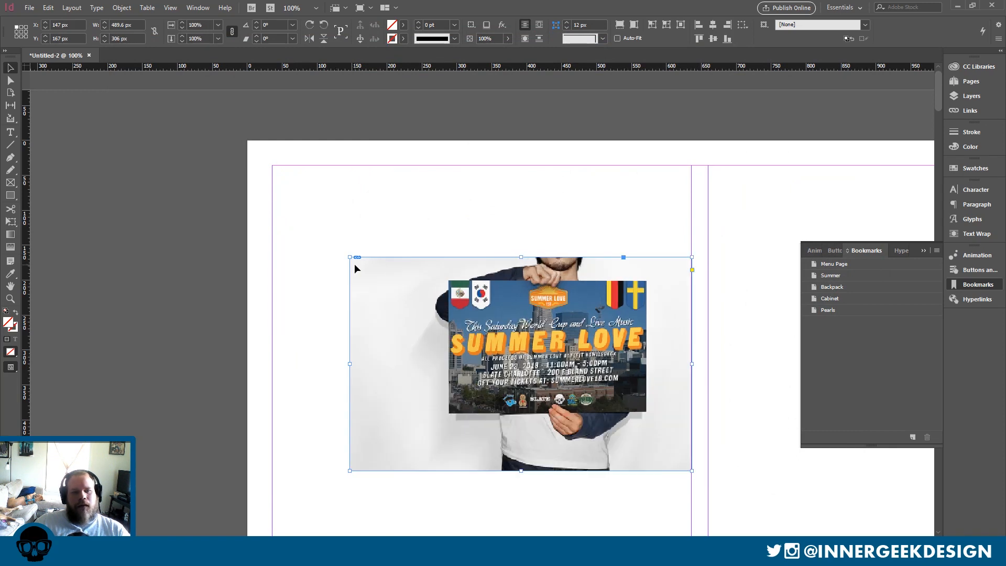
drag(344, 255, 272, 208)
drag(545, 314, 520, 270)
Enlarge and reposition the photo inside its frame so the Summer Love poster itself nearly fills the frame.
click(481, 297)
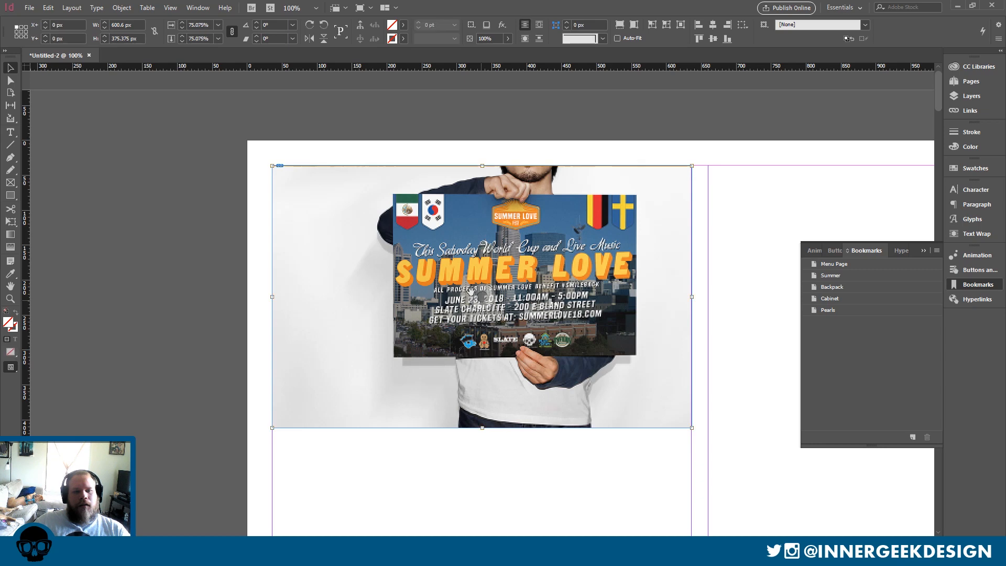
drag(271, 166, 205, 121)
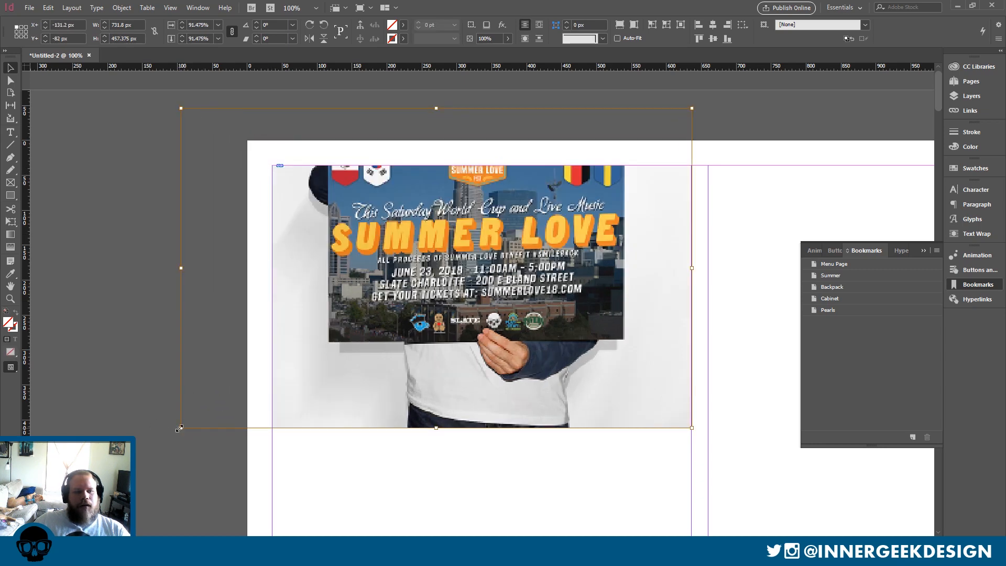
drag(178, 429, 75, 493)
drag(691, 493, 747, 527)
mouse_move(566, 311)
mouse_down()
mouse_move(592, 323)
mouse_move(573, 315)
mouse_up()
click(617, 465)
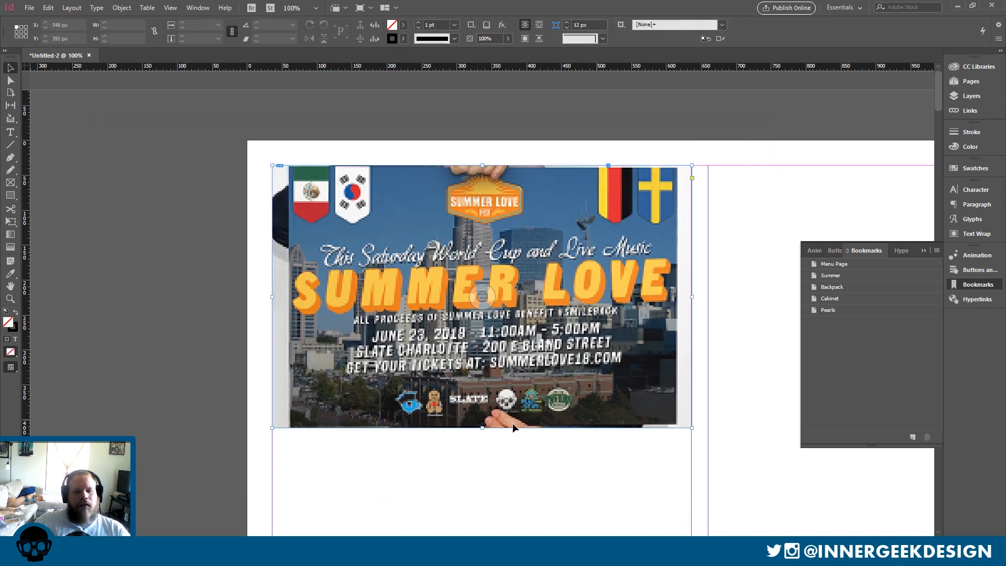
Crop the poster image frame from below to a height of about 227 px.
click(478, 428)
drag(481, 428, 492, 324)
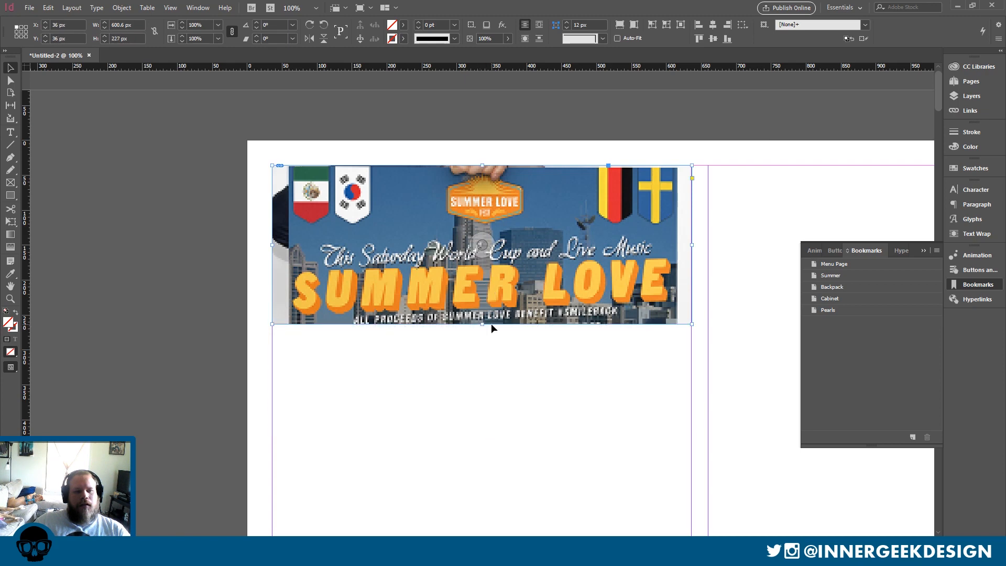
click(526, 389)
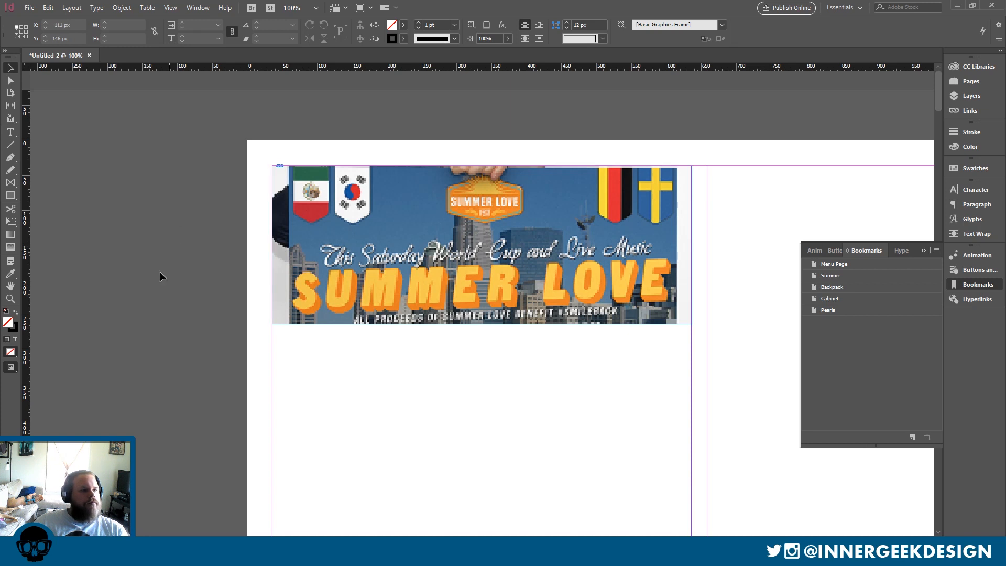
Draw a rectangle over the poster image and fit it to the image's edges, about 600.6 × 227 px.
click(10, 195)
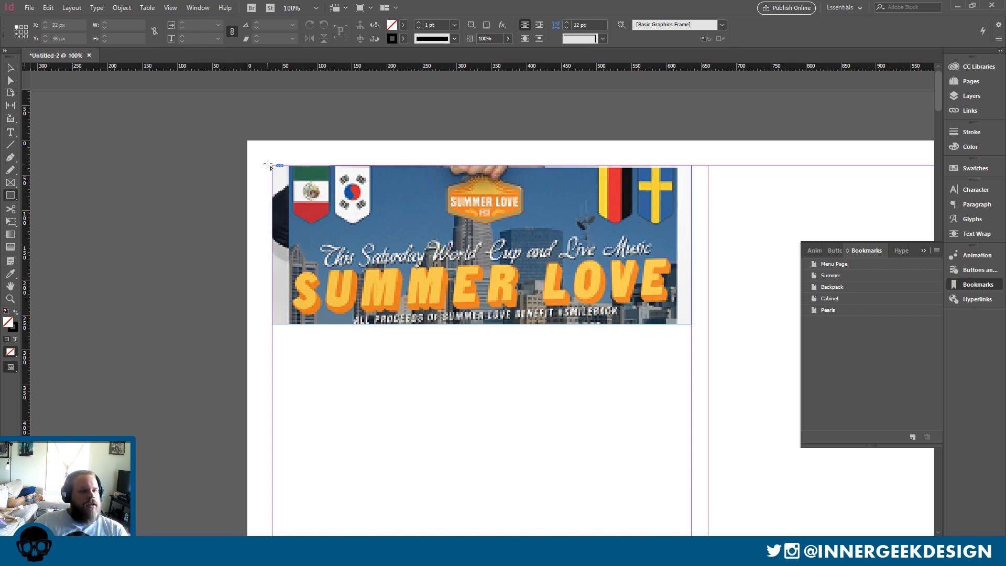
drag(272, 163, 692, 325)
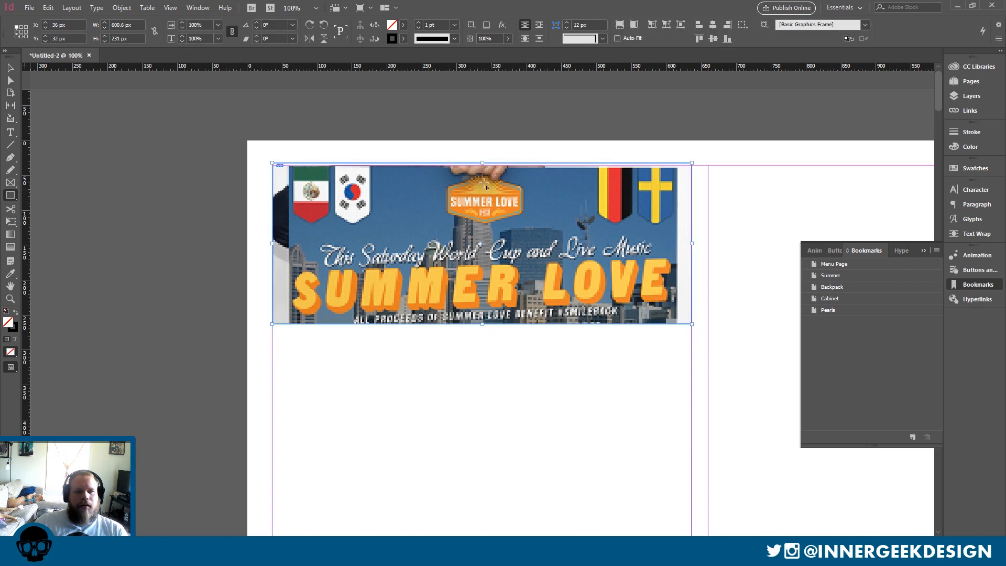
key(b)
key(v)
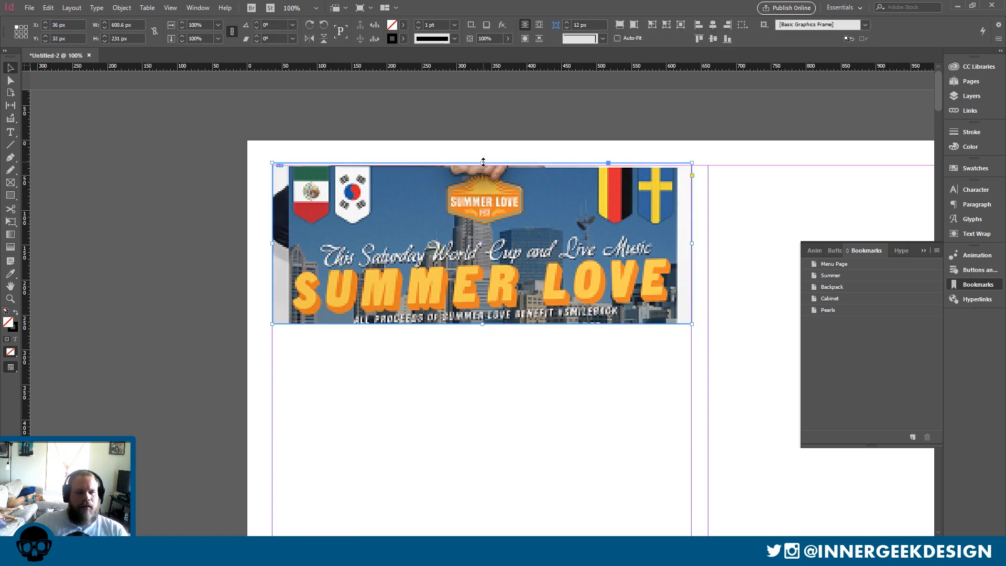
drag(483, 162, 484, 166)
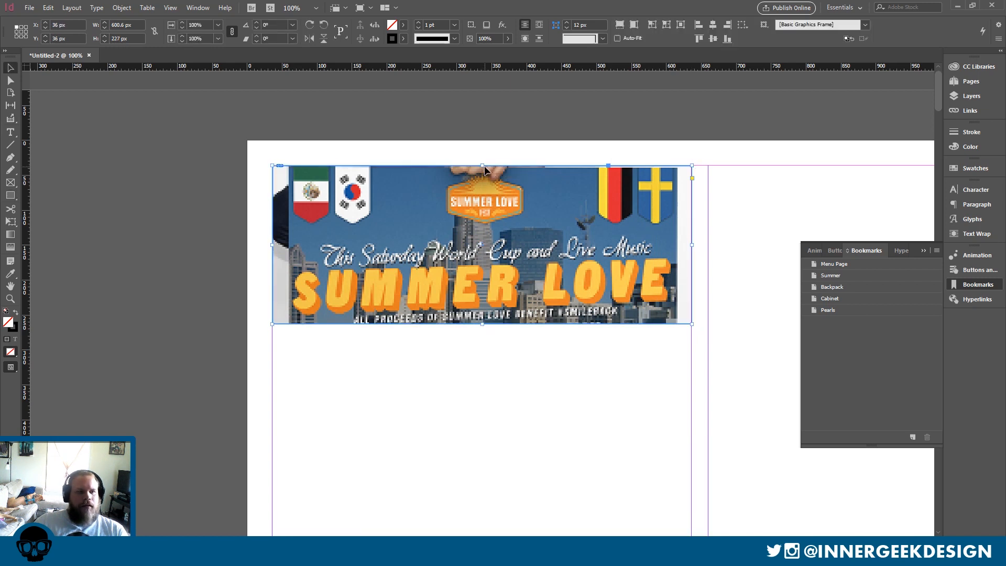
Fill the overlay rectangle with the [Registration] swatch and set its opacity to 80%.
click(402, 25)
click(321, 68)
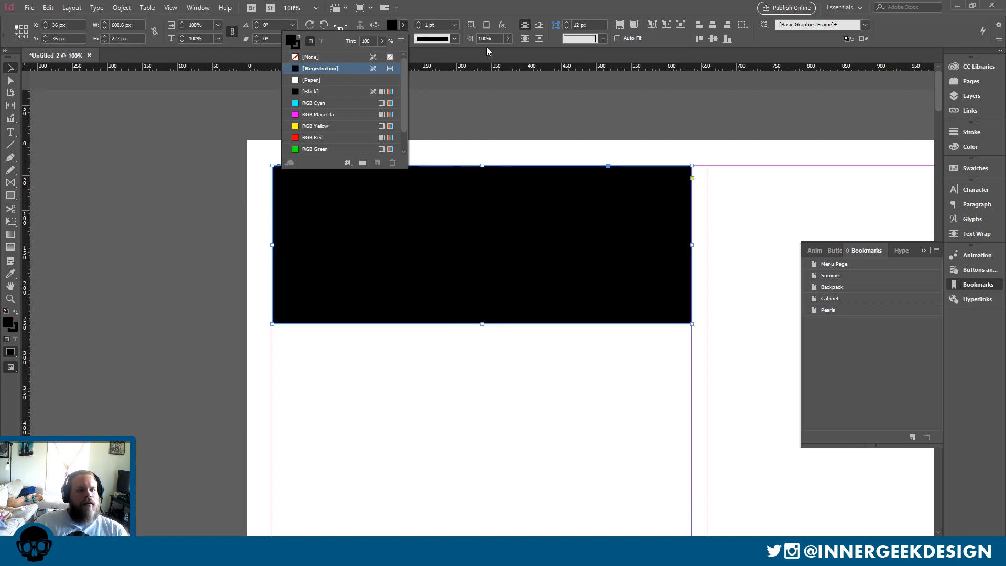
click(487, 39)
text(80)
key(Return)
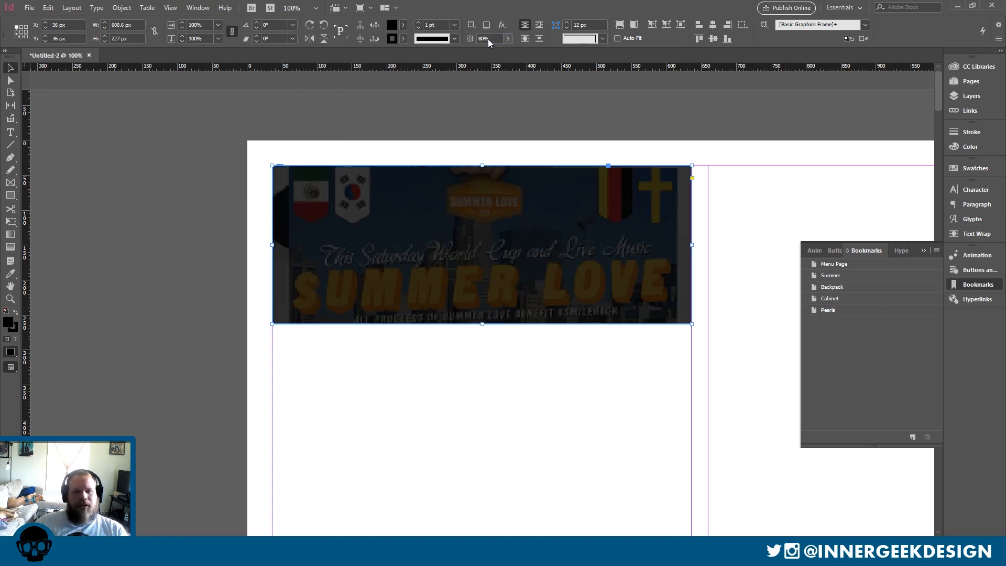
click(489, 362)
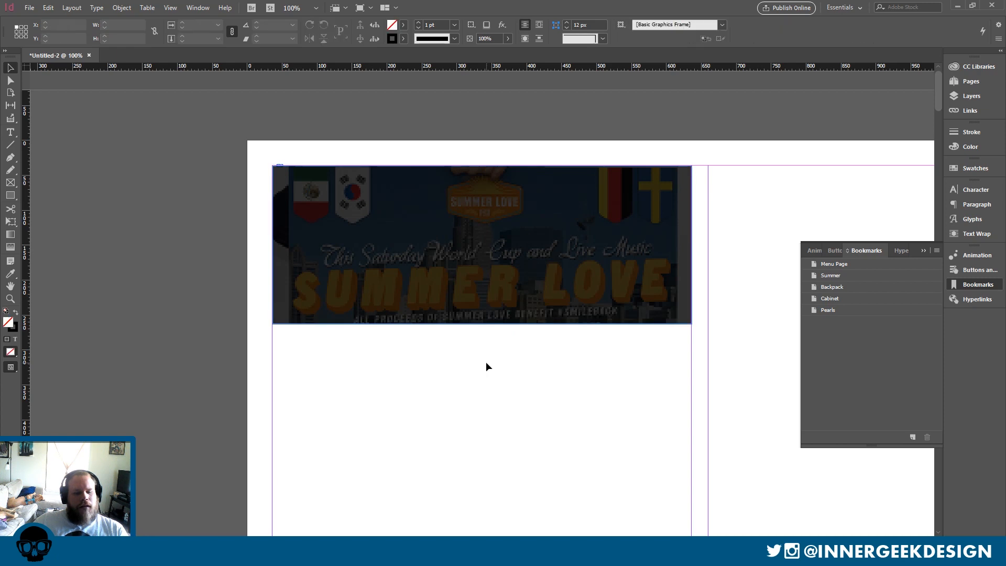
Add a text frame about 604 × 134 px below the poster image with the text "Summer Love Fest 2018".
key(t)
drag(282, 358, 692, 445)
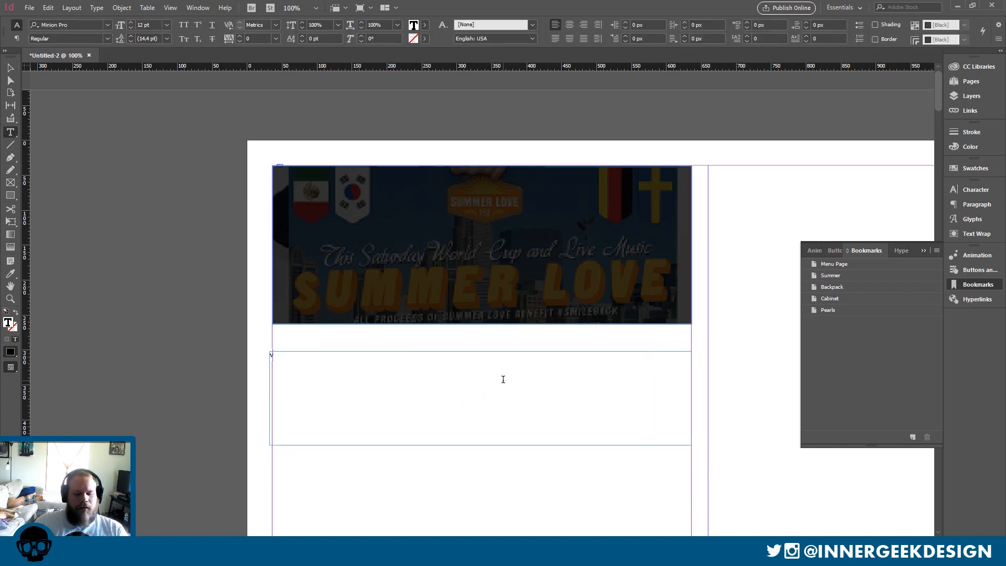
key(F11)
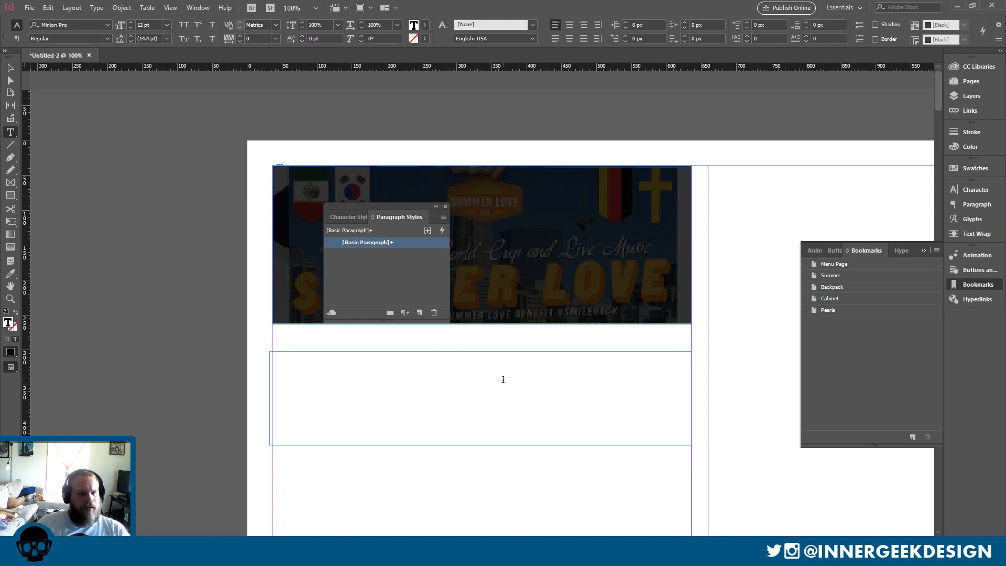
click(447, 206)
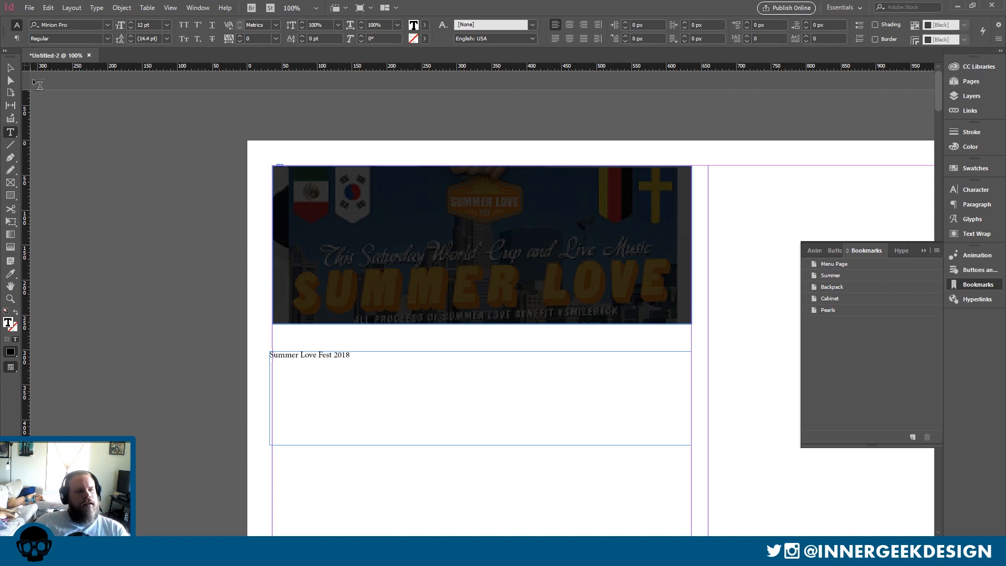
Move the title text frame over the darkened image and stretch it to the image's full height, about 227 px.
click(10, 67)
drag(358, 399, 357, 252)
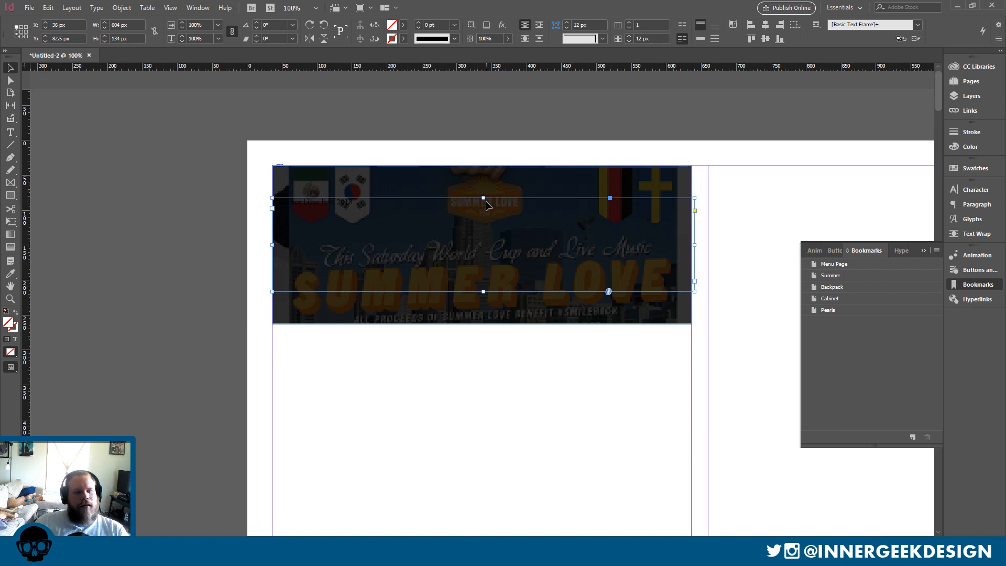
drag(484, 199, 483, 166)
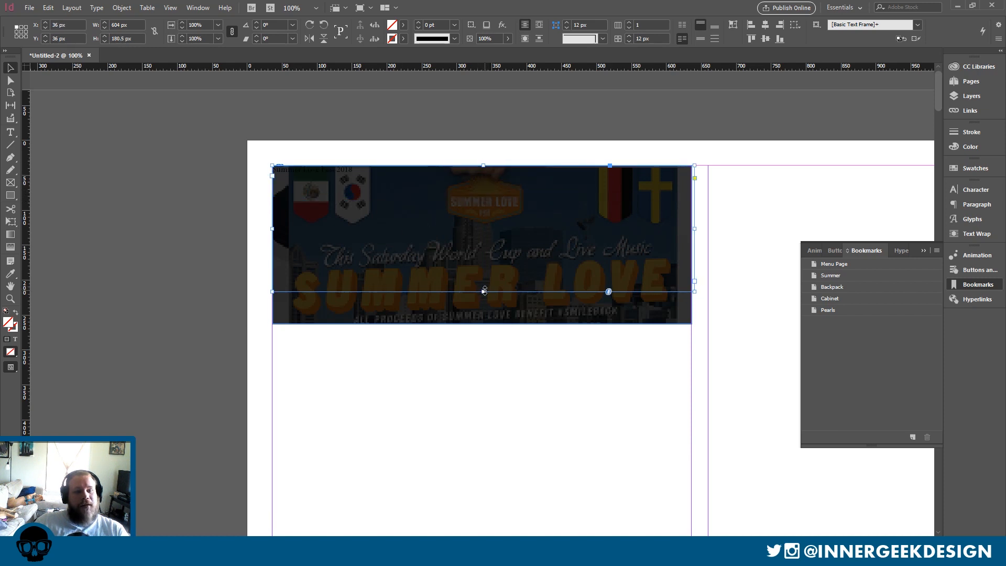
drag(484, 291, 483, 324)
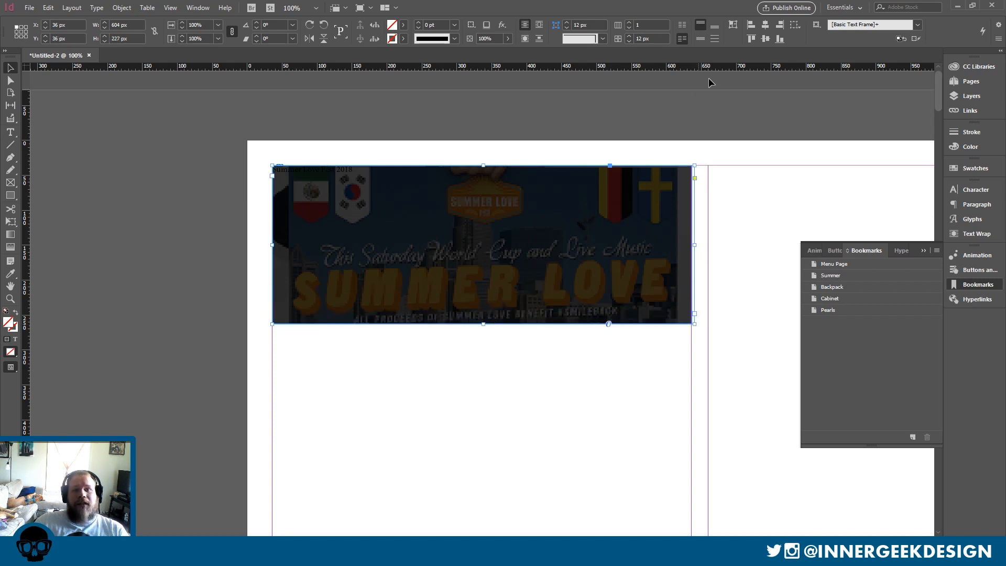
Center the "Summer Love Fest 2018" title vertically and horizontally within its text frame.
click(701, 39)
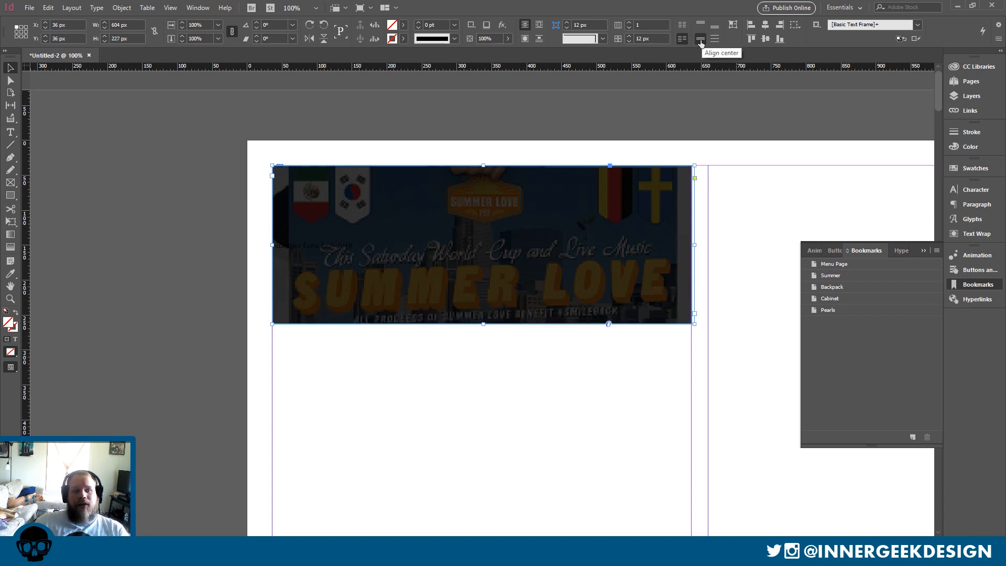
click(752, 39)
key(t)
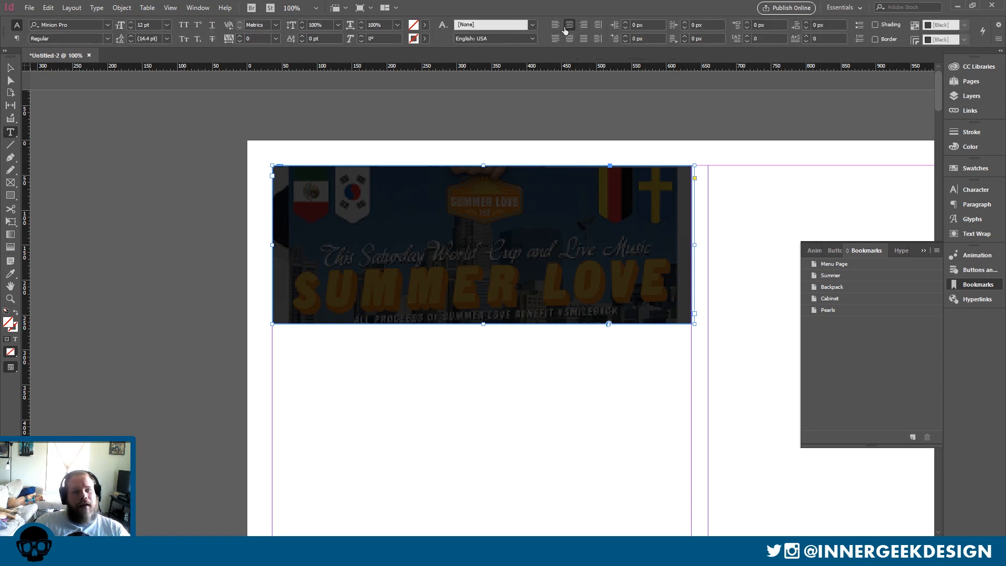
Set the title's font to Century Gothic and its text color to [Paper].
click(107, 25)
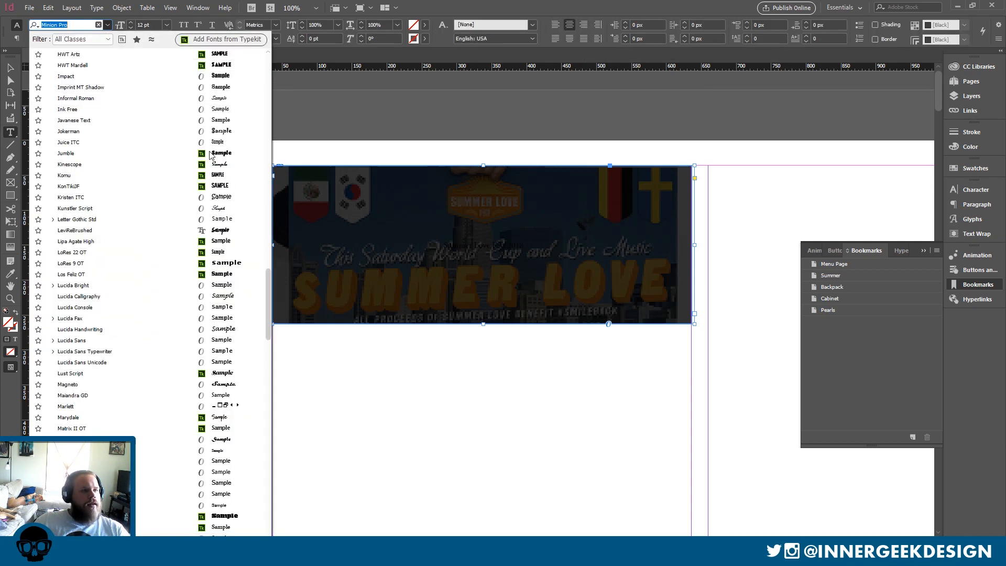
drag(269, 298, 273, 58)
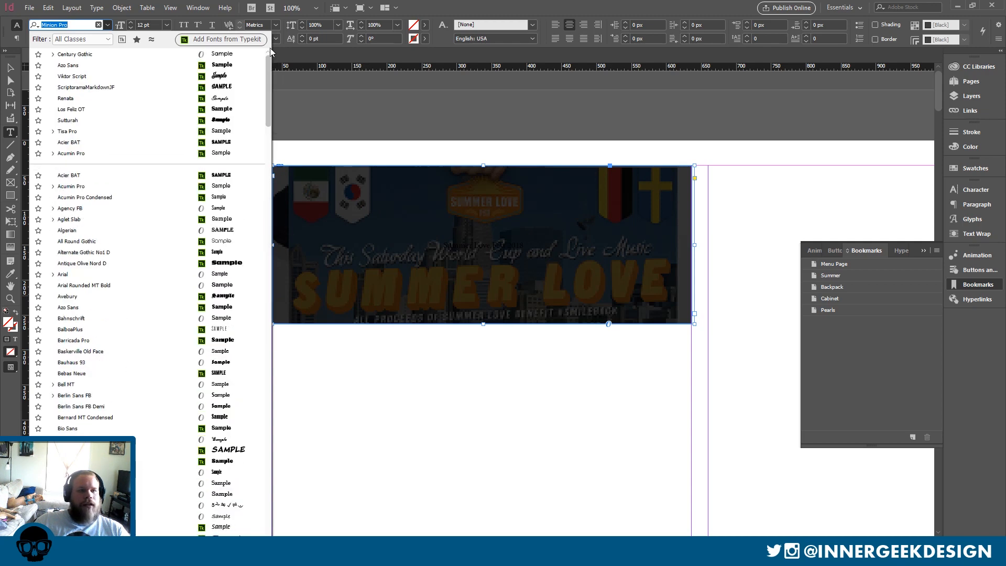
click(82, 54)
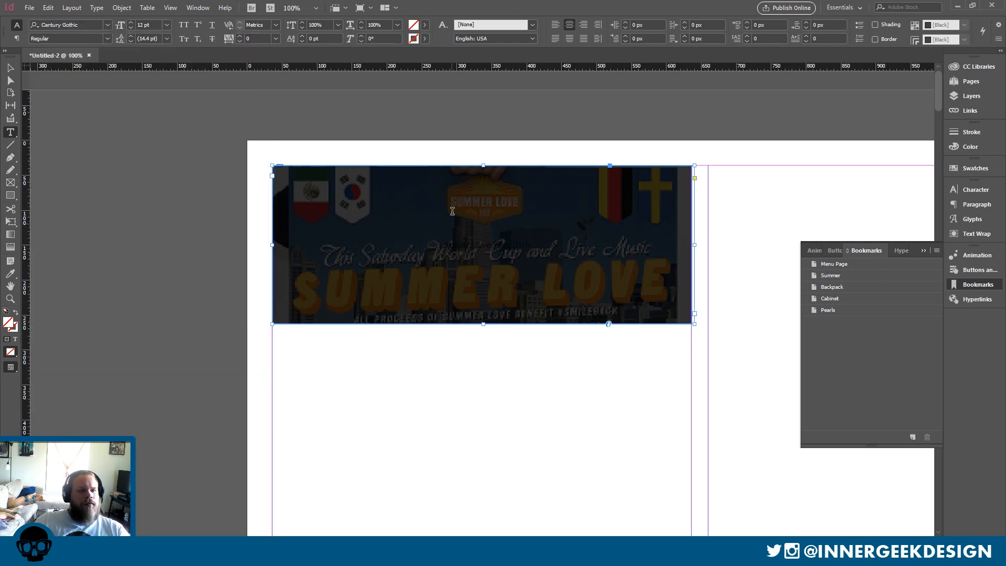
triple_click(485, 245)
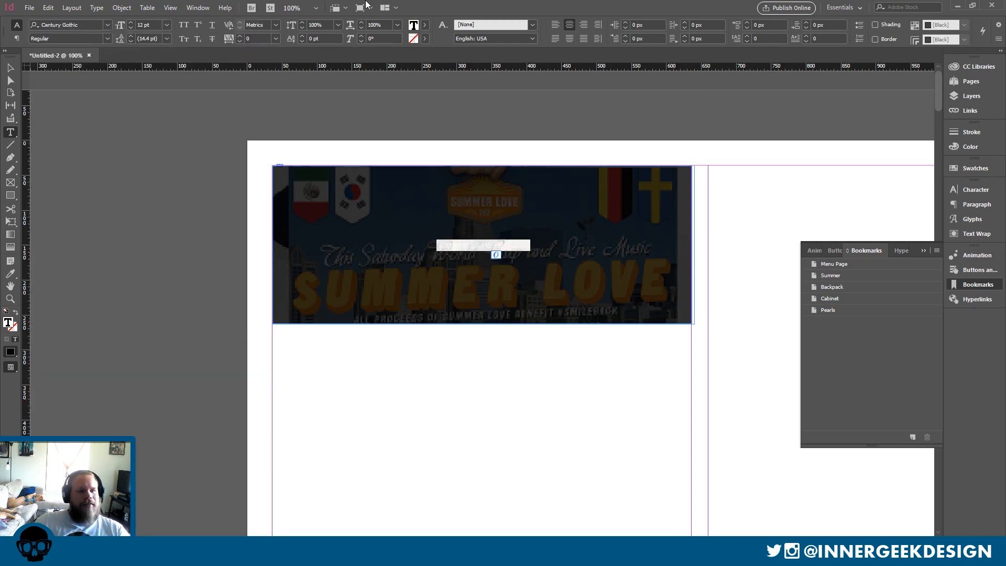
click(425, 38)
click(337, 79)
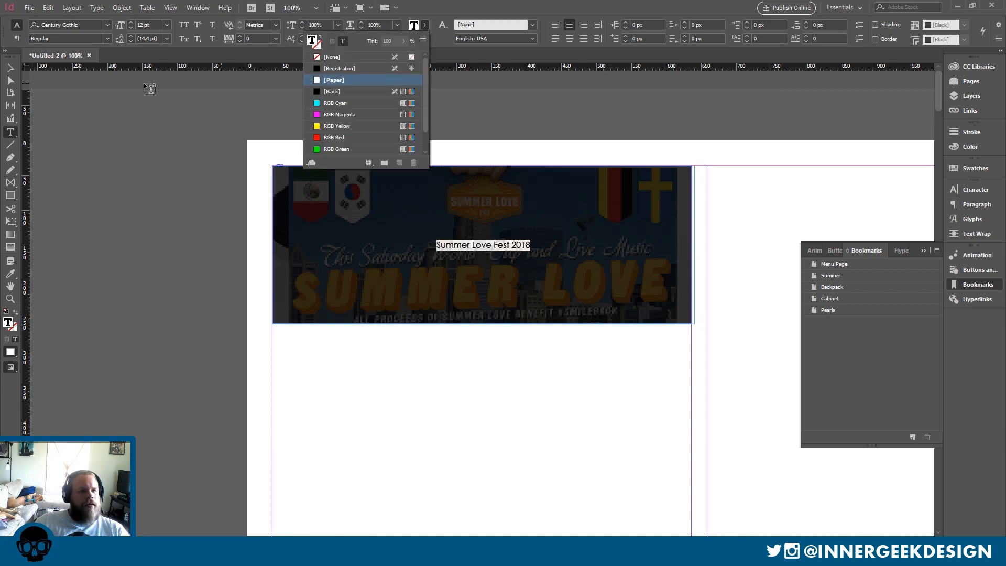
click(10, 68)
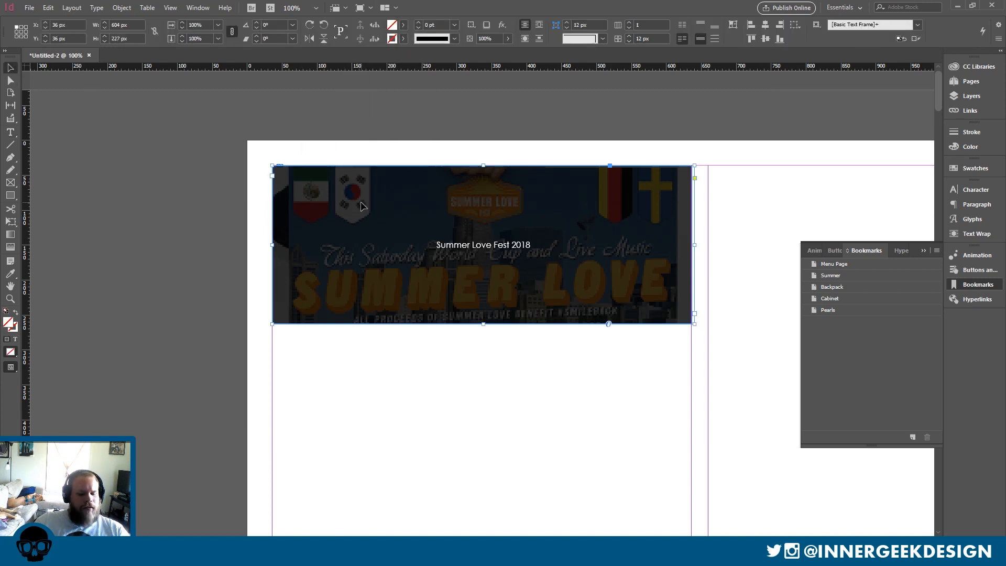
Make the "Summer Love Fest 2018" title bold and increase its font size to 51 pt.
key(t)
click(166, 33)
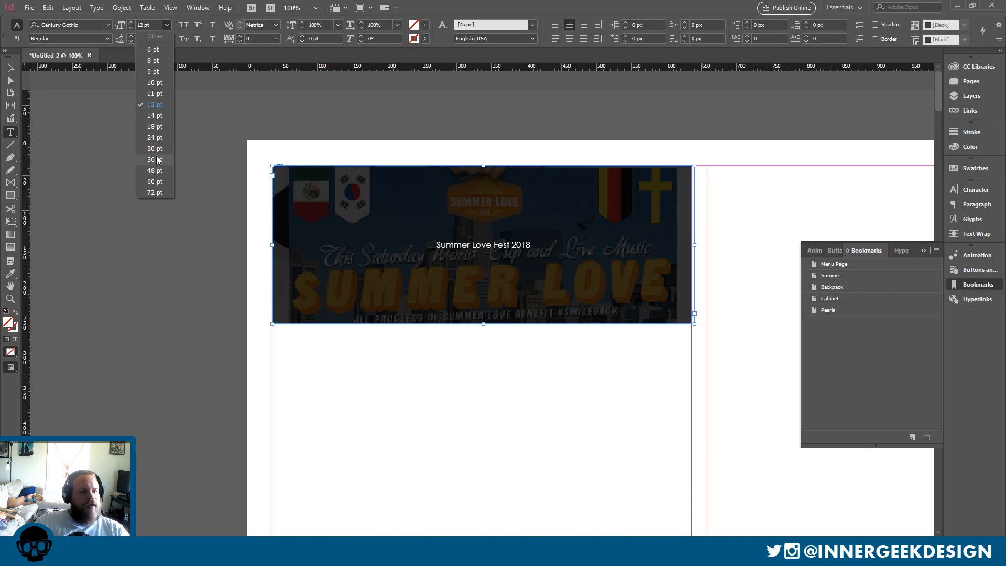
click(154, 161)
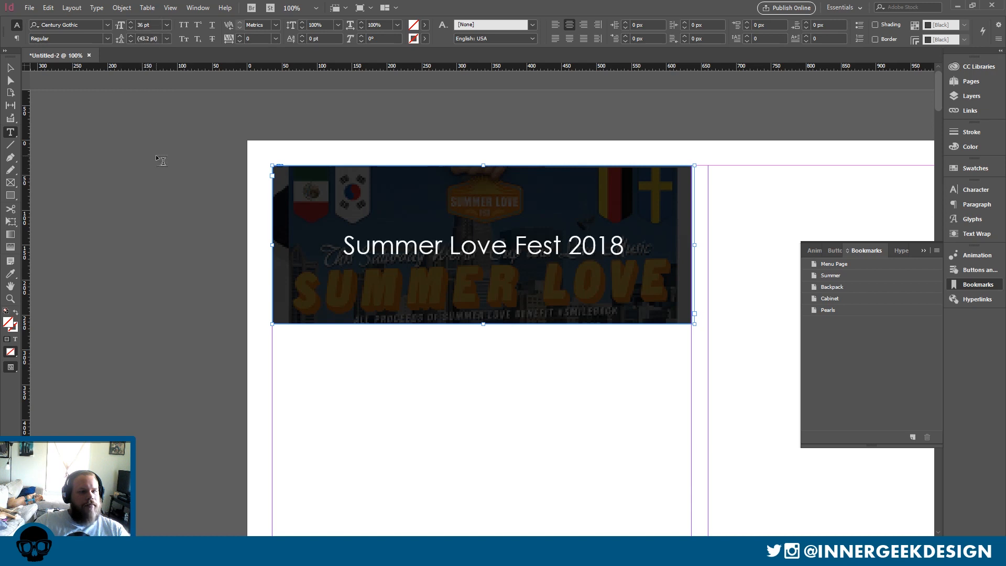
click(104, 39)
click(58, 77)
click(130, 23)
click(131, 24)
click(130, 23)
click(131, 23)
click(130, 23)
click(131, 23)
click(130, 24)
click(130, 24)
click(130, 24)
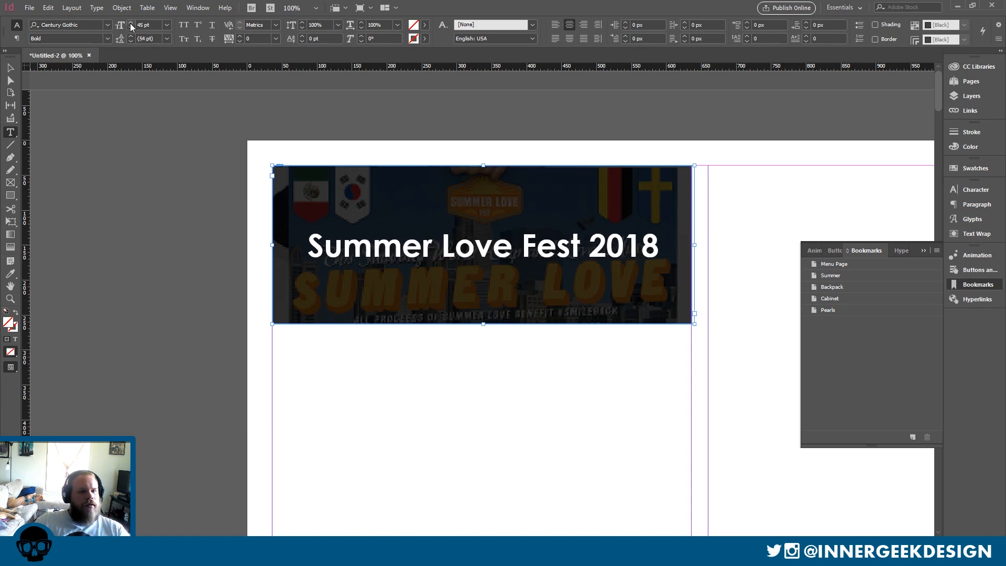
click(131, 24)
click(130, 24)
click(131, 23)
click(131, 23)
click(130, 23)
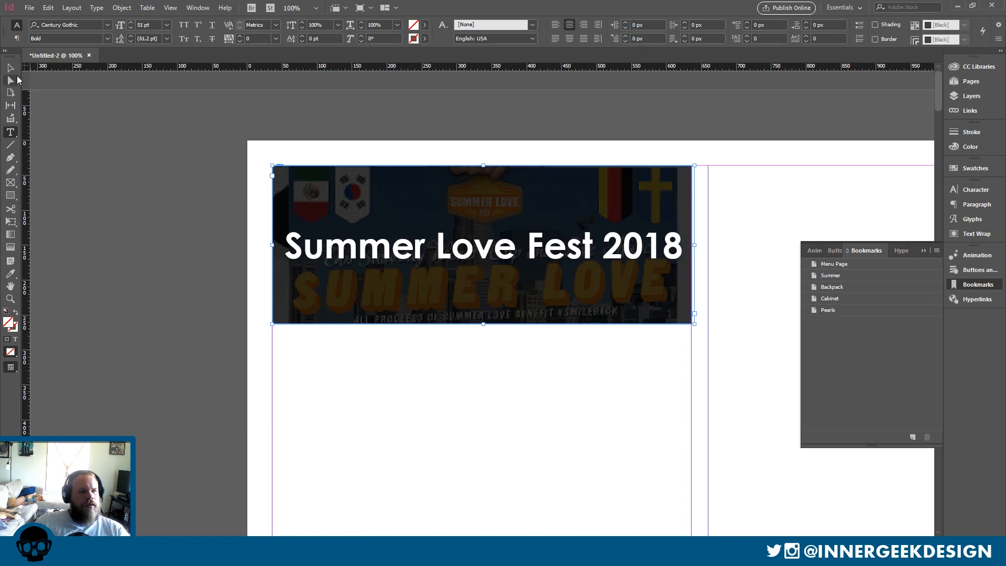
Narrow the title text frame to match the right edge of the first column and deselect it.
click(10, 68)
drag(694, 244, 687, 239)
click(748, 361)
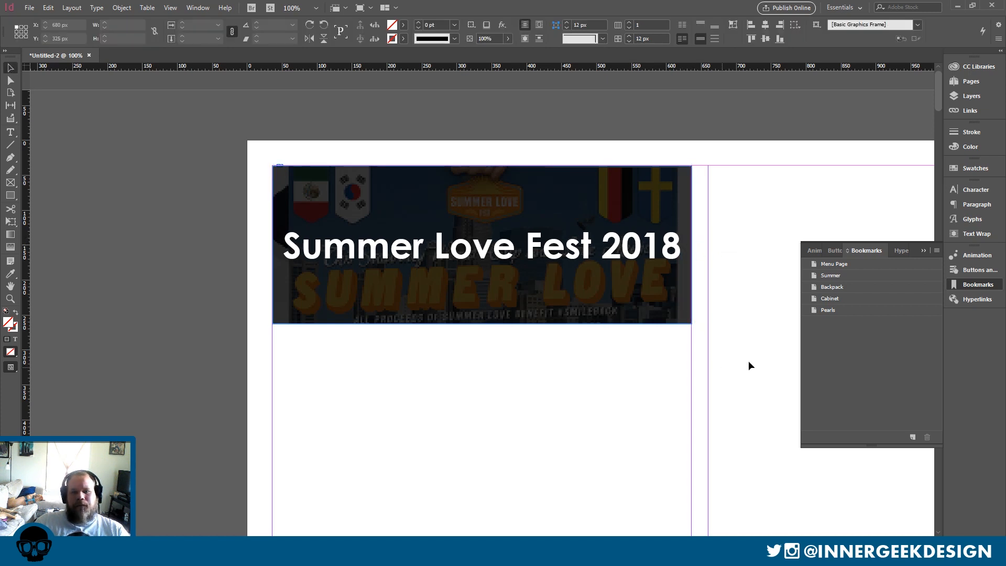
Group the first tile's image, dark overlay and "Summer Love Fest 2018" title into one object and deselect it.
click(920, 249)
drag(658, 365, 244, 164)
click(122, 7)
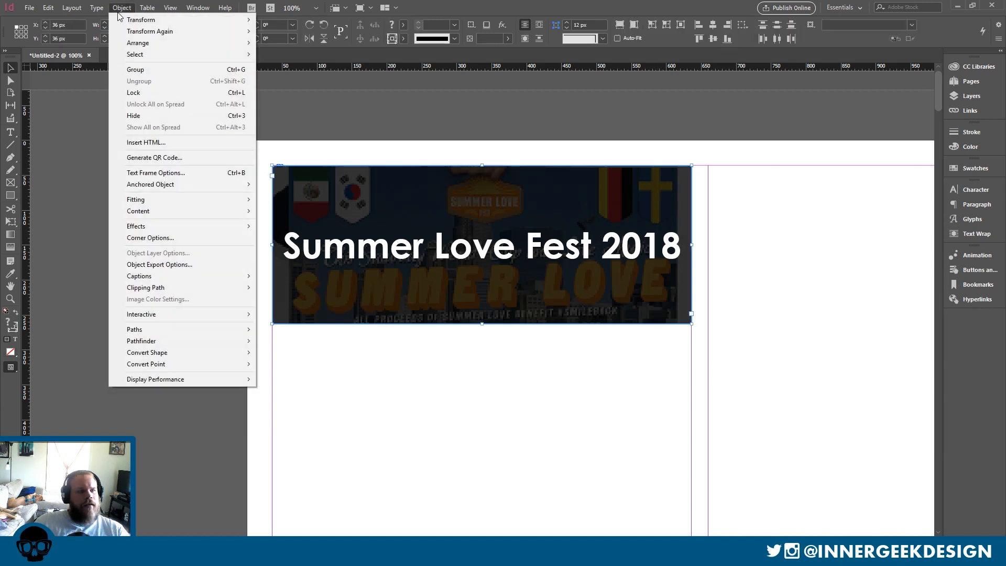
click(134, 68)
click(545, 401)
Duplicate the grouped tile into the second and third columns, plus one more copy below the second-column tile.
key(ctrl+minus)
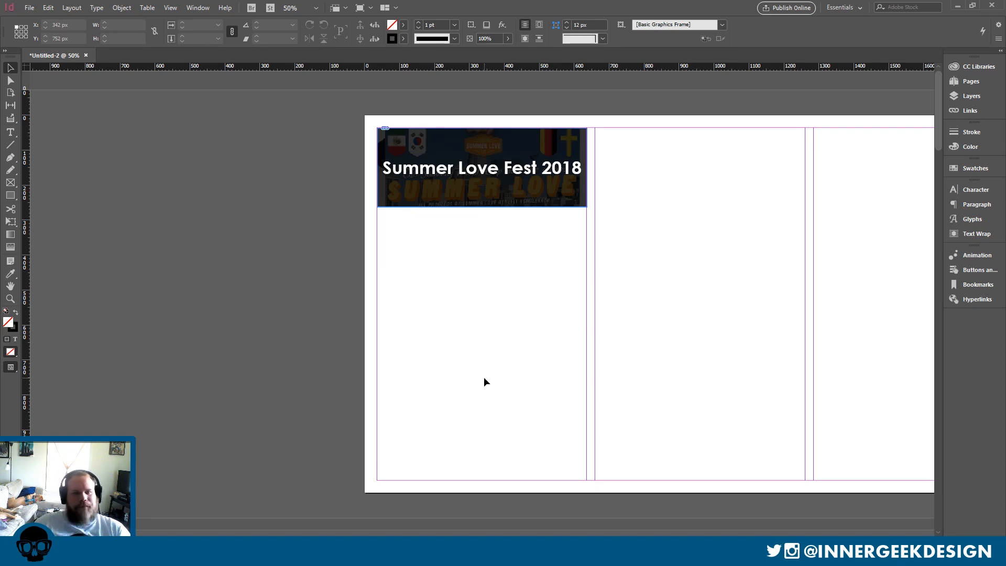
scroll(624, 372, right, 3)
click(388, 203)
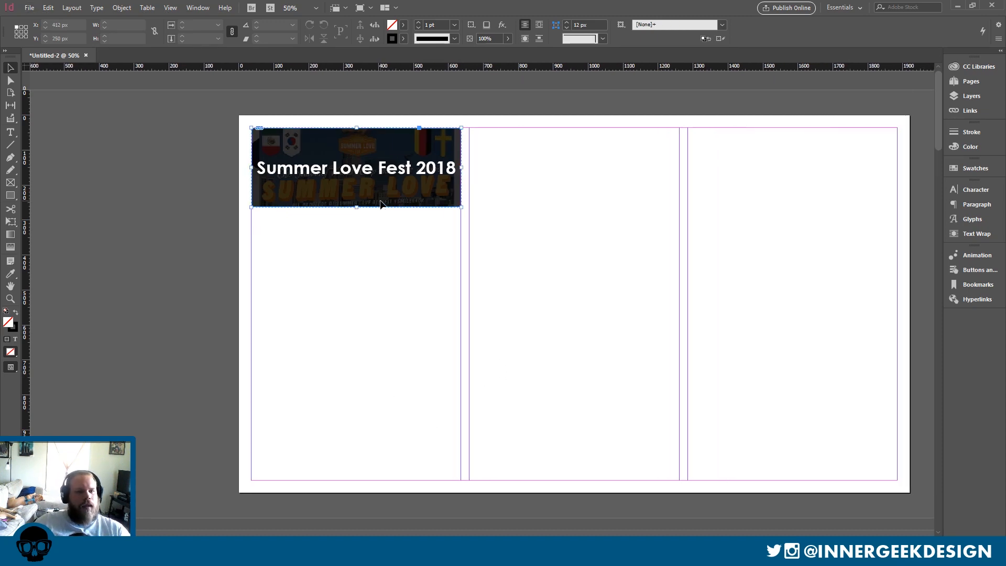
drag(345, 200, 563, 201)
drag(522, 202, 740, 202)
drag(633, 205, 633, 303)
Ungroup the top tile in the second column and move its title and dark overlay off the image.
key(ctrl+equal)
key(ctrl+equal)
click(121, 8)
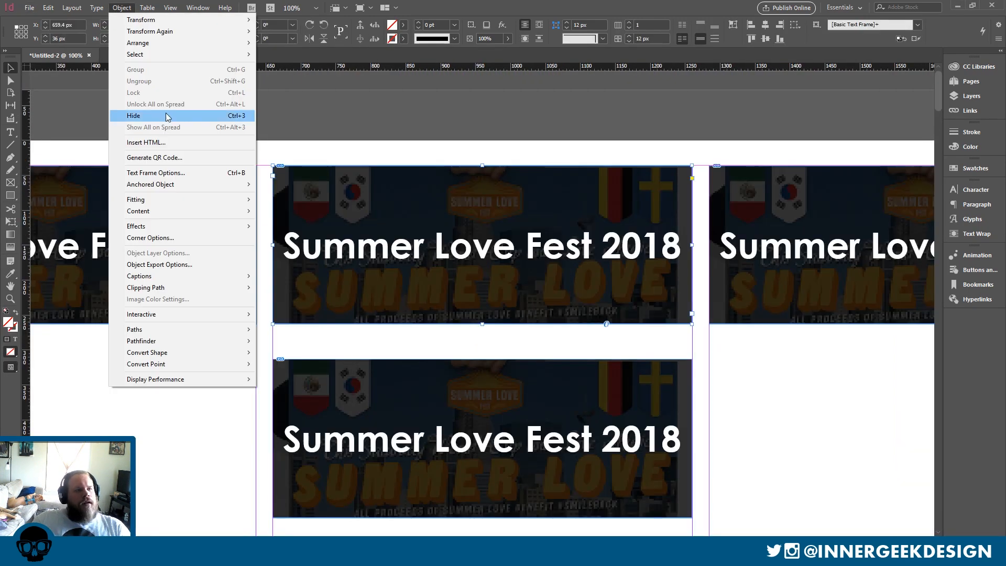
click(134, 80)
drag(482, 246, 479, 142)
drag(482, 283, 434, 310)
Replace the second-column top tile's image with the brick-wall Backpack project picture and realign the overlay and title over it.
click(30, 8)
click(39, 157)
double_click(456, 312)
drag(621, 347, 669, 320)
drag(657, 100, 660, 205)
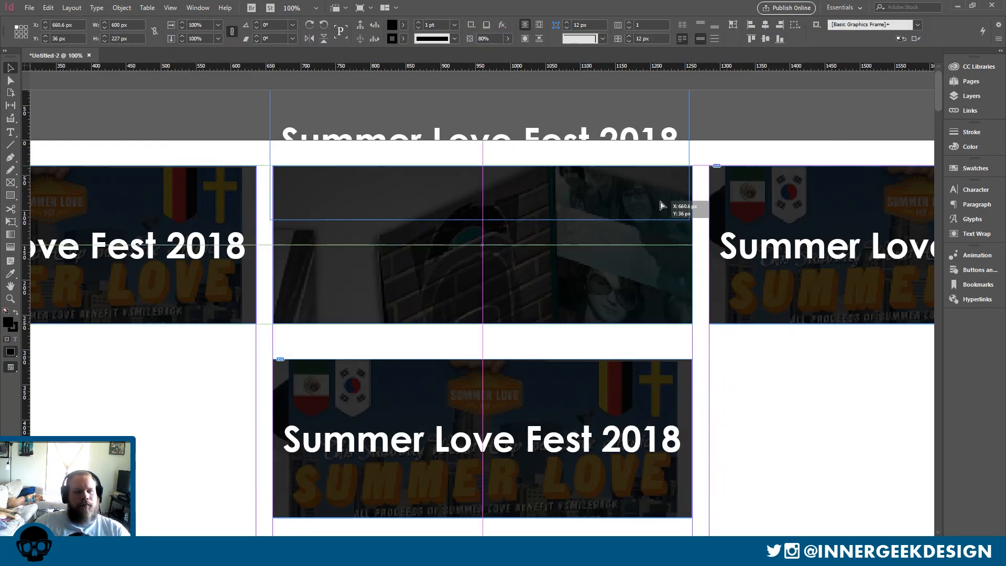
Change the title on the second-column top tile to "BackPack Records".
double_click(576, 260)
key(ctrl+a)
text(BackPack Records)
click(10, 67)
Ungroup the third-column tile and move its title and dark overlay off the image.
scroll(529, 298, right, 8)
click(530, 301)
key(ctrl+shift+g)
drag(530, 247, 527, 165)
drag(526, 286, 536, 368)
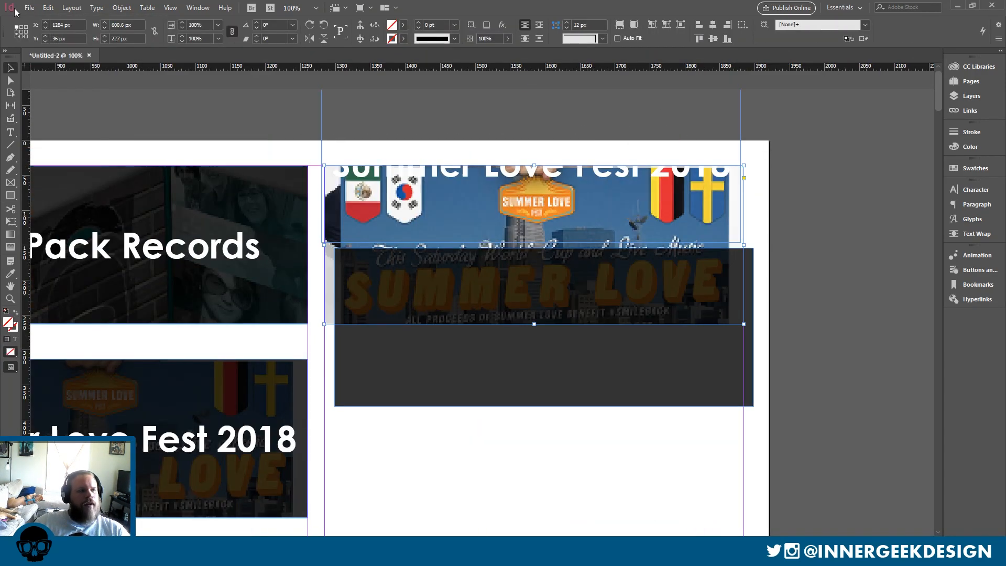
Replace the third-column tile's image with the cabinet website picture and realign the overlay and title over it.
double_click(423, 372)
drag(483, 384, 473, 302)
drag(738, 98, 740, 180)
Change the title on the third-column tile to "Cape Cabinet Depot" and deselect it.
double_click(736, 271)
key(ctrl+a)
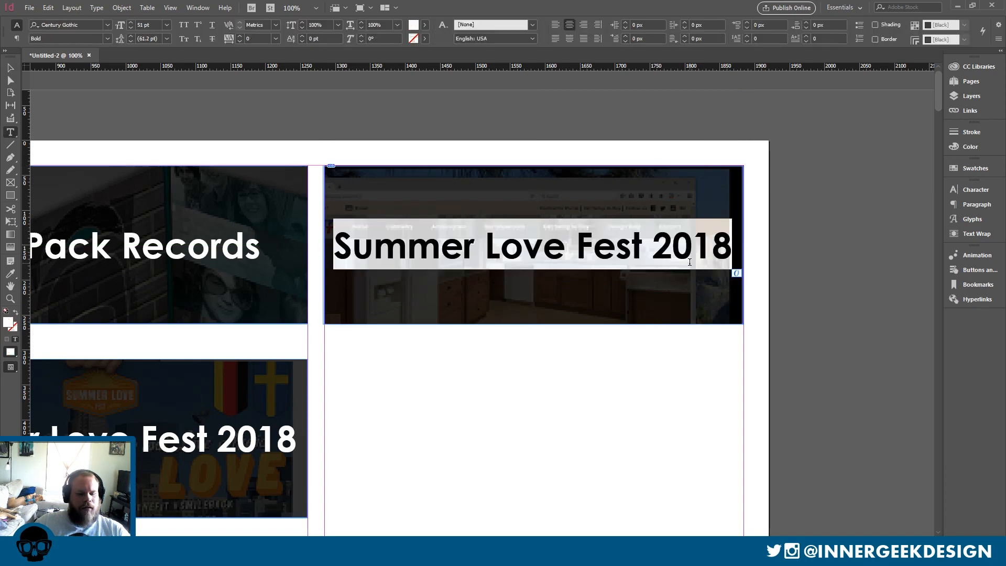
text(Cape Cabinet Depot)
click(10, 68)
click(637, 415)
Replace the second-column lower tile's image with the red business card picture, keeping the dark overlay and title aligned over it.
scroll(637, 415, left, 6)
drag(414, 343, 721, 326)
drag(419, 336, 400, 344)
click(29, 7)
click(39, 158)
double_click(606, 173)
drag(721, 330, 396, 348)
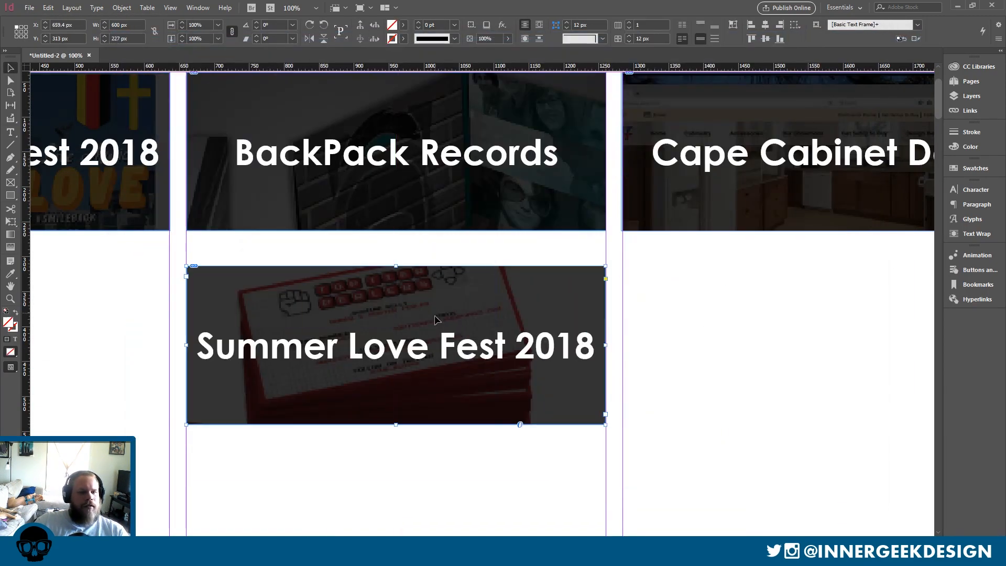
Change the title on the second-column lower tile to "Top Tier Perlers" and deselect it.
double_click(396, 348)
key(ctrl+a)
text(r)
key(BackSpace)
text(Top Tier Perlers)
click(10, 68)
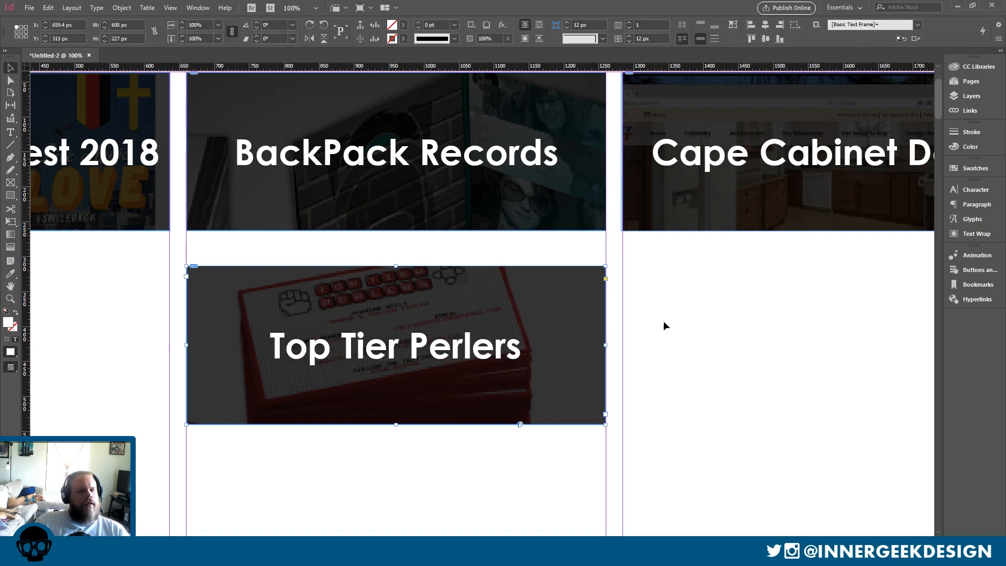
click(714, 341)
Convert the Summer Love Fest 2018 tile into a button with the On Click event and name it "Summer".
key(ctrl+minus)
scroll(714, 340, down, 3)
scroll(681, 318, up, 2)
scroll(681, 318, up, 4)
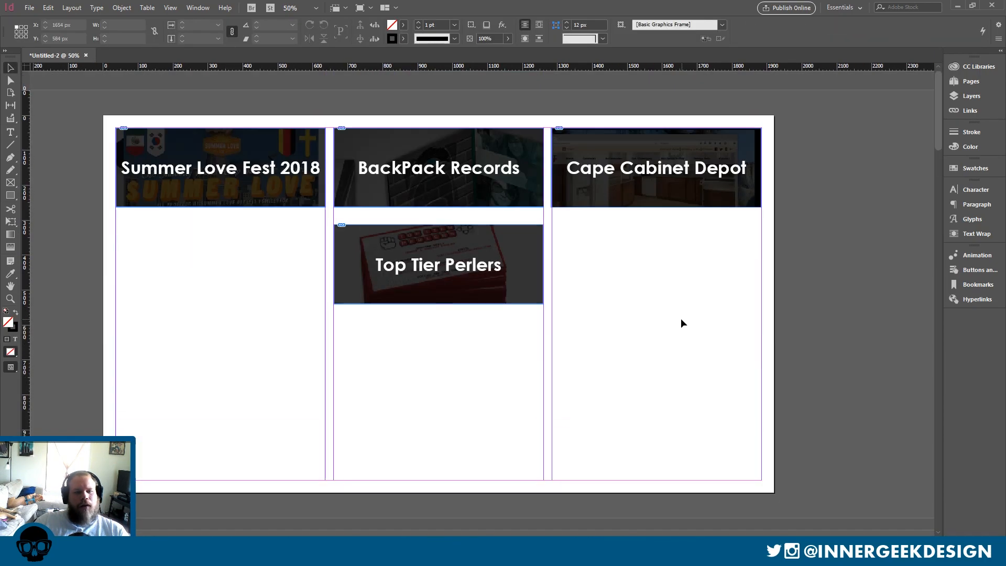
click(238, 207)
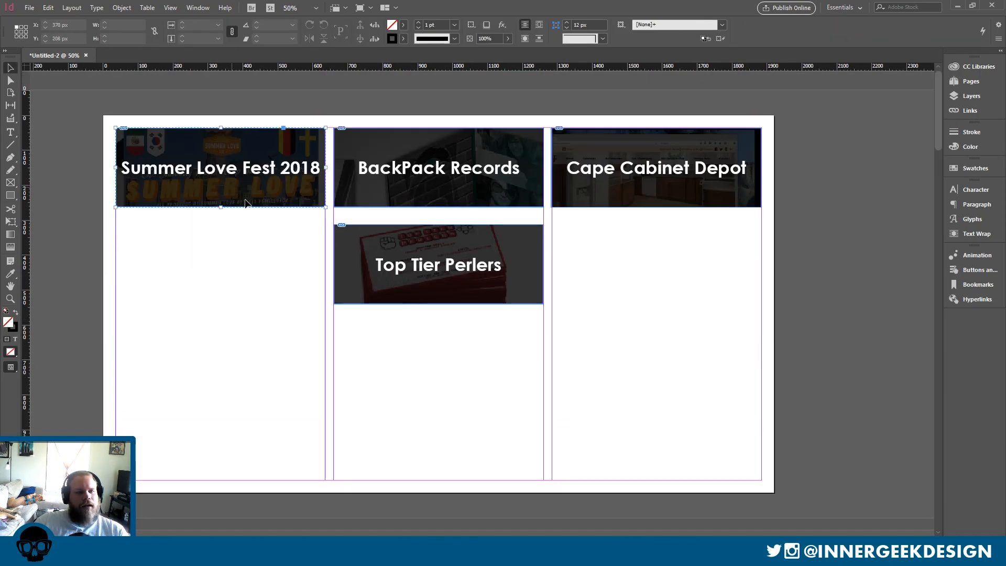
click(975, 273)
click(915, 266)
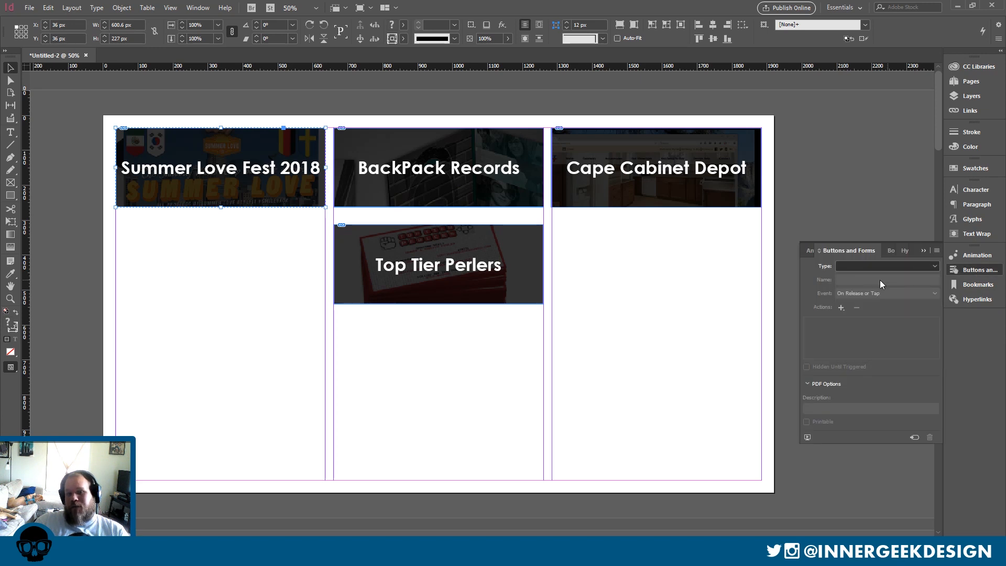
click(863, 278)
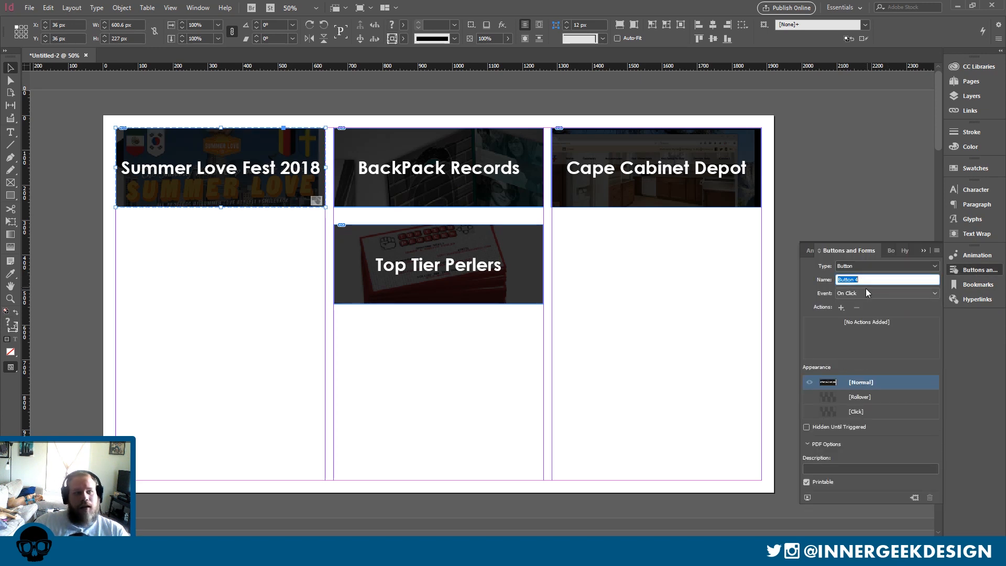
text(Summer)
key(Return)
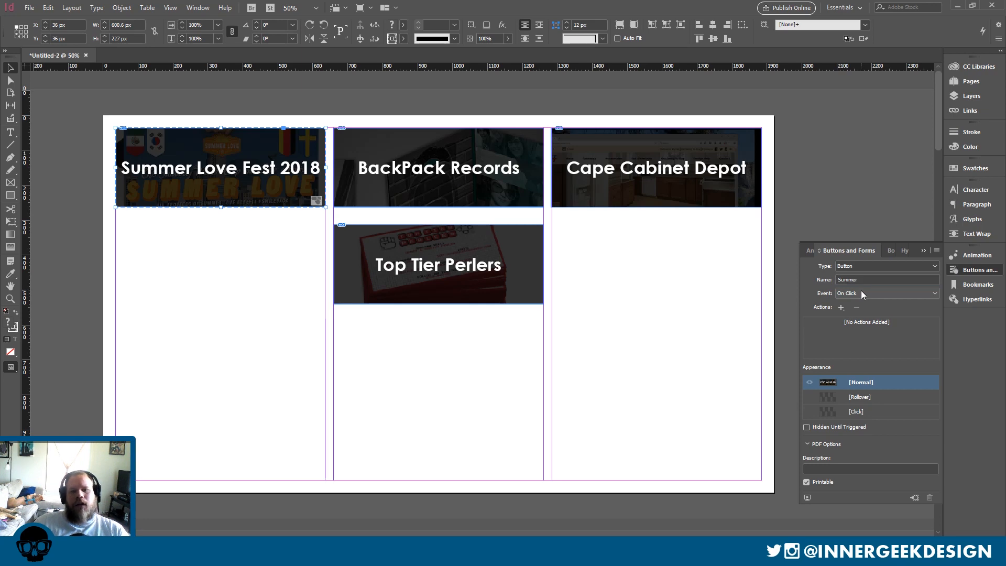
Add a Go To Destination action to the Summer button, with the Summer bookmark as its destination.
click(841, 307)
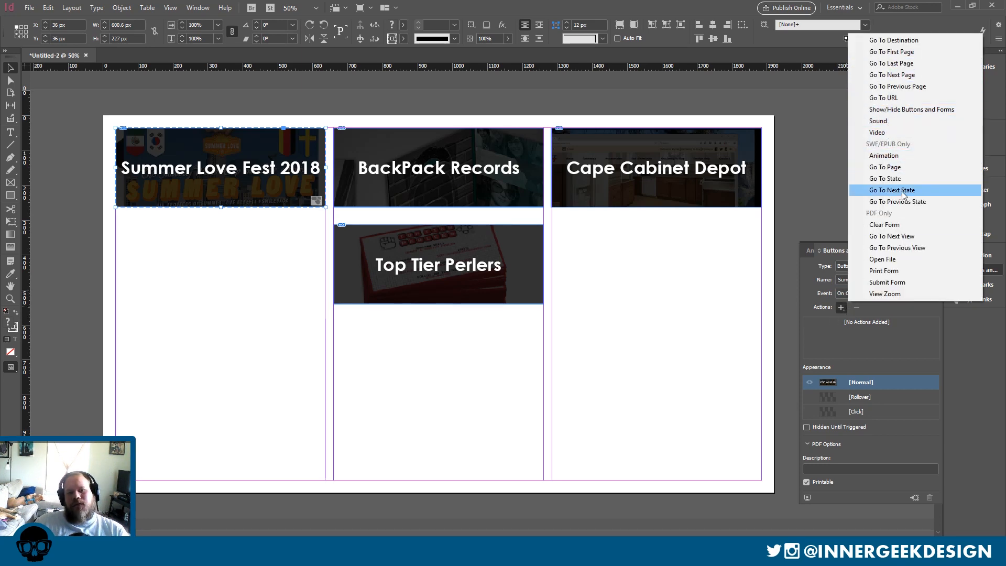
click(915, 41)
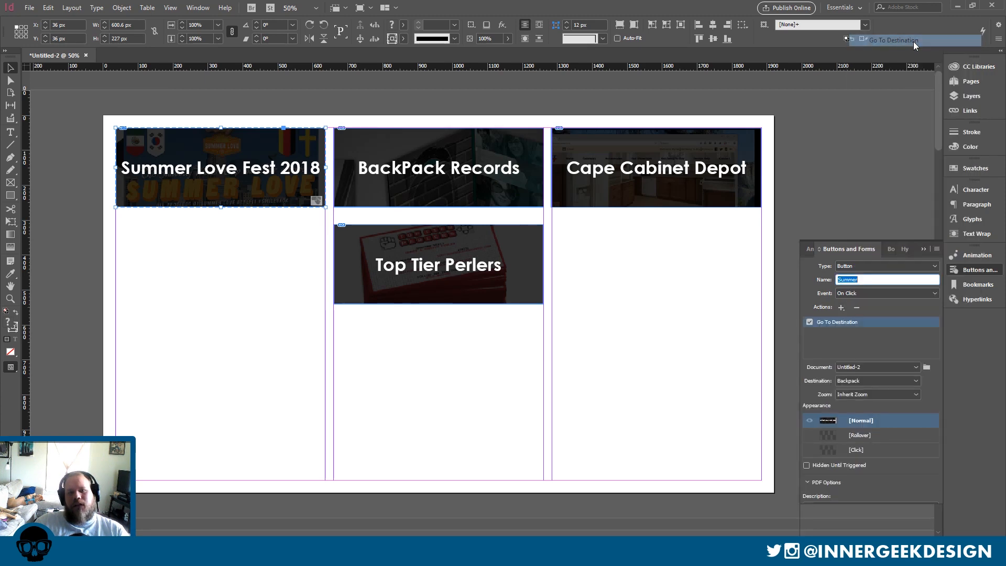
click(892, 376)
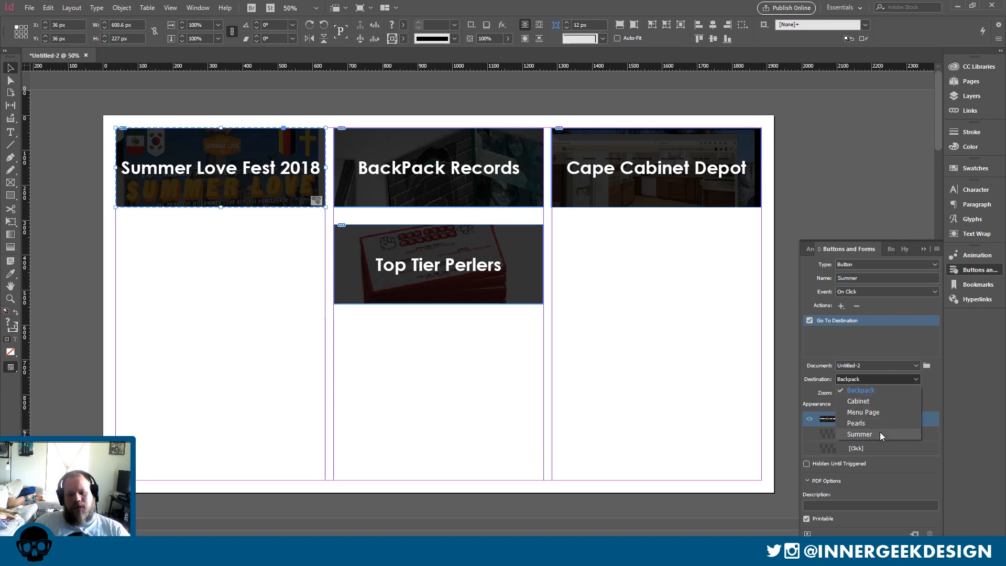
click(859, 434)
Convert the BackPack Records tile into a button and name it "Backpack".
click(511, 197)
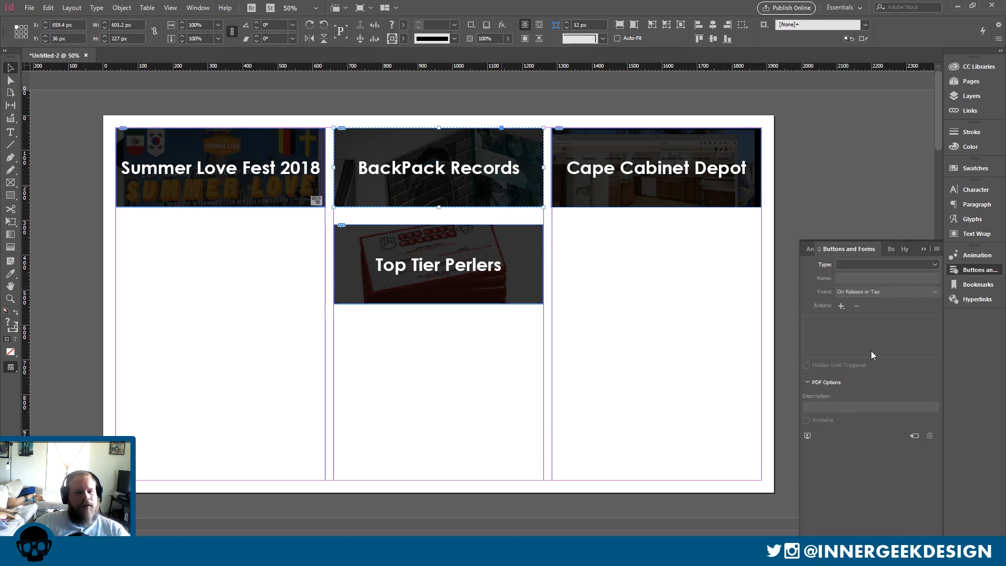
click(880, 265)
click(861, 277)
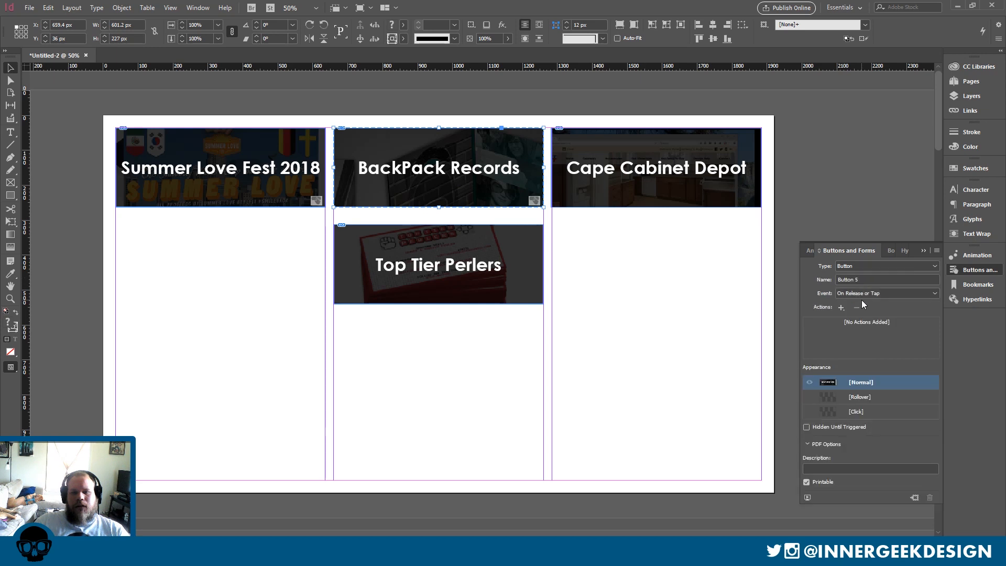
click(855, 280)
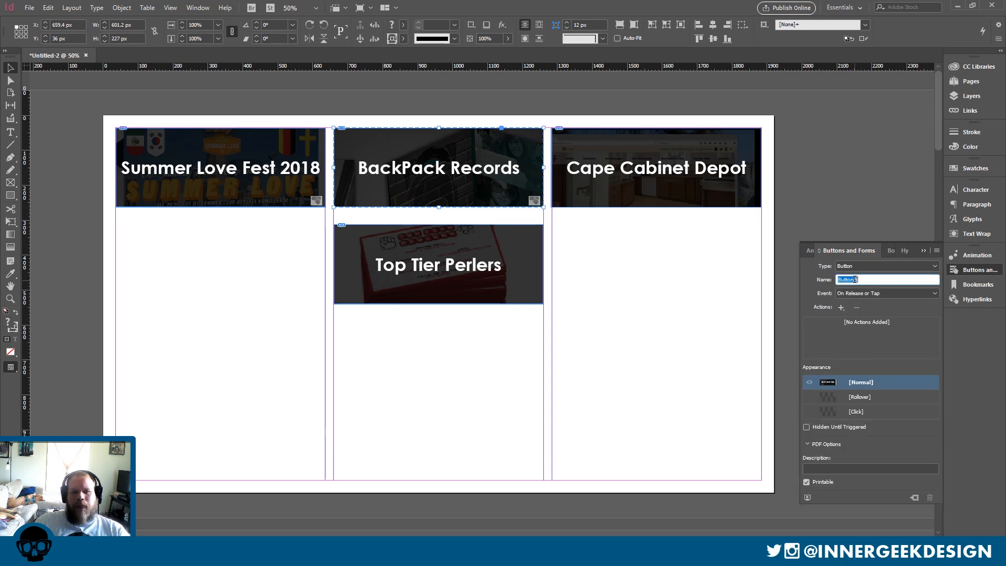
text(Back)
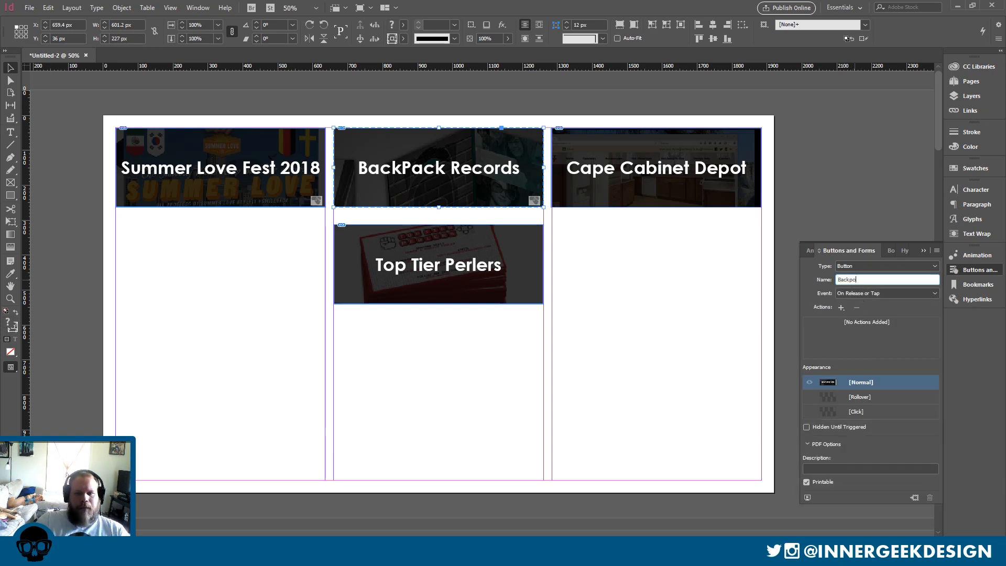
text(pack)
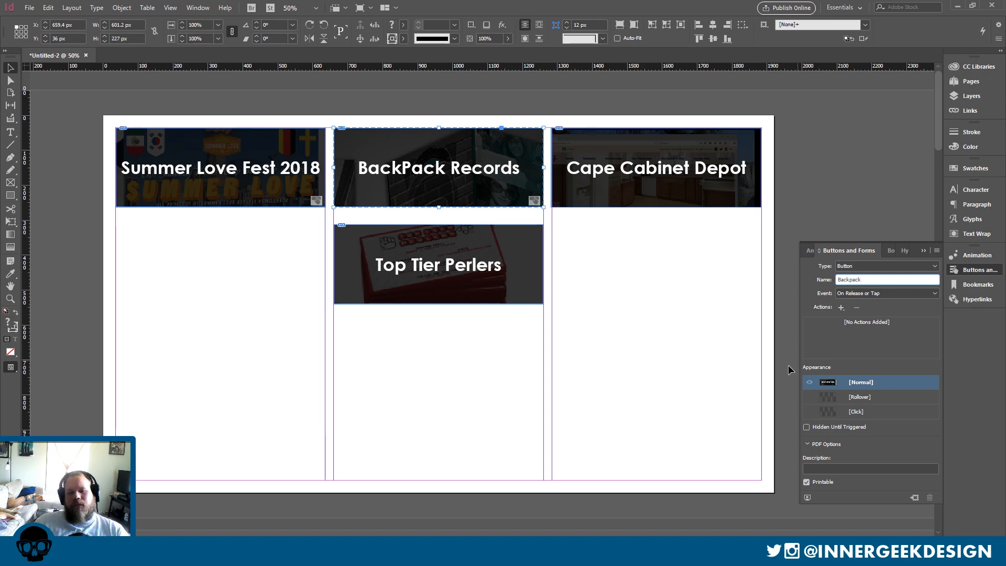
Set the Backpack button's event to On Click and add a Go To Destination action for the Backpack bookmark.
click(849, 294)
click(860, 316)
click(840, 307)
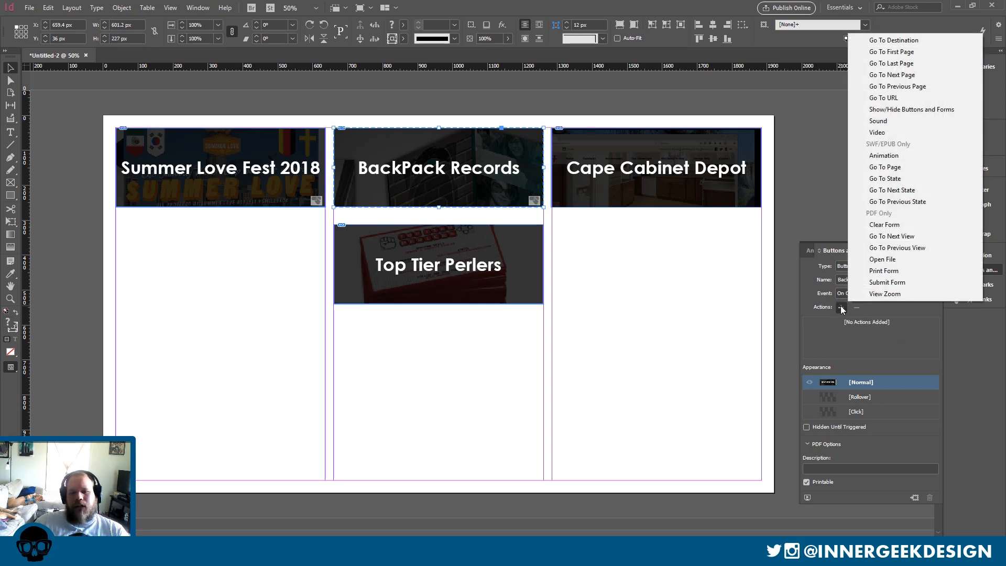
click(891, 41)
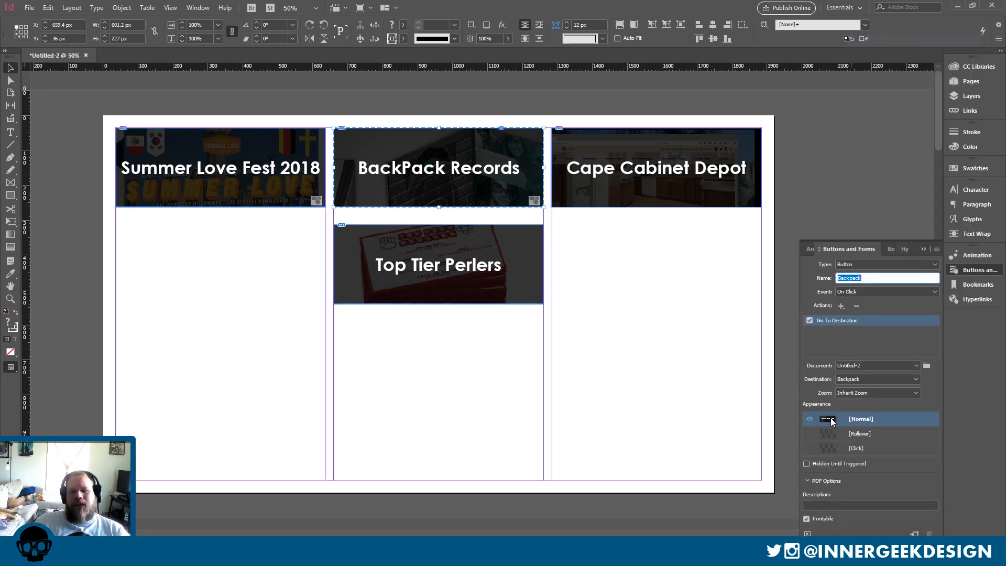
Convert the Cape Cabinet Depot tile into a button and name it "Cabinet".
click(706, 205)
click(891, 267)
click(866, 280)
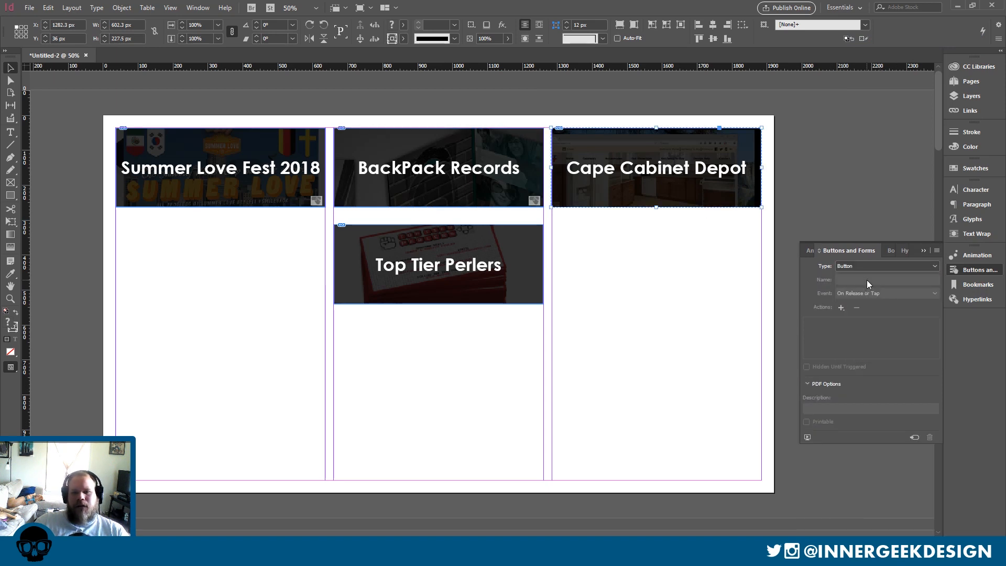
click(856, 279)
text(C)
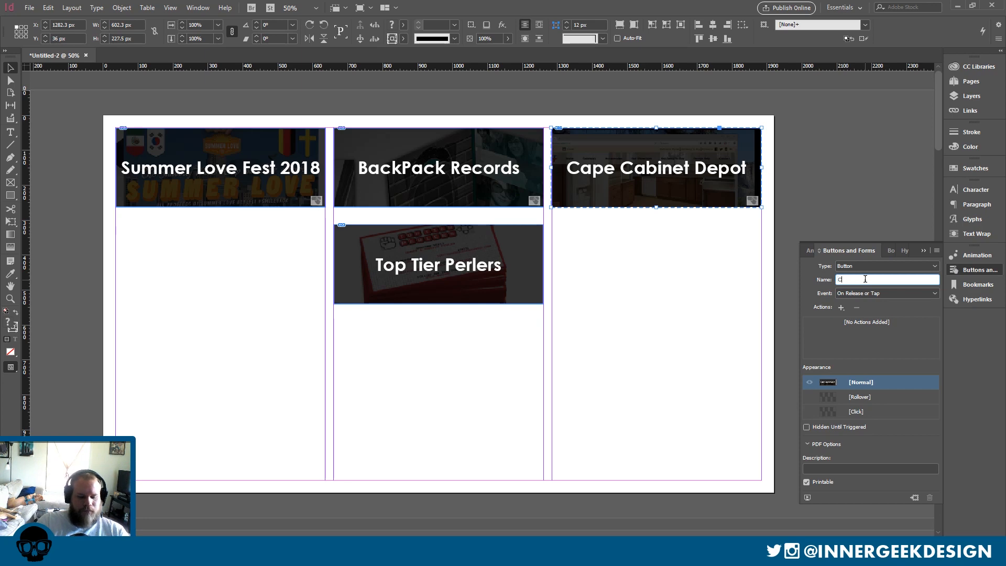
text(ap)
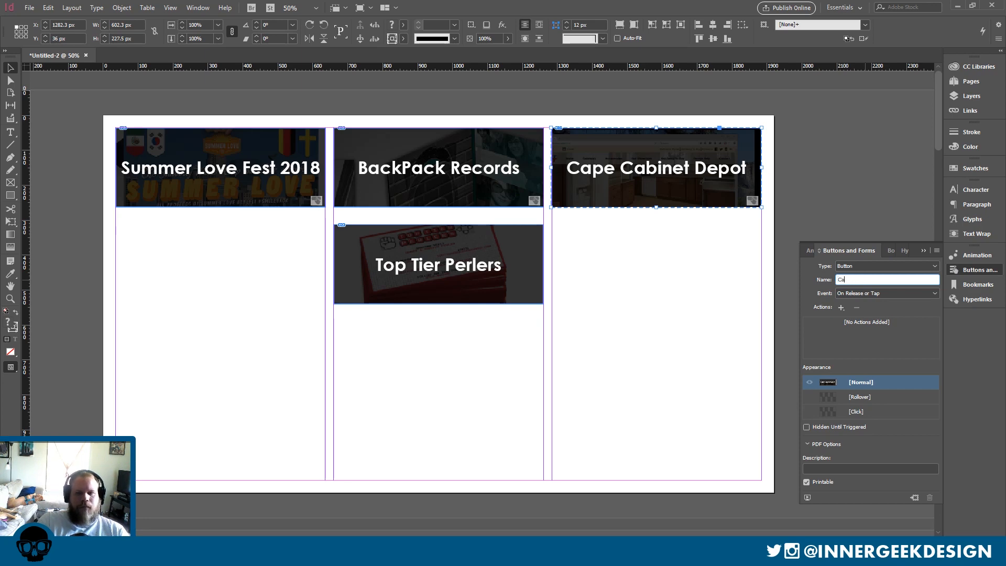
Set the Cabinet button's event to On Click and add a Go To Destination action for the Cabinet bookmark.
click(852, 293)
click(840, 313)
click(841, 309)
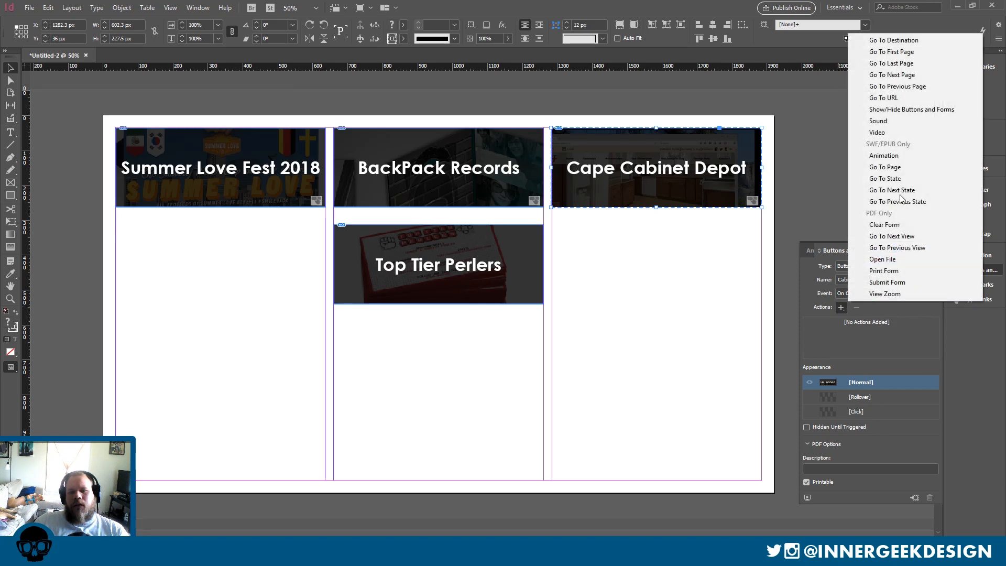
click(898, 40)
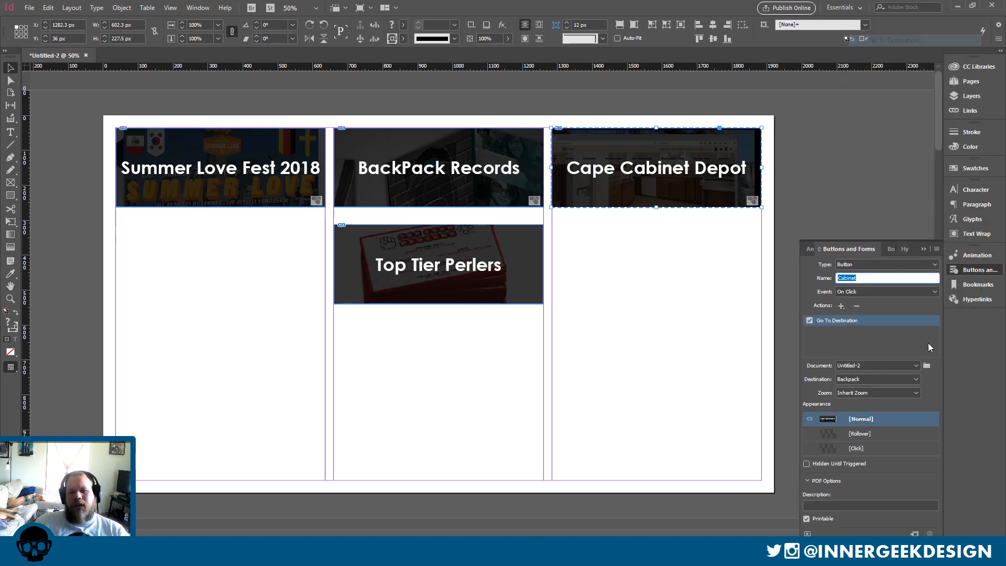
click(868, 382)
click(870, 403)
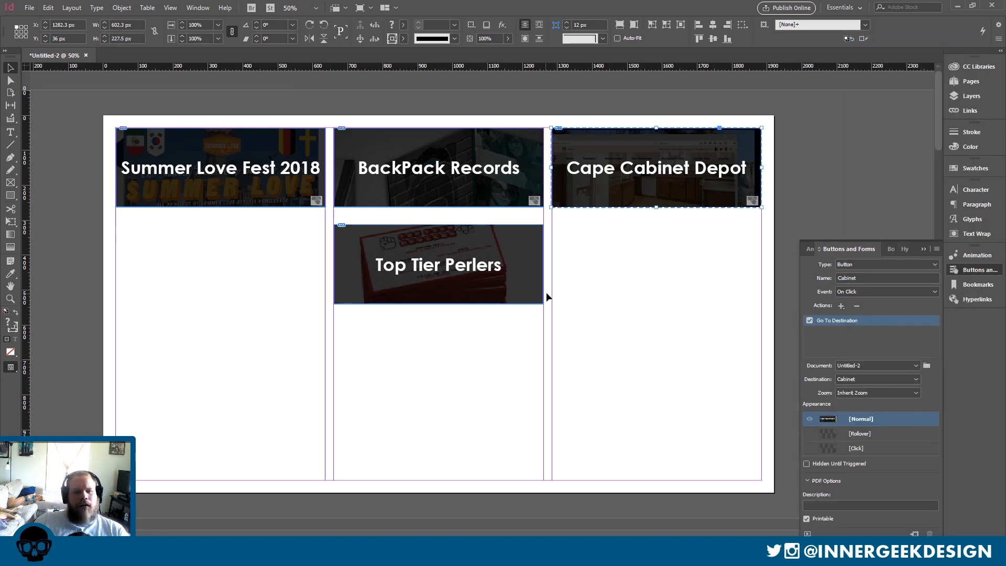
Convert the Top Tier Perlers tile into a button and name it "Pearls".
click(532, 290)
click(859, 265)
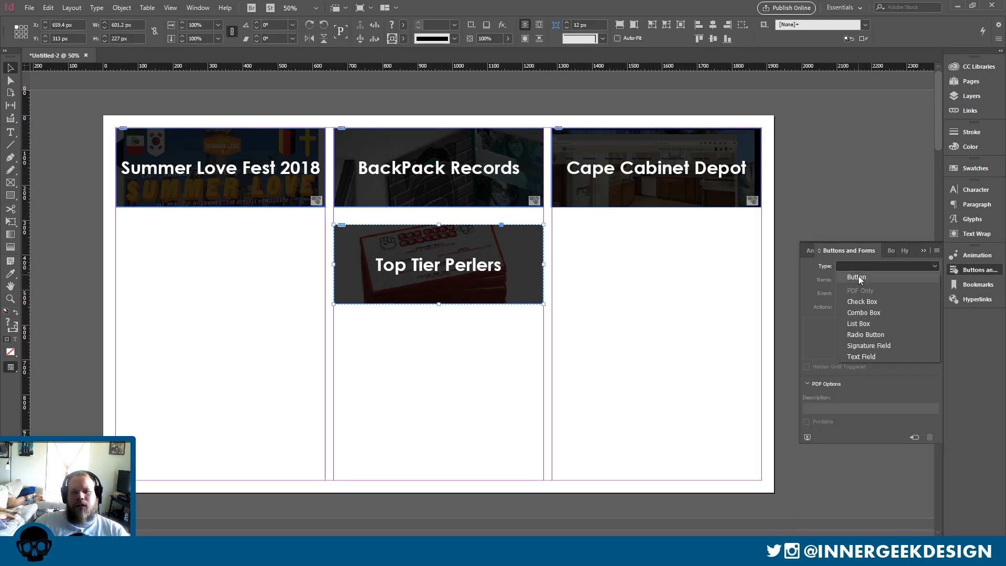
click(858, 277)
click(855, 280)
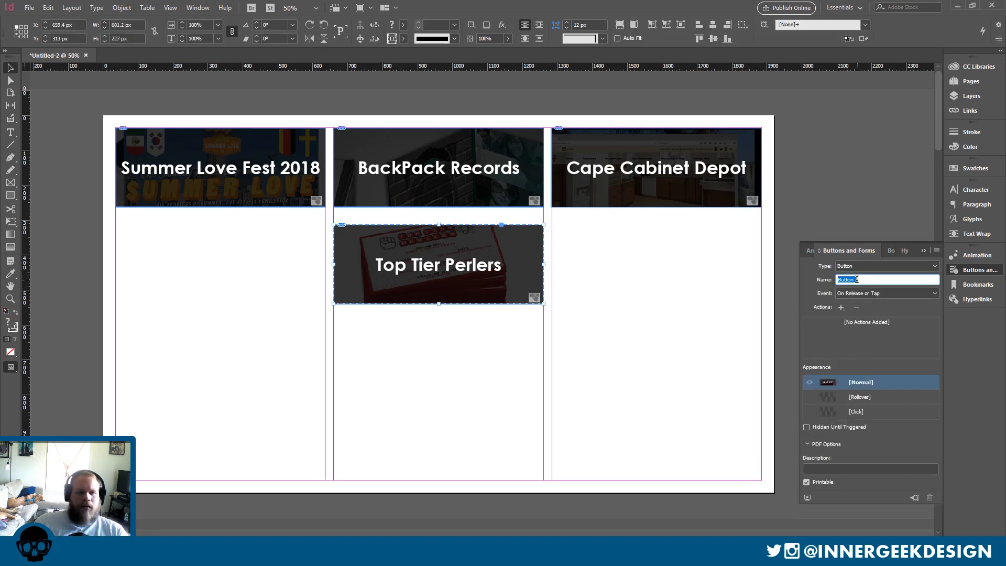
text(Perlers)
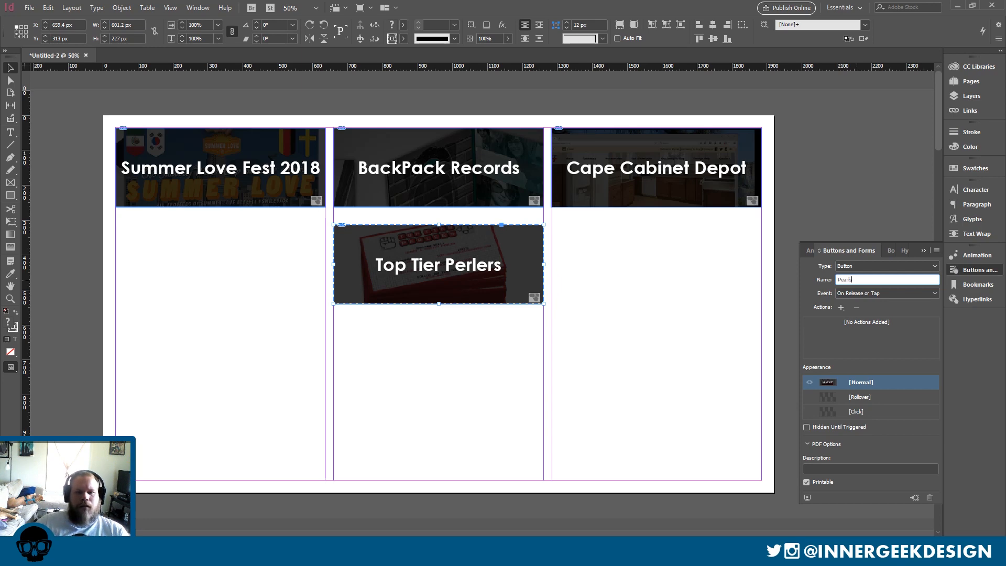
text(rls)
Set the Pearls button's event to On Click and add a Go To Destination action for the Pearls bookmark.
click(853, 292)
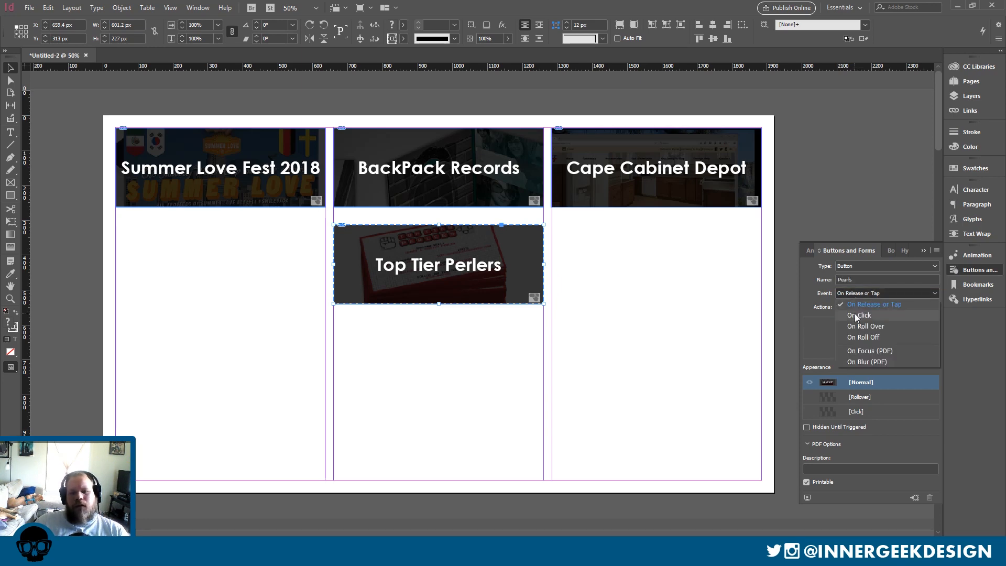
click(854, 314)
click(840, 308)
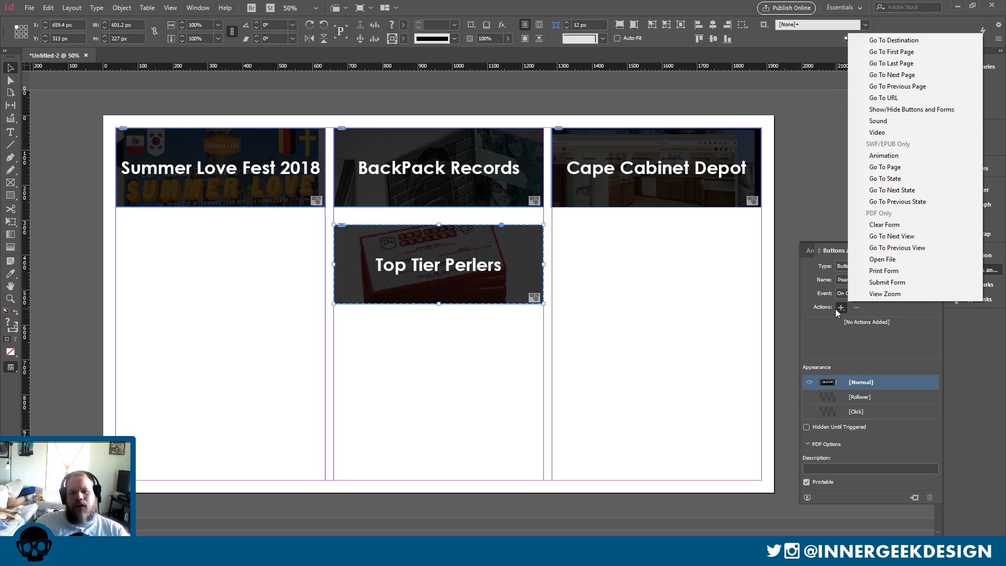
click(912, 42)
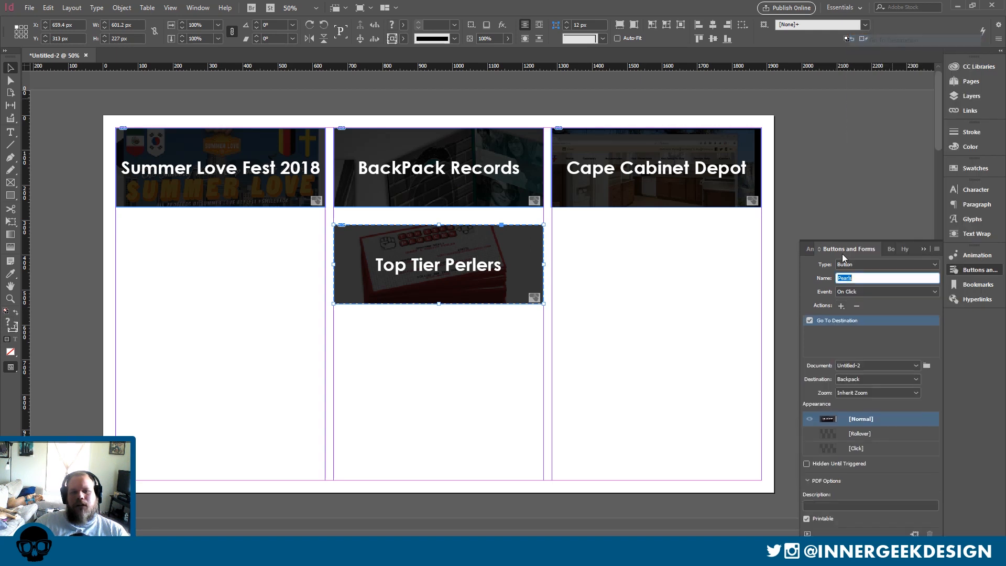
click(863, 365)
click(861, 377)
click(858, 379)
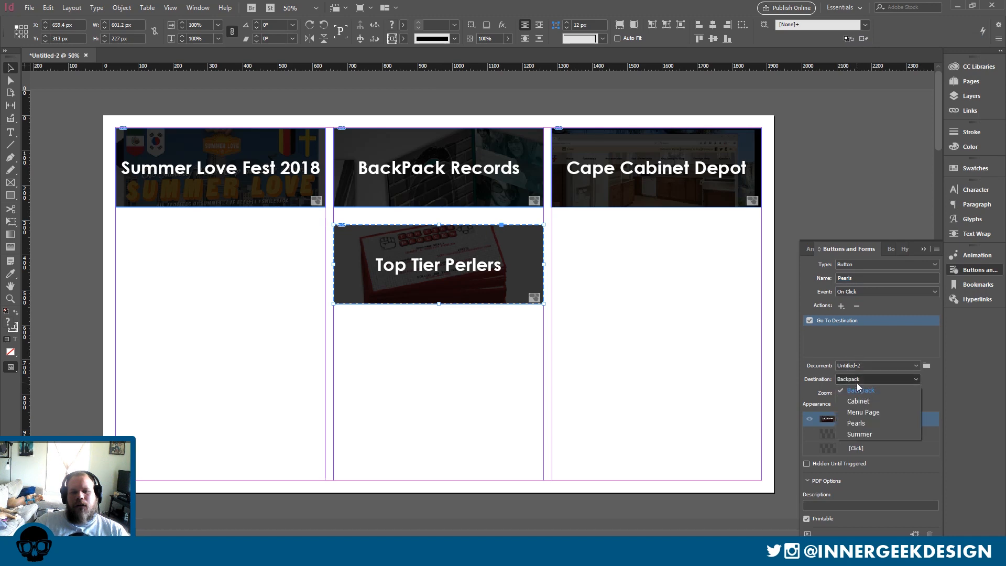
click(859, 424)
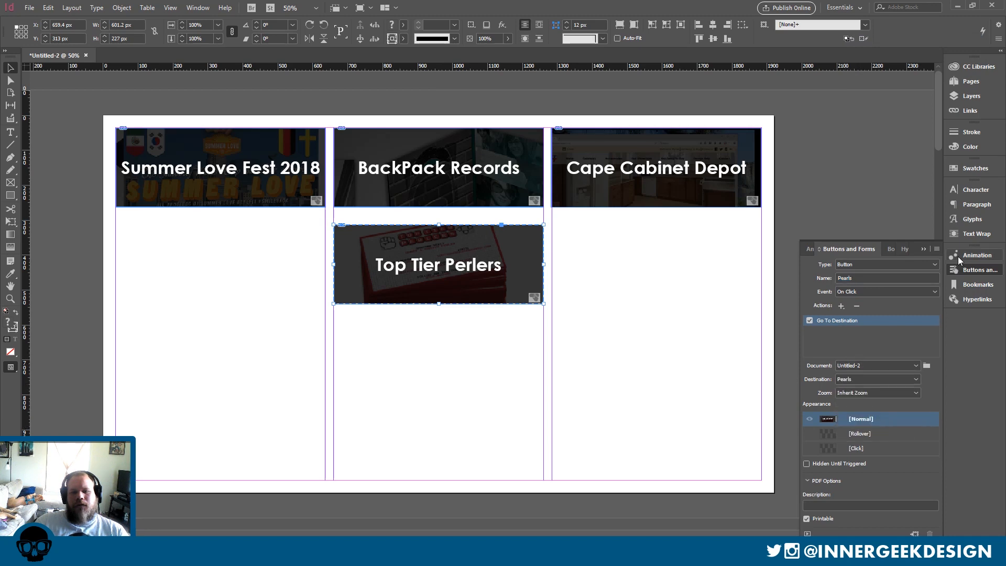
click(925, 250)
Look over the document's pages from the menu page down to the blank last page.
click(834, 283)
key(ctrl+minus)
key(ctrl+minus)
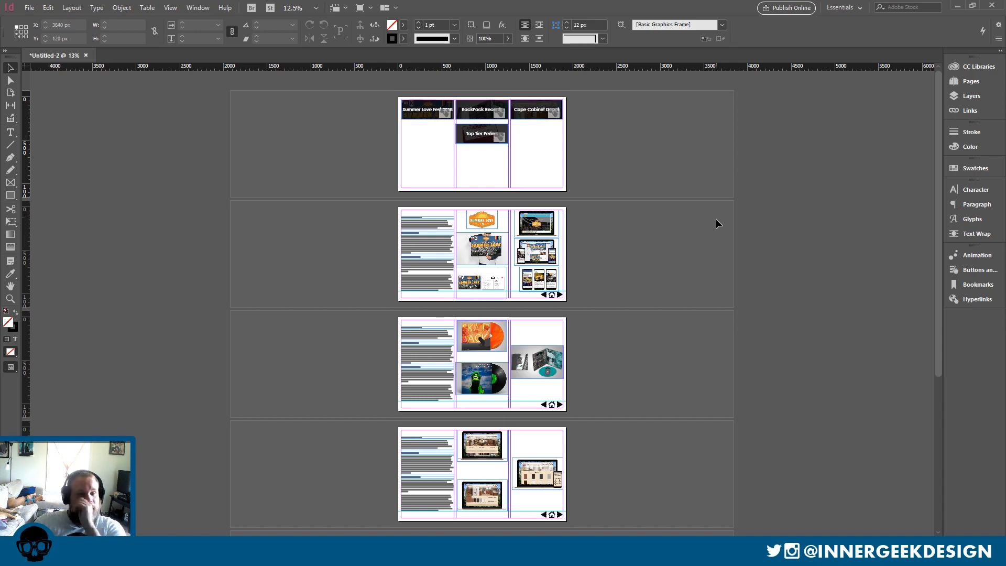
scroll(716, 219, down, 3)
scroll(716, 216, up, 3)
scroll(716, 221, down, 3)
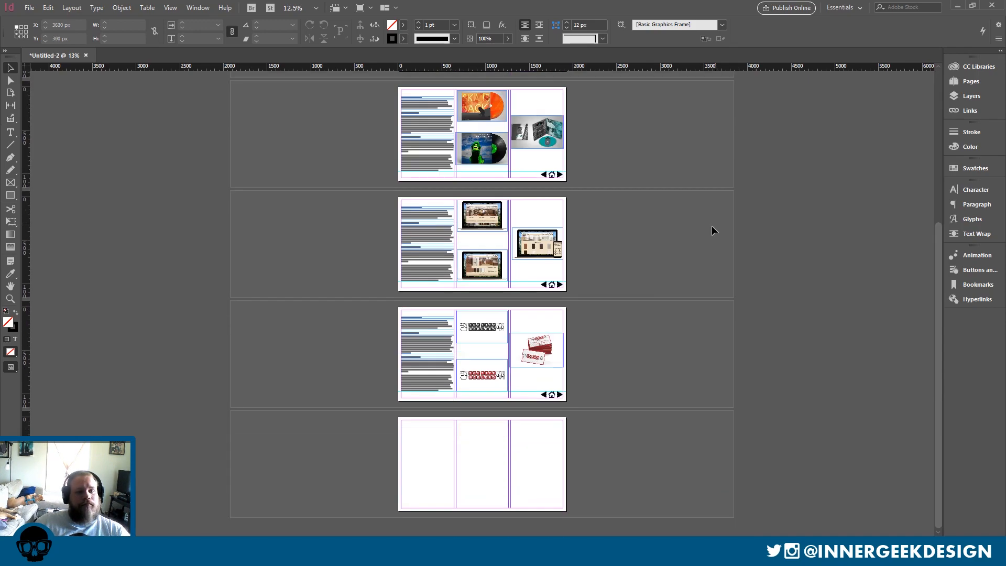
key(ctrl+equal)
key(ctrl+equal)
scroll(690, 221, down, 5)
key(ctrl+minus)
key(ctrl+minus)
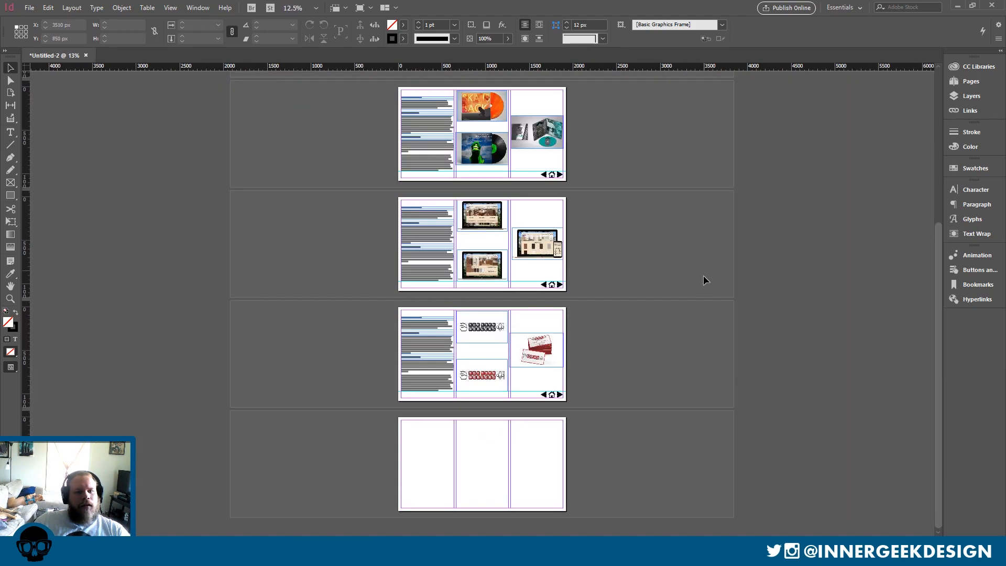
key(ctrl+equal)
scroll(613, 321, down, 3)
key(ctrl+equal)
scroll(574, 373, down, 3)
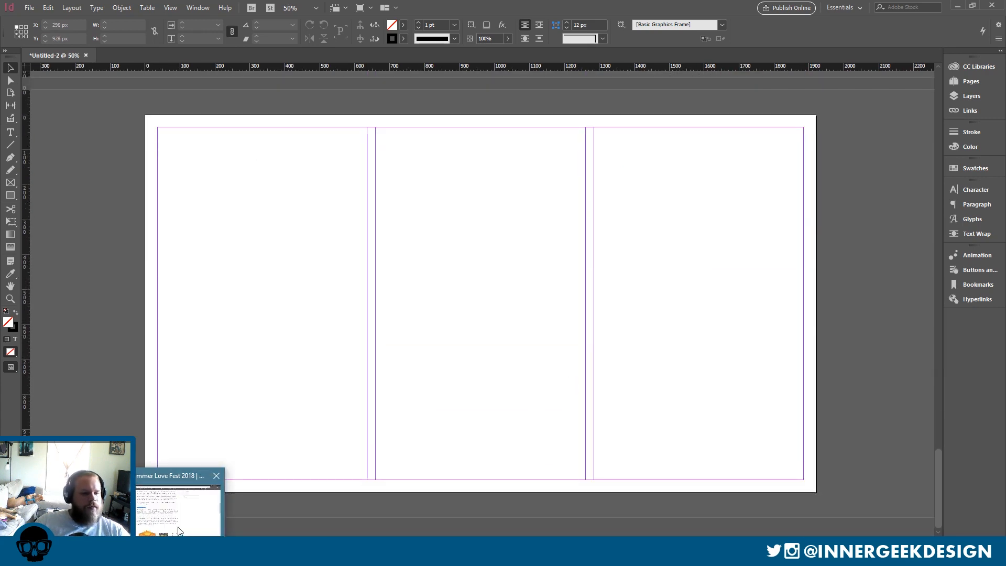
Switch to the browser to view the Summer Love Fest 2018 portfolio page and return to InDesign.
click(181, 501)
scroll(565, 257, up, 5)
scroll(565, 258, up, 3)
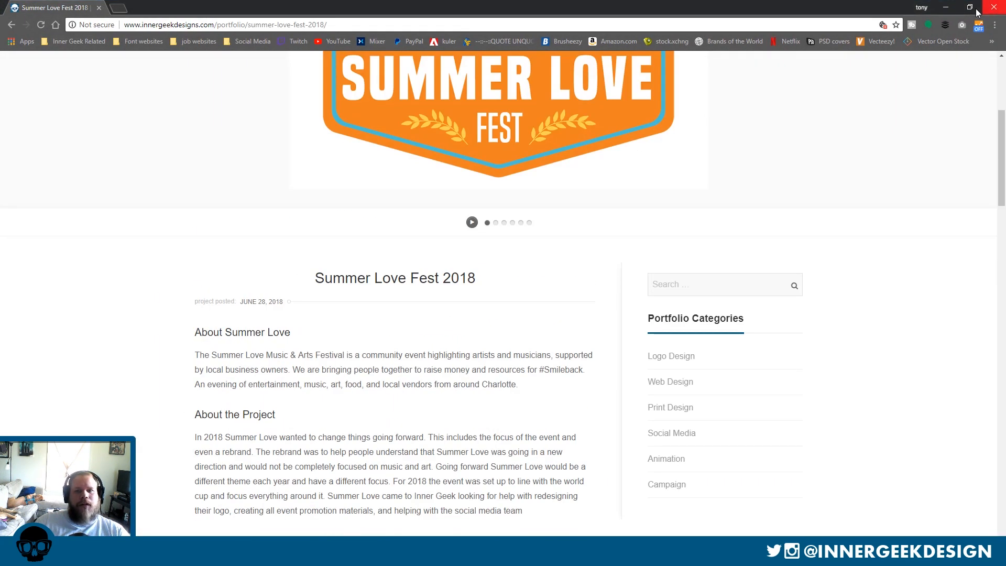
click(945, 7)
Copy the heading and body text frames from the Top Tier Perlers page into the first column of the blank last page.
scroll(701, 231, up, 5)
scroll(701, 230, up, 4)
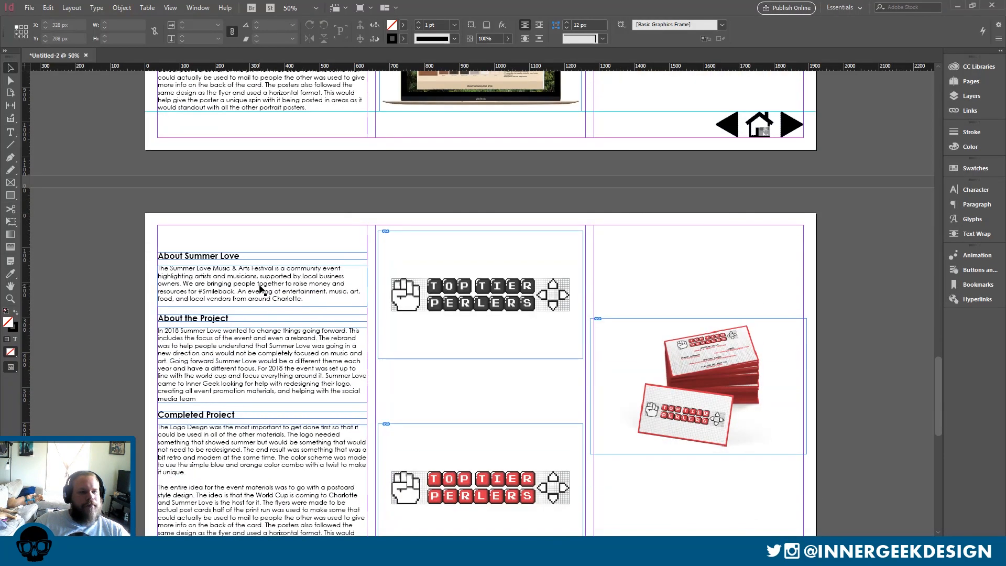
click(236, 285)
click(115, 392)
scroll(115, 392, down, 1)
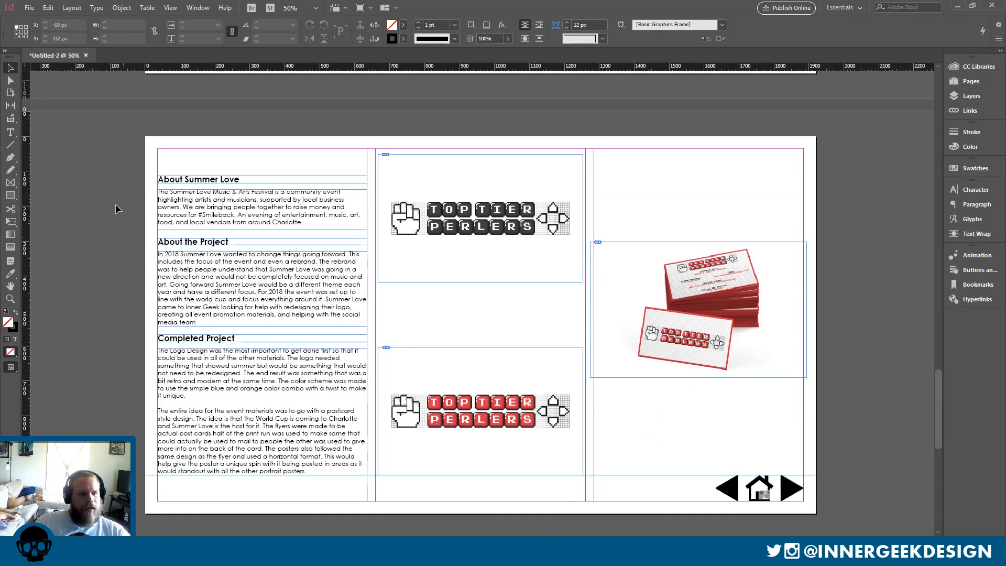
drag(123, 183, 243, 470)
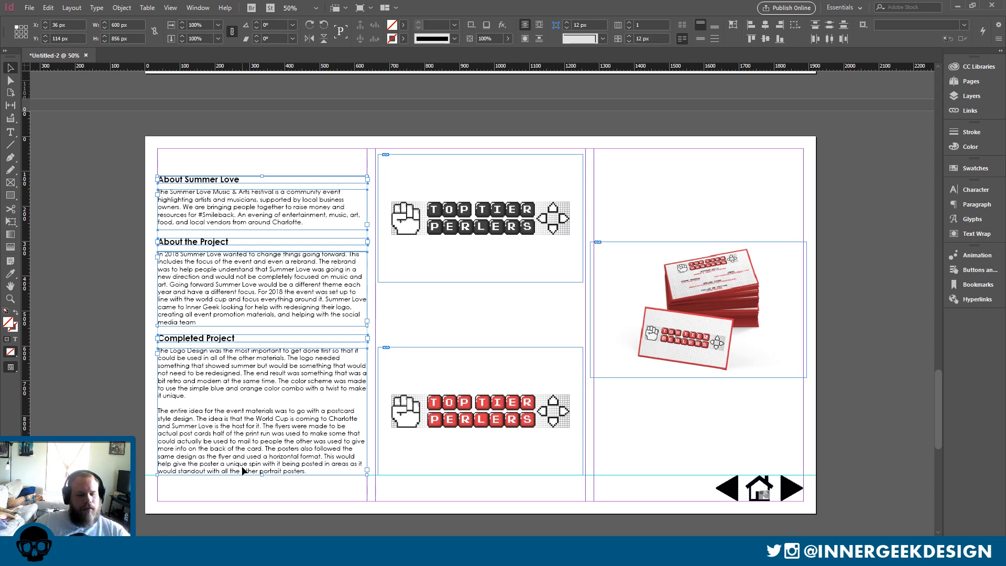
scroll(312, 388, down, 5)
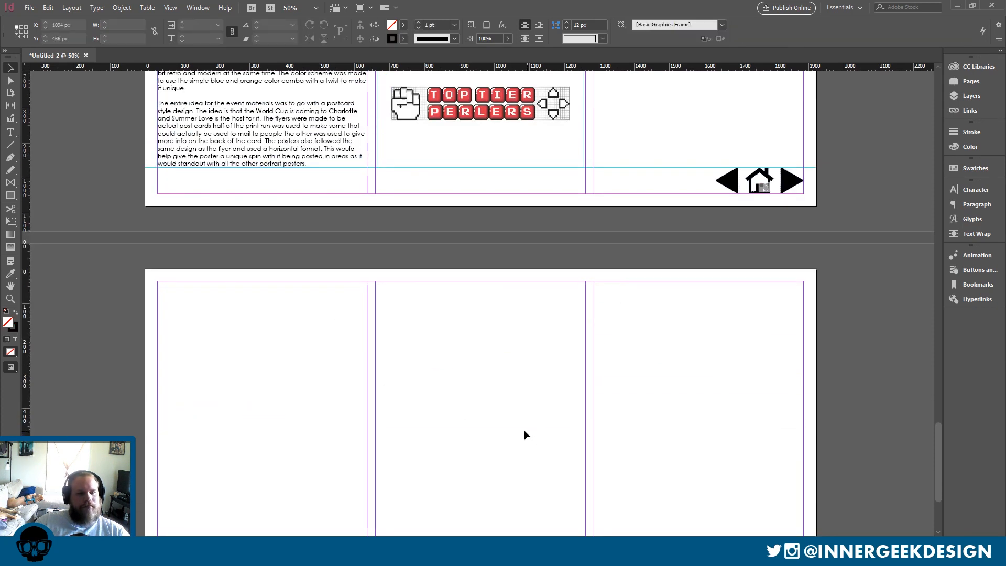
key(ctrl+v)
scroll(524, 429, down, 1)
scroll(472, 223, down, 1)
drag(473, 223, 254, 301)
click(503, 330)
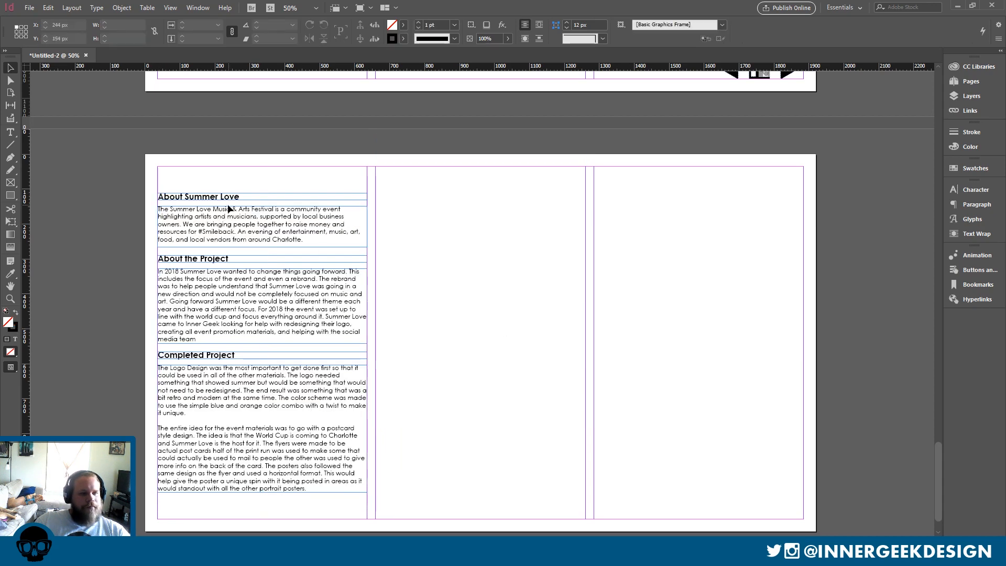
Place two copies of the "About Summer Love" heading in the middle column and change the upper one to "Name".
click(218, 199)
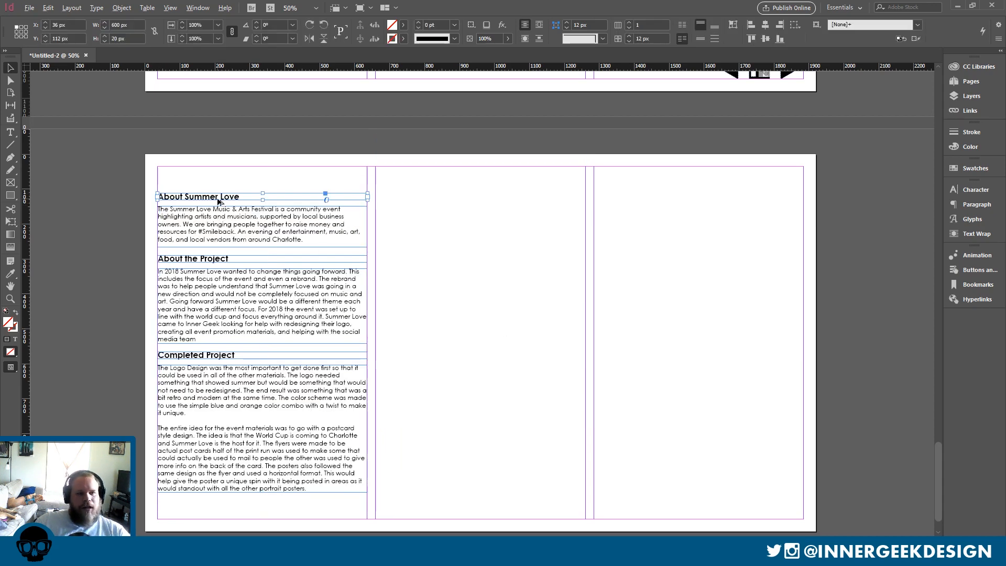
drag(218, 199, 429, 262)
triple_click(443, 249)
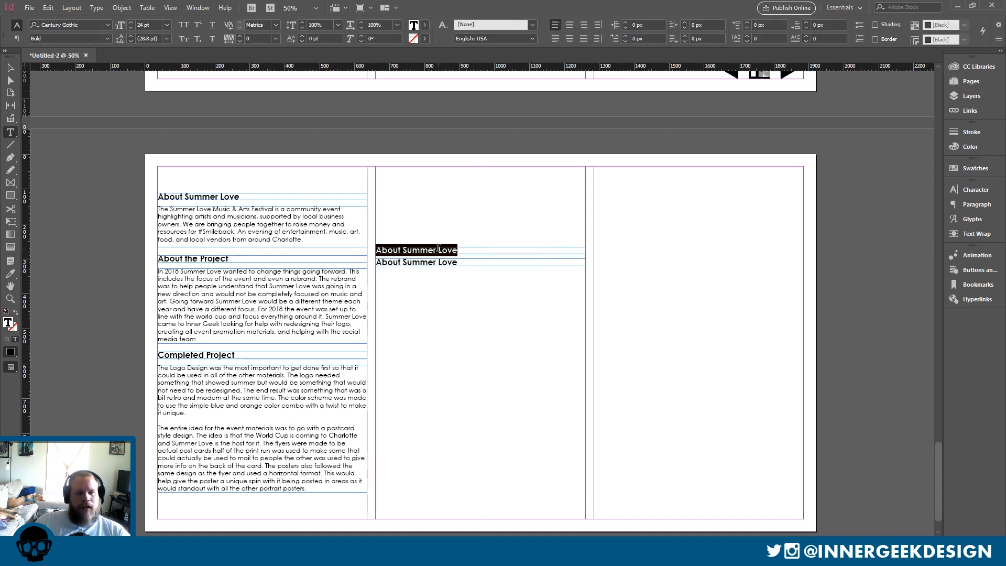
text(Name)
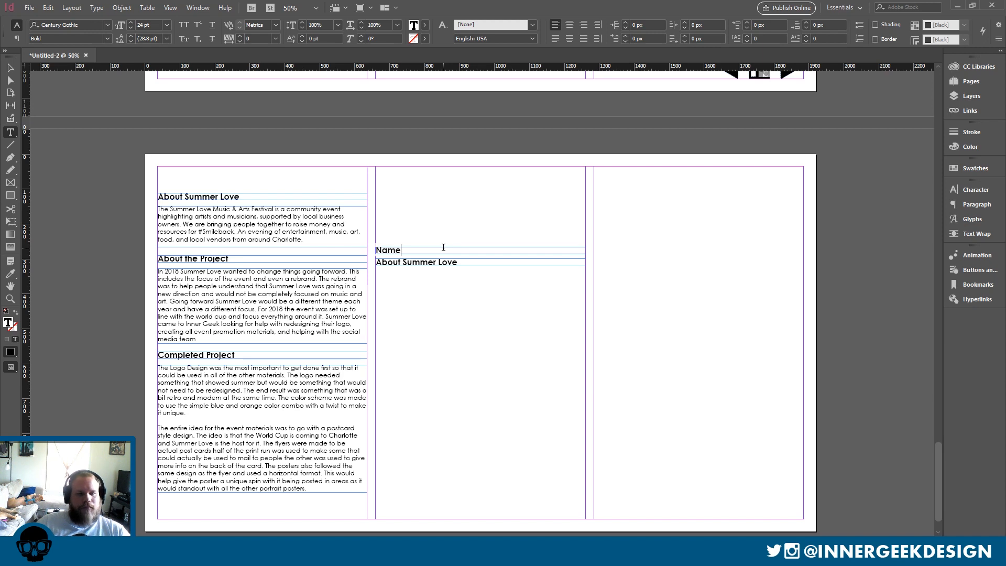
Replace the text of the heading copy below "Name" with "Designer Name".
double_click(423, 262)
triple_click(423, 261)
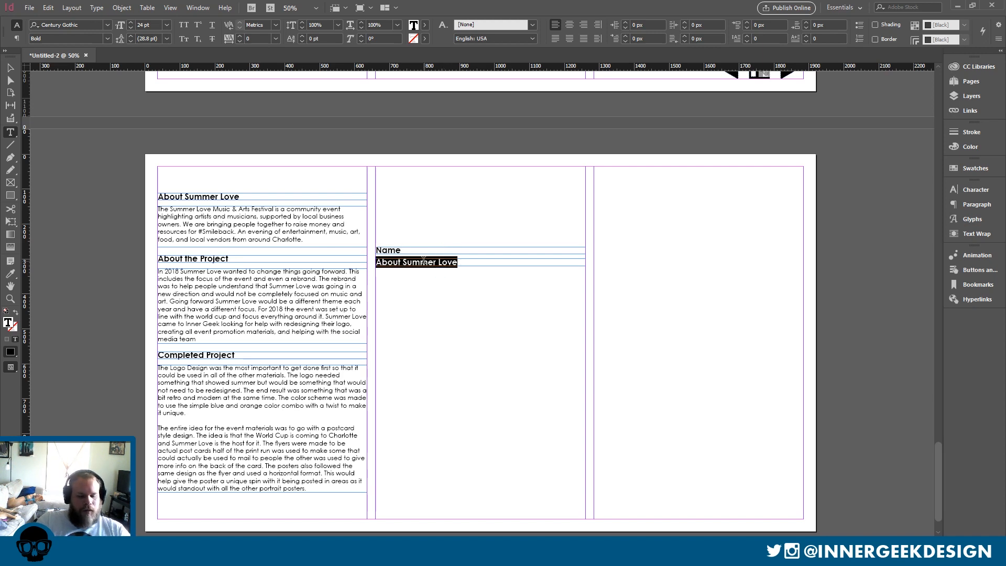
text(Designer Nam)
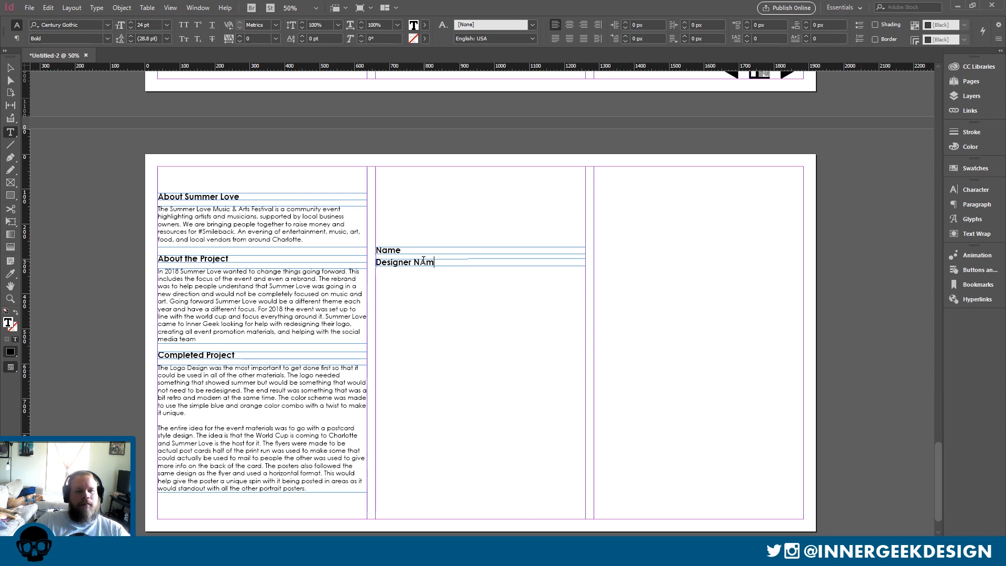
key(BackSpace)
key(BackSpace)
text(ame)
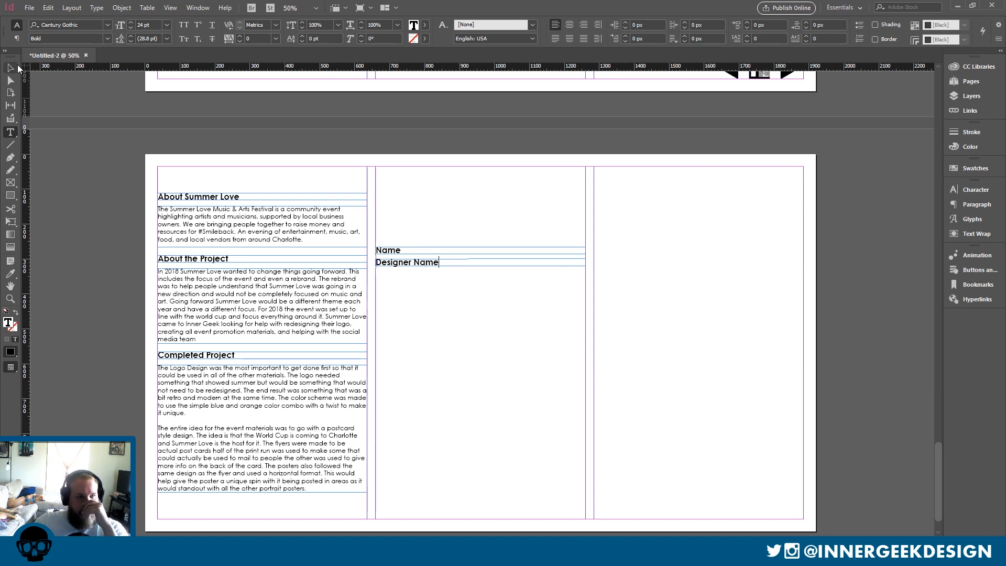
Duplicate the Name and Designer Name frames just below the originals and change the copied "Name" to "Website".
click(10, 68)
click(432, 335)
drag(442, 305, 410, 211)
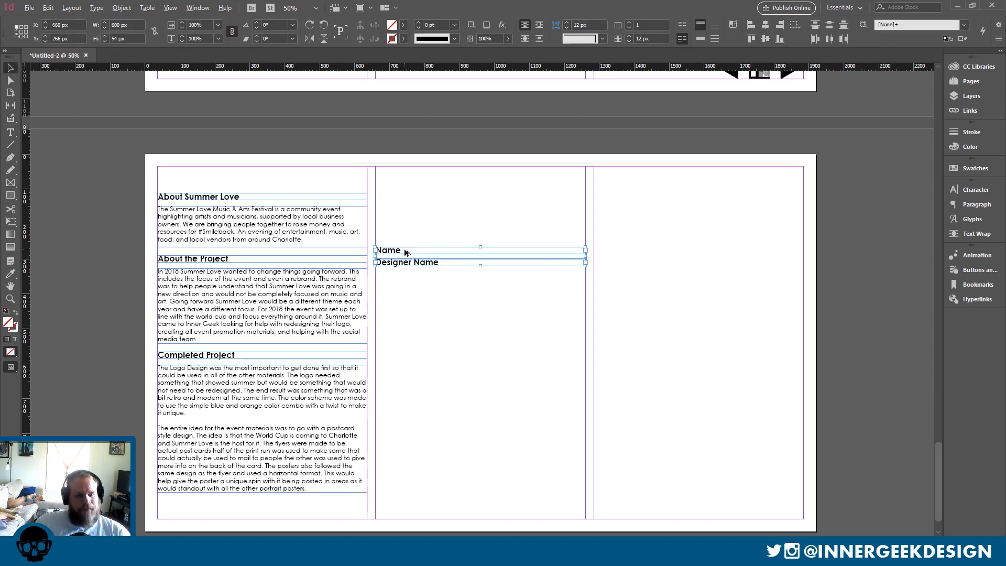
drag(414, 254, 417, 275)
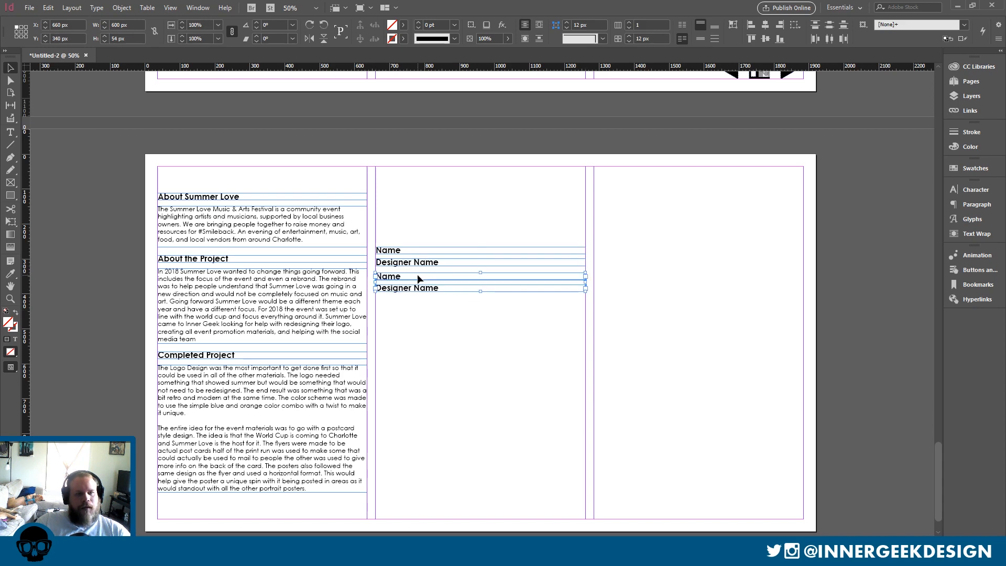
double_click(418, 275)
text(Website)
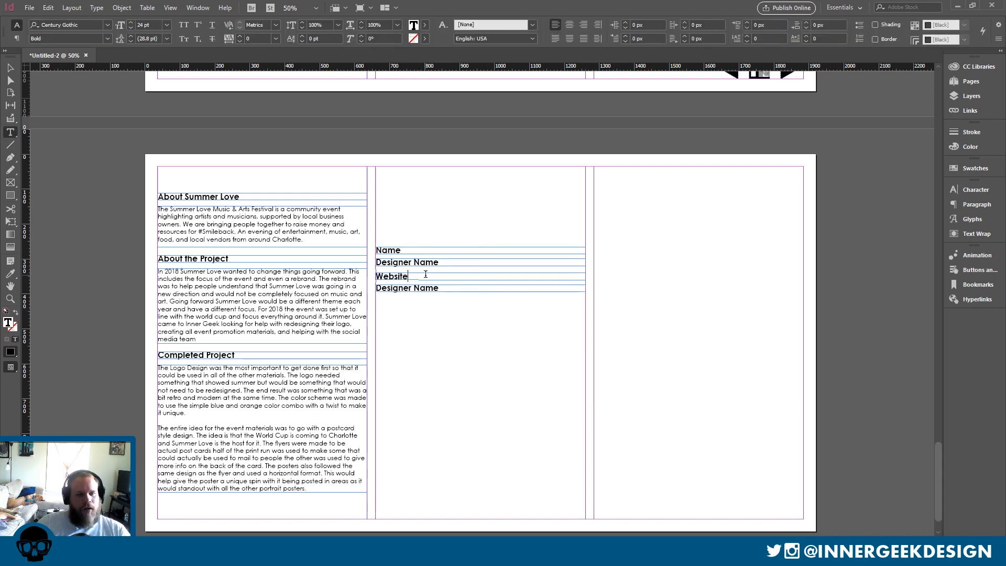
triple_click(430, 287)
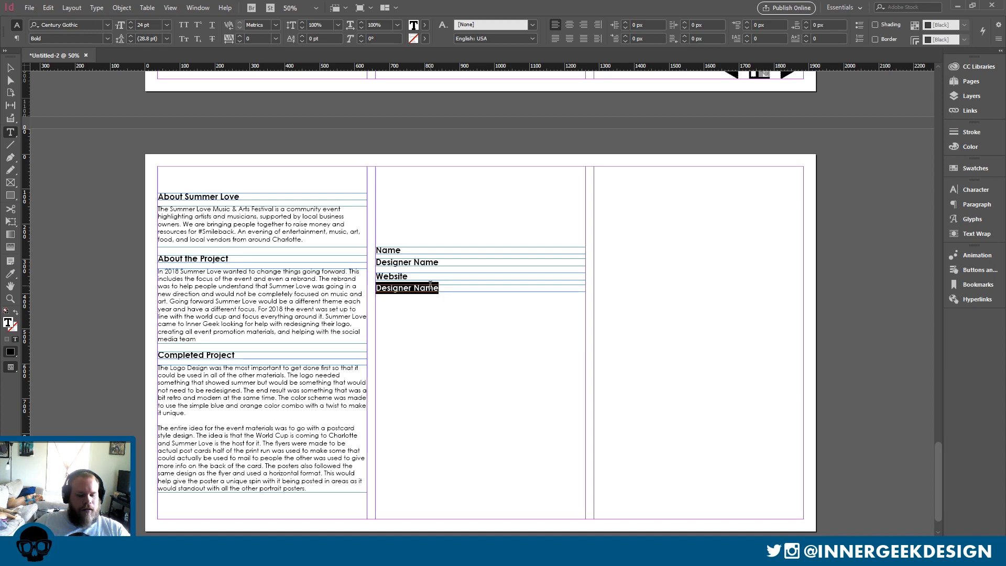
text(www)
text(.inn)
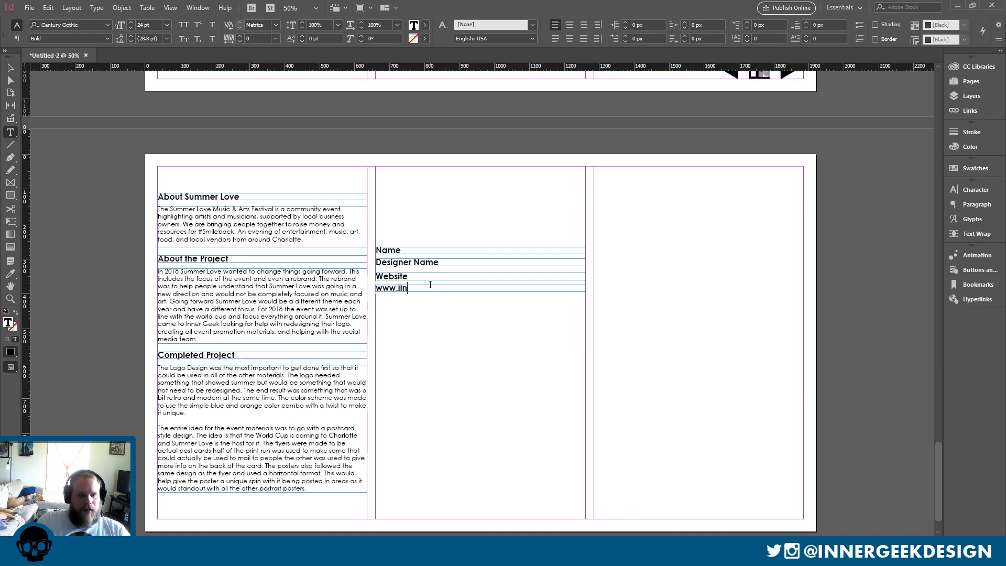
text(e)
text(nnergeek)
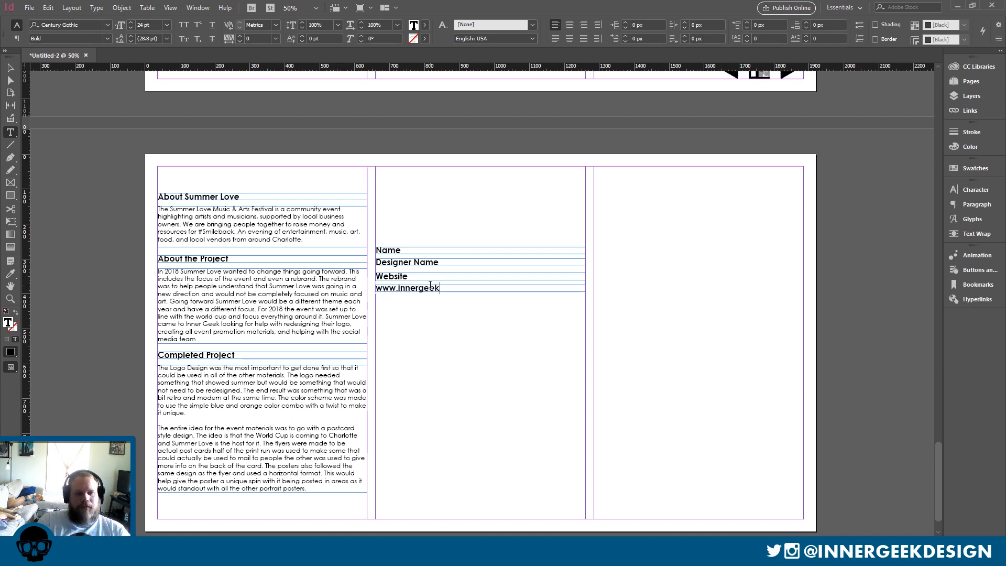
text(designs.com)
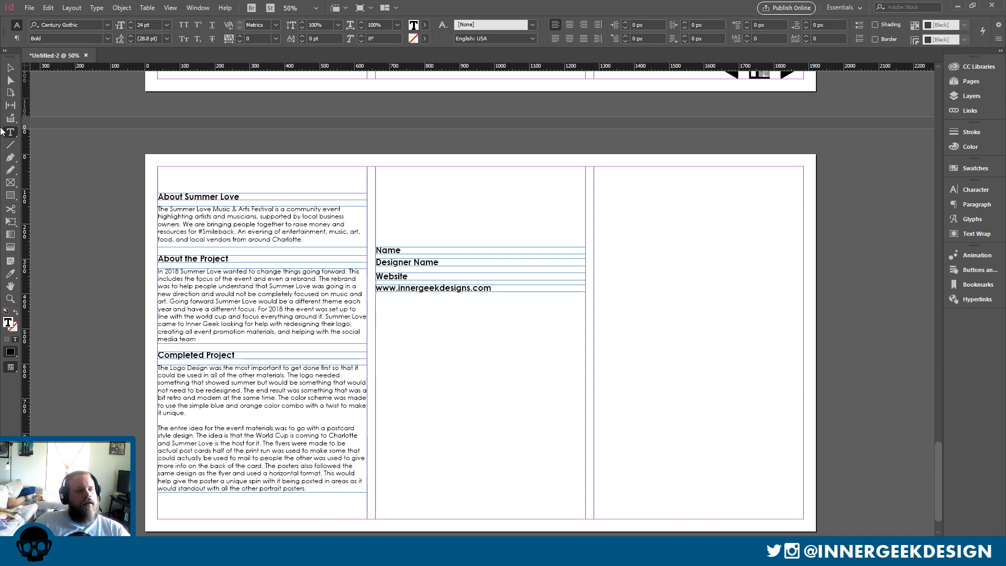
key(Escape)
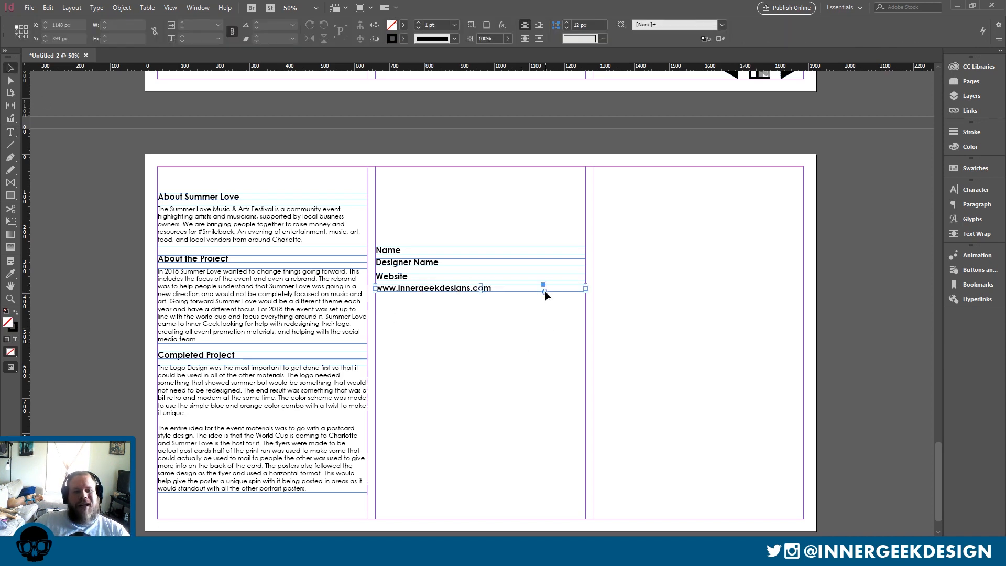
right_click(545, 292)
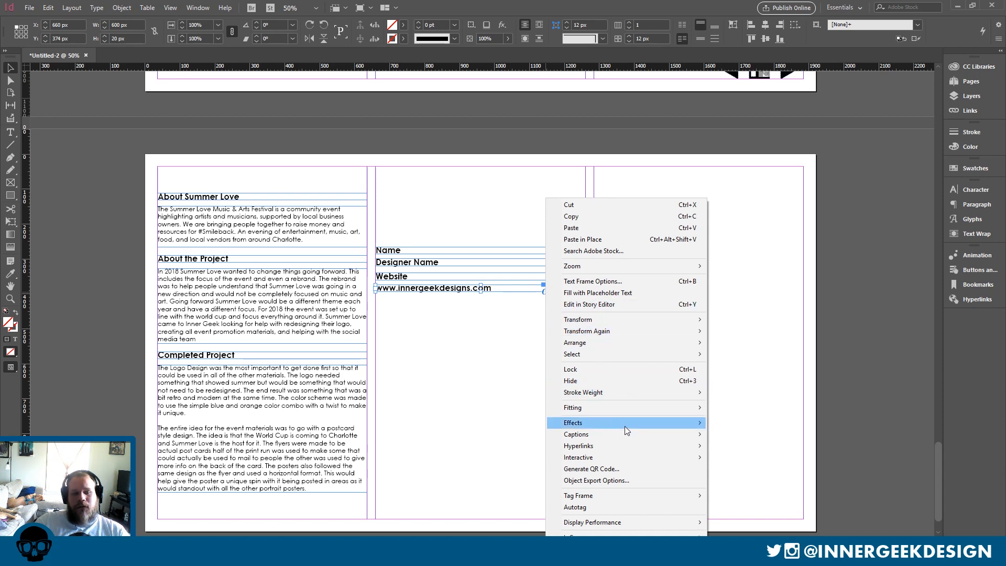
mouse_move(642, 460)
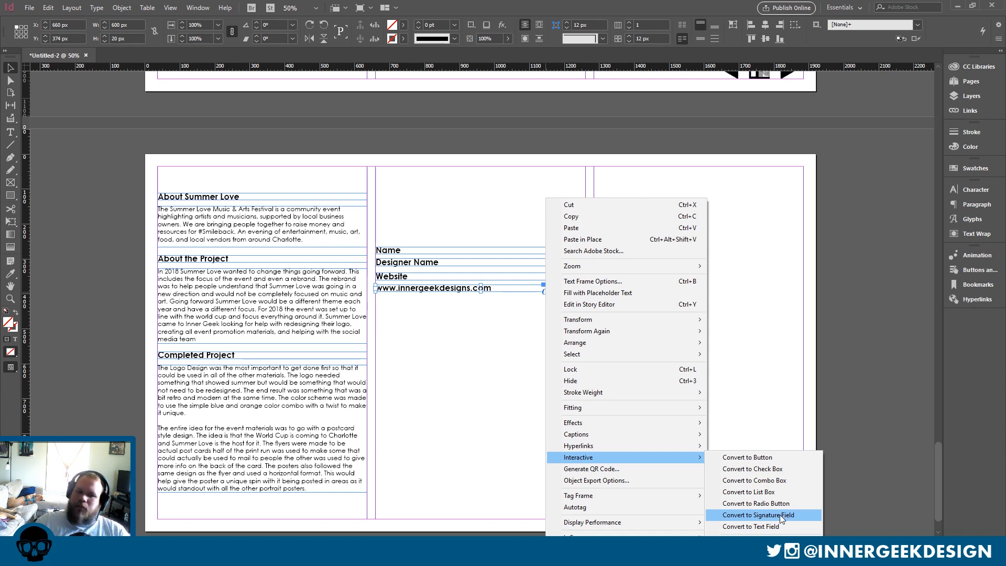
mouse_move(685, 446)
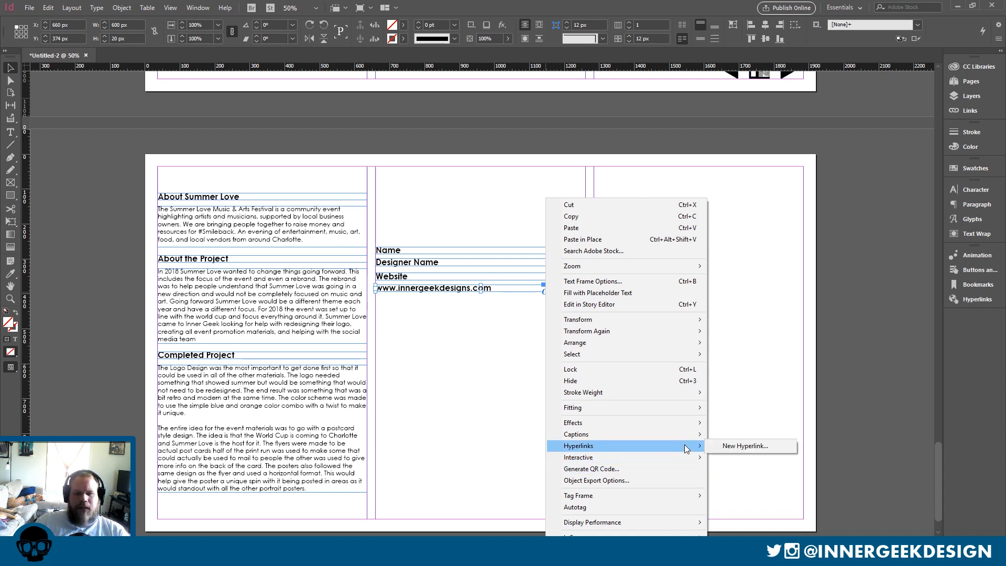
click(750, 449)
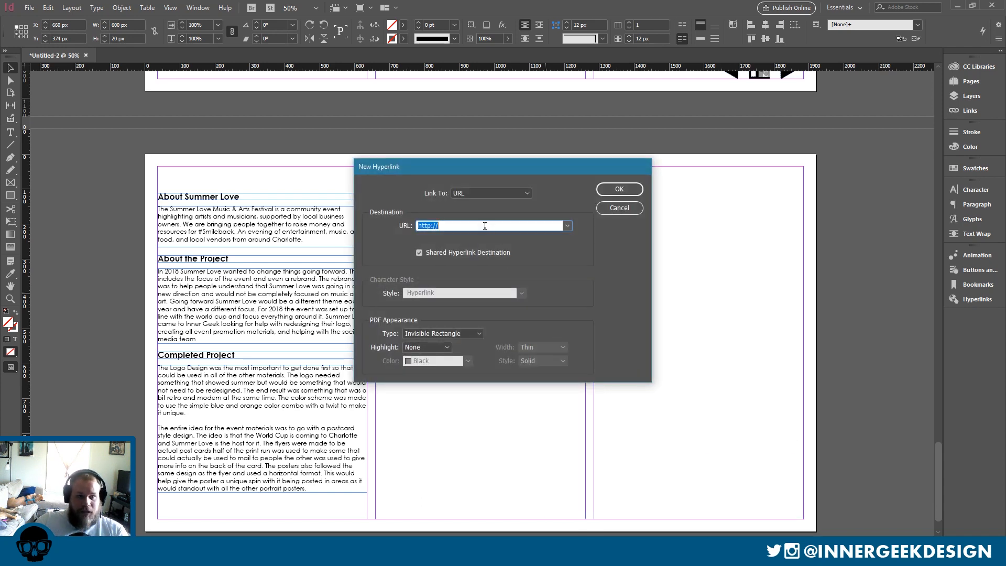
click(498, 228)
text(w)
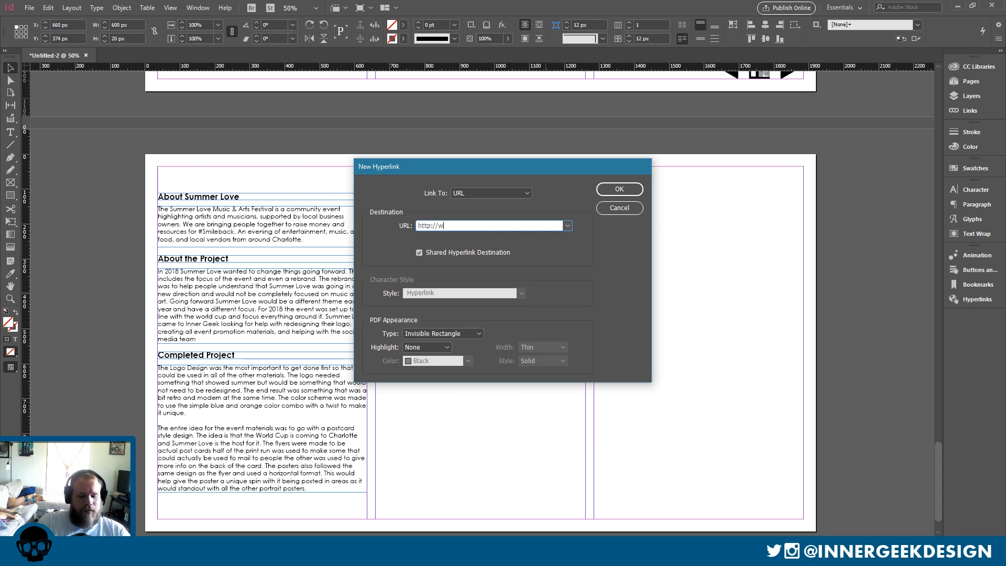
key(BackSpace)
key(BackSpace)
key(BackSpace)
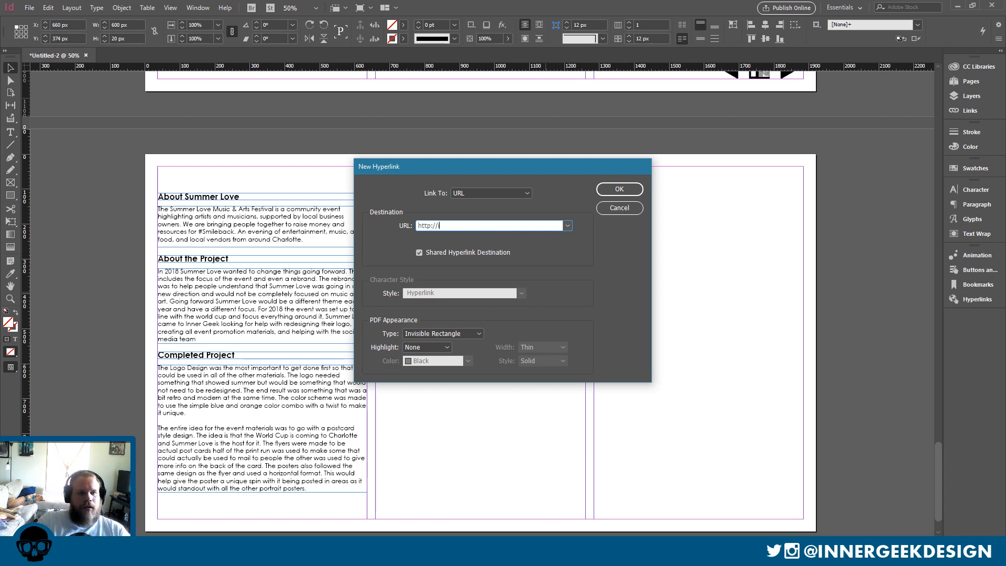
text(innergeekdesigns.c)
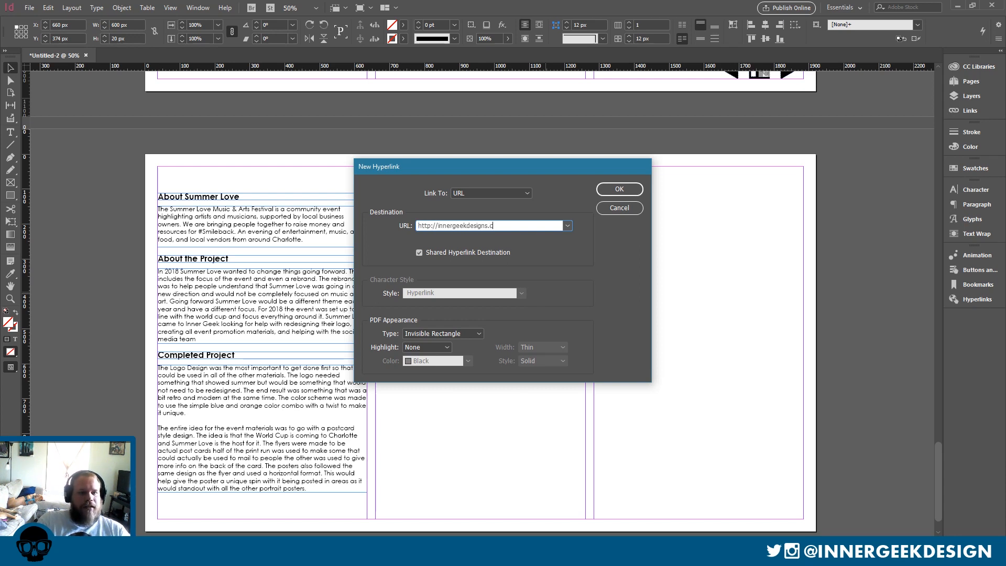
text(om)
click(618, 189)
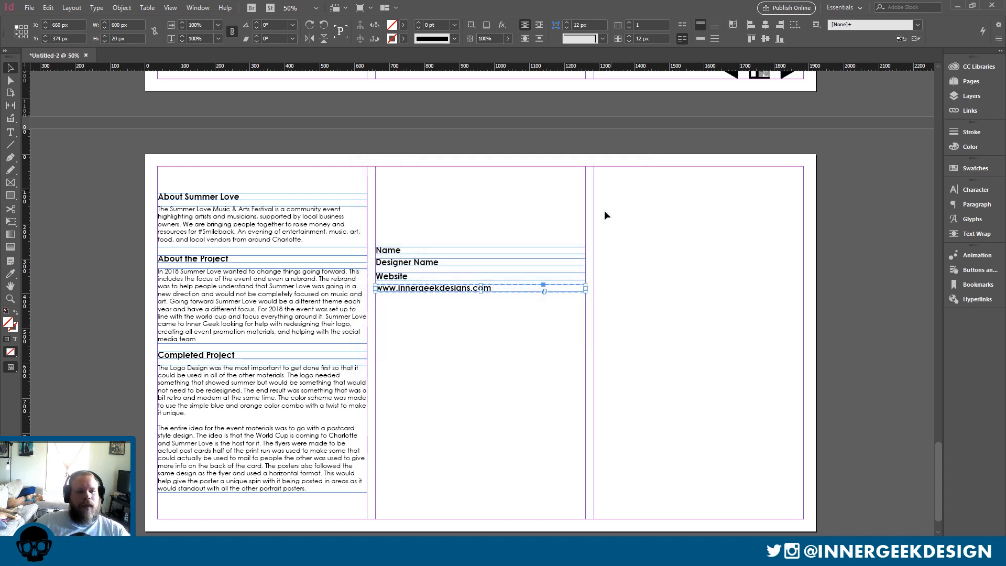
Duplicate the Name and Designer Name frames below the website address and change the copied "Name" to "Email".
click(424, 290)
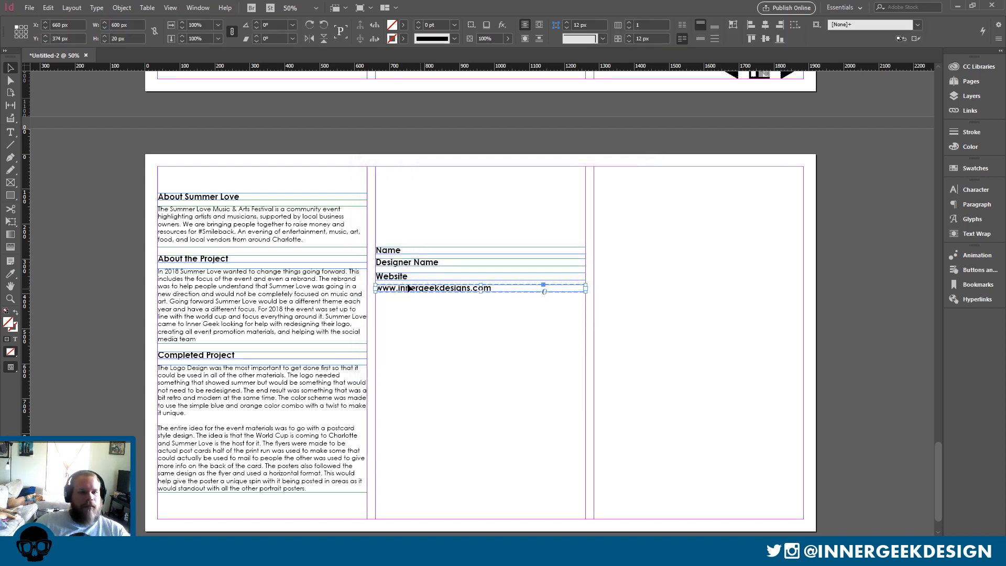
shift+click(401, 276)
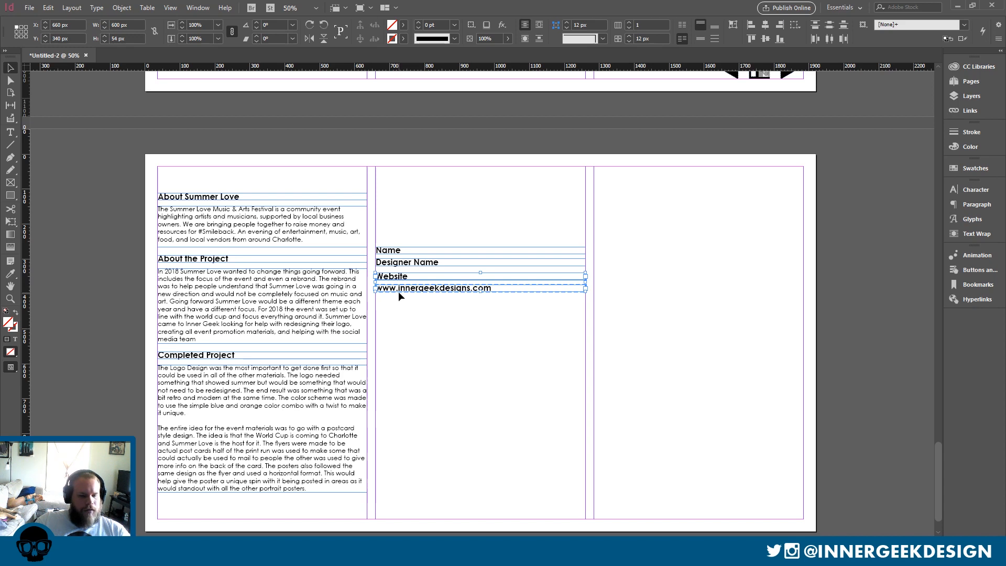
click(415, 262)
shift+click(413, 252)
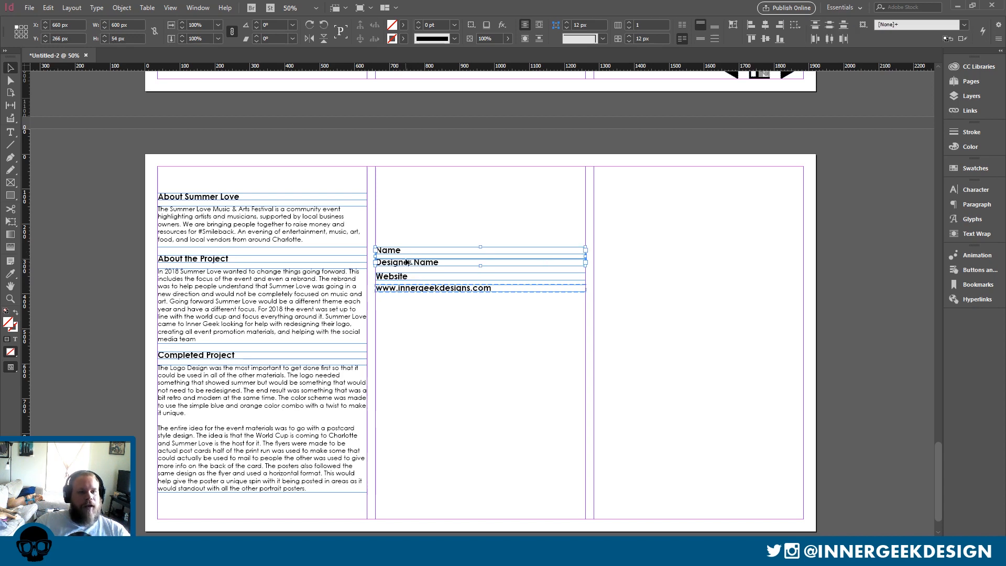
drag(407, 262, 407, 314)
click(423, 341)
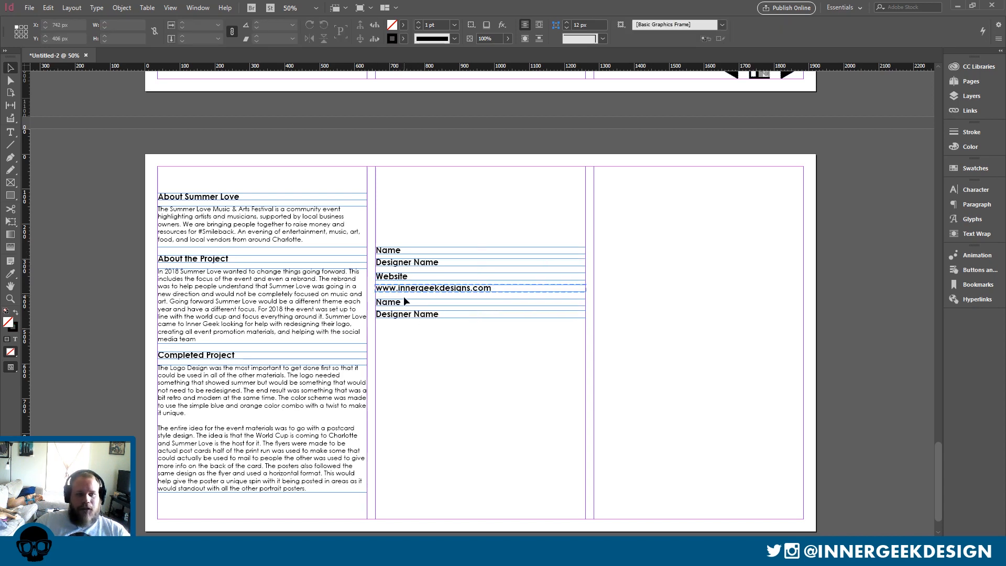
double_click(405, 303)
double_click(406, 303)
text(E)
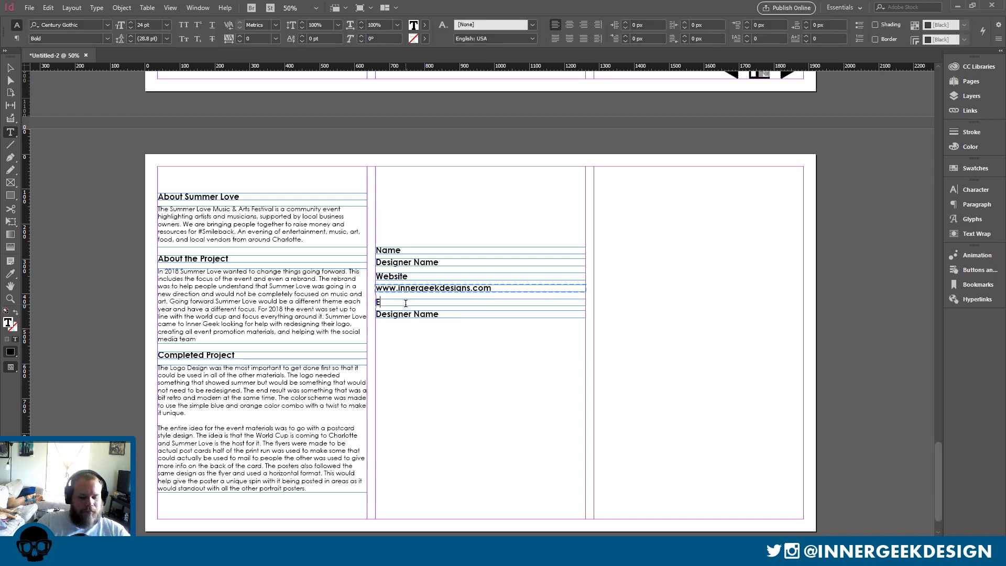
text(mail)
Replace the copied "Designer Name" text under Email with the placeholder email address.
double_click(426, 314)
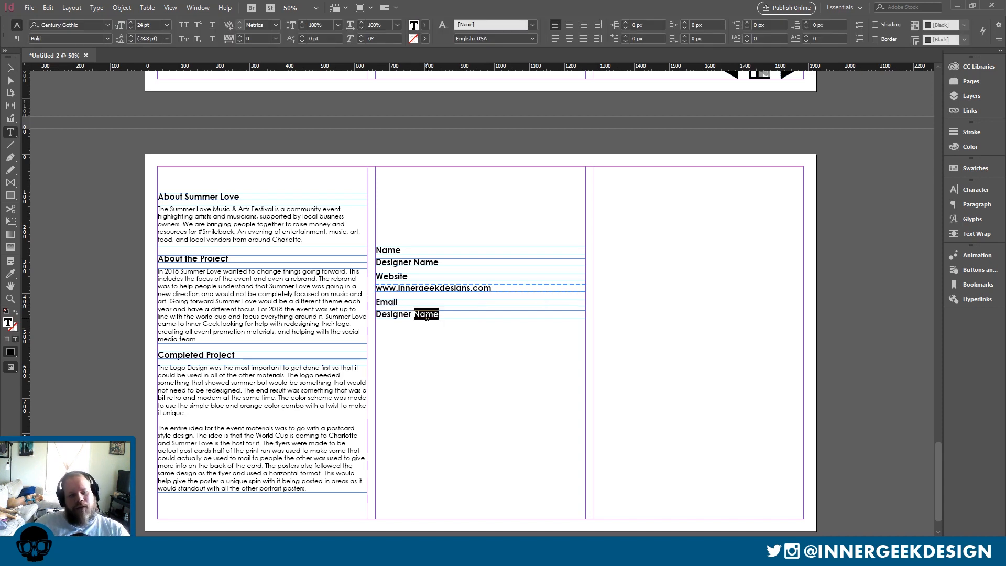
triple_click(426, 314)
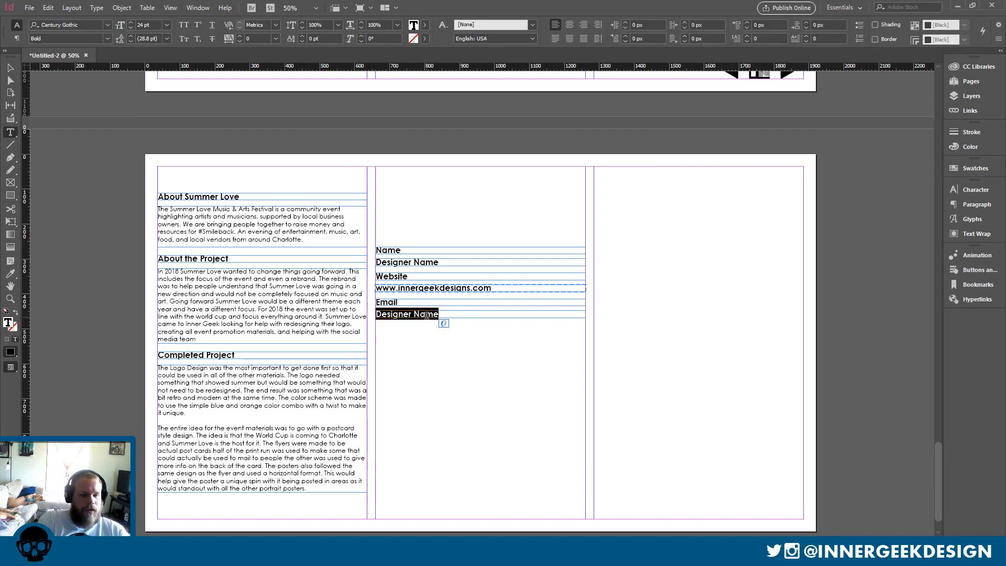
text(em)
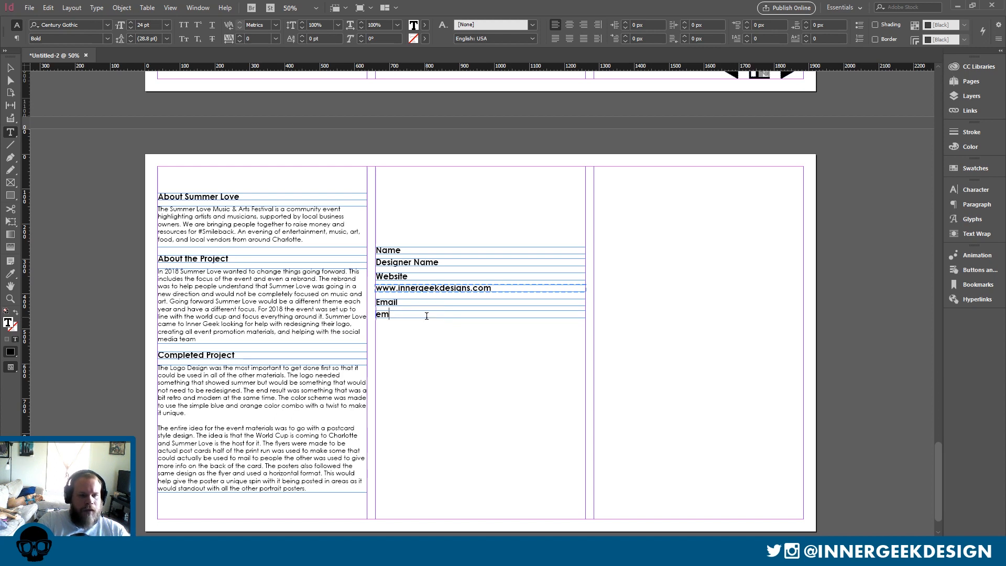
text(ail@em)
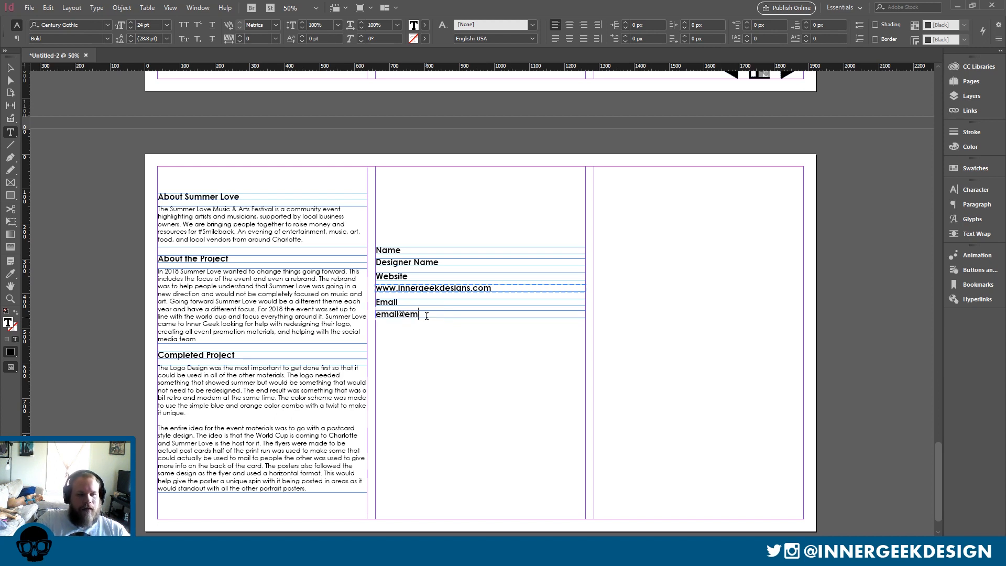
text(ail.com)
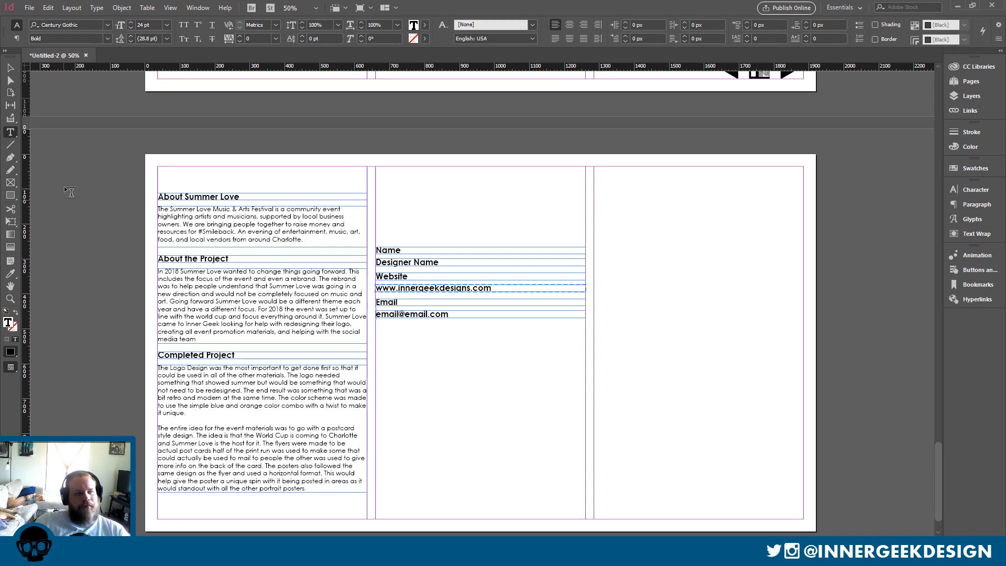
Add a hyperlink of type Email to the email address frame, entering the same email address as its destination.
click(5, 72)
right_click(467, 316)
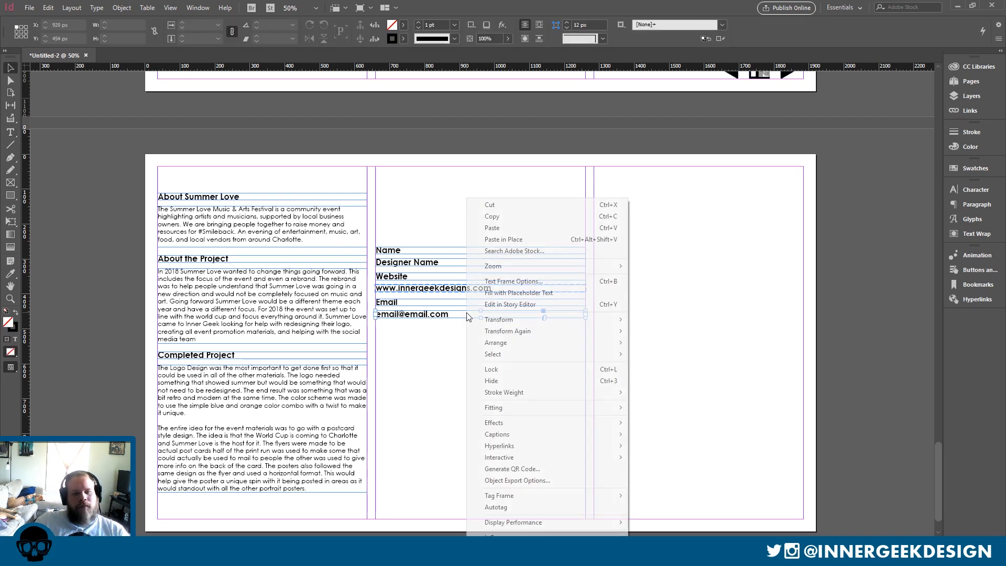
mouse_move(620, 446)
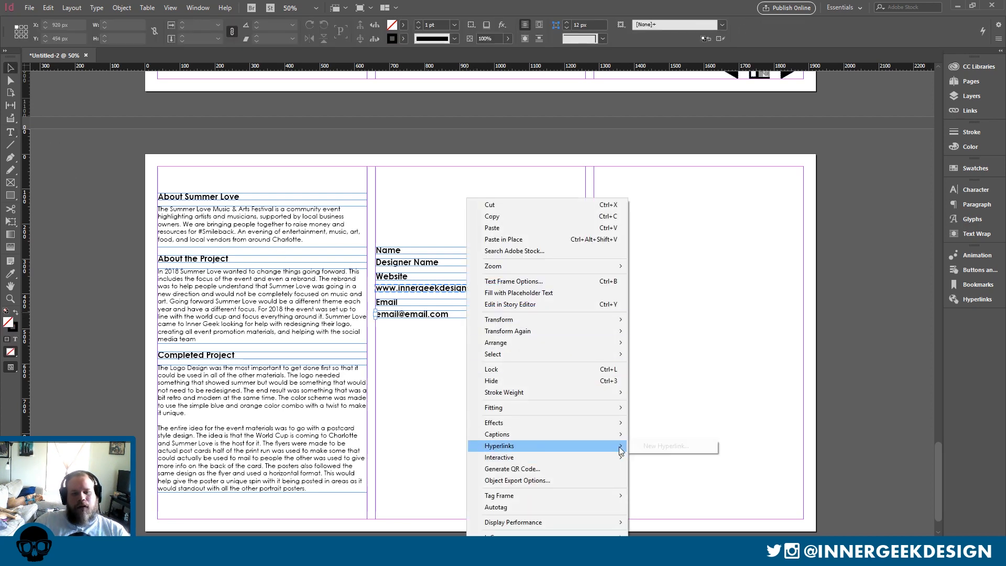
click(655, 446)
click(520, 195)
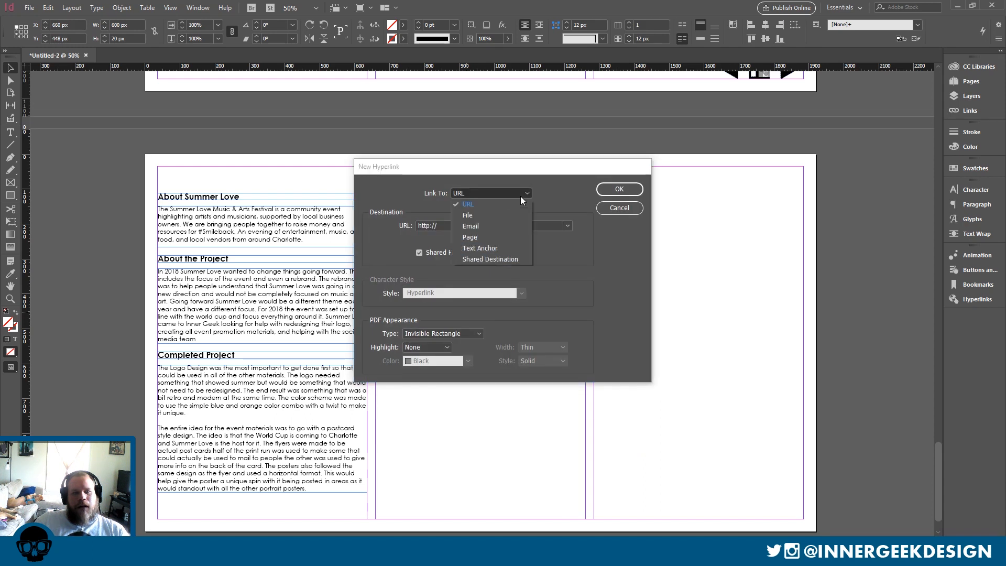
click(510, 225)
click(441, 225)
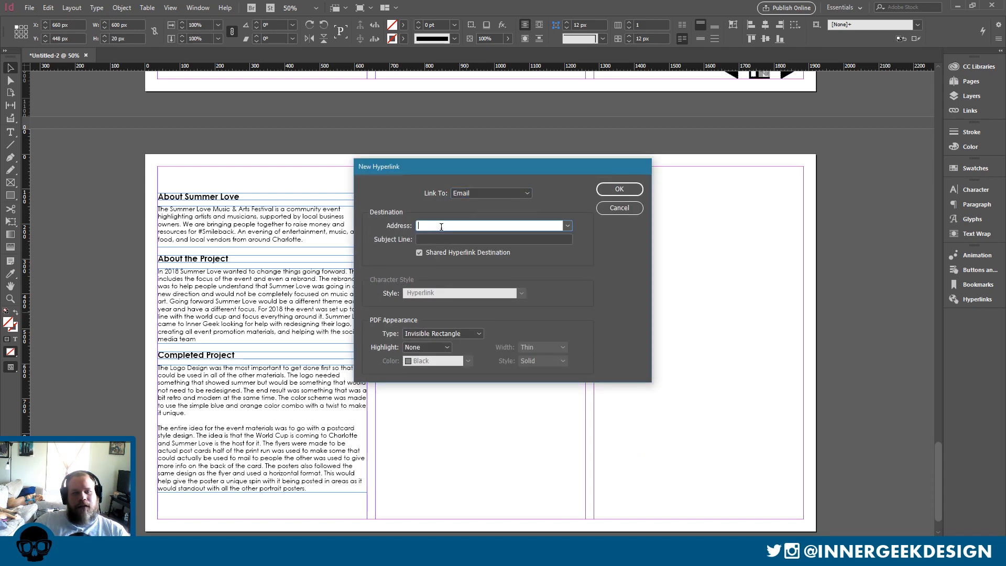
text(email)
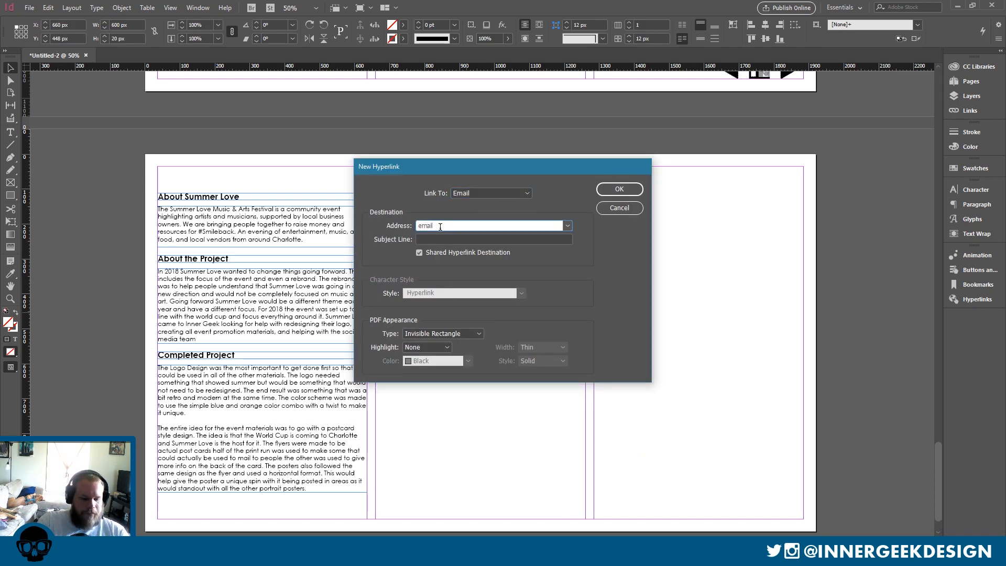
text(@email.co)
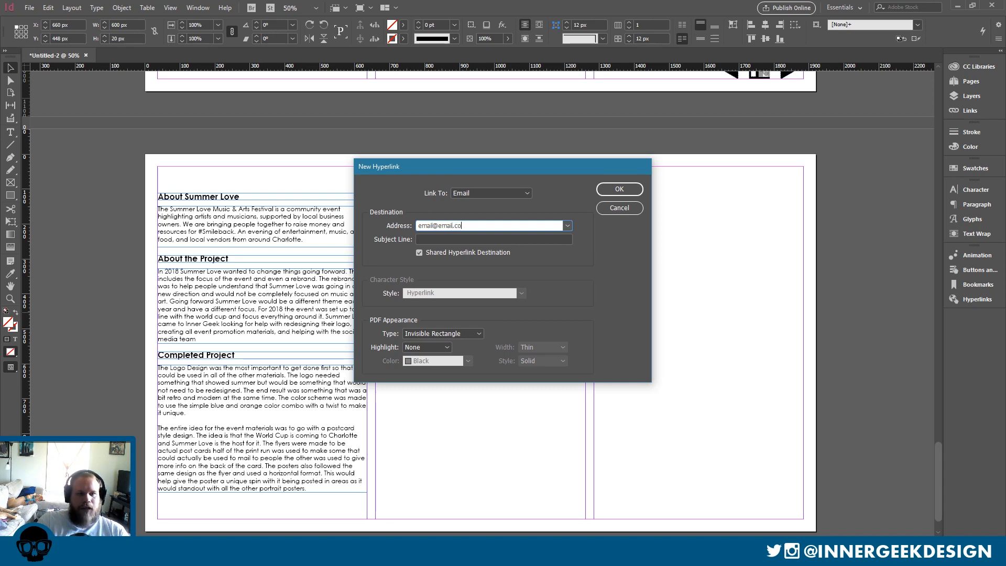
click(633, 184)
Start publishing the portfolio online as a new document and enter "IGD Protfolio Demo" as its title.
key(ctrl+minus)
key(ctrl+minus)
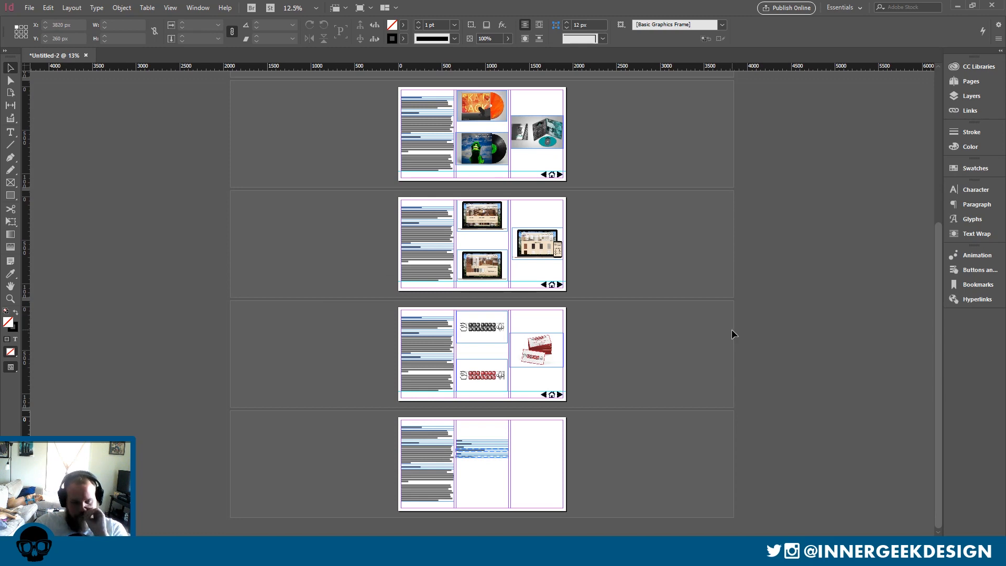
scroll(731, 329, up, 5)
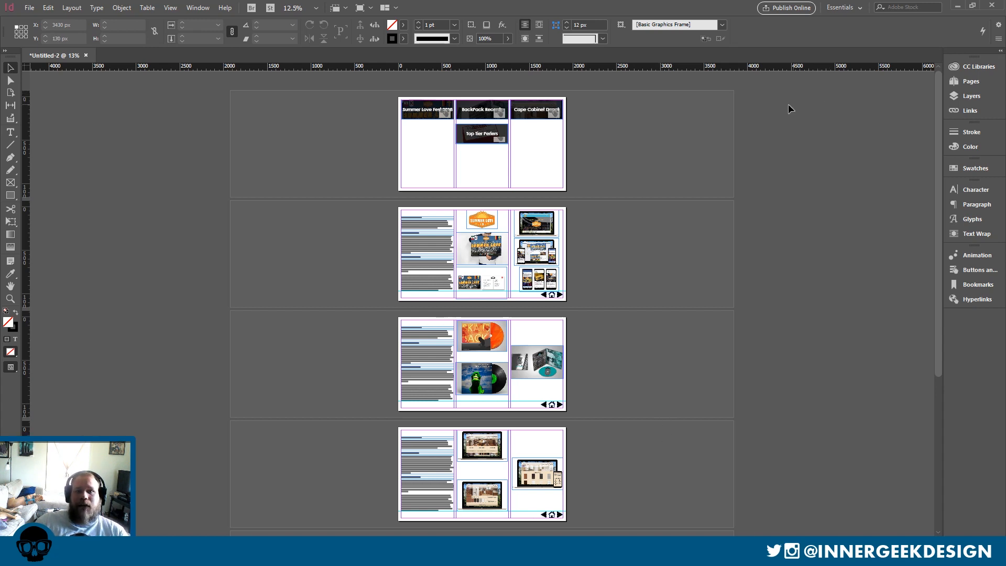
click(765, 11)
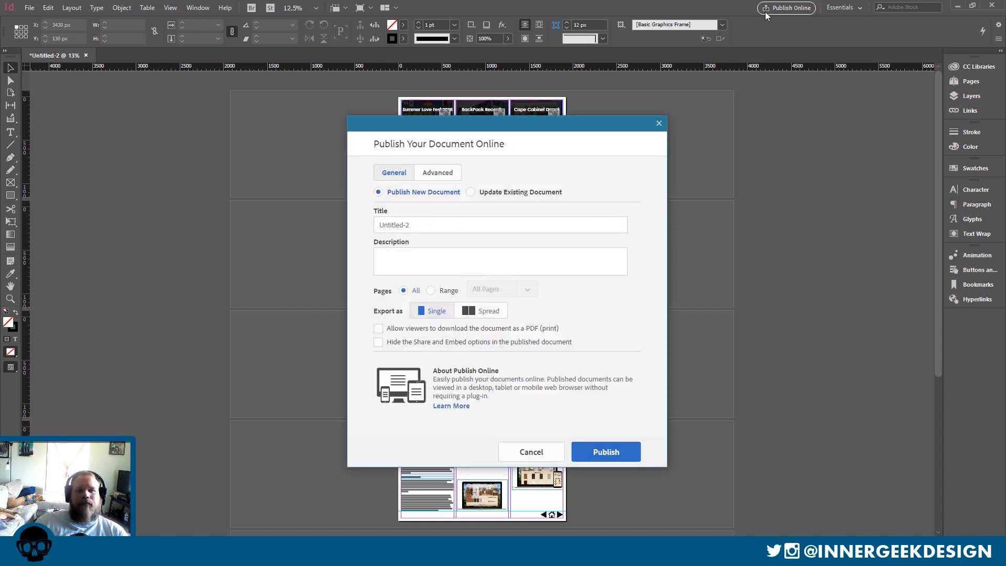
click(465, 222)
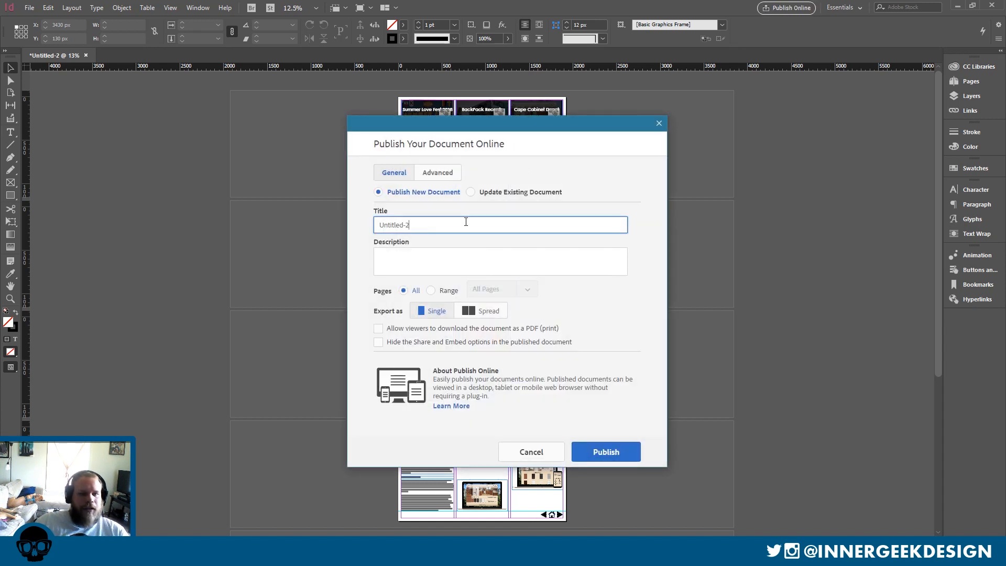
key(ctrl+a)
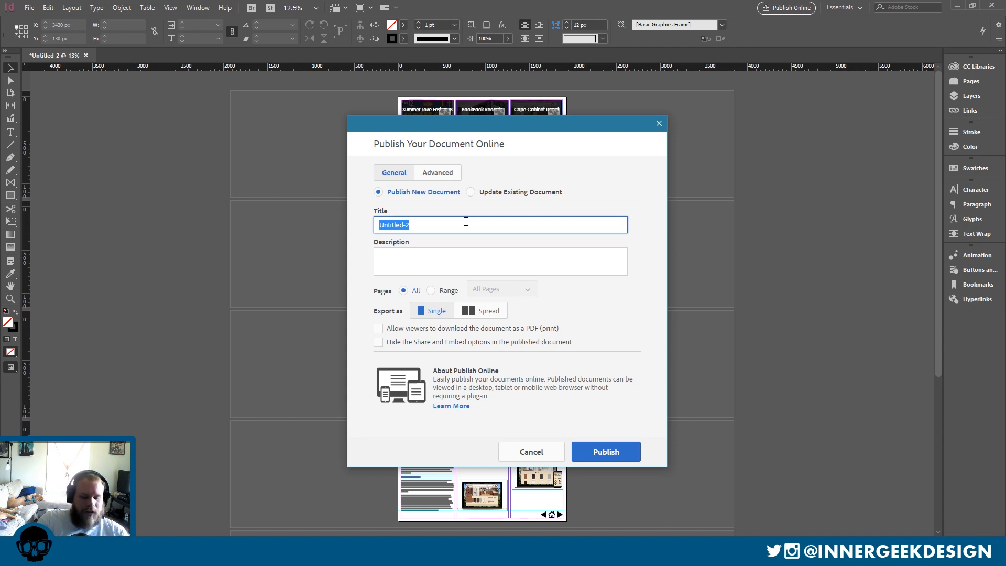
text(IGD Prot)
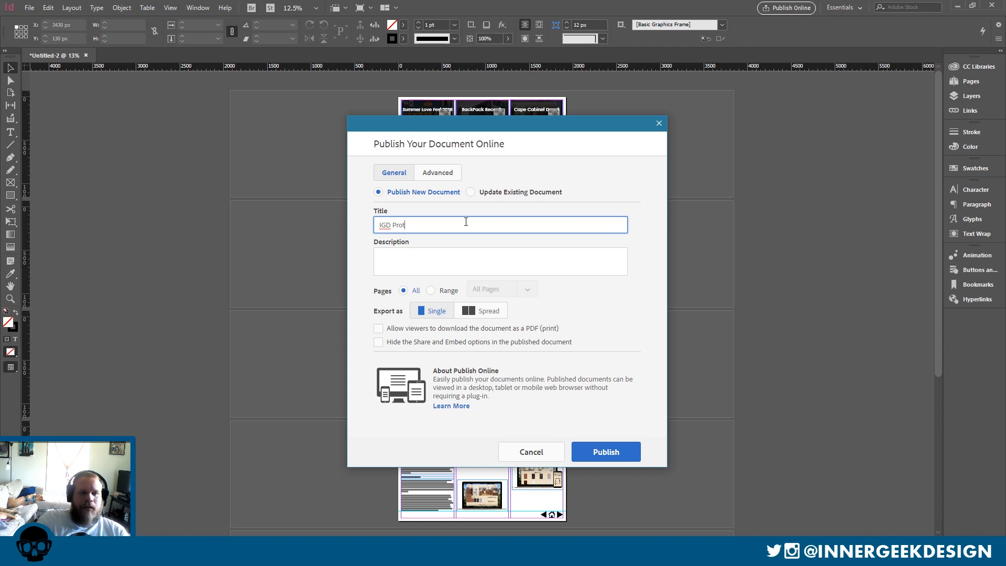
text(folio Demo)
Replace the misspelled word in the publication title so it reads "IGD Folio Demo", and open the advanced publishing settings.
right_click(407, 221)
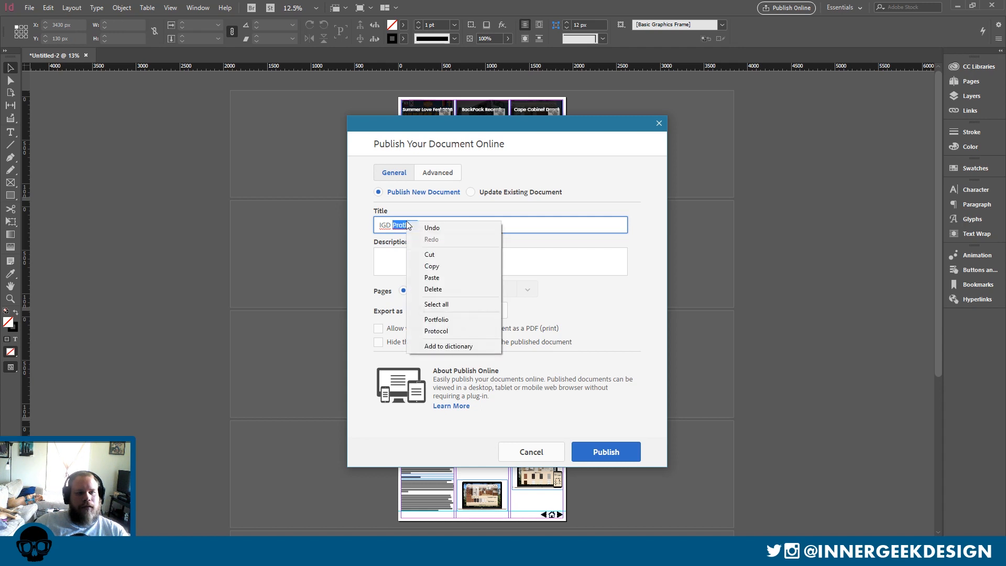
right_click(418, 226)
click(445, 225)
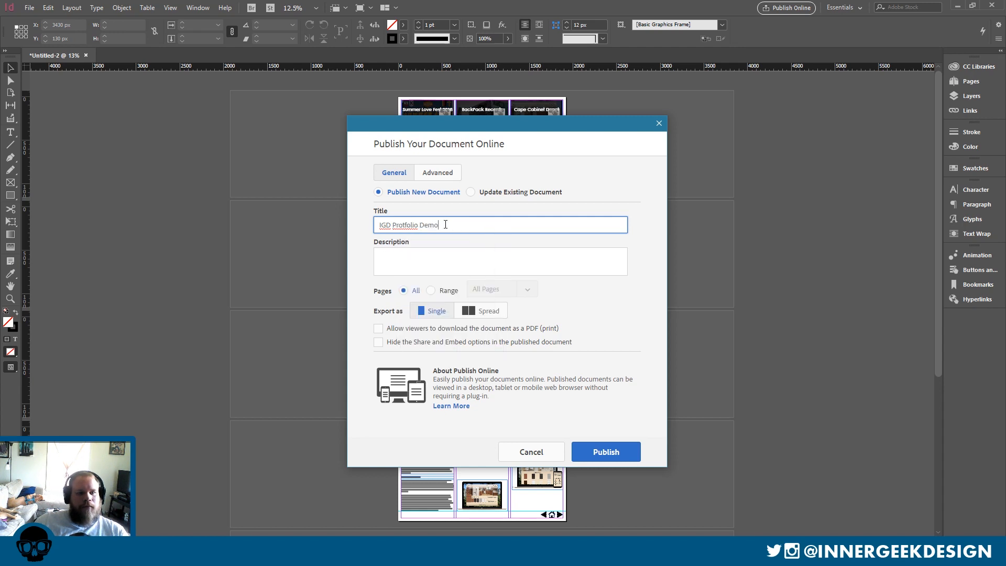
drag(418, 227, 394, 222)
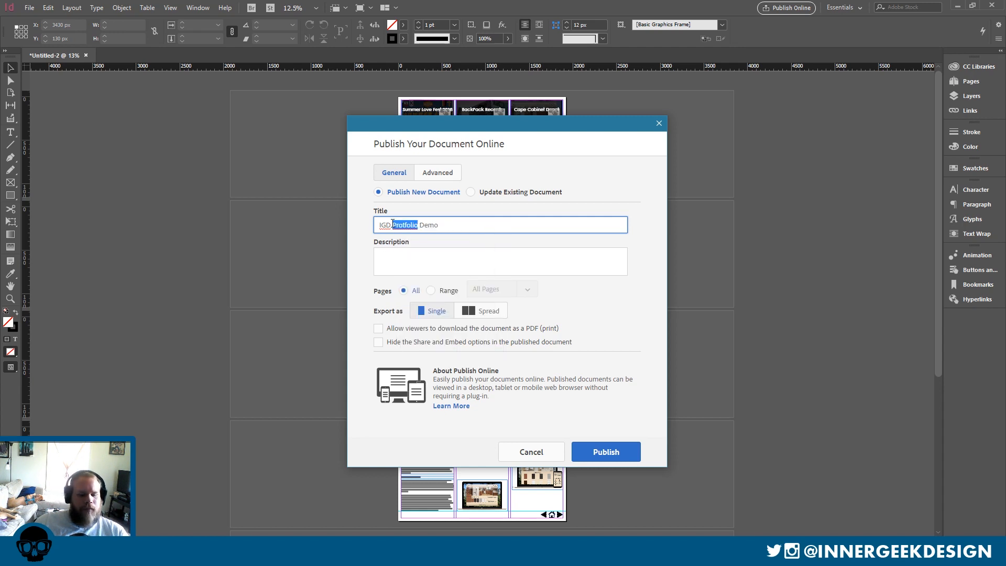
text(Folio)
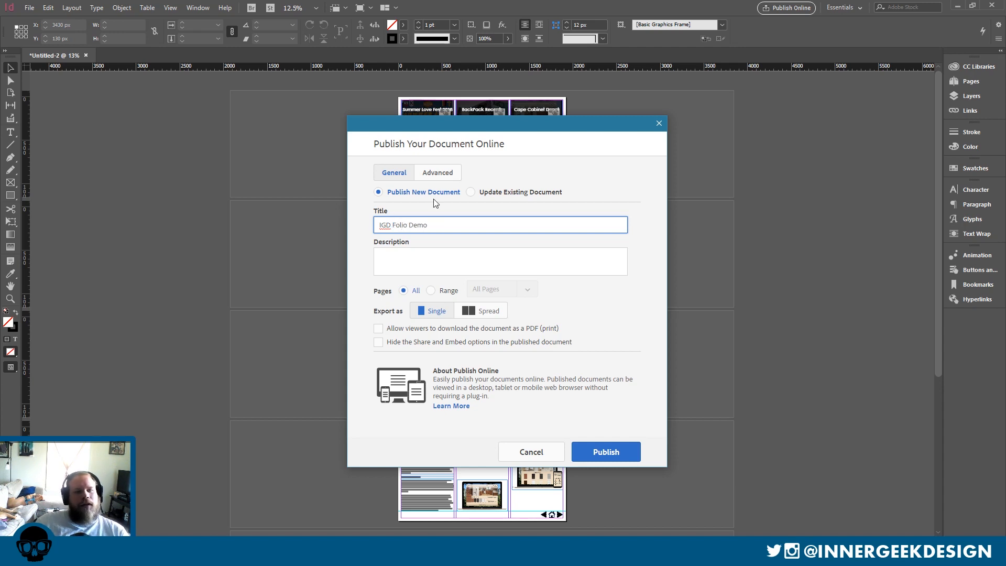
click(439, 173)
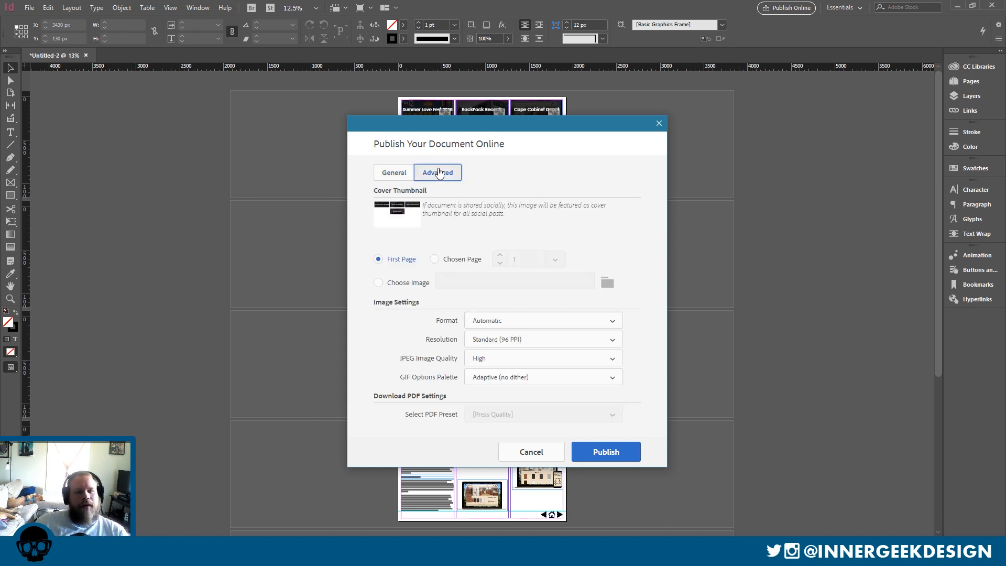
Set the image resolution to HiDPI (144 PPI) and publish the portfolio online.
click(542, 344)
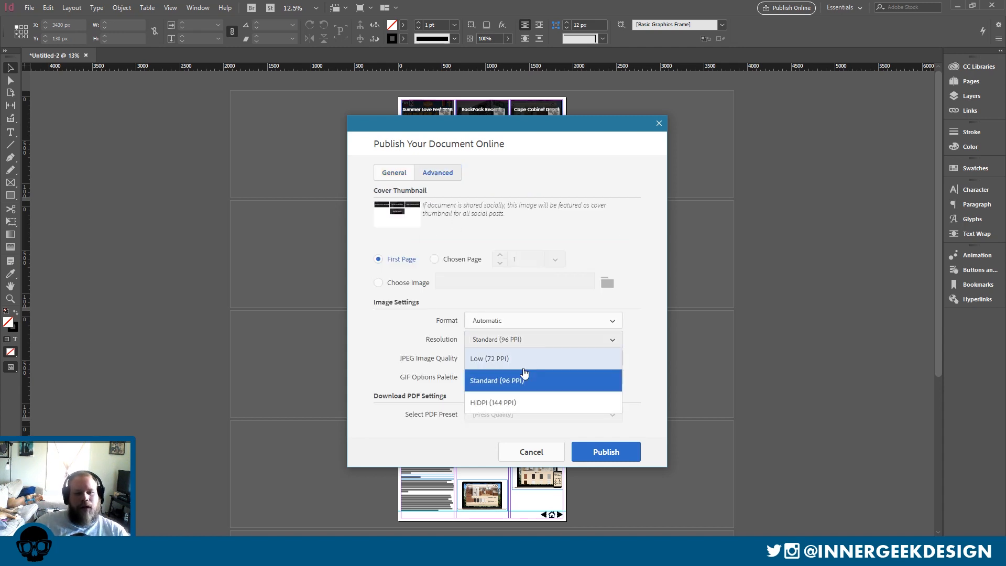
click(514, 402)
click(395, 178)
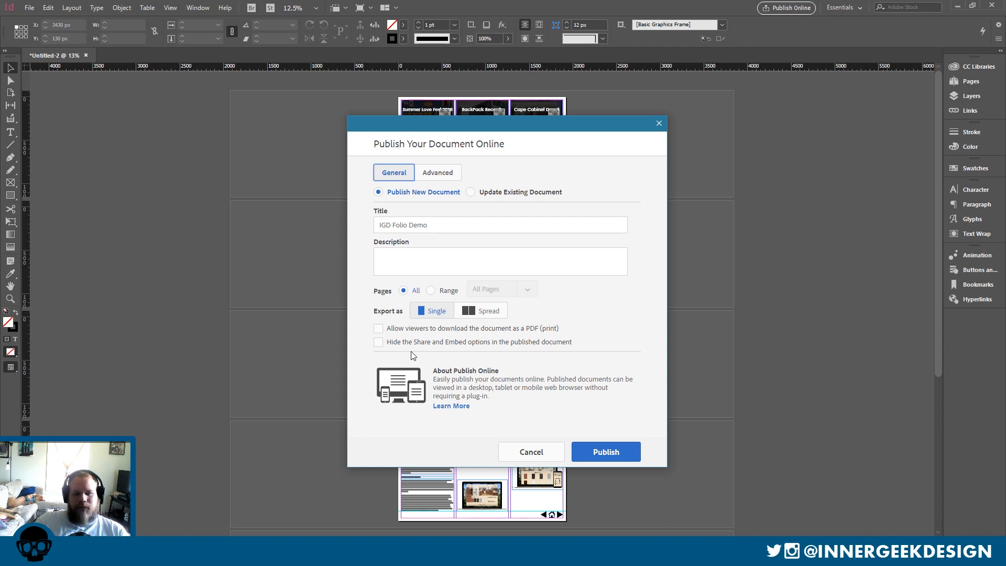
click(606, 451)
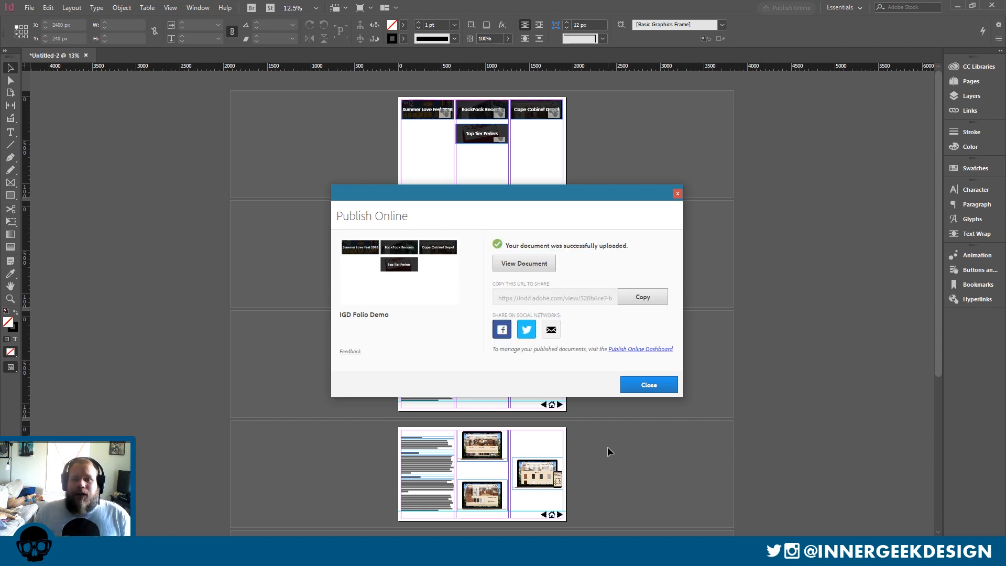
View the published portfolio and test the Summer Love Fest 2018, home and BackPack Records links, paging forward to the contact page.
click(528, 263)
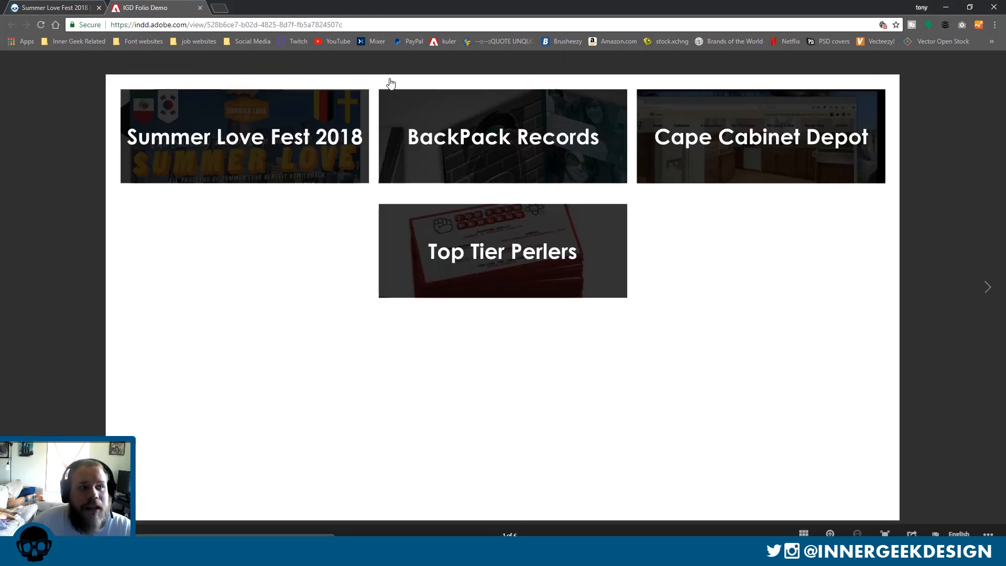
click(264, 152)
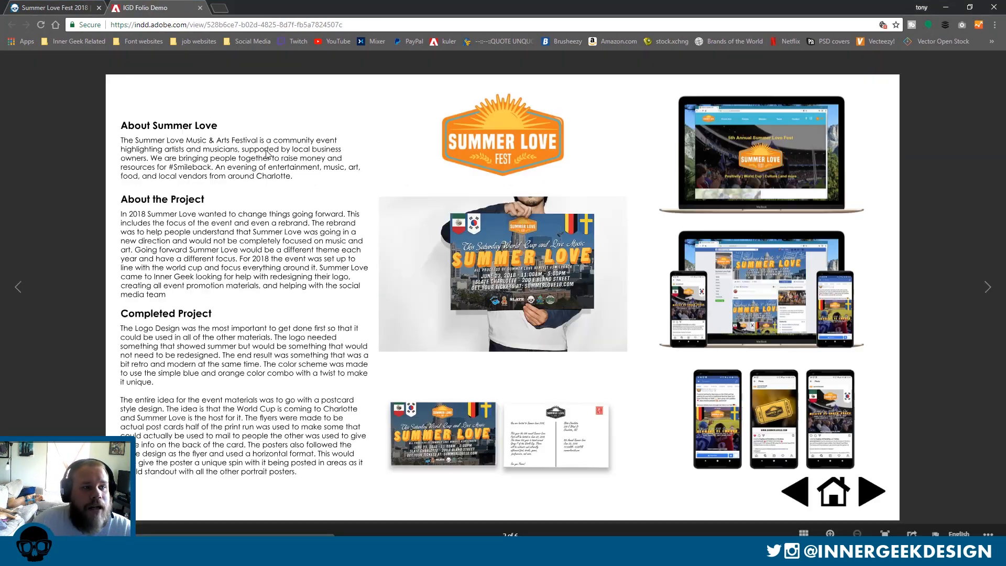
click(833, 498)
click(494, 146)
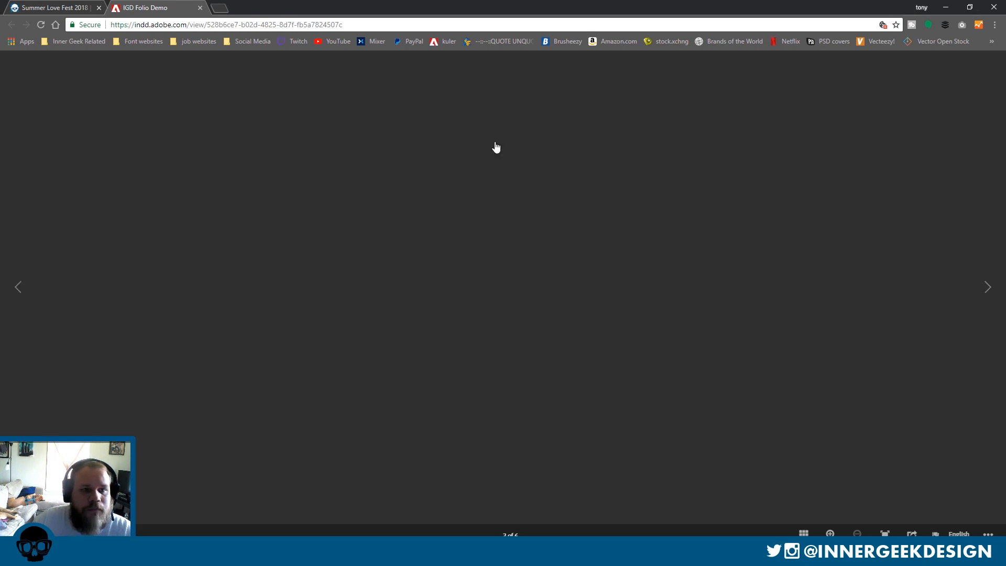
click(862, 492)
click(862, 493)
click(862, 493)
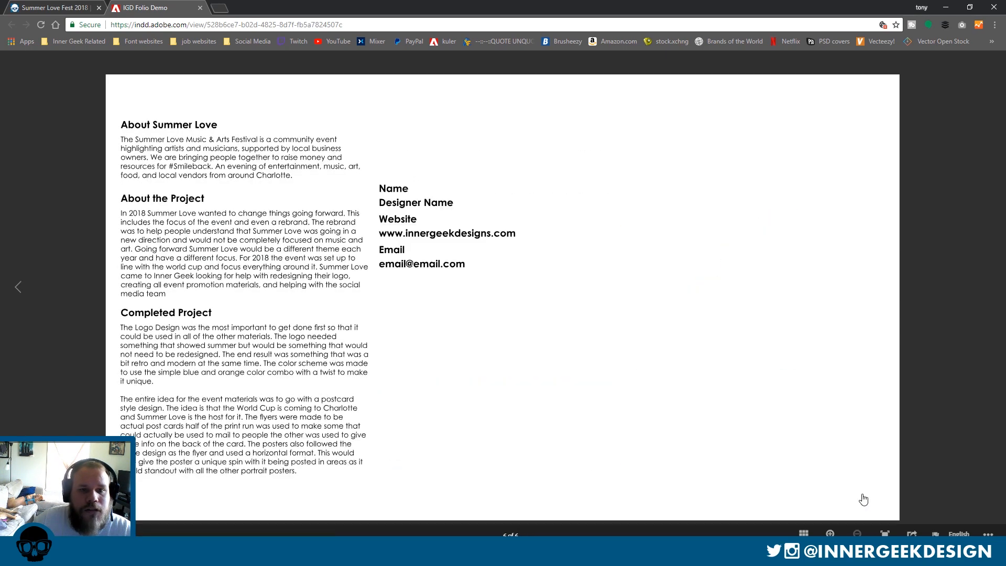
Page back to the cover page, test the Cape Cabinet Depot link, return through the previous pages and test the Top Tier Perlers link.
click(18, 291)
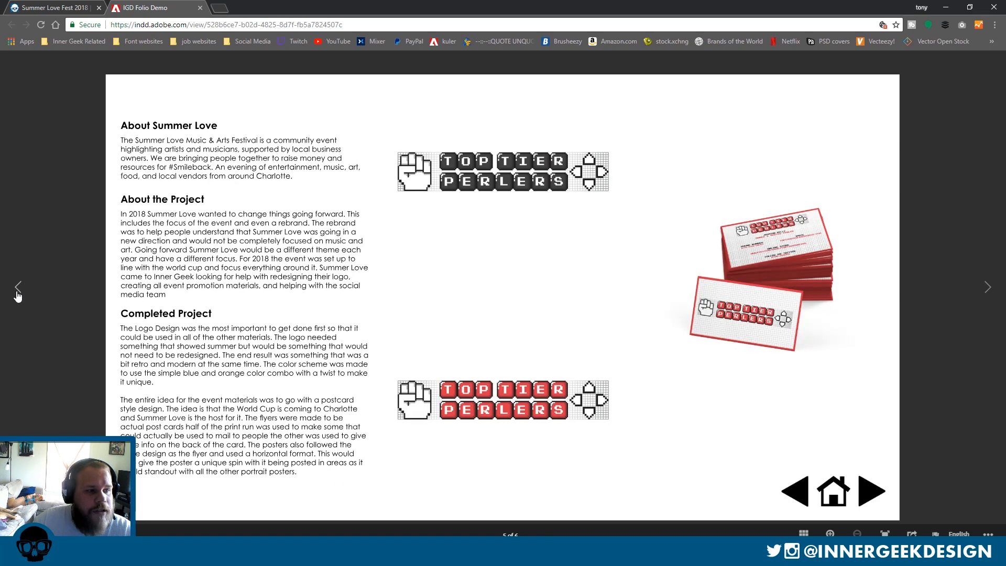
click(18, 293)
click(17, 292)
click(18, 292)
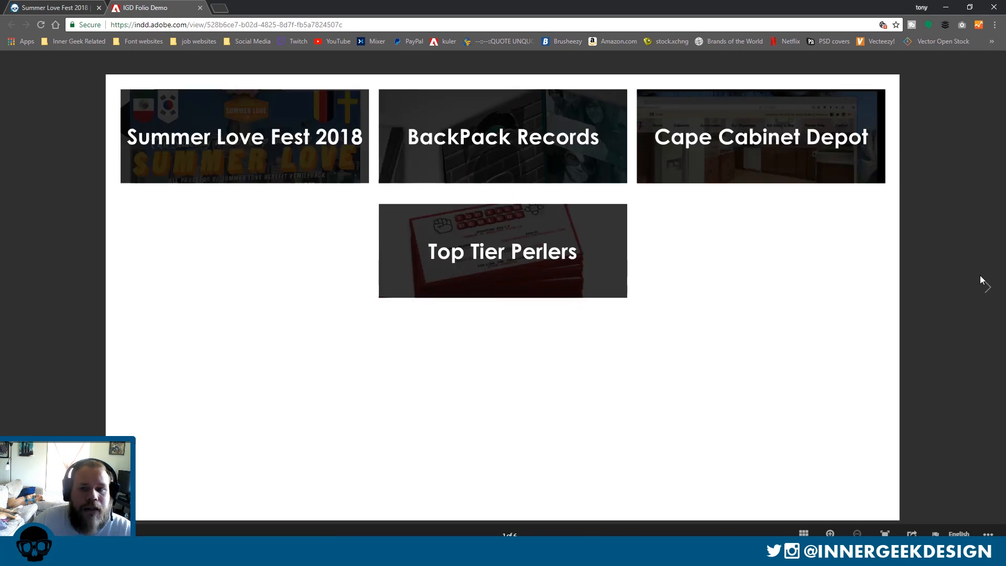
click(735, 152)
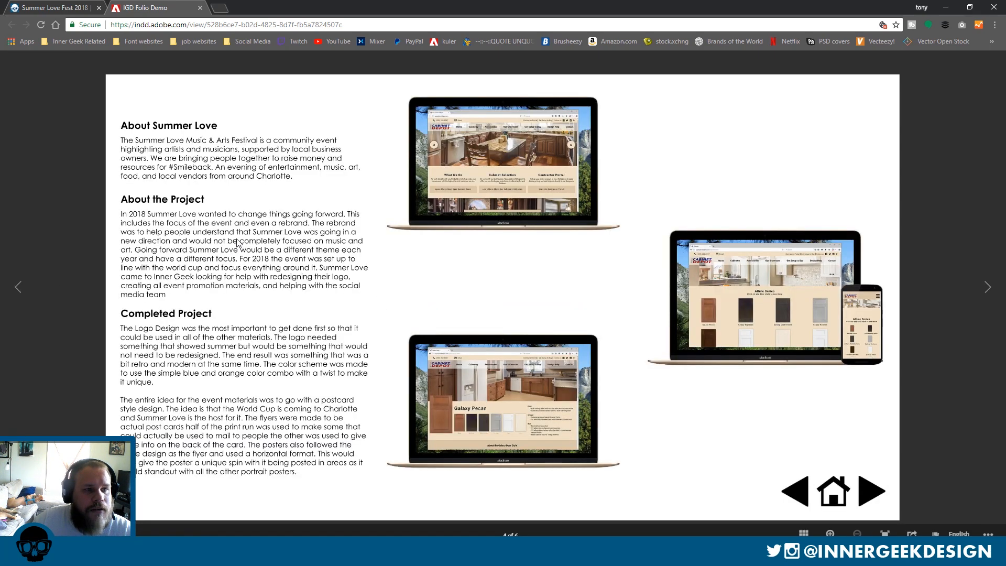
click(21, 298)
click(778, 492)
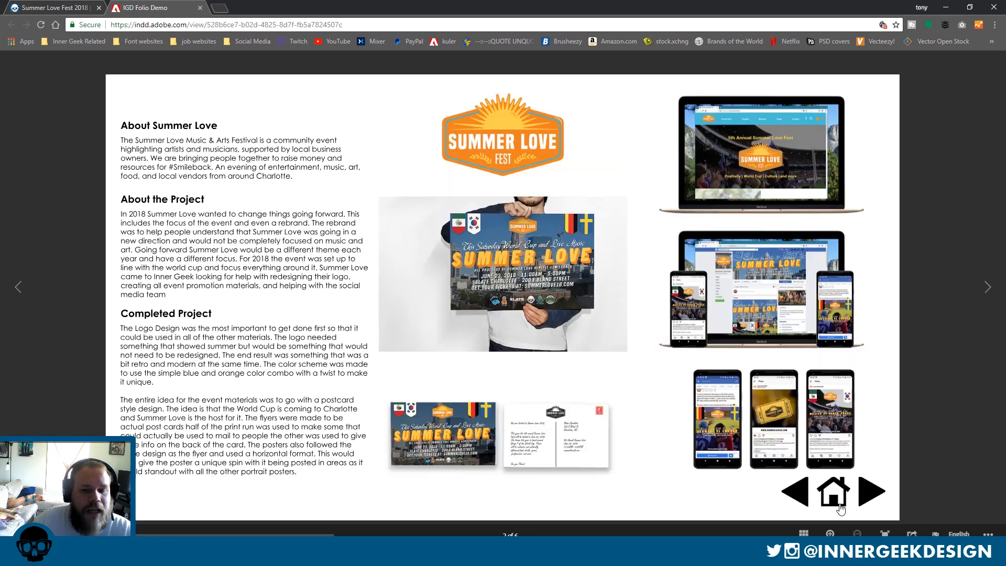
click(799, 500)
click(476, 221)
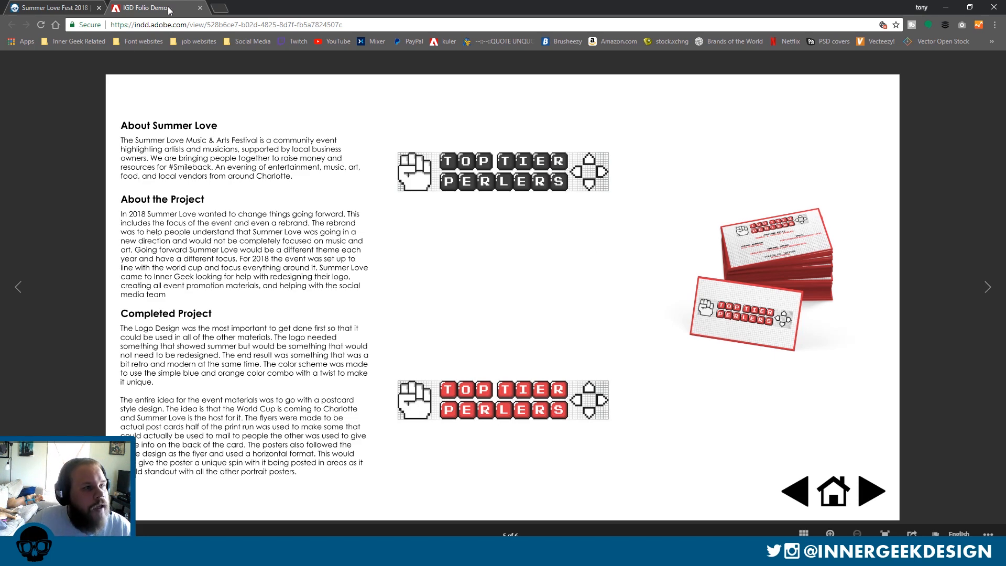
Close the published portfolio's browser page, switch back to InDesign and dismiss the upload confirmation.
click(199, 7)
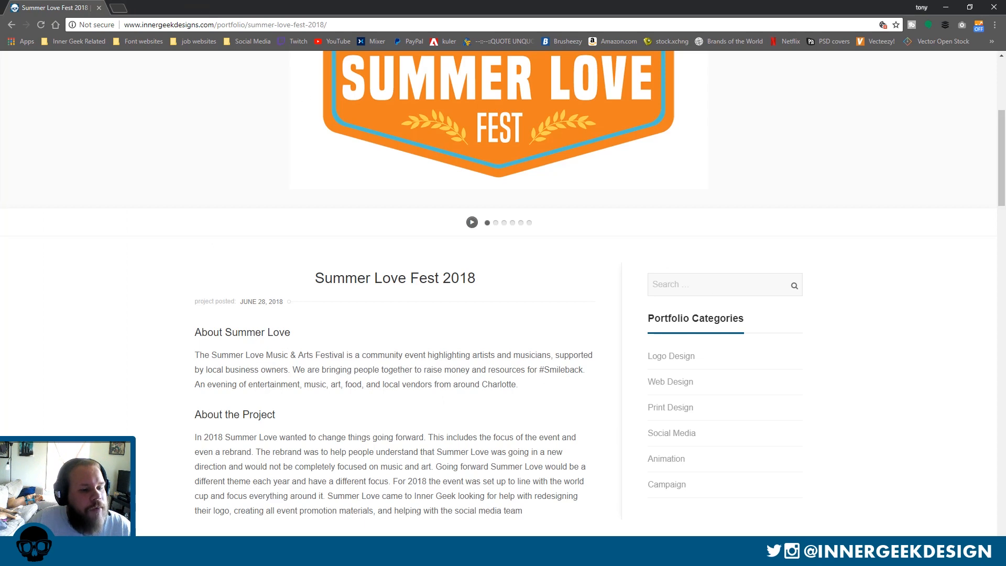
key(alt+Tab)
click(632, 389)
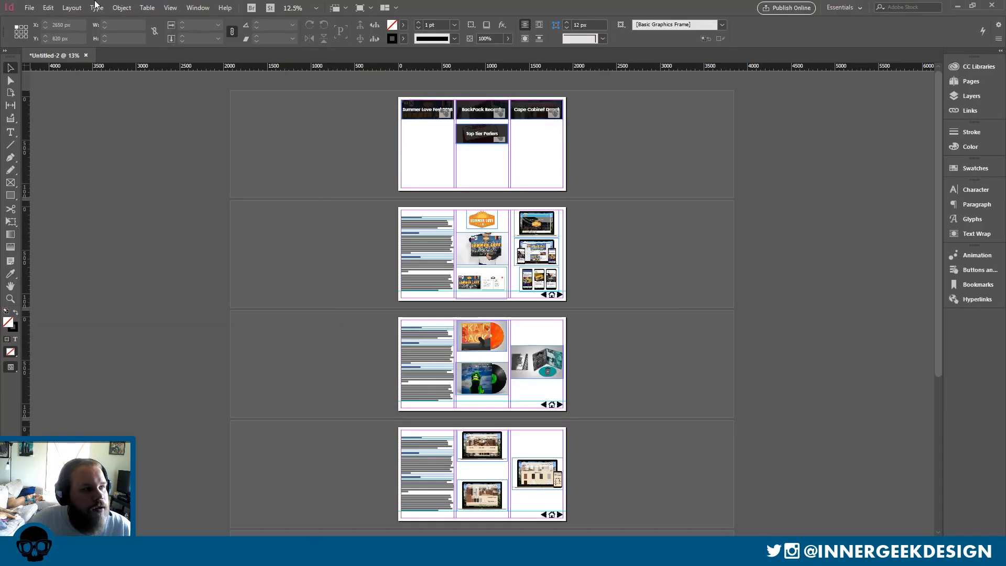
Bring up the export settings for an Adobe PDF (Interactive) version of the portfolio and leave them without exporting.
click(27, 7)
click(148, 205)
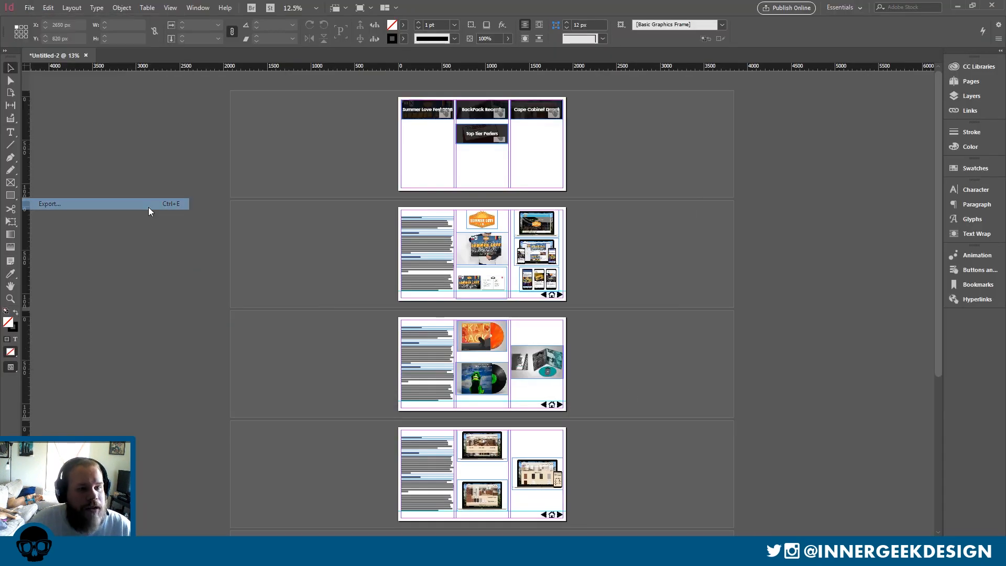
click(241, 458)
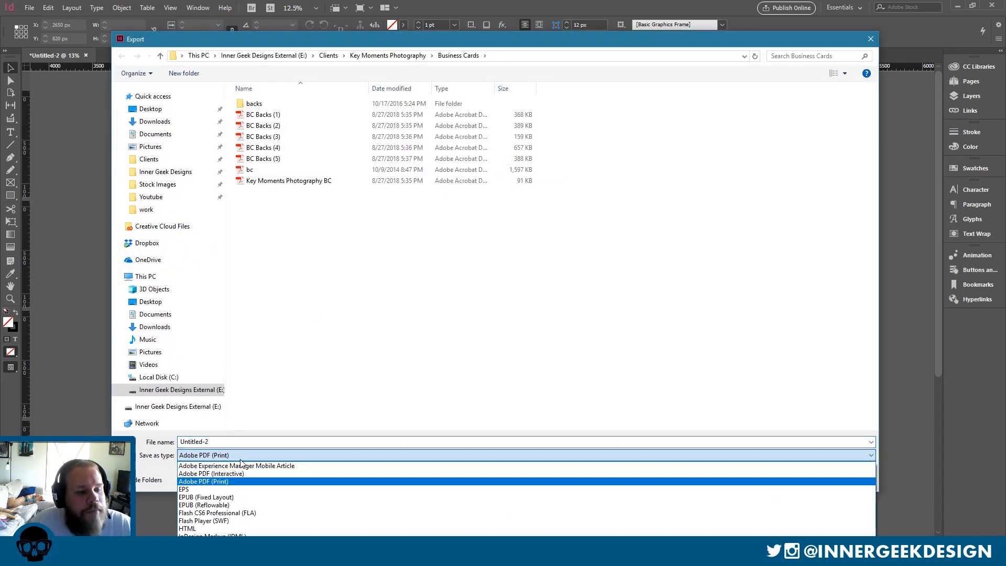
click(243, 473)
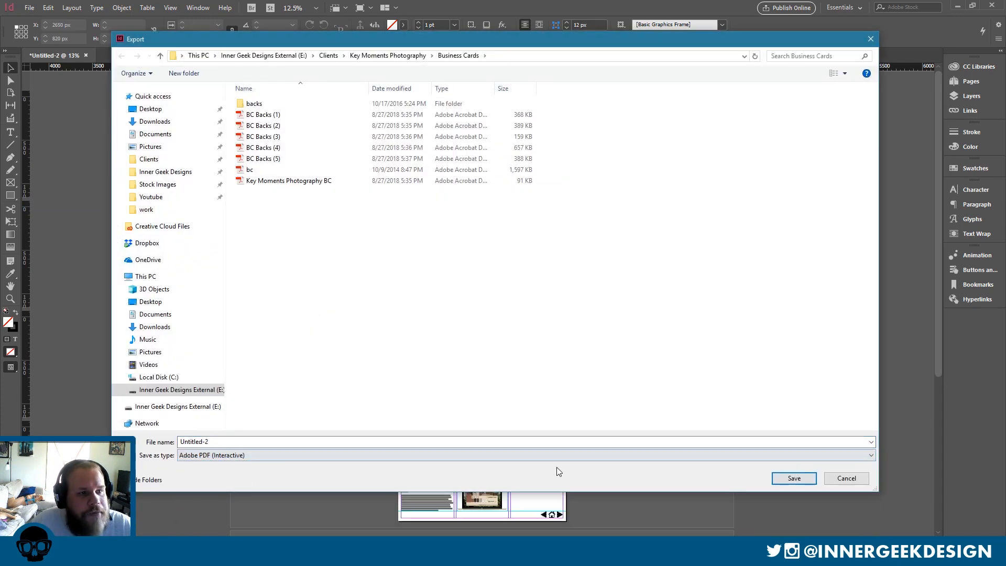
click(789, 482)
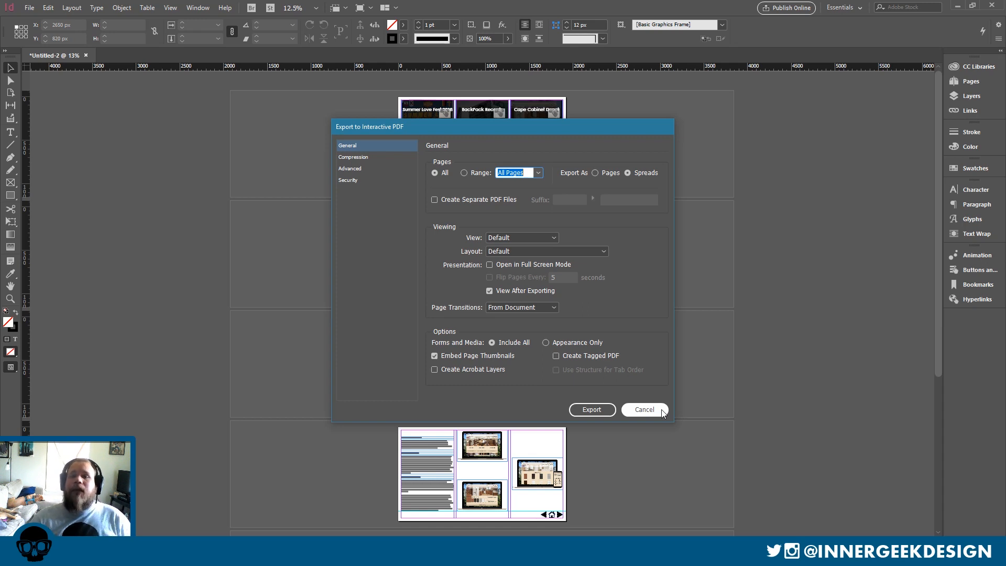
click(644, 409)
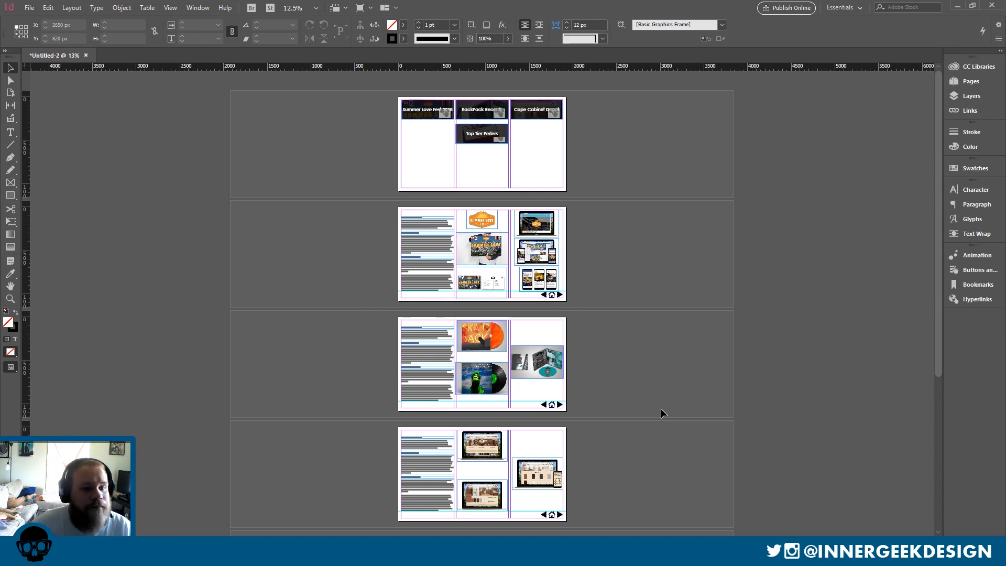
scroll(661, 408, down, 5)
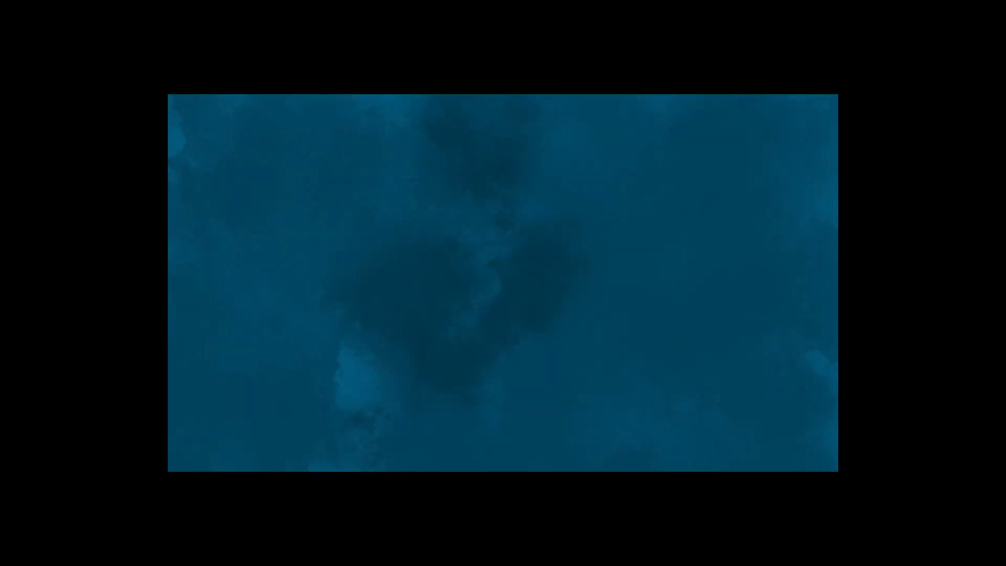